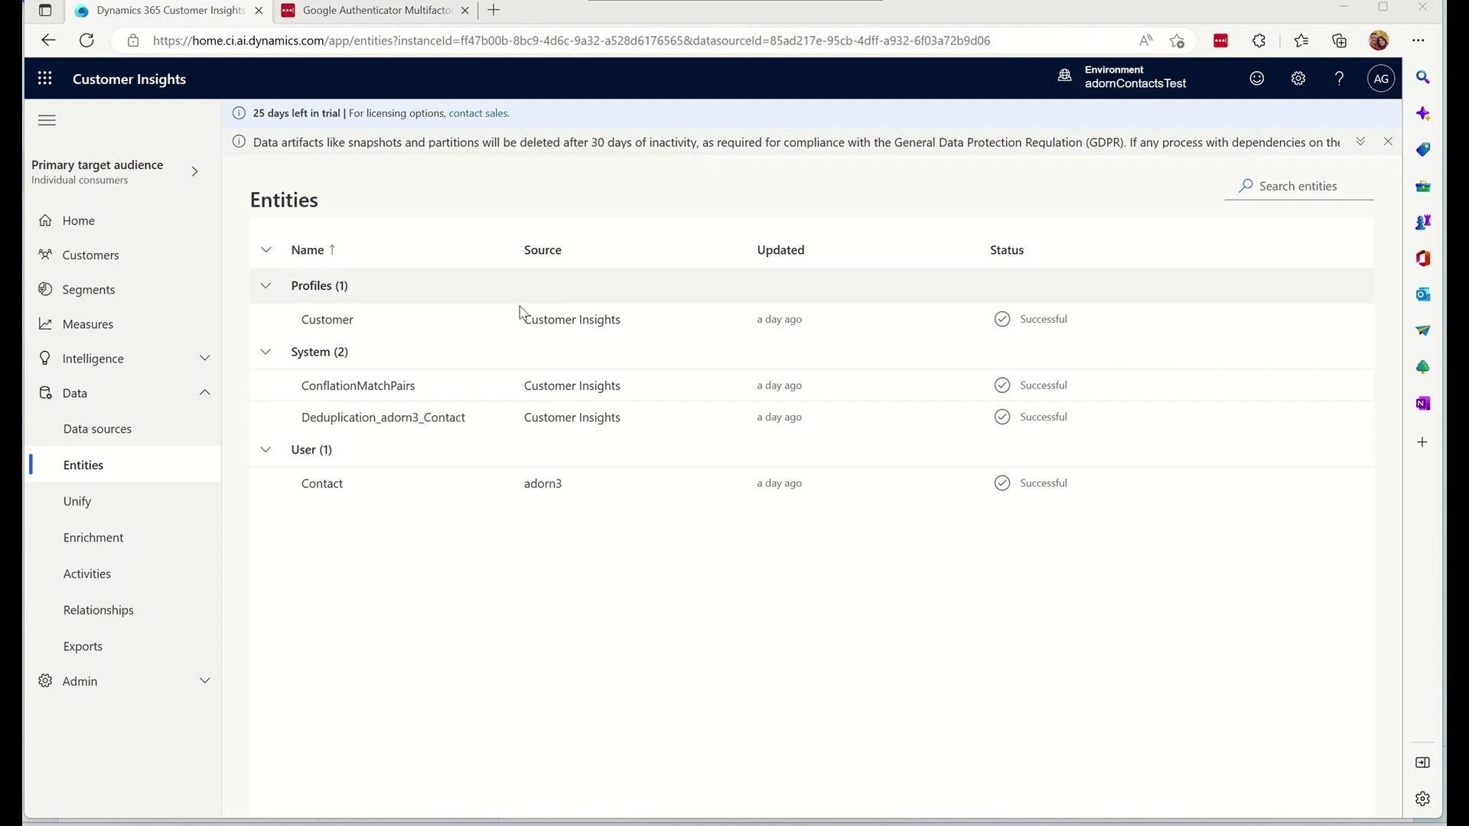
Open the data sources in Customer Insights and start adding a data source
click(143, 436)
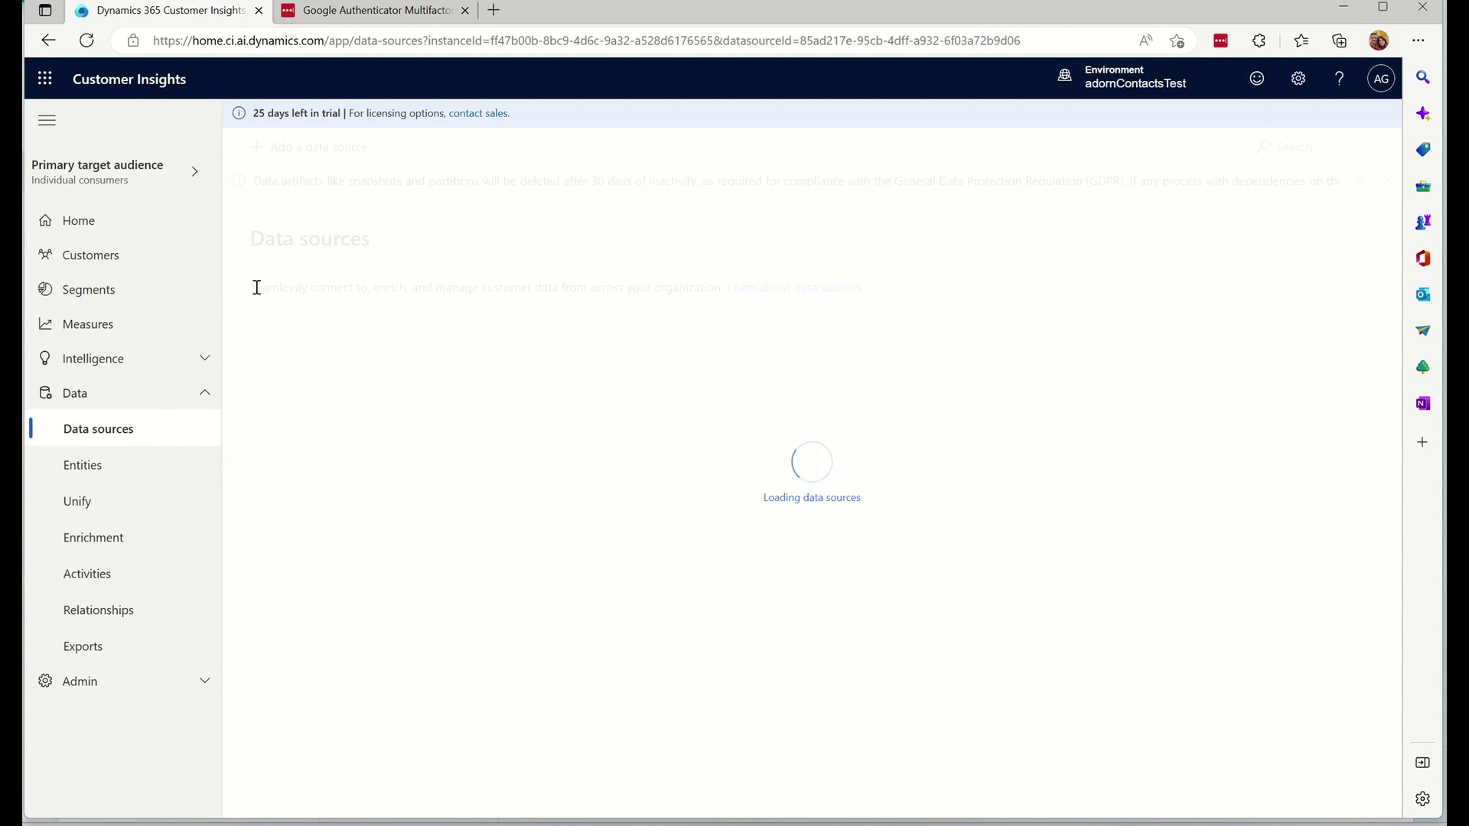
click(322, 161)
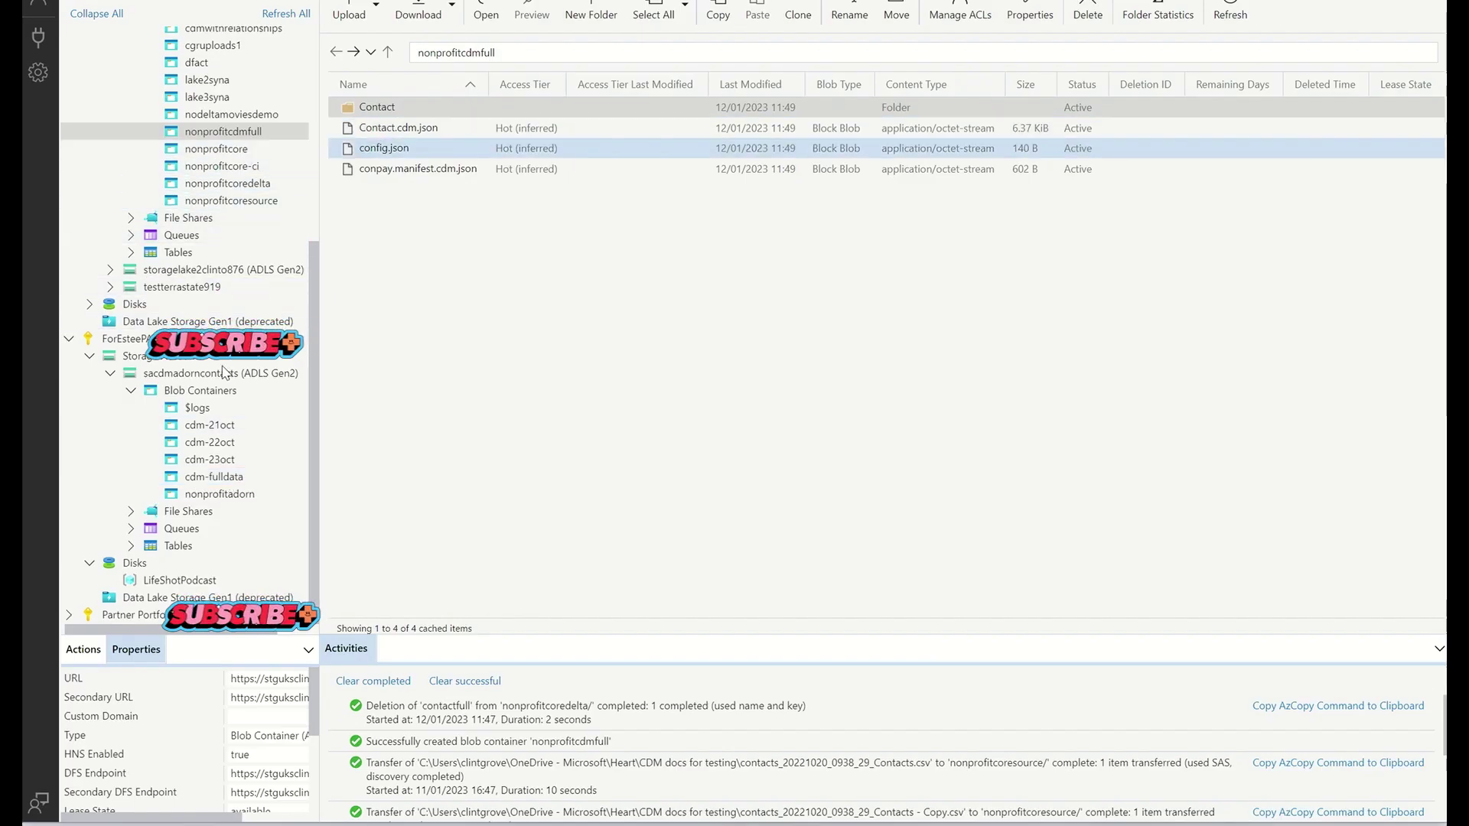
Switch to Azure Storage Explorer and examine the FullData and IncrementalData folders under Contact in the nonprofitadorn container
click(242, 497)
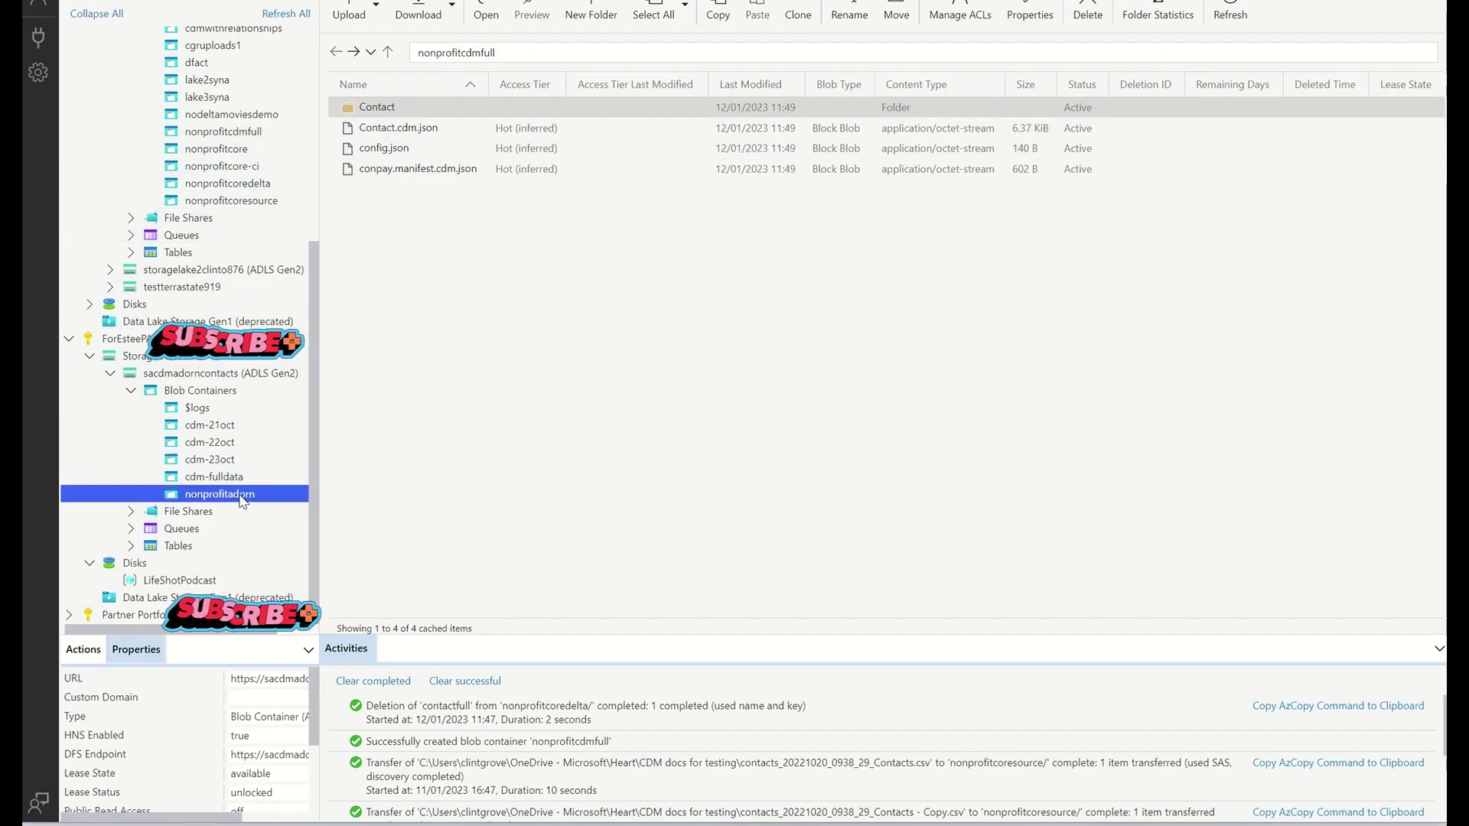
double_click(395, 114)
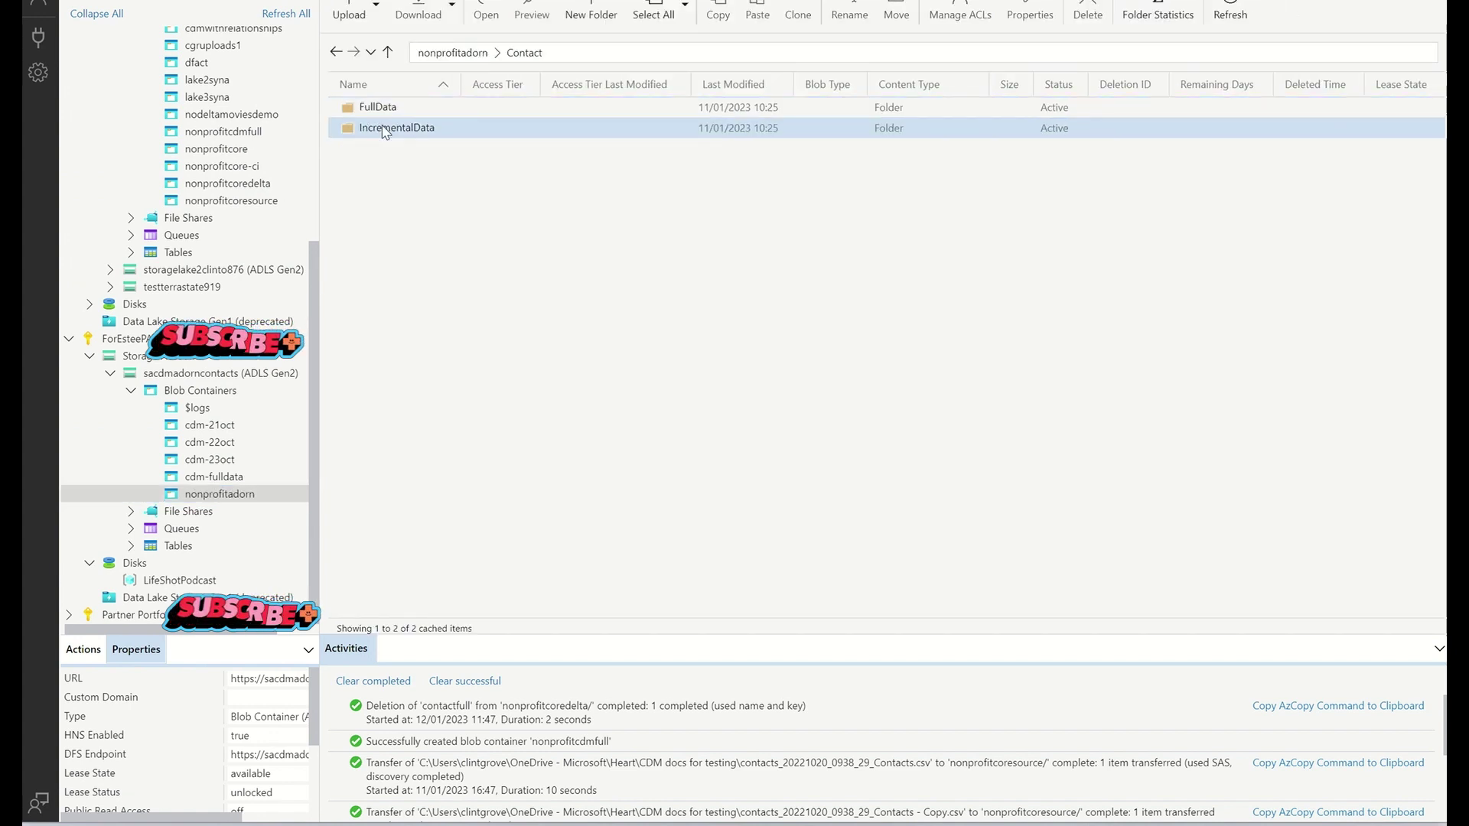
double_click(384, 128)
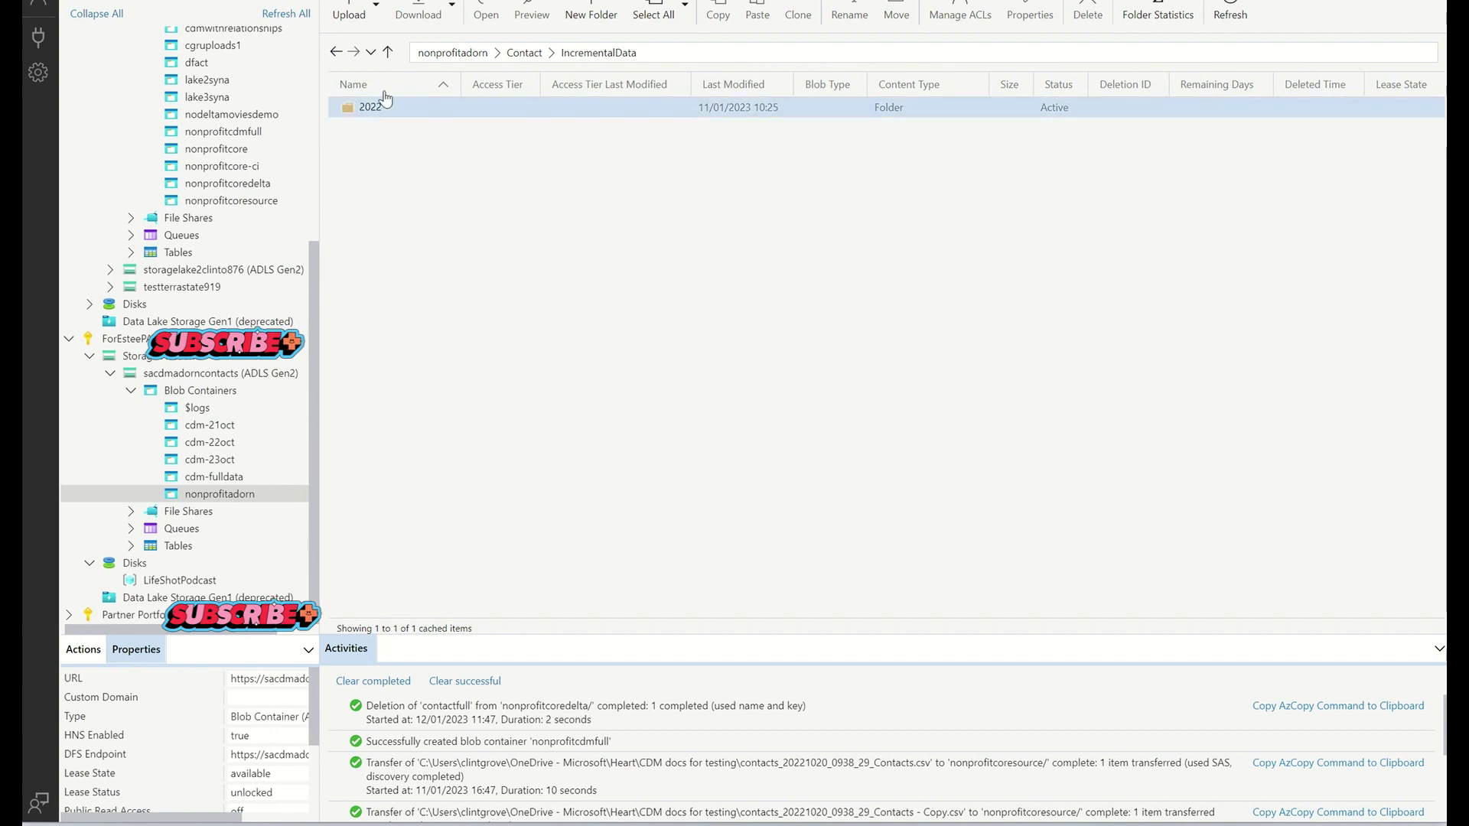
click(388, 52)
double_click(371, 108)
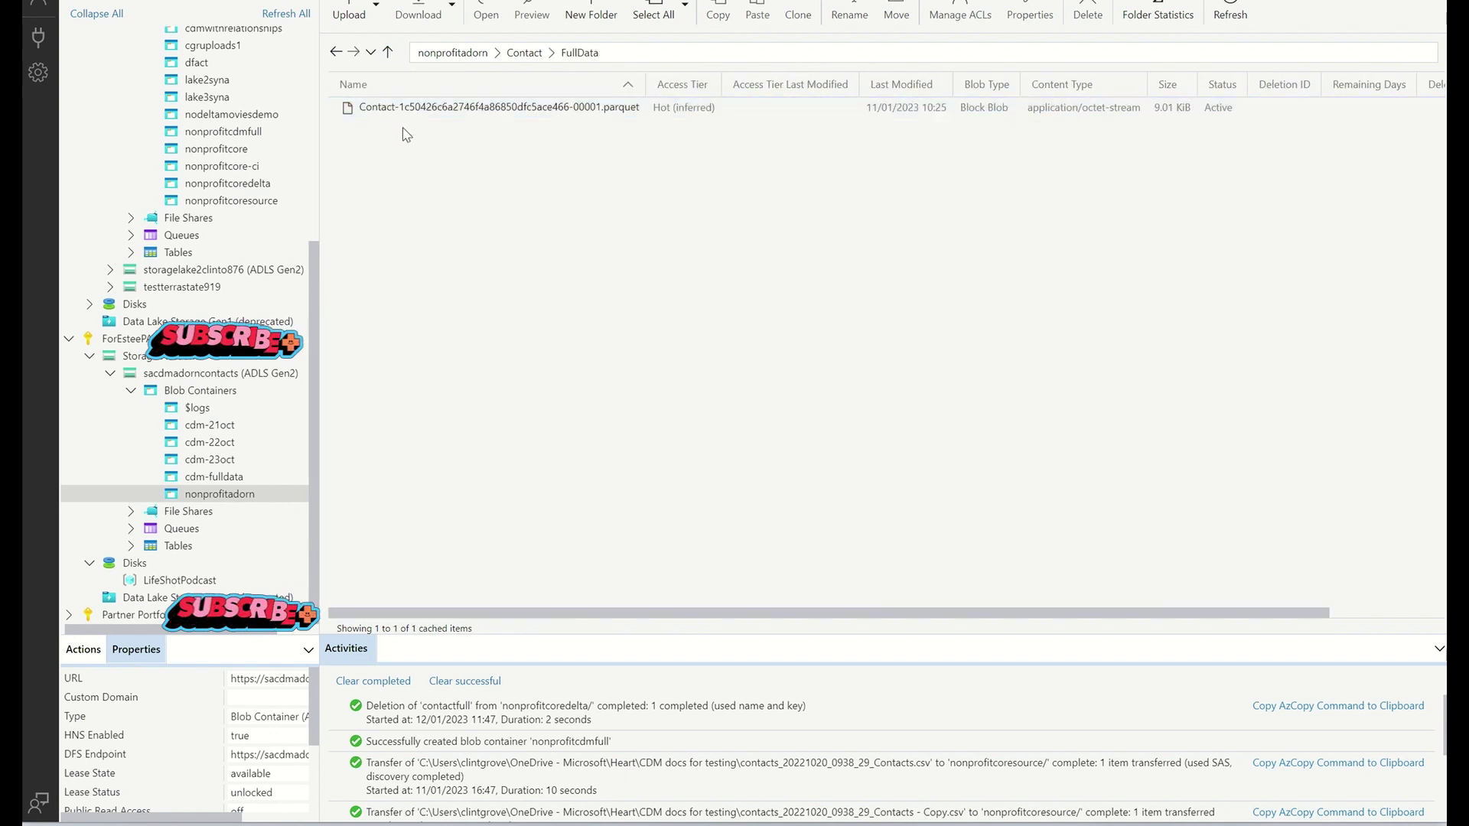
click(388, 51)
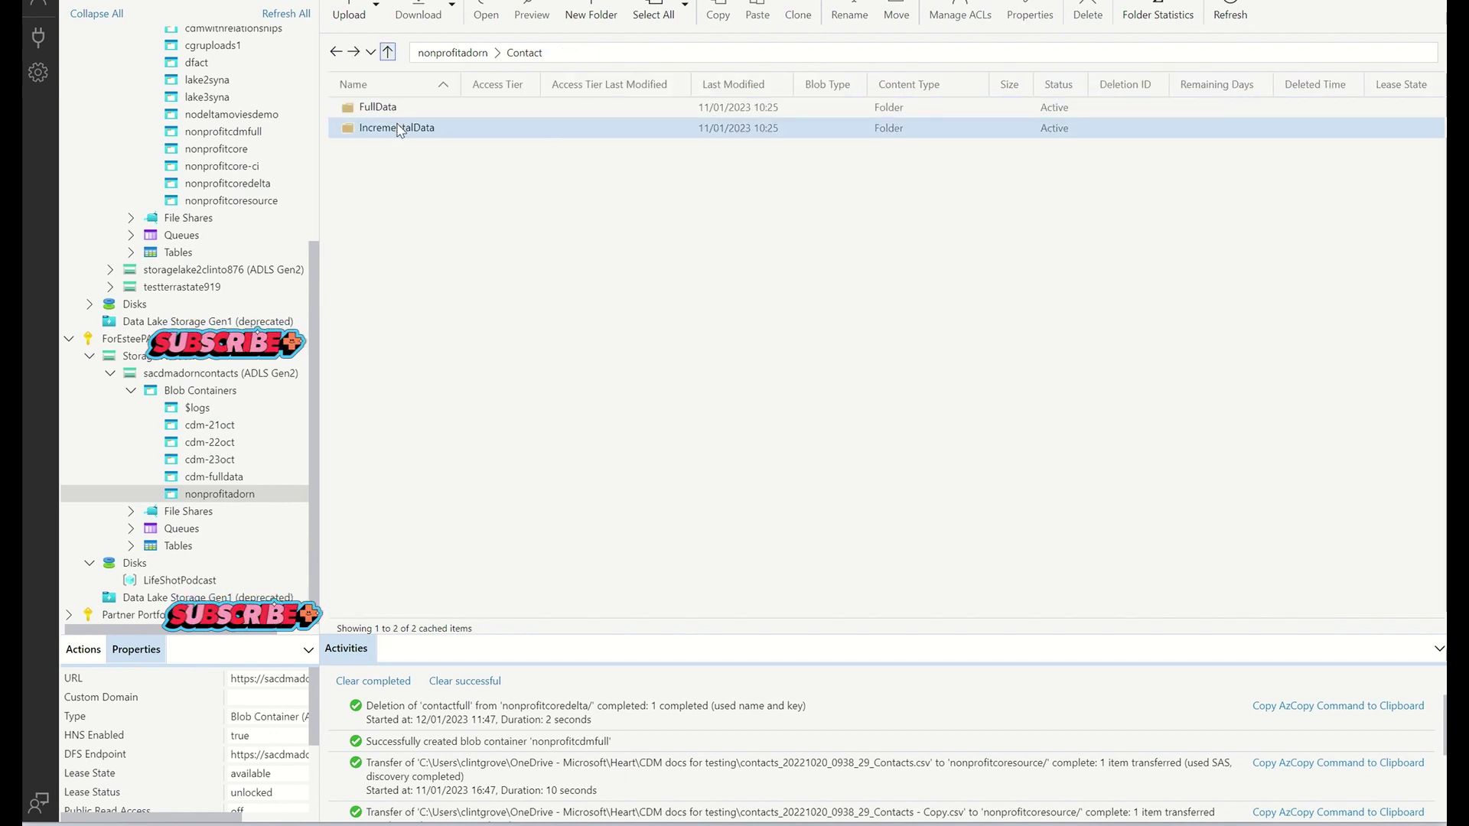
double_click(399, 129)
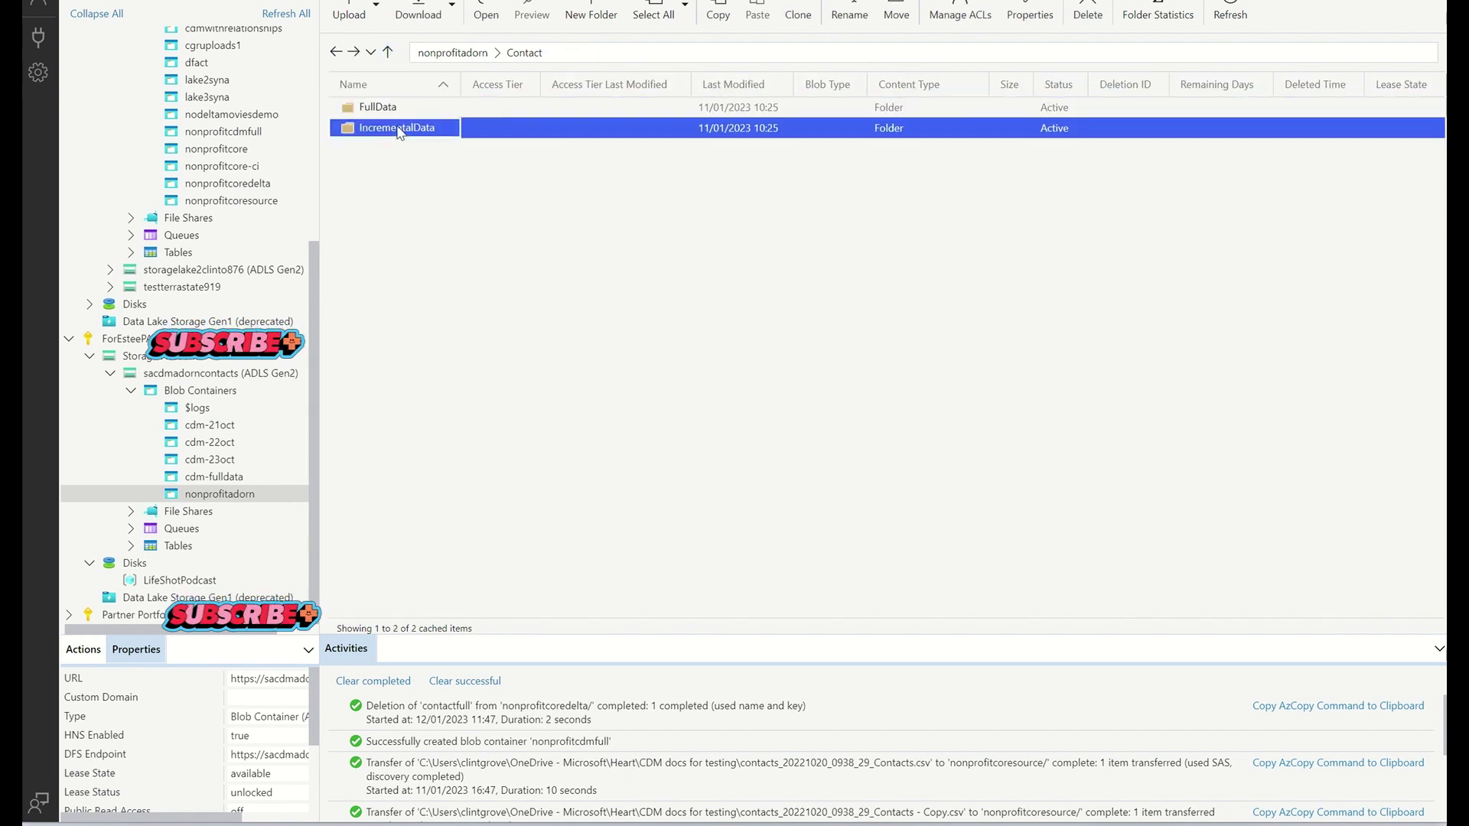
click(388, 51)
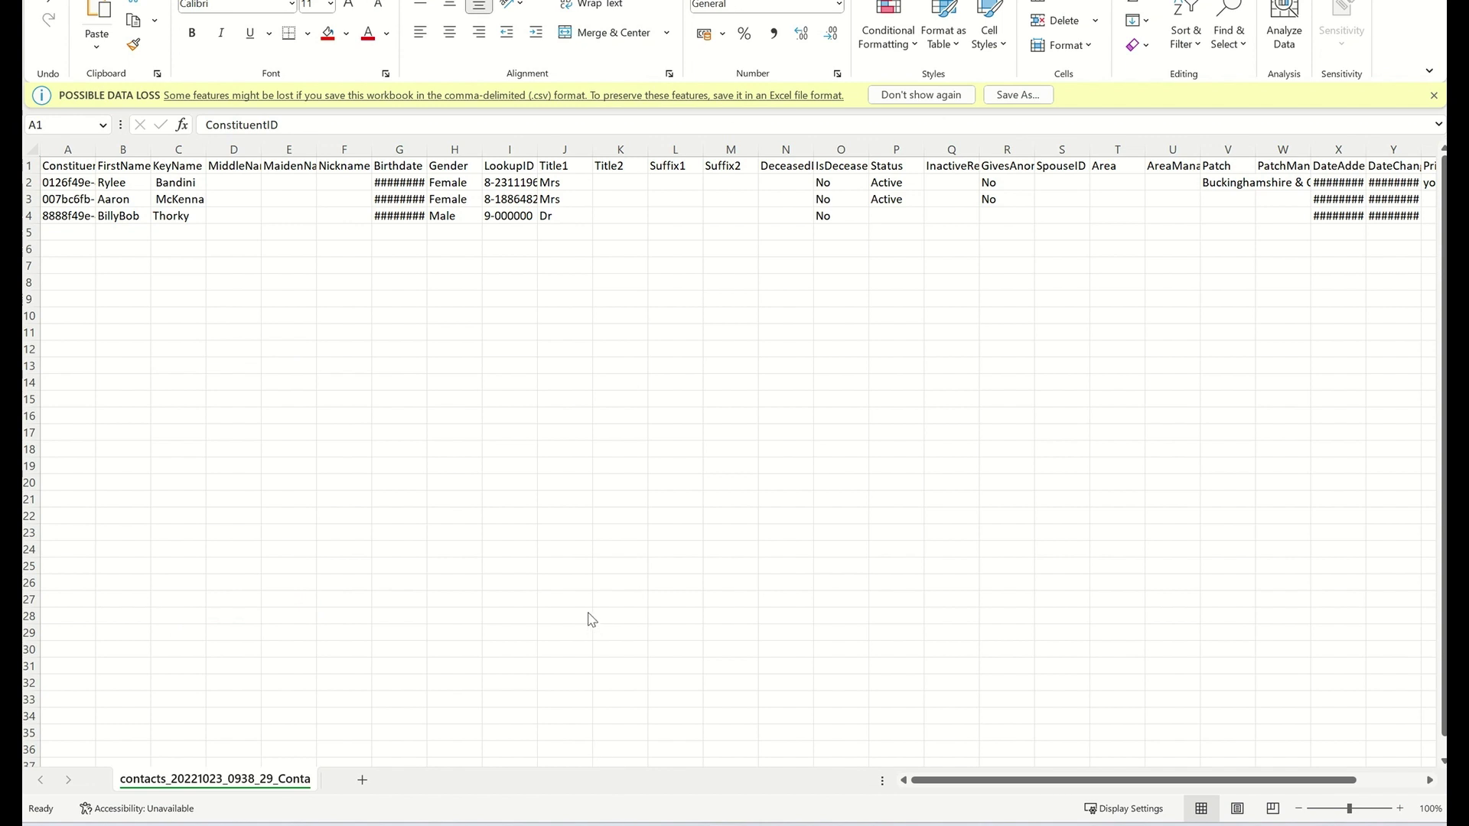
Examine the first contact record in the contacts_20221023_0938_29_Contacts.csv workbook, field by field from ConstituentID to Gender and back to Birthdate
click(83, 187)
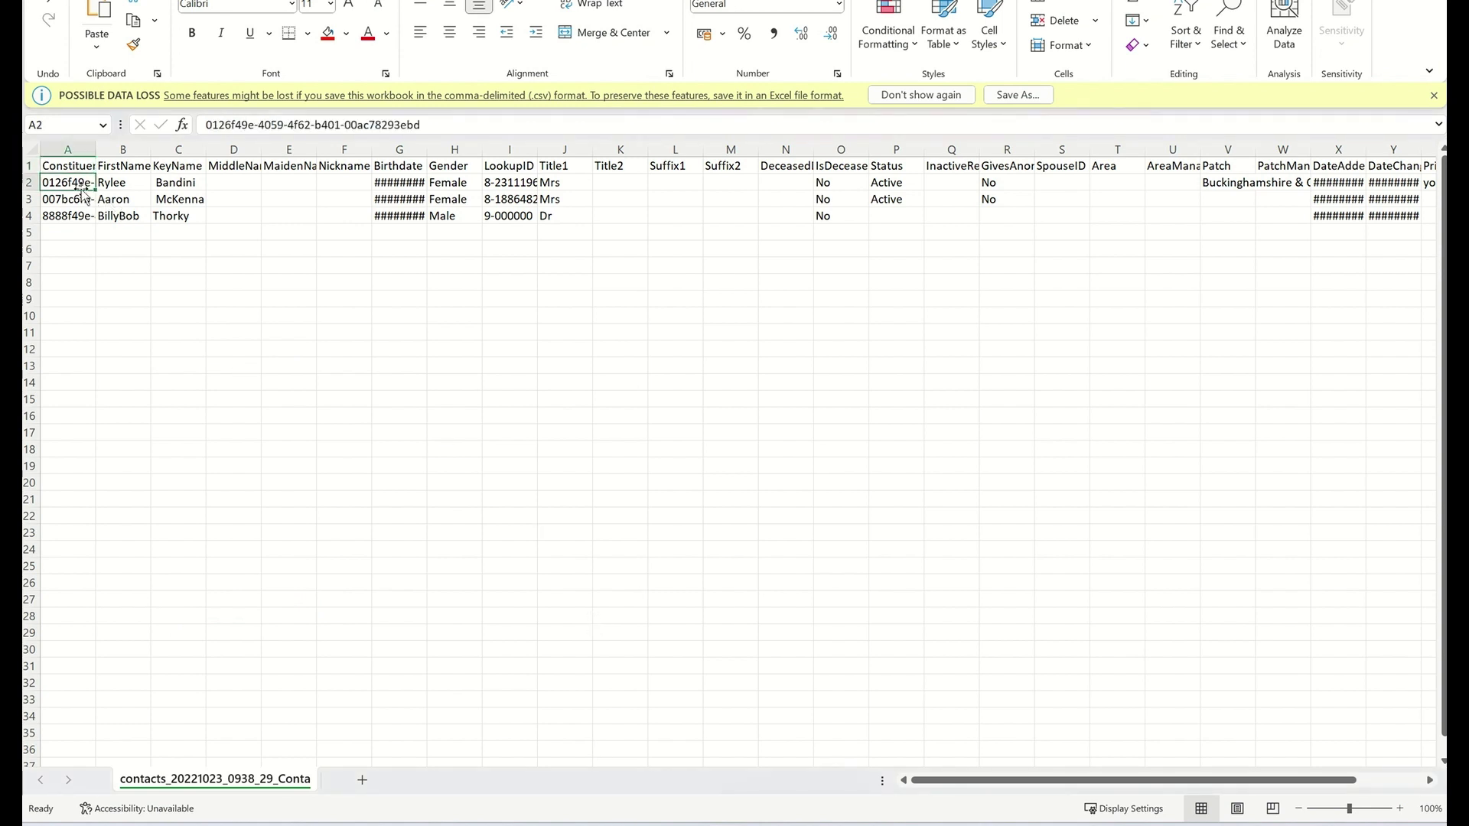
key(Right)
key(Right)
key(Right)
key(Right)
key(Right)
key(Right)
key(Right)
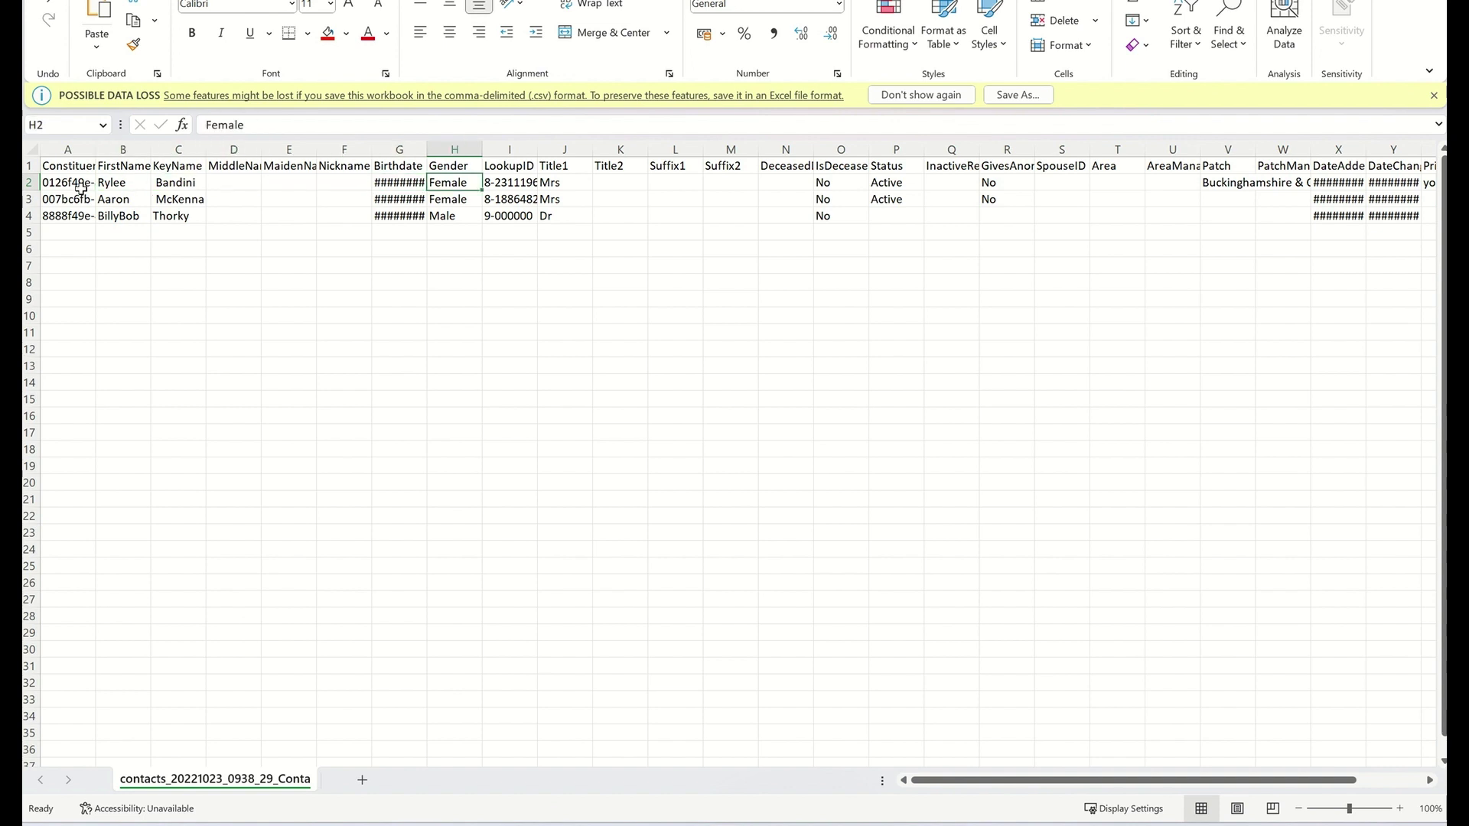
key(Left)
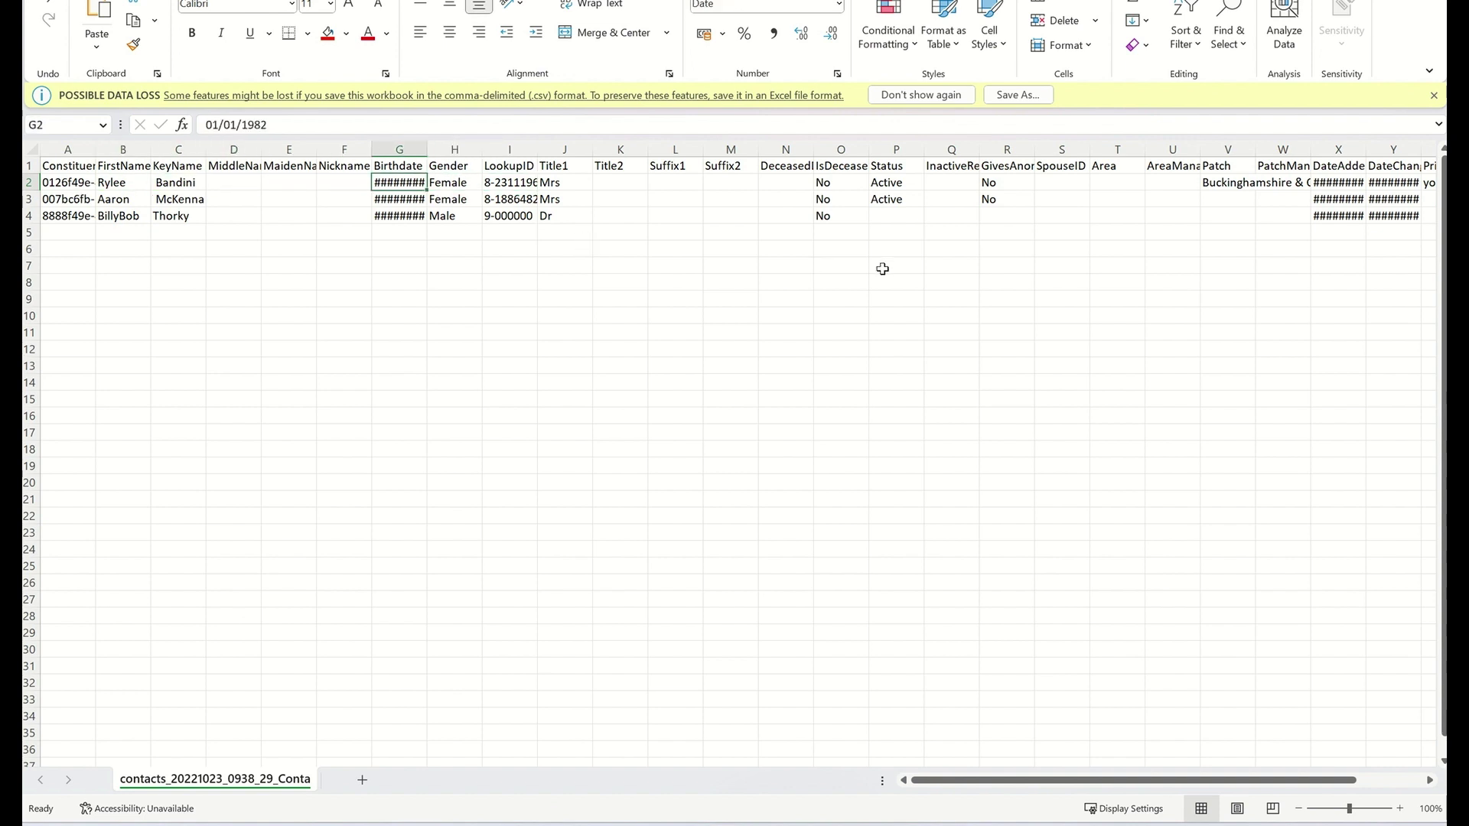
Widen the DateAdded and DateChanged columns to fit their contents so the full timestamps can be read
double_click(1369, 150)
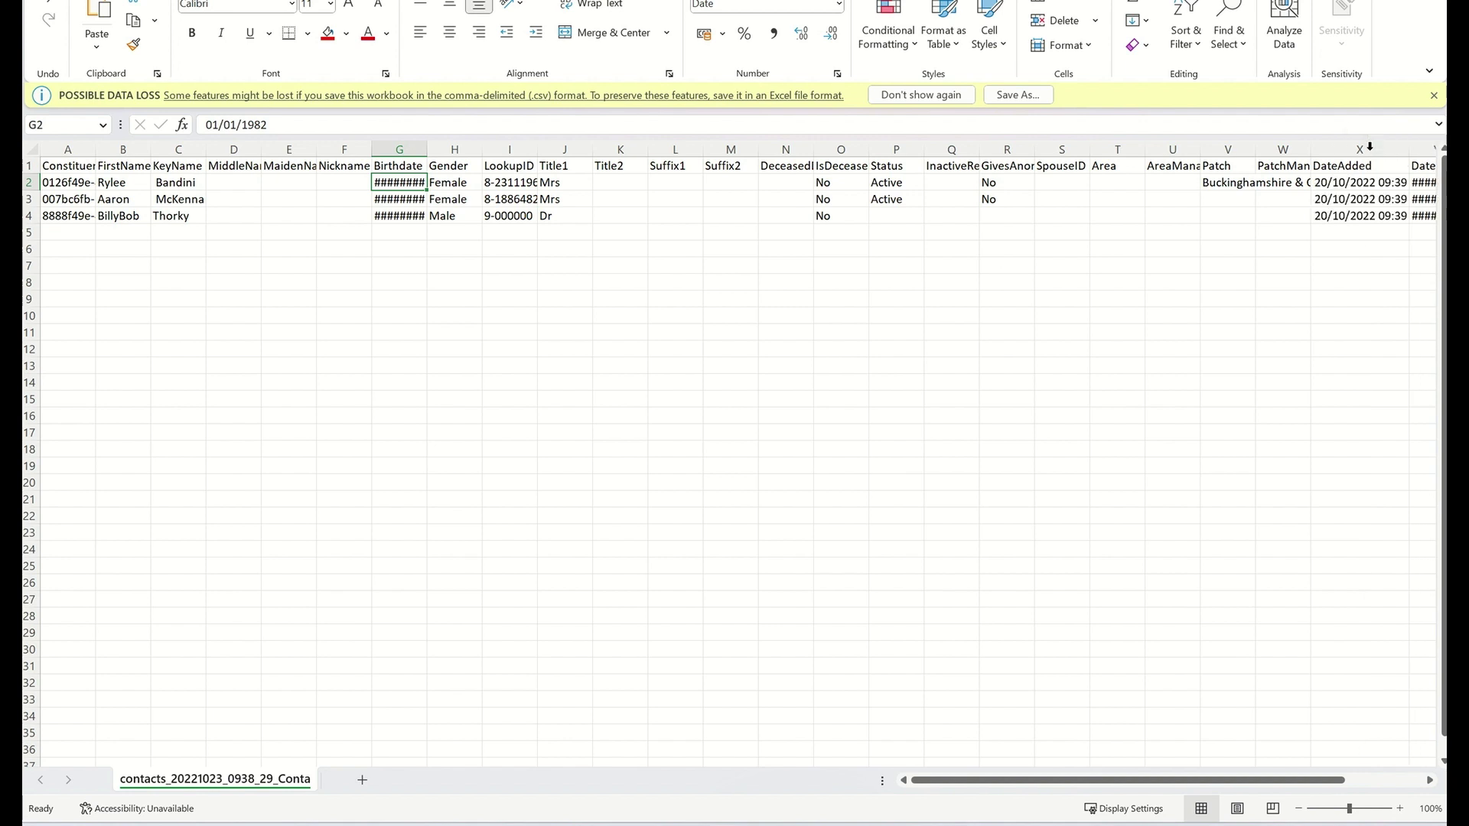
click(1358, 188)
key(Right)
key(Right)
key(Down)
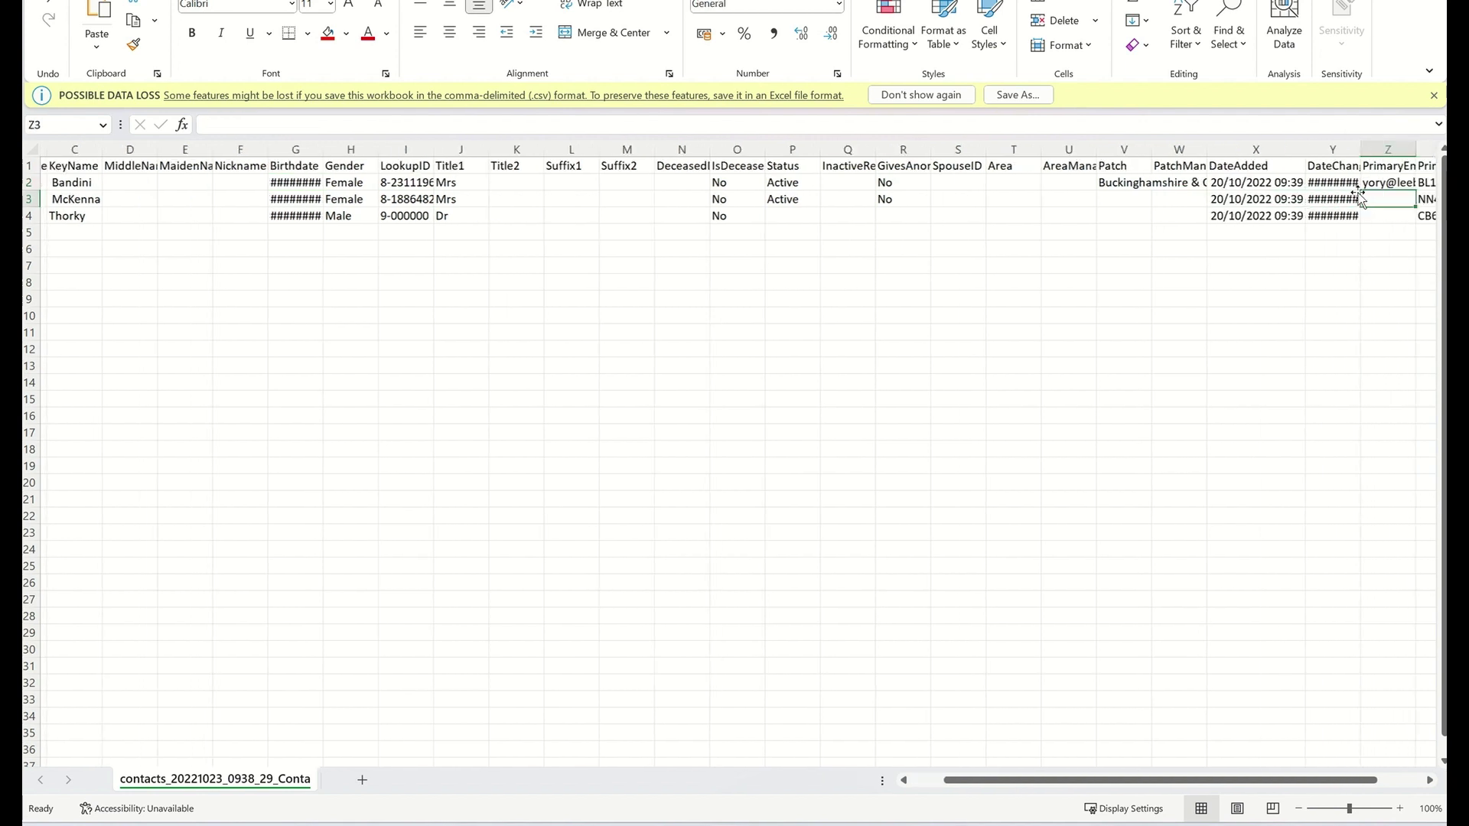
click(1308, 177)
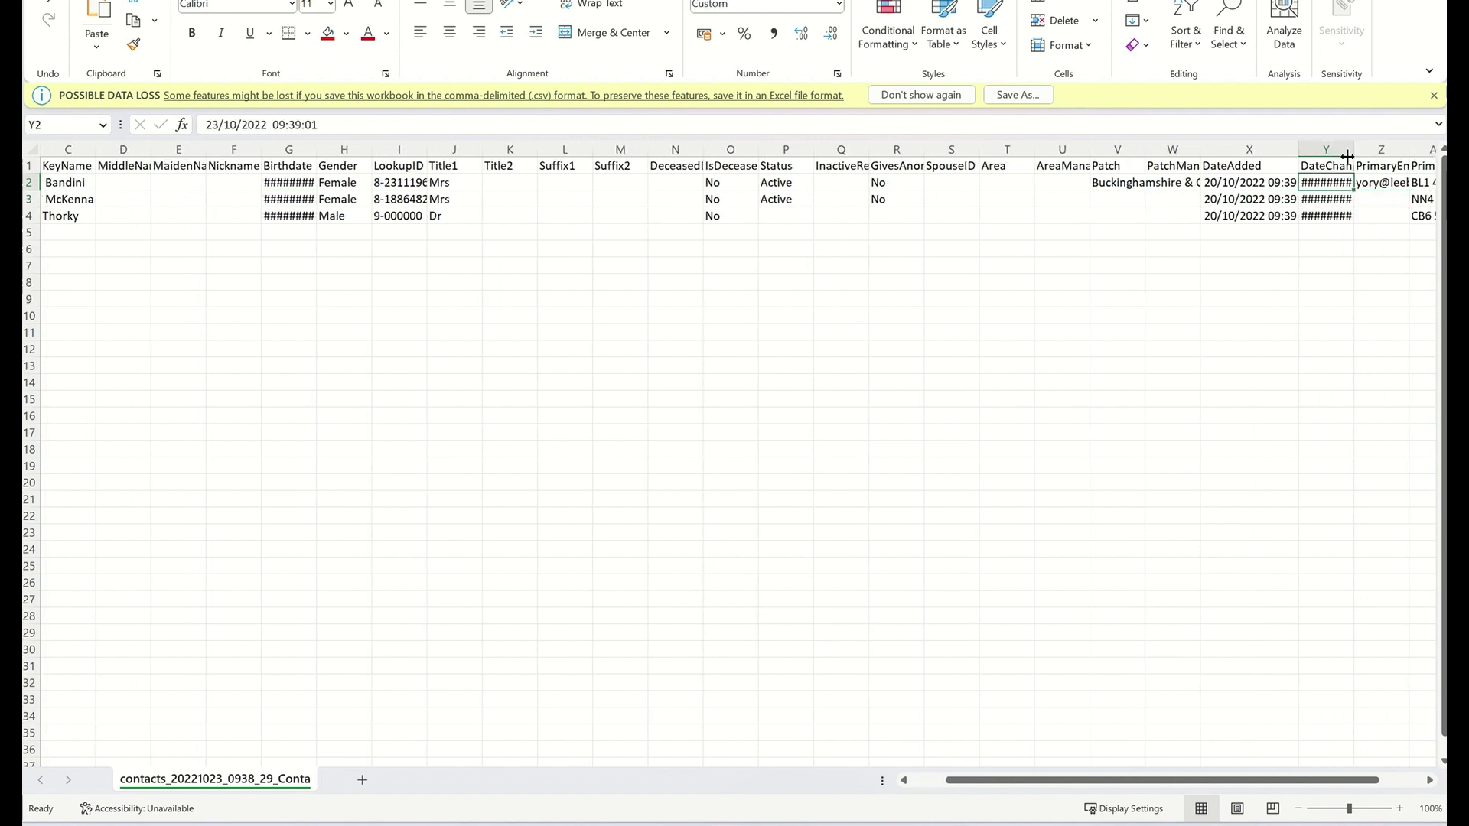
double_click(1353, 150)
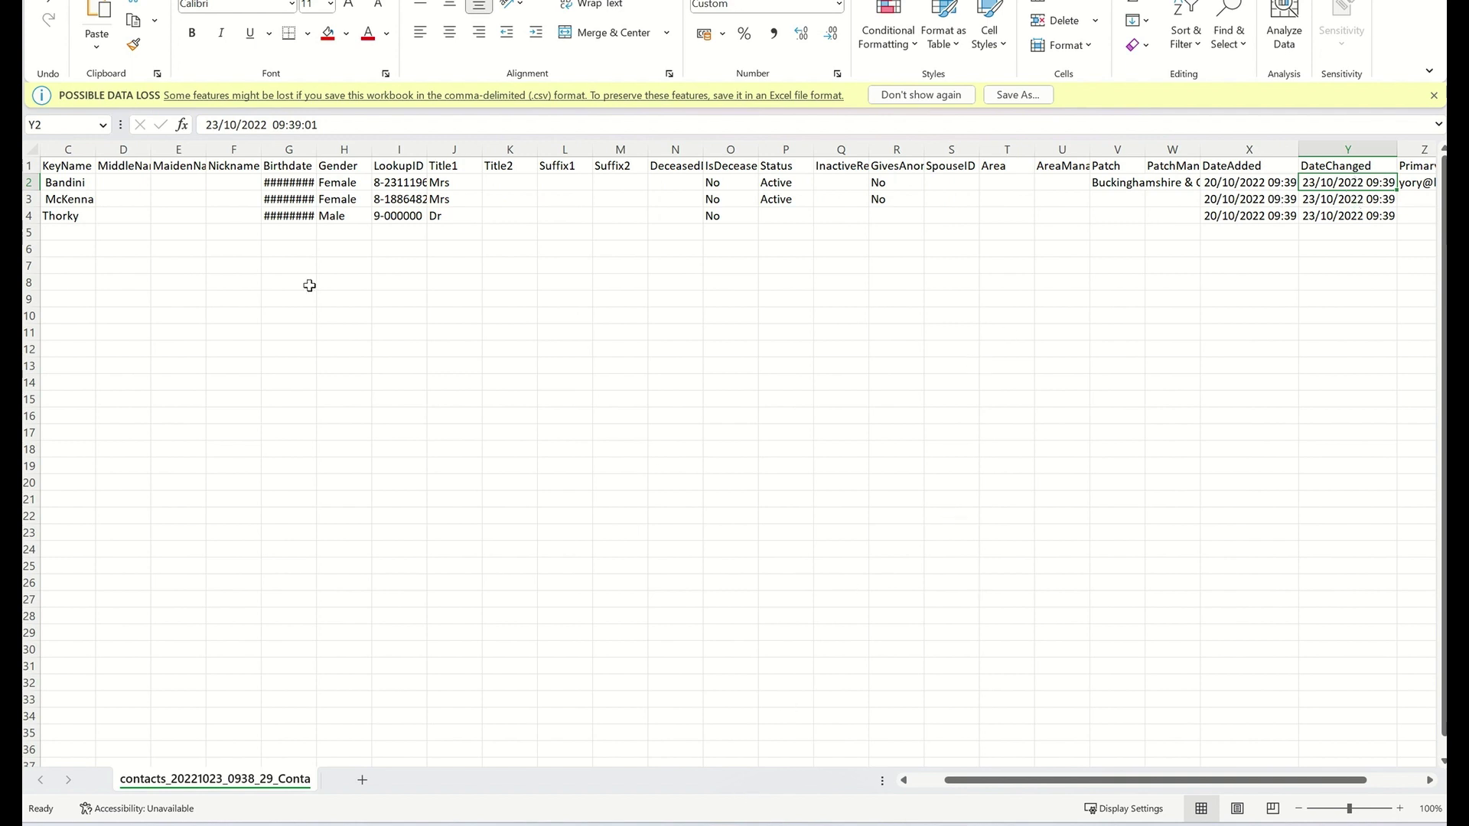
Move the stacked contacts CSV workbook windows down one after another to uncover each earlier day's file behind them
drag(455, 112, 533, 242)
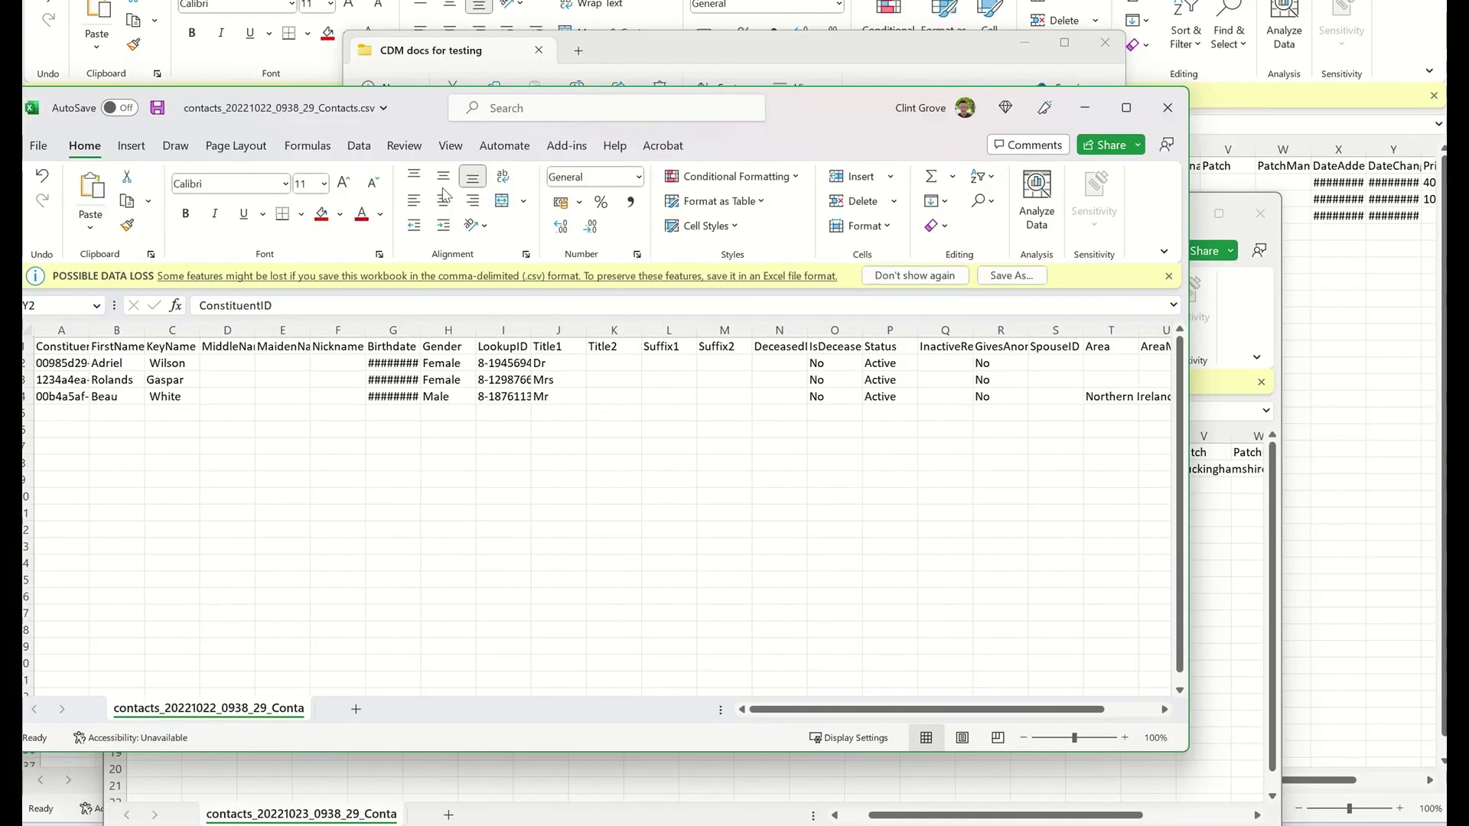
drag(281, 210, 320, 249)
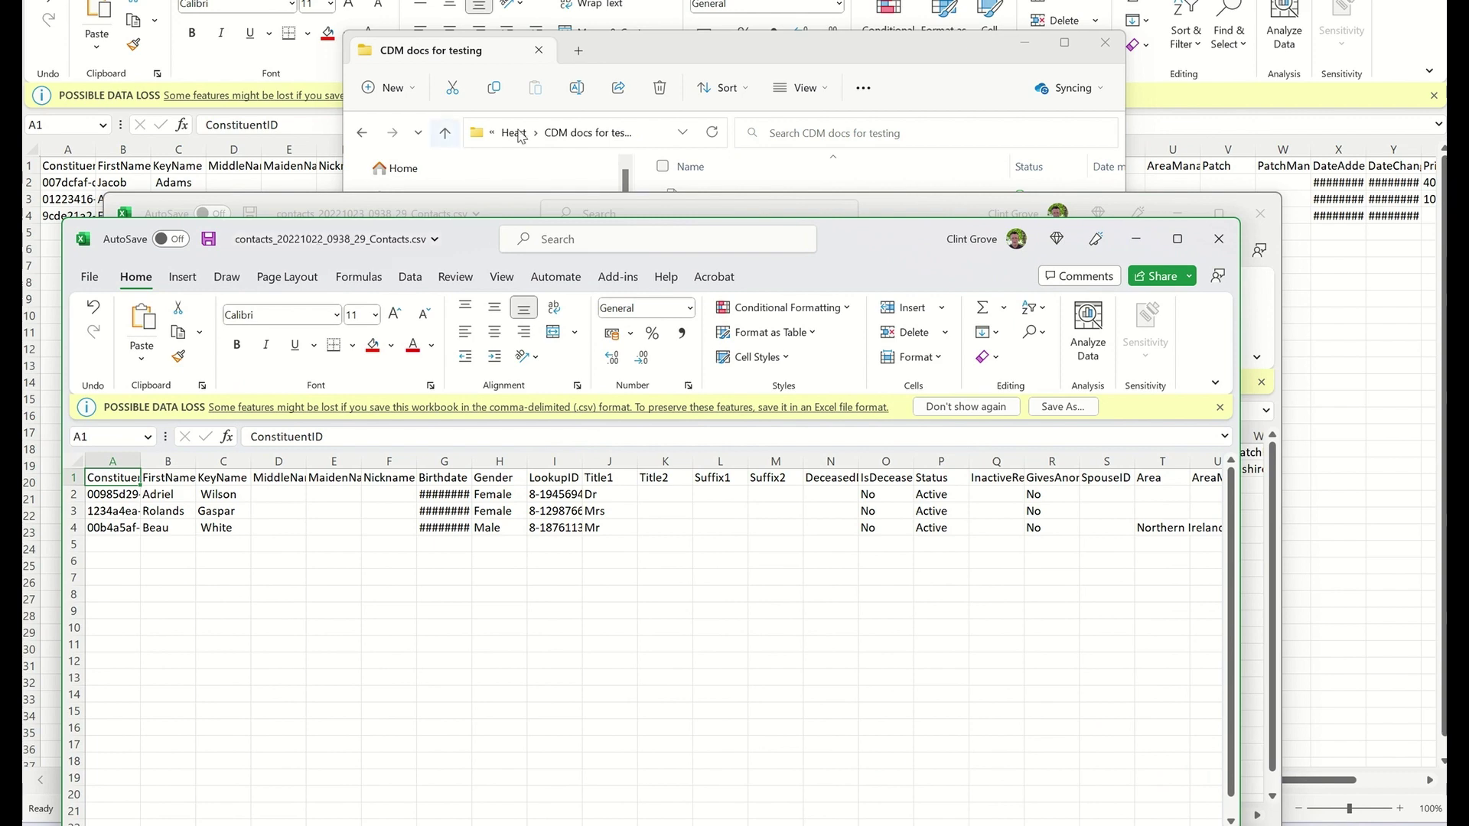
drag(536, 8, 541, 250)
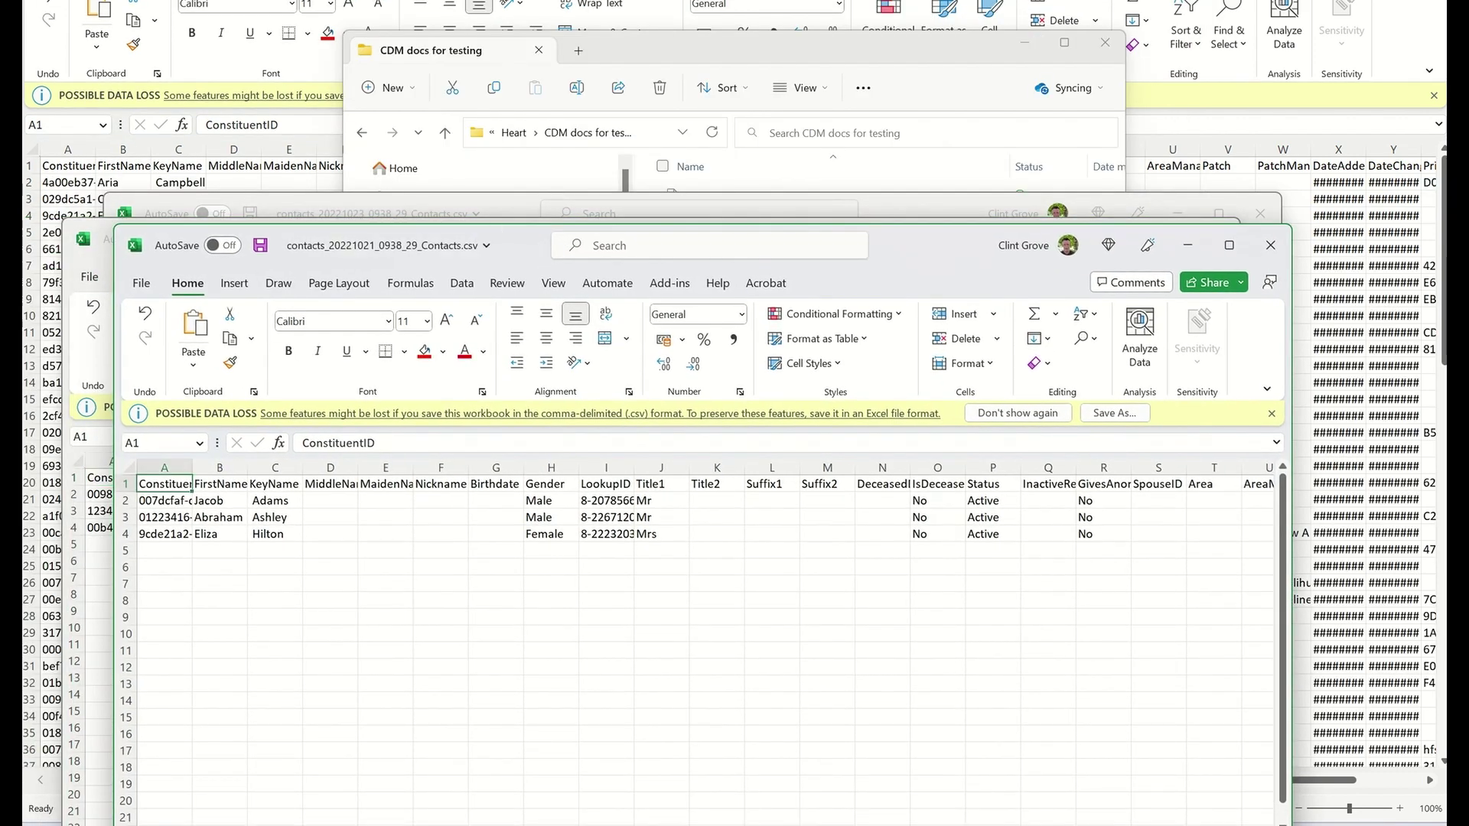
drag(490, 8, 496, 184)
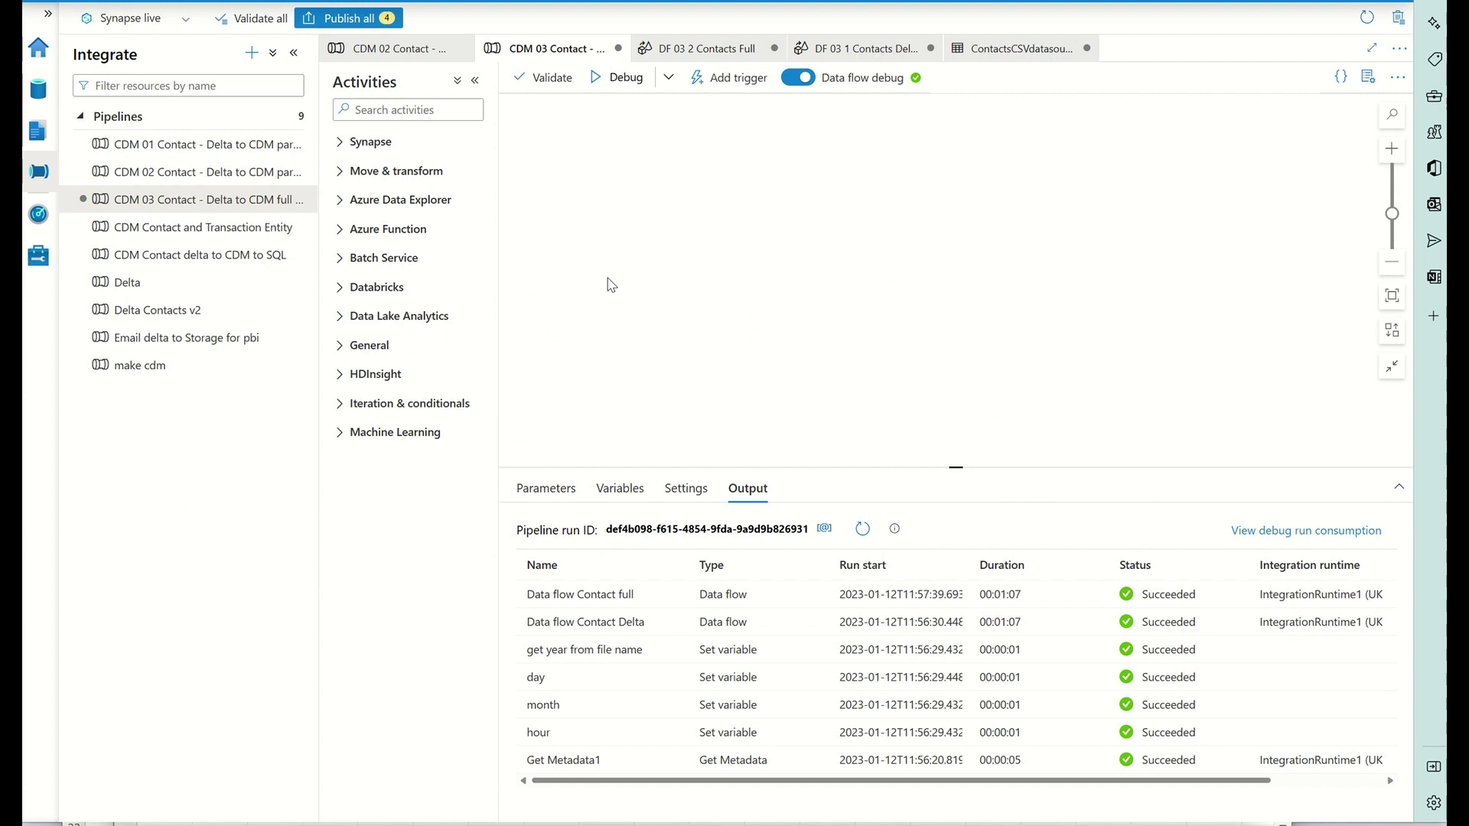
Switch to Synapse, open the CDM 02 Contact pipeline with an enlarged canvas, and display the Get Metadata1 activity's dataset settings
click(213, 178)
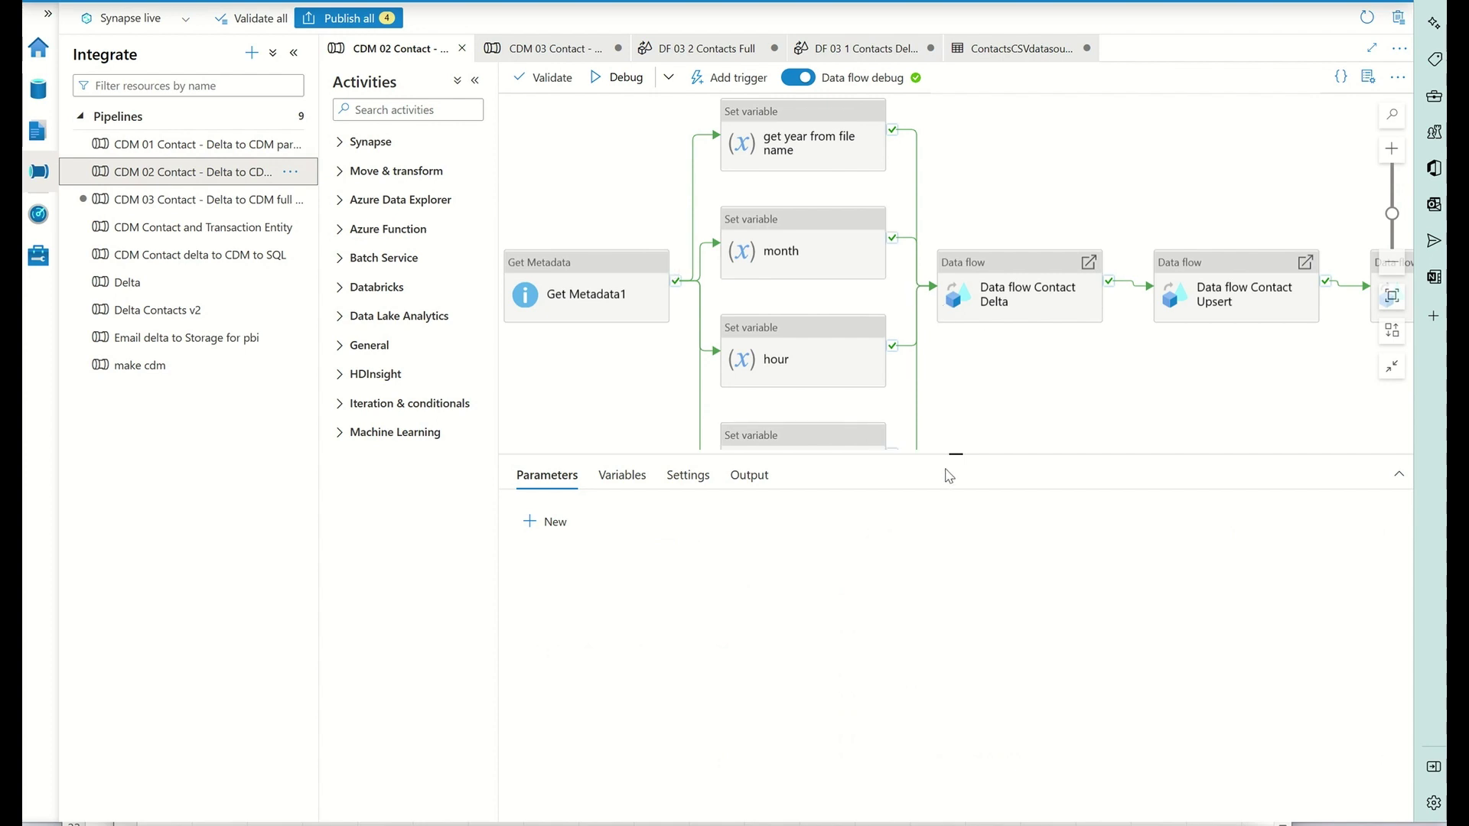
drag(950, 457, 953, 583)
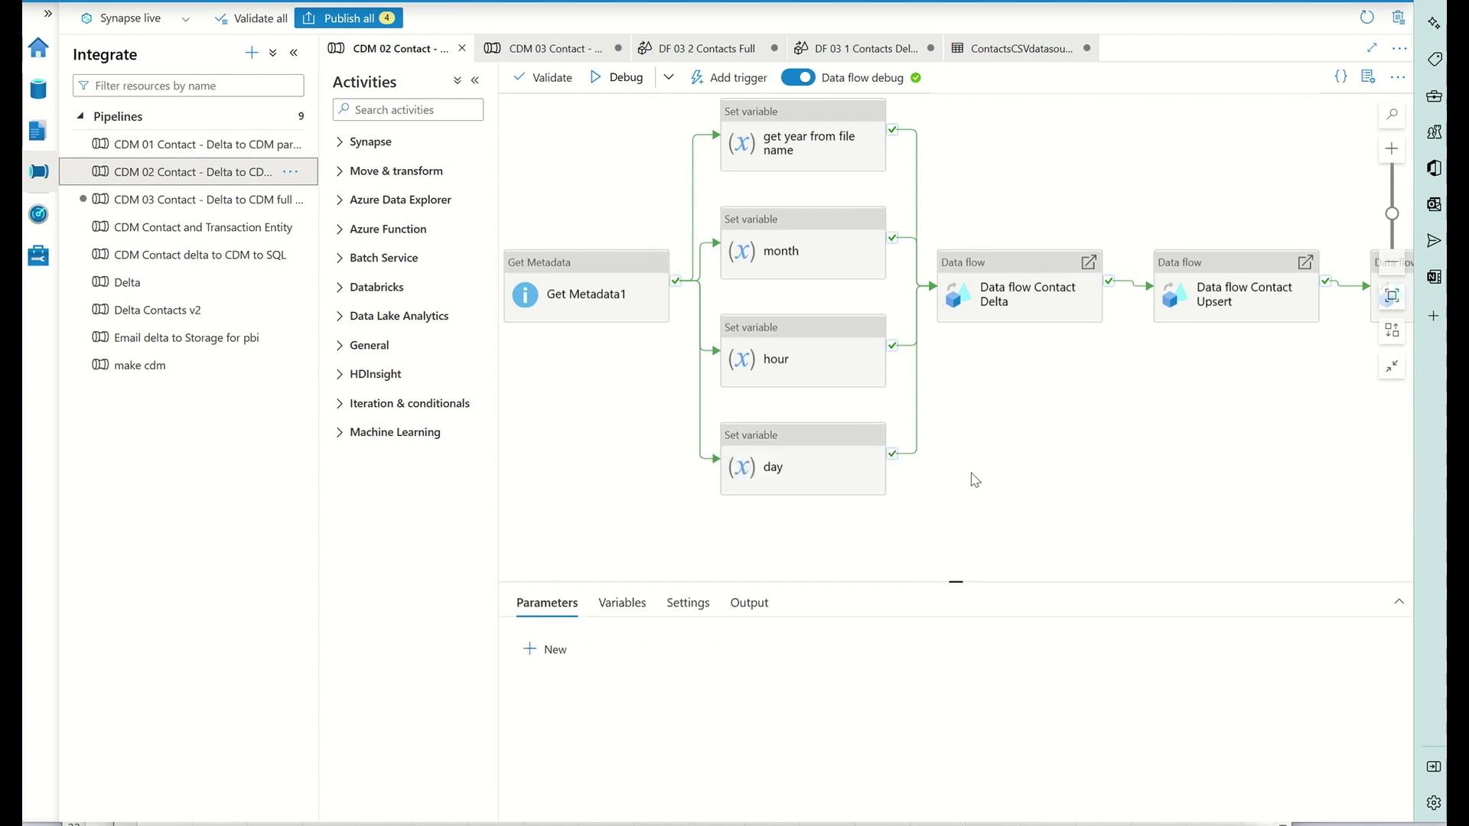
drag(974, 449, 981, 464)
click(581, 304)
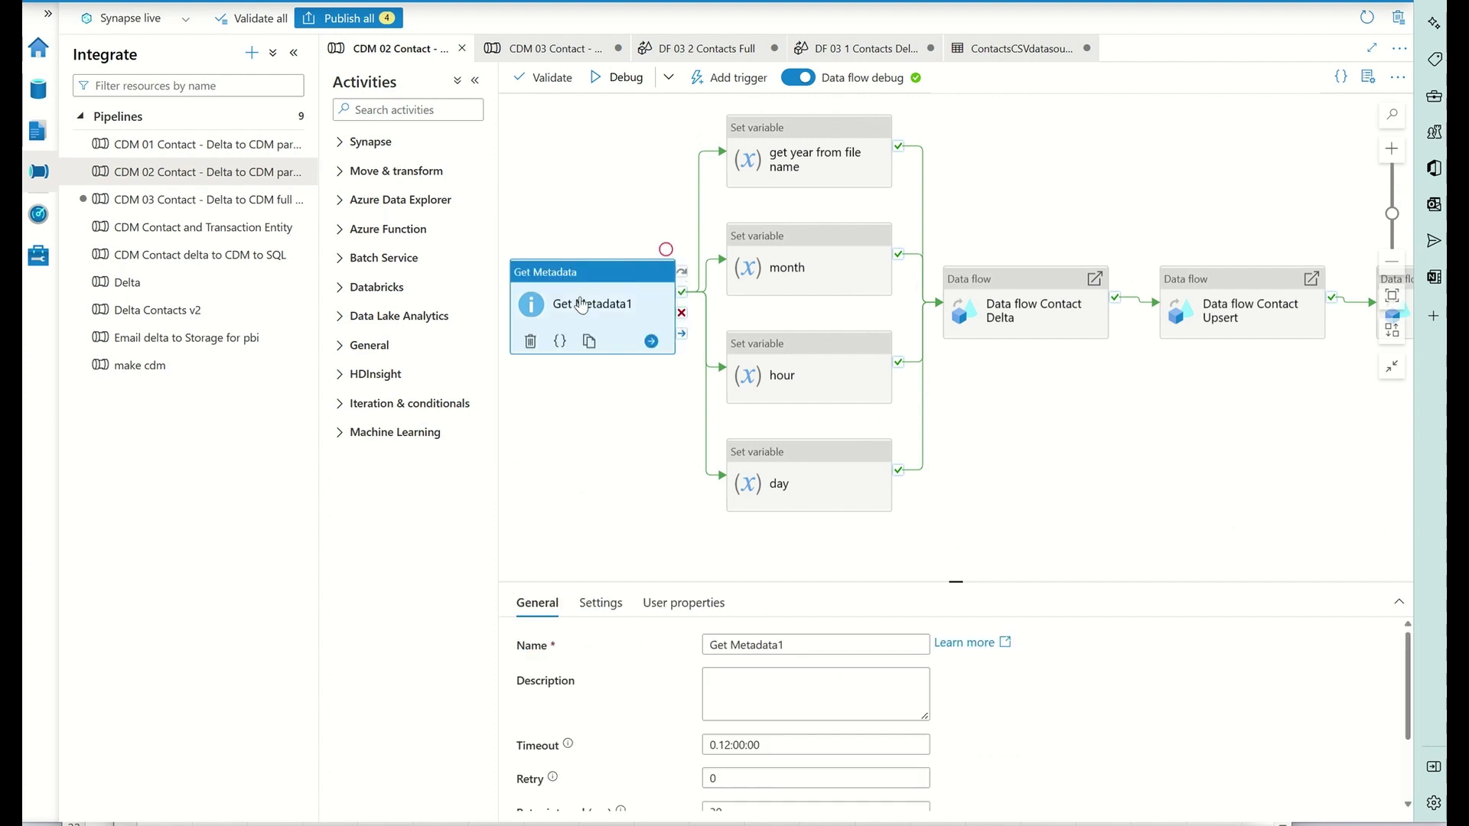
click(601, 603)
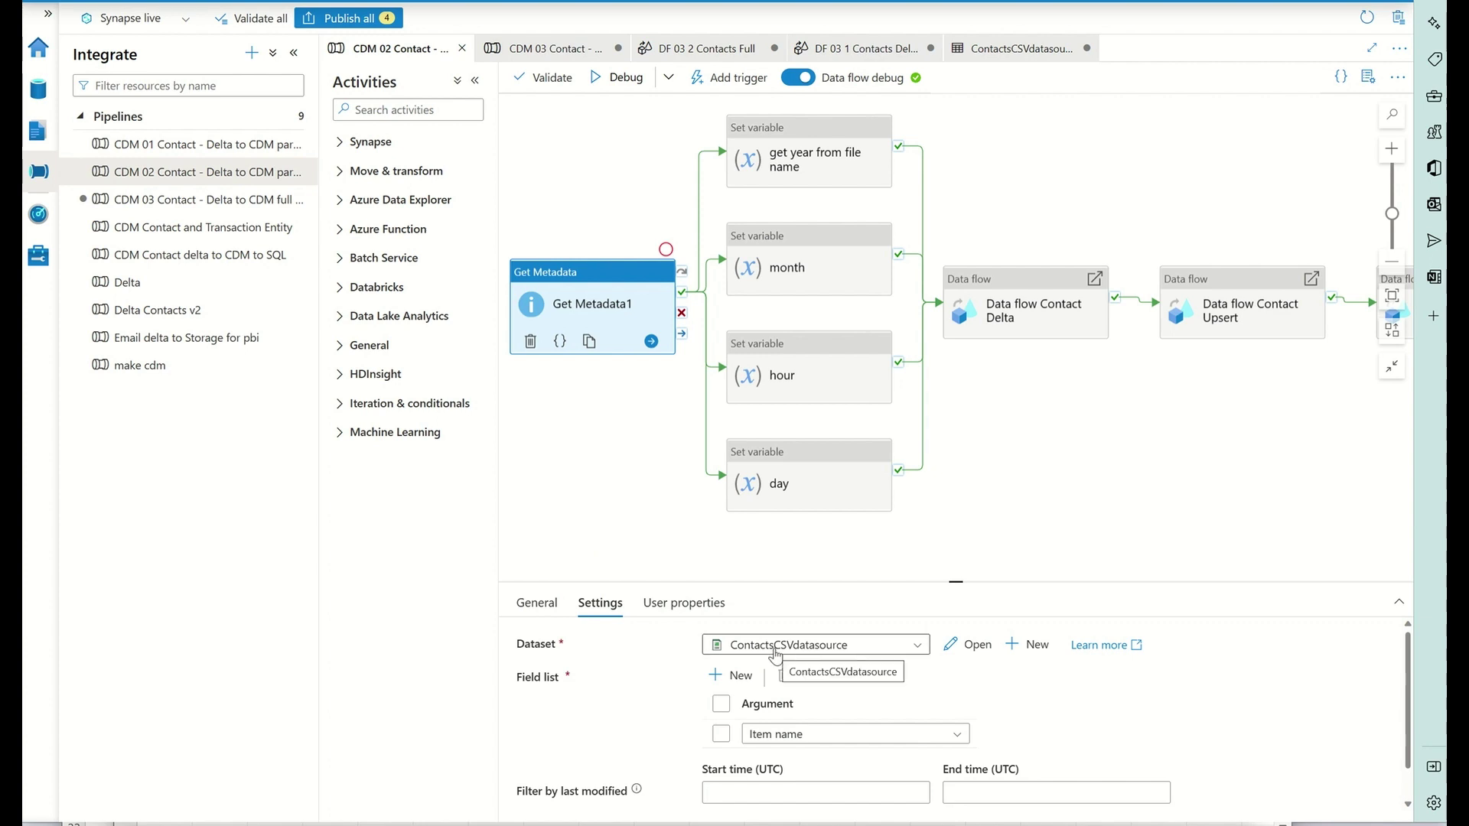
Open the ContactsCSVdatasource dataset and change the date in its file name to 20221023
click(972, 645)
click(909, 504)
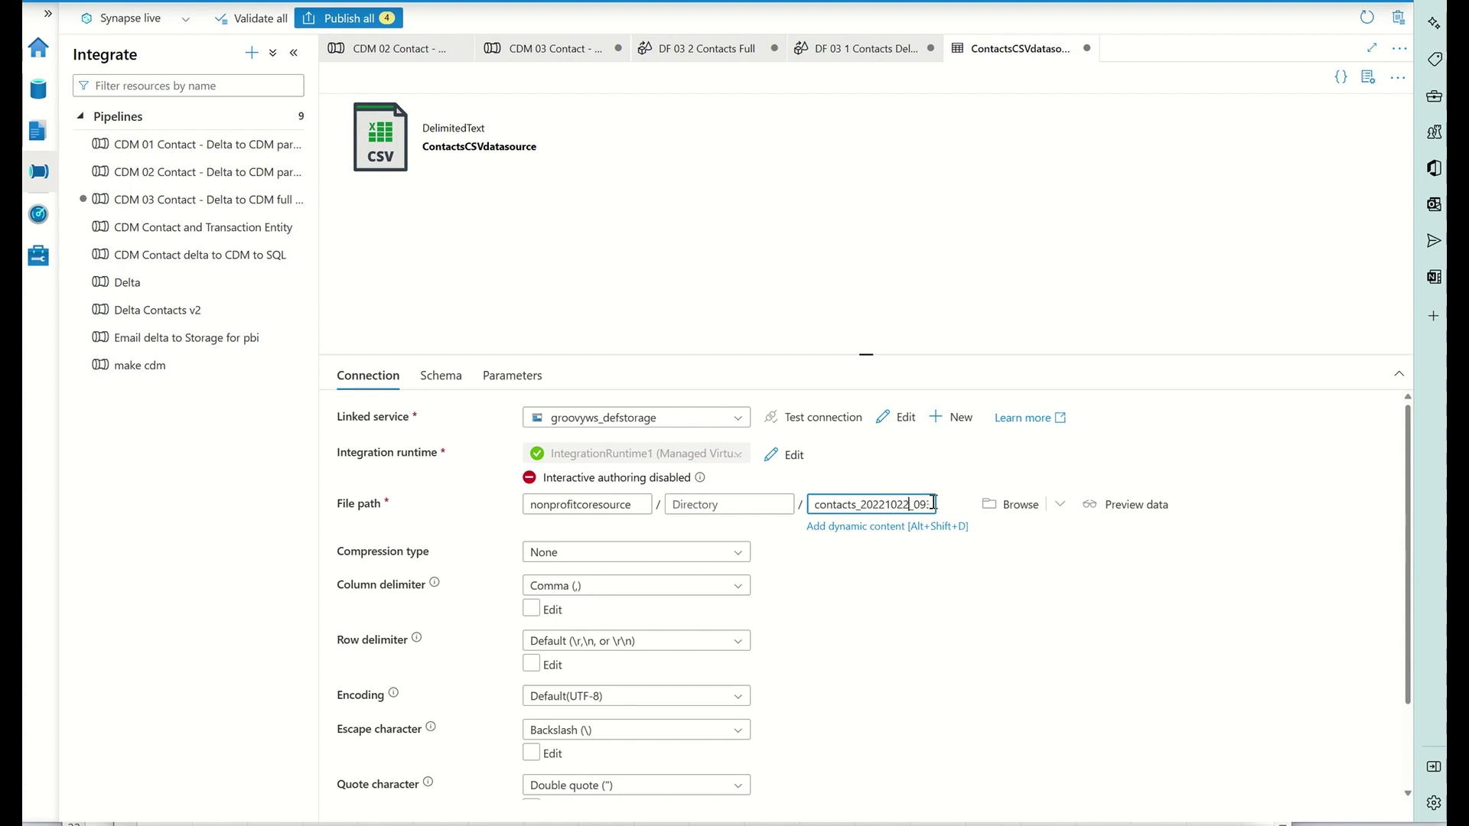
text(3)
Return to the CDM 02 Contact pipeline, open the Data flow Contact Delta flow, and review AlterRow1's alter row condition
click(177, 178)
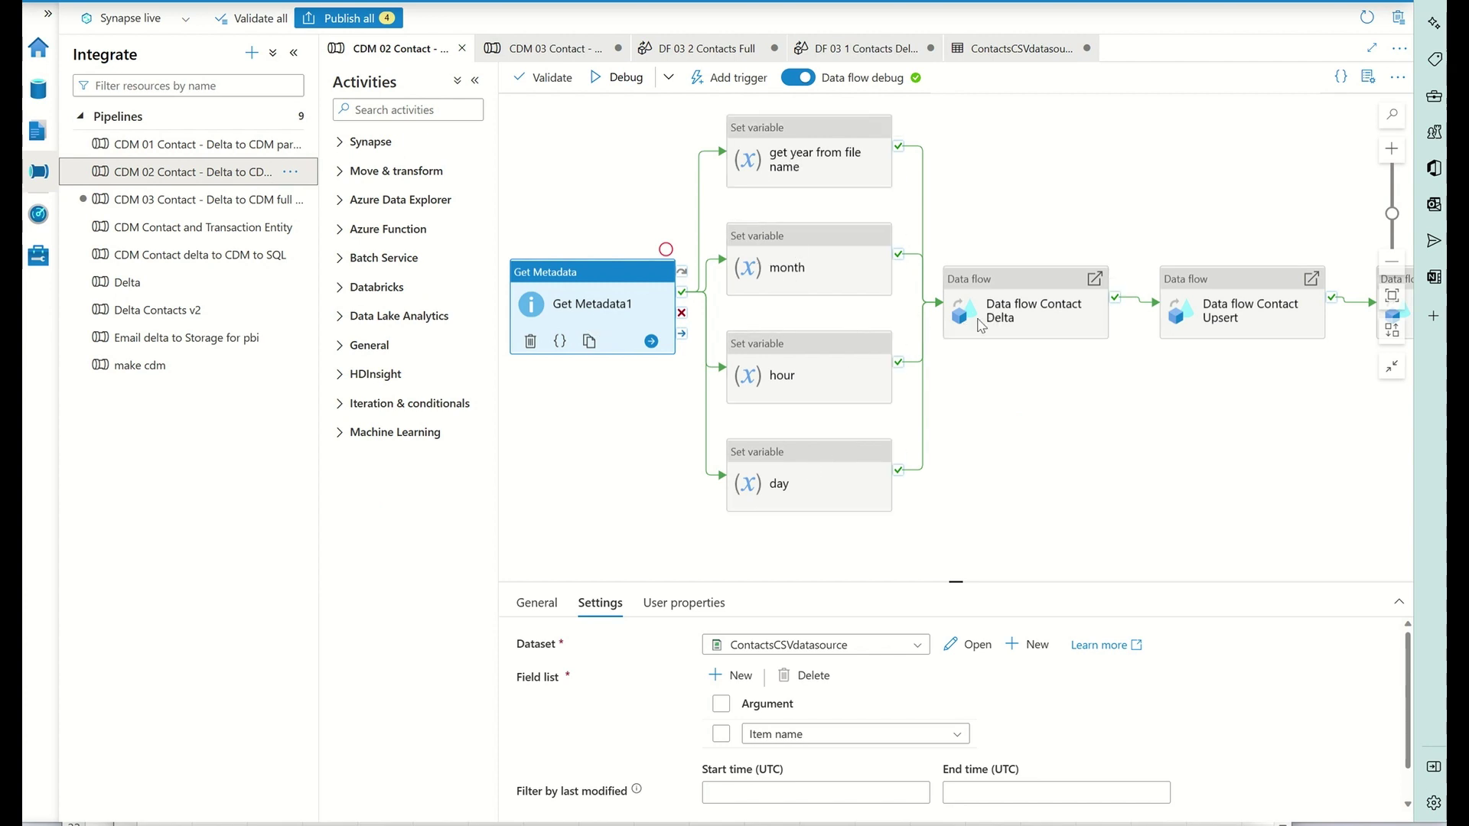
click(1094, 279)
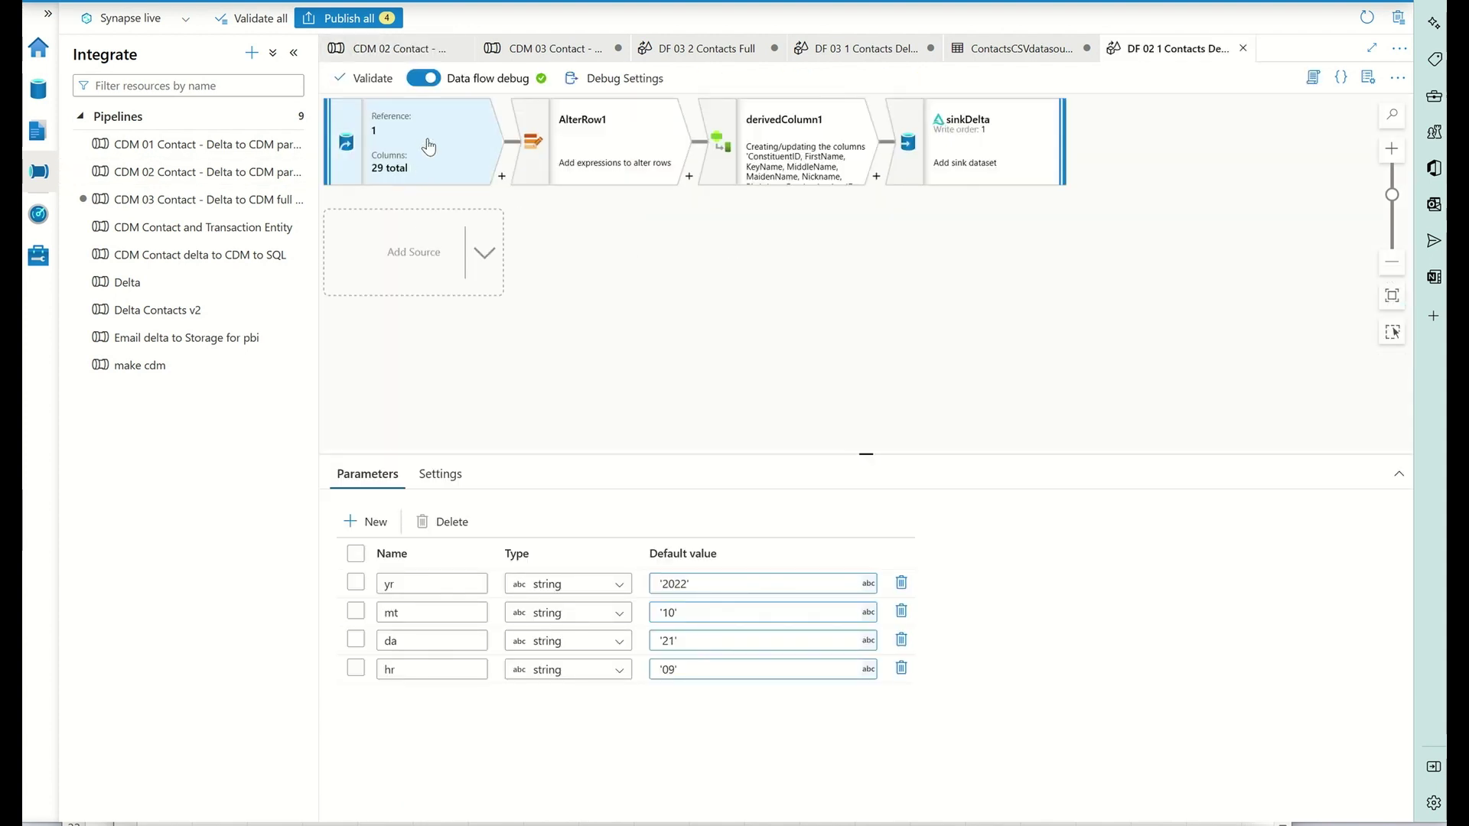
click(621, 167)
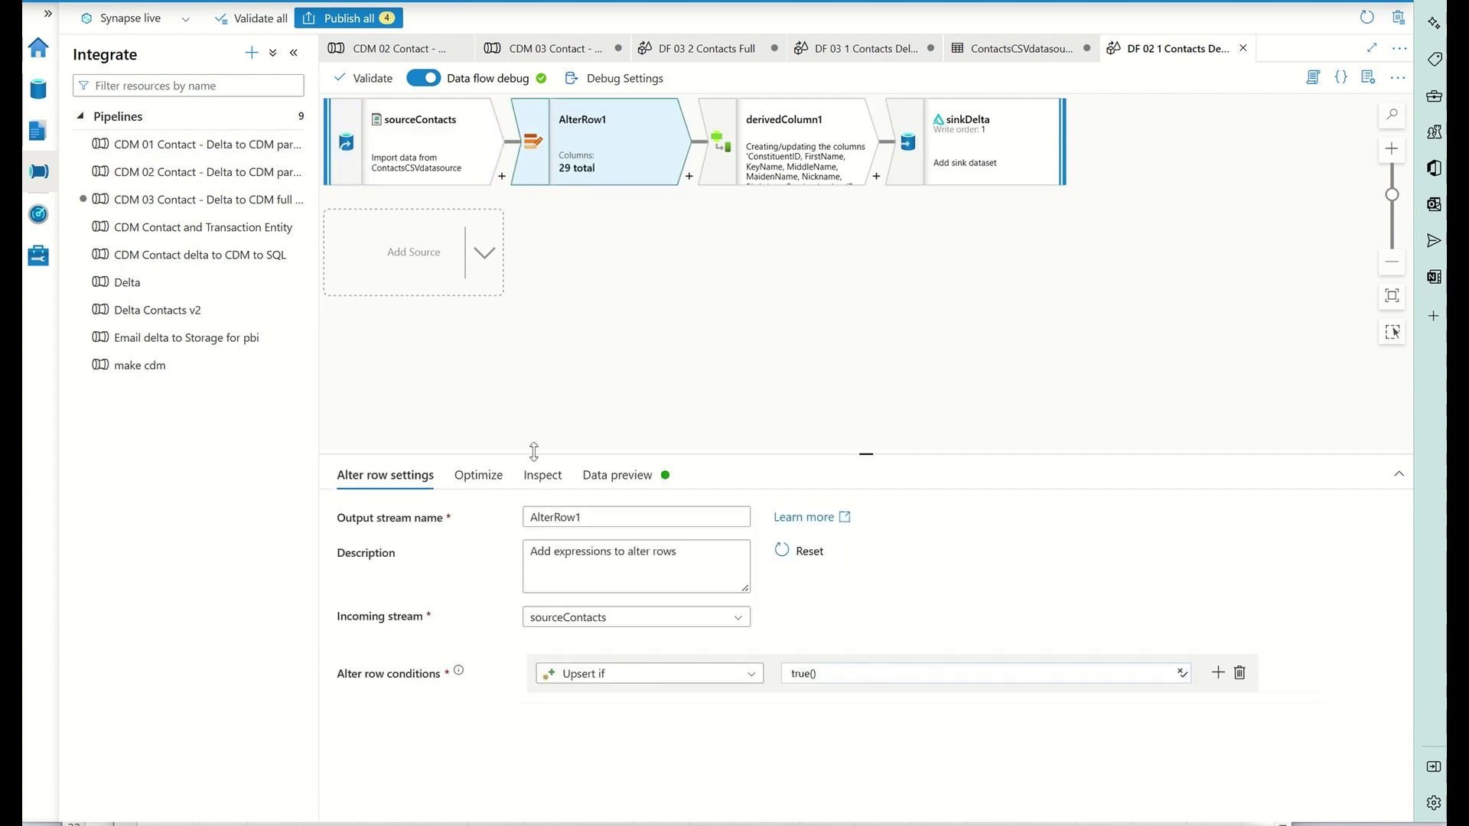
click(497, 490)
click(408, 476)
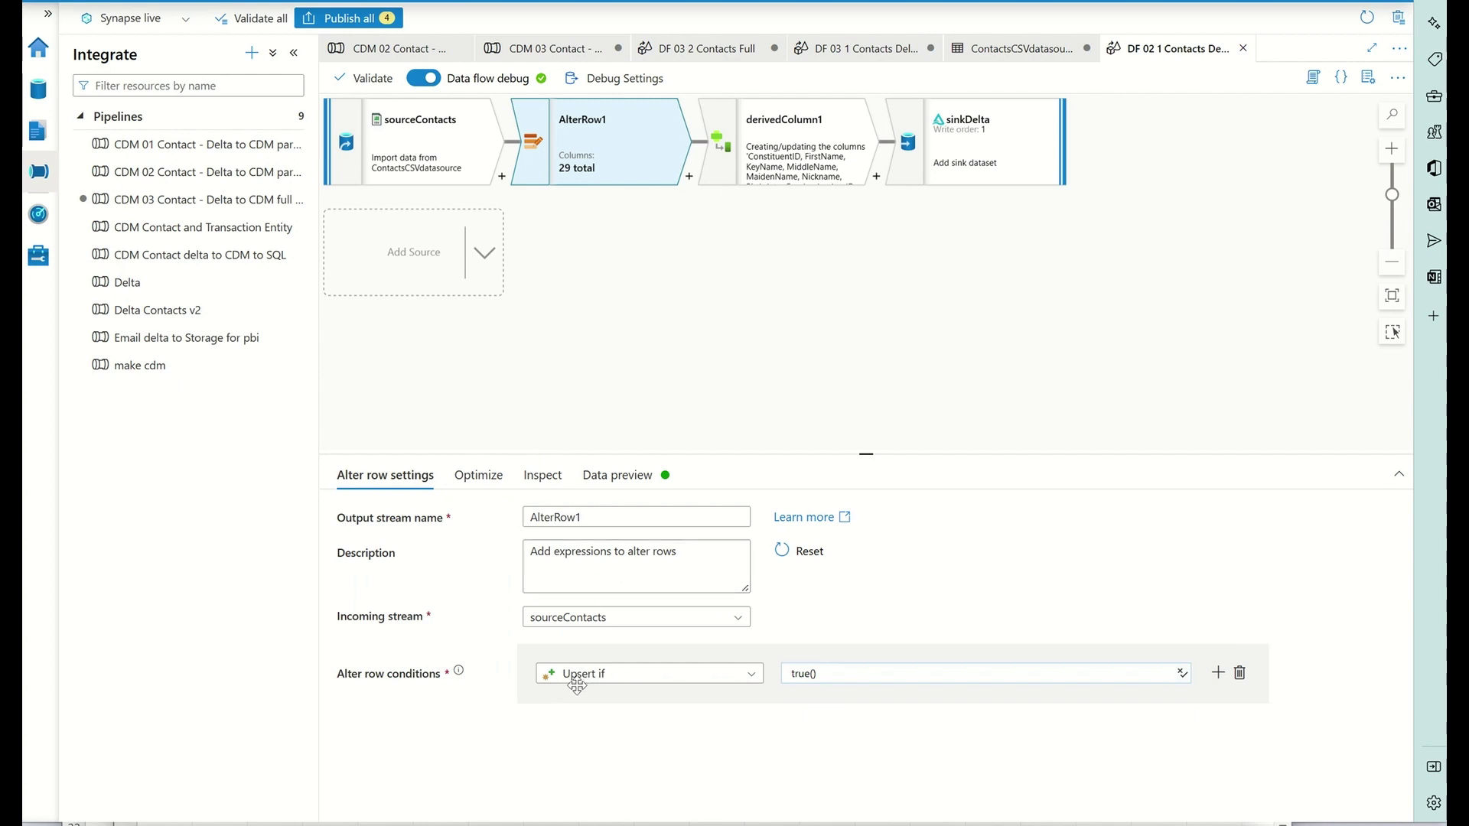
Review all of derivedColumn1's column expressions, including the year, month, day, hour and date conversions
click(806, 179)
drag(672, 453, 685, 315)
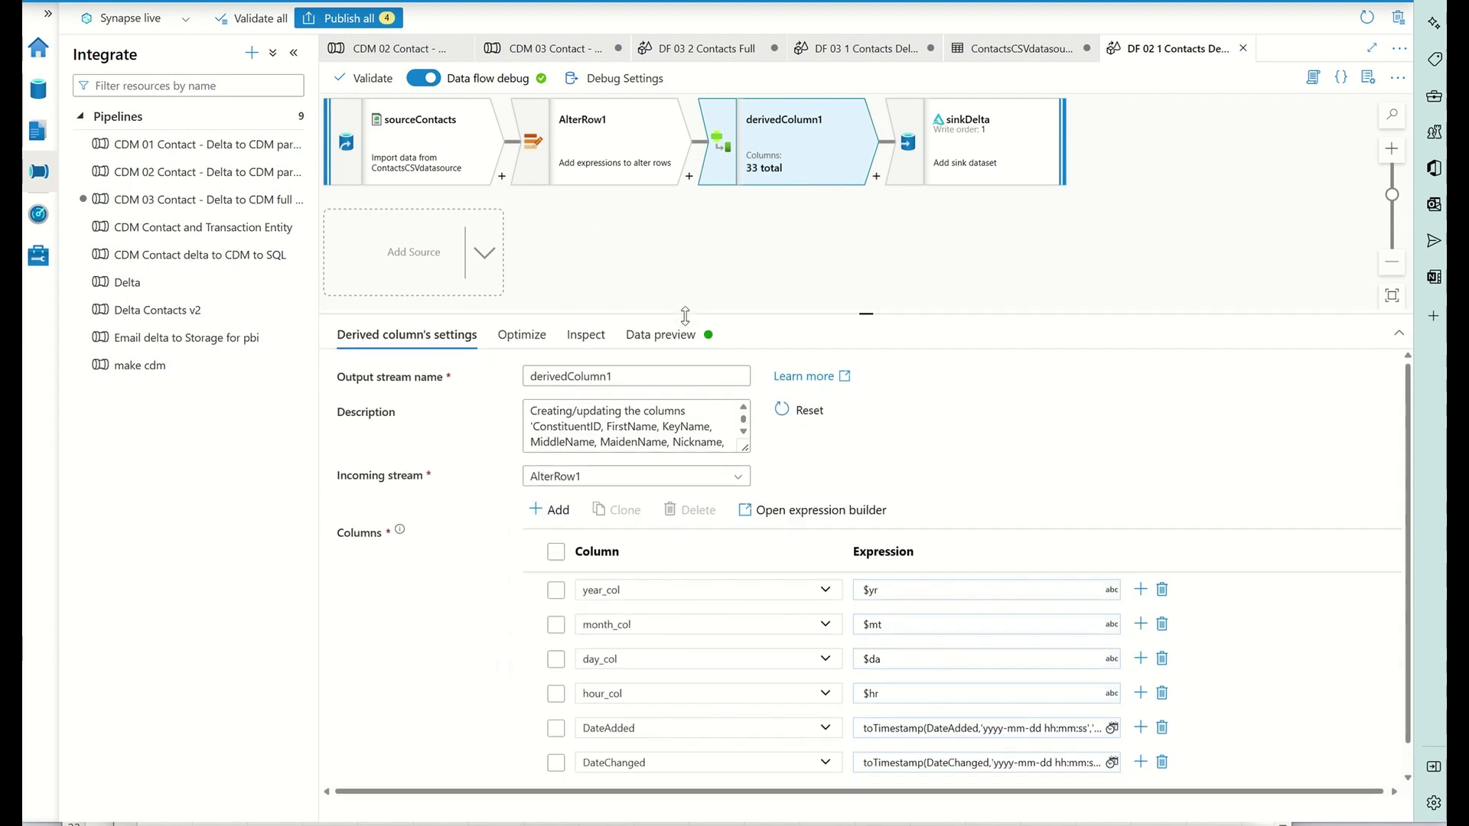
scroll(747, 673, down, 1)
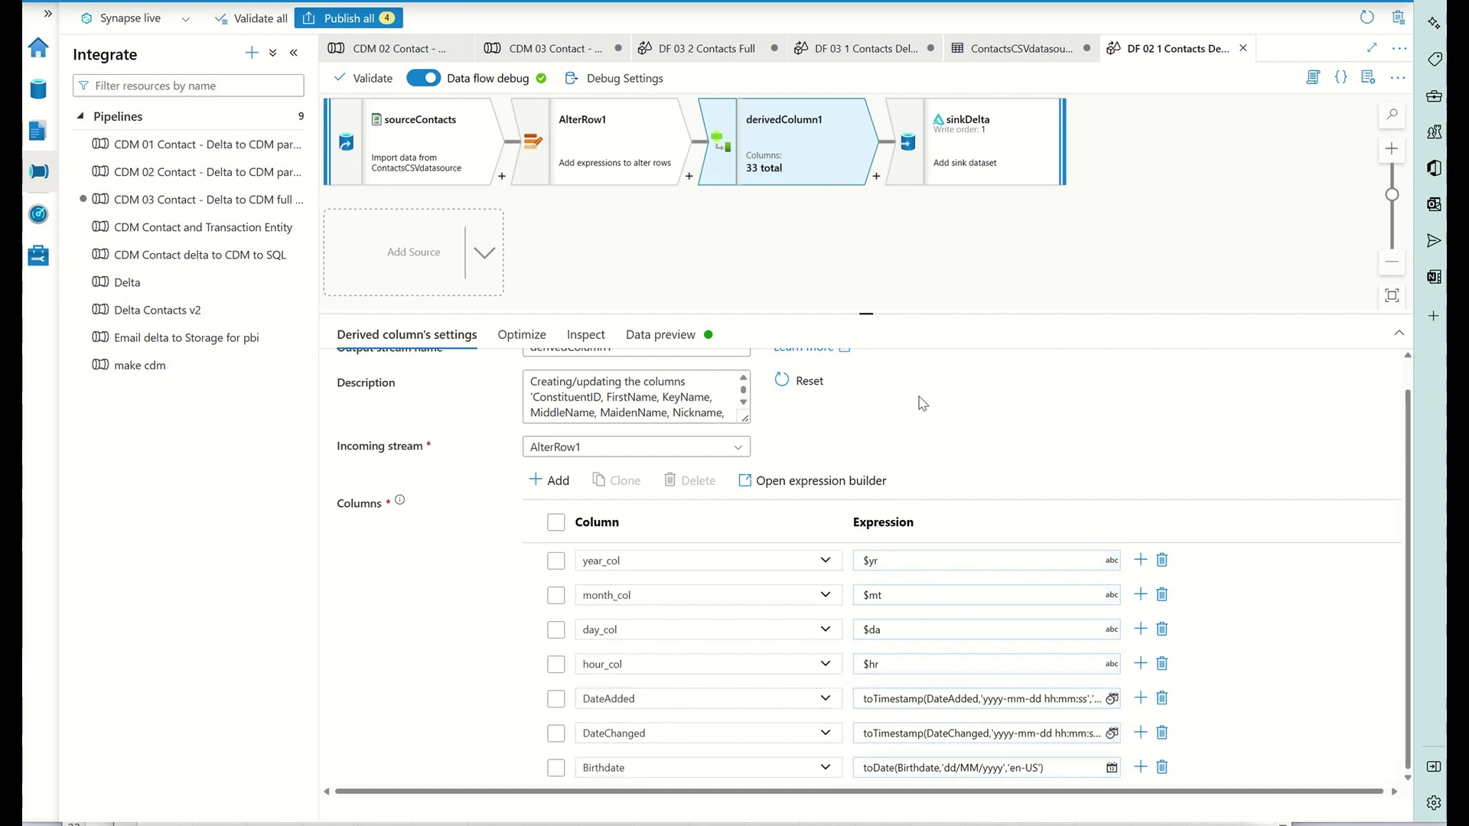
Review sinkDelta's folder path, update method and key column settings, and its partitioning key columns
click(970, 161)
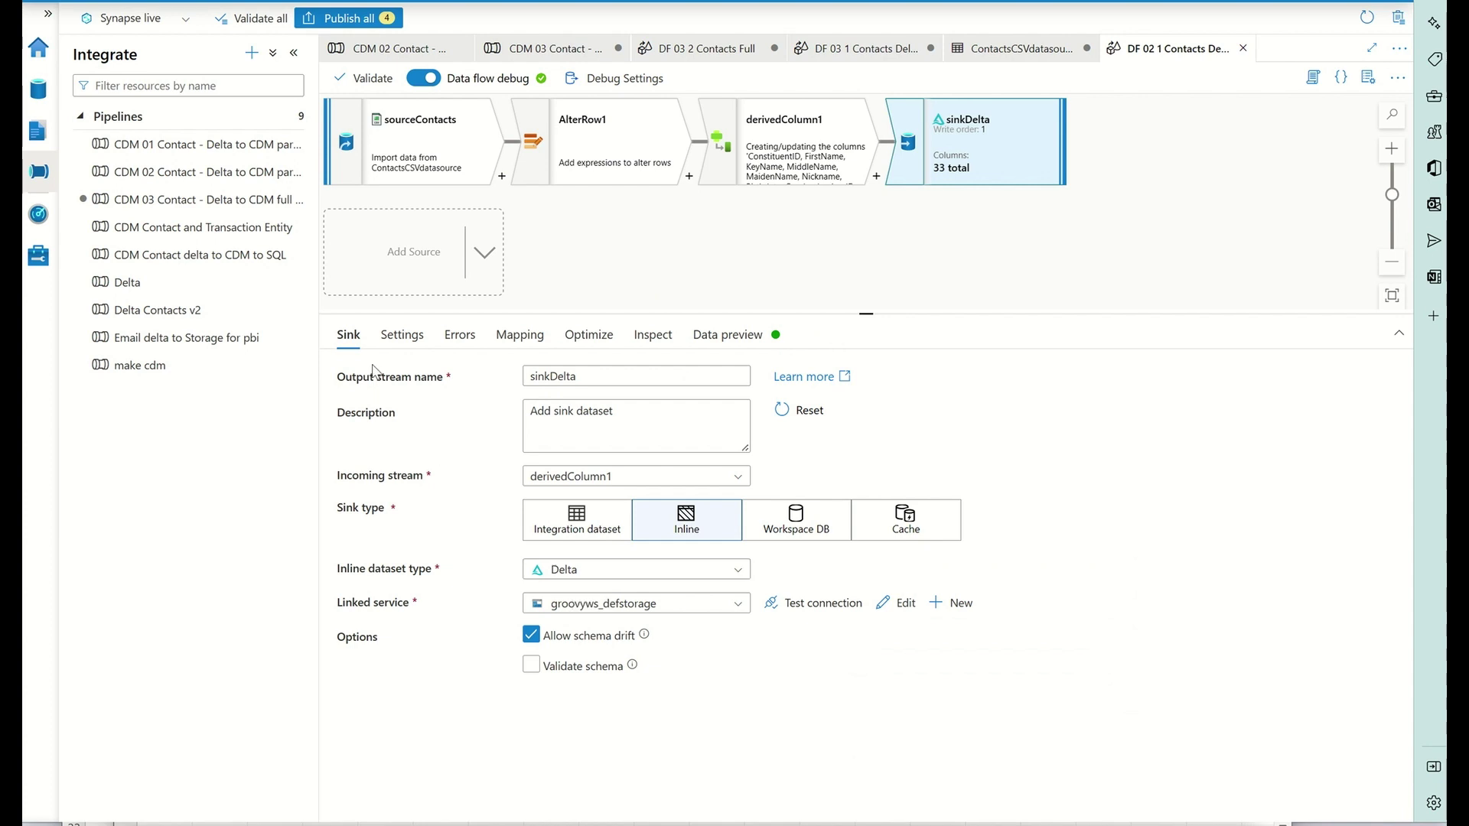
click(401, 335)
click(531, 512)
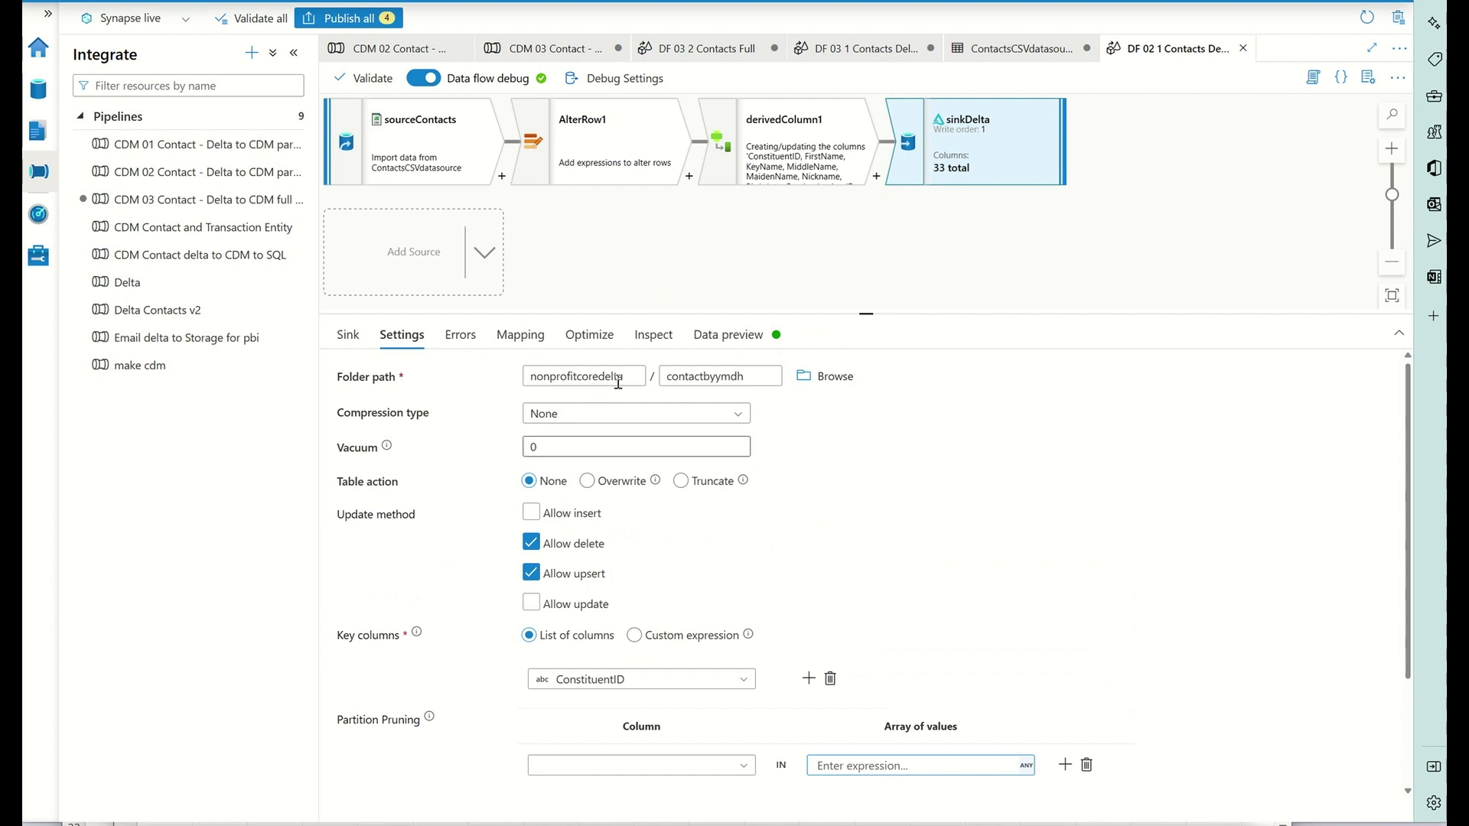
click(593, 335)
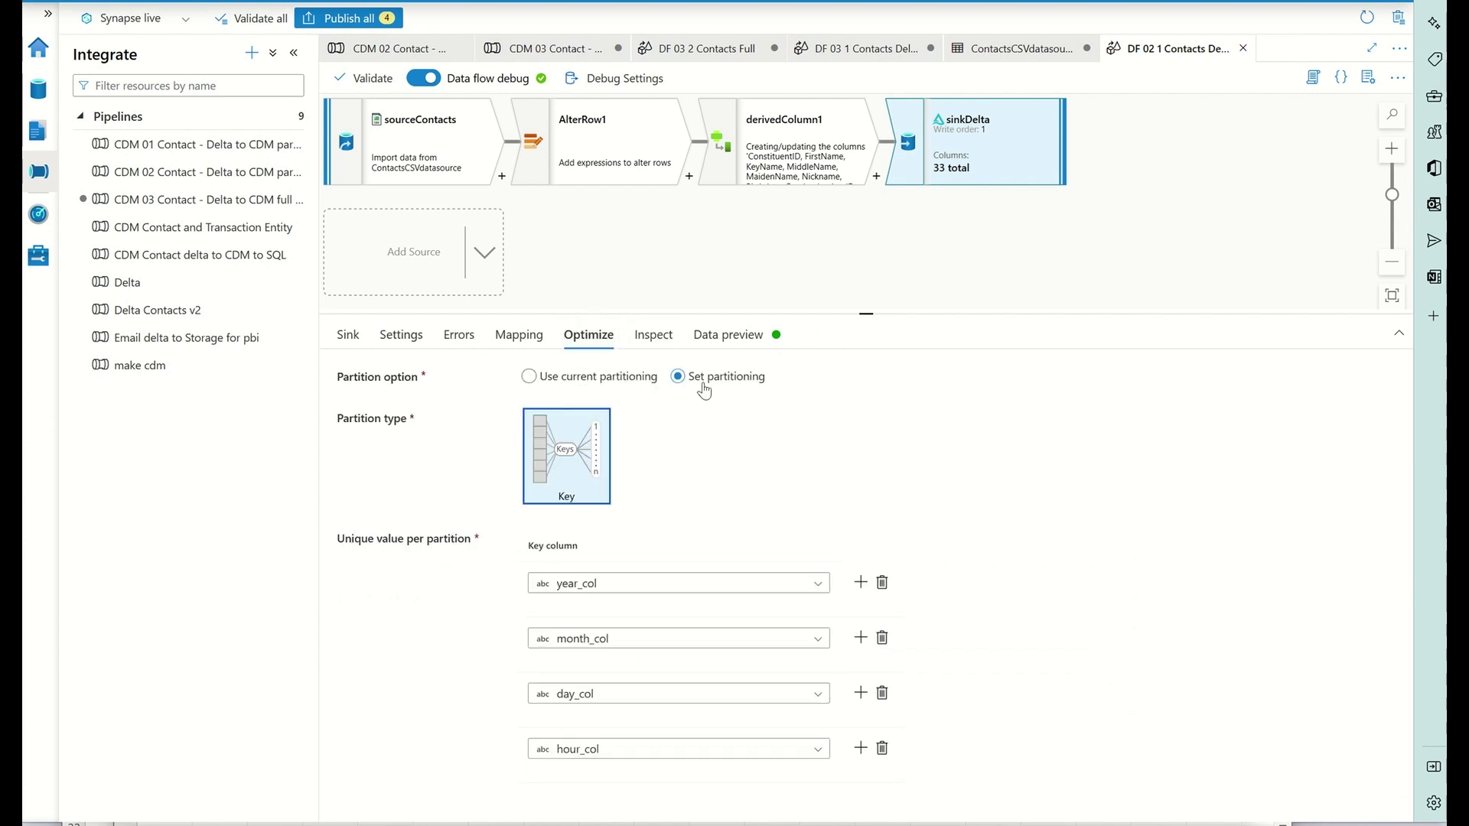
mouse_move(594, 588)
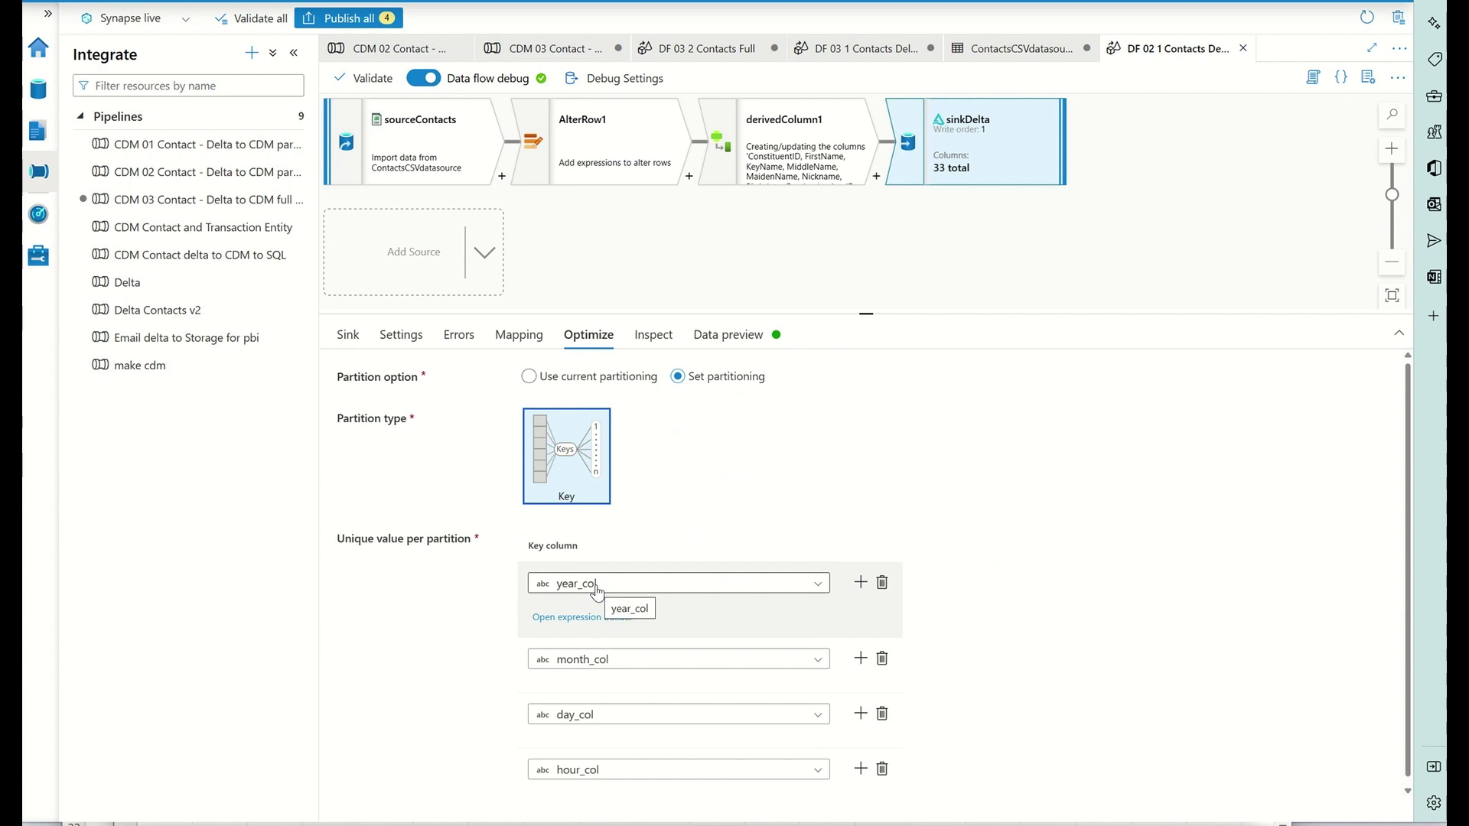
Switch to Azure Storage Explorer and open contactbyymdh/year_col=2022/month_col=10 in the nonprofitcoredelta container
mouse_move(598, 753)
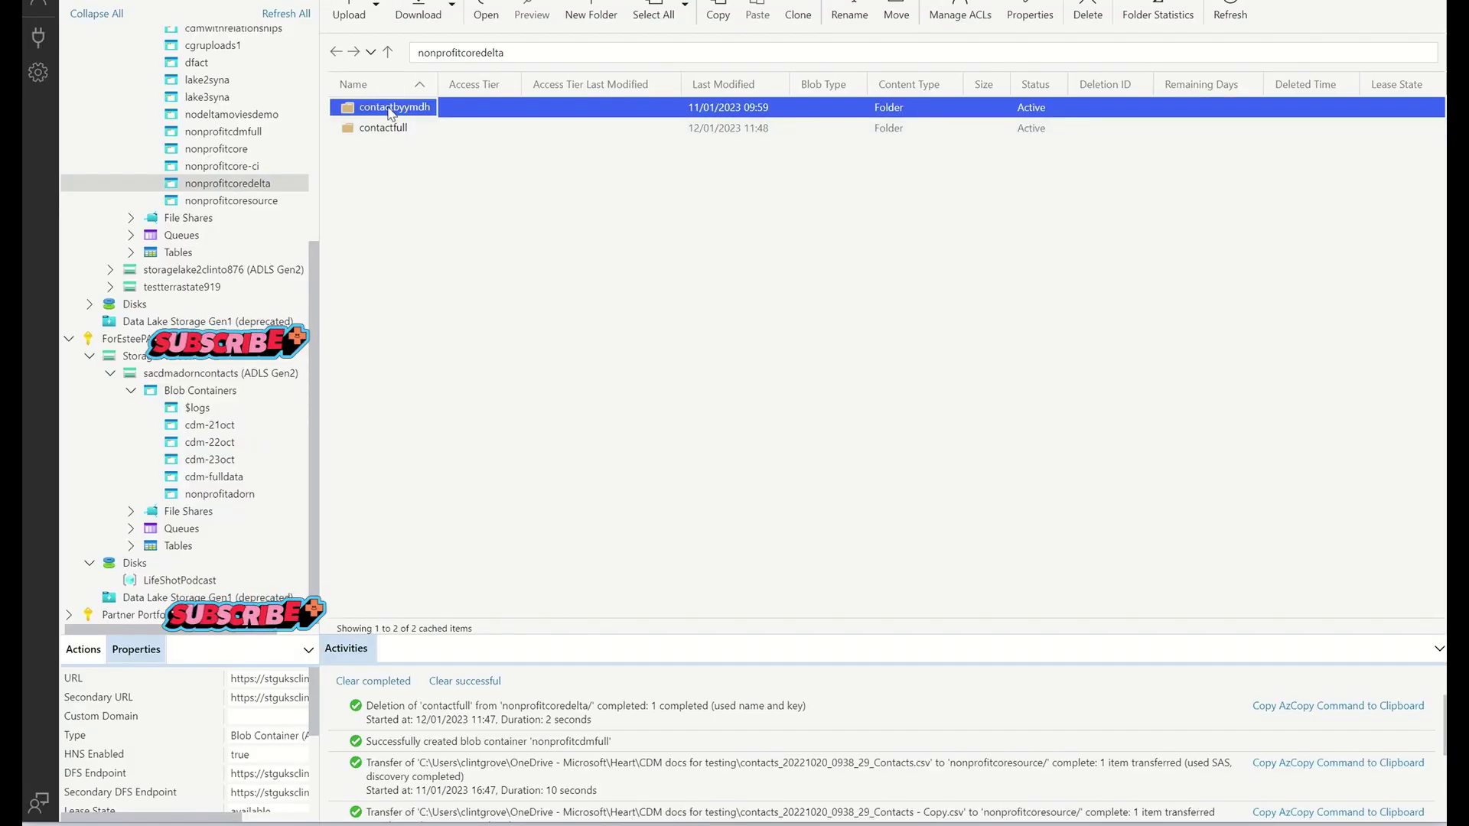
double_click(388, 111)
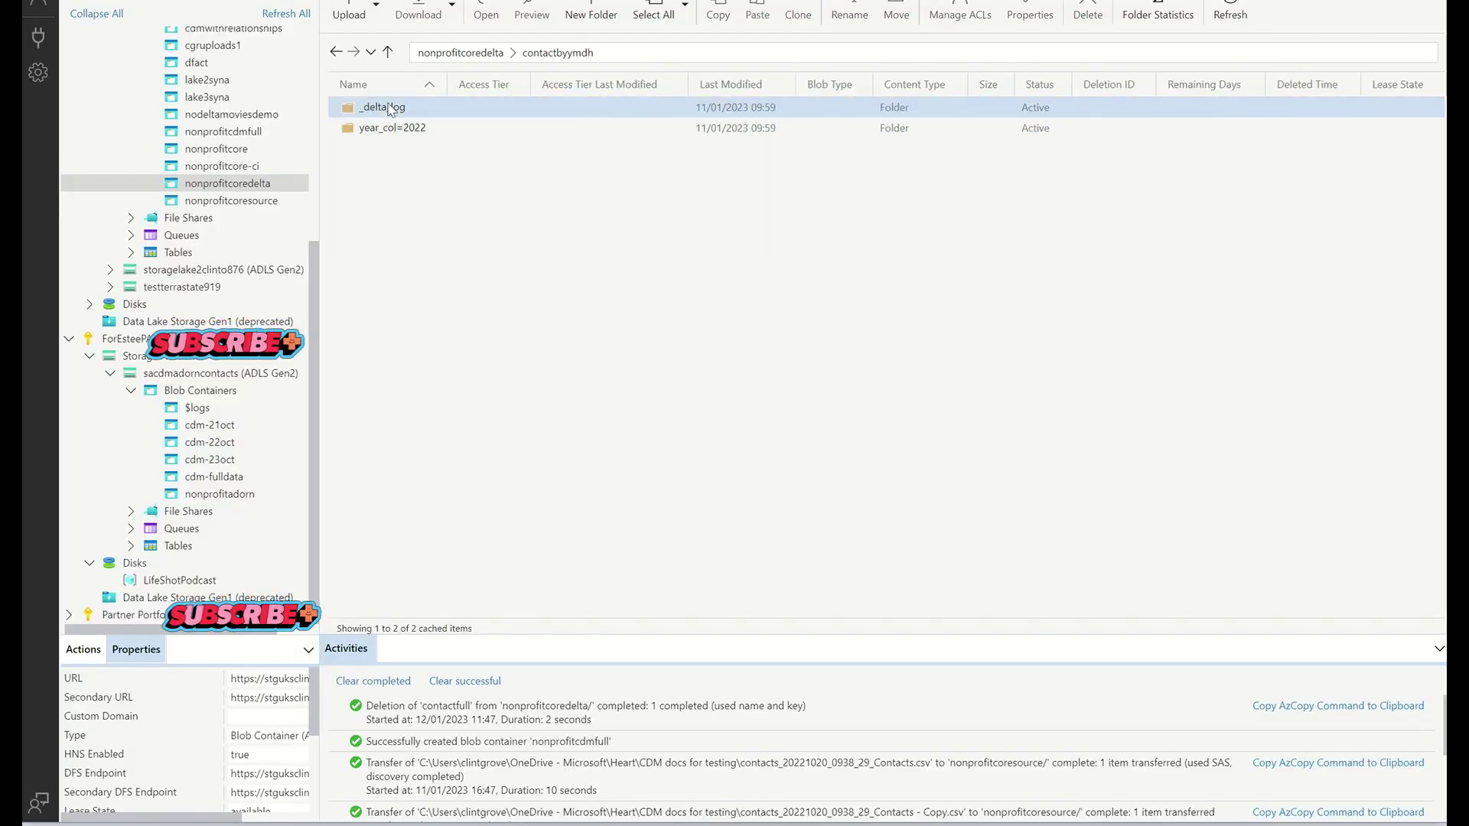
double_click(392, 130)
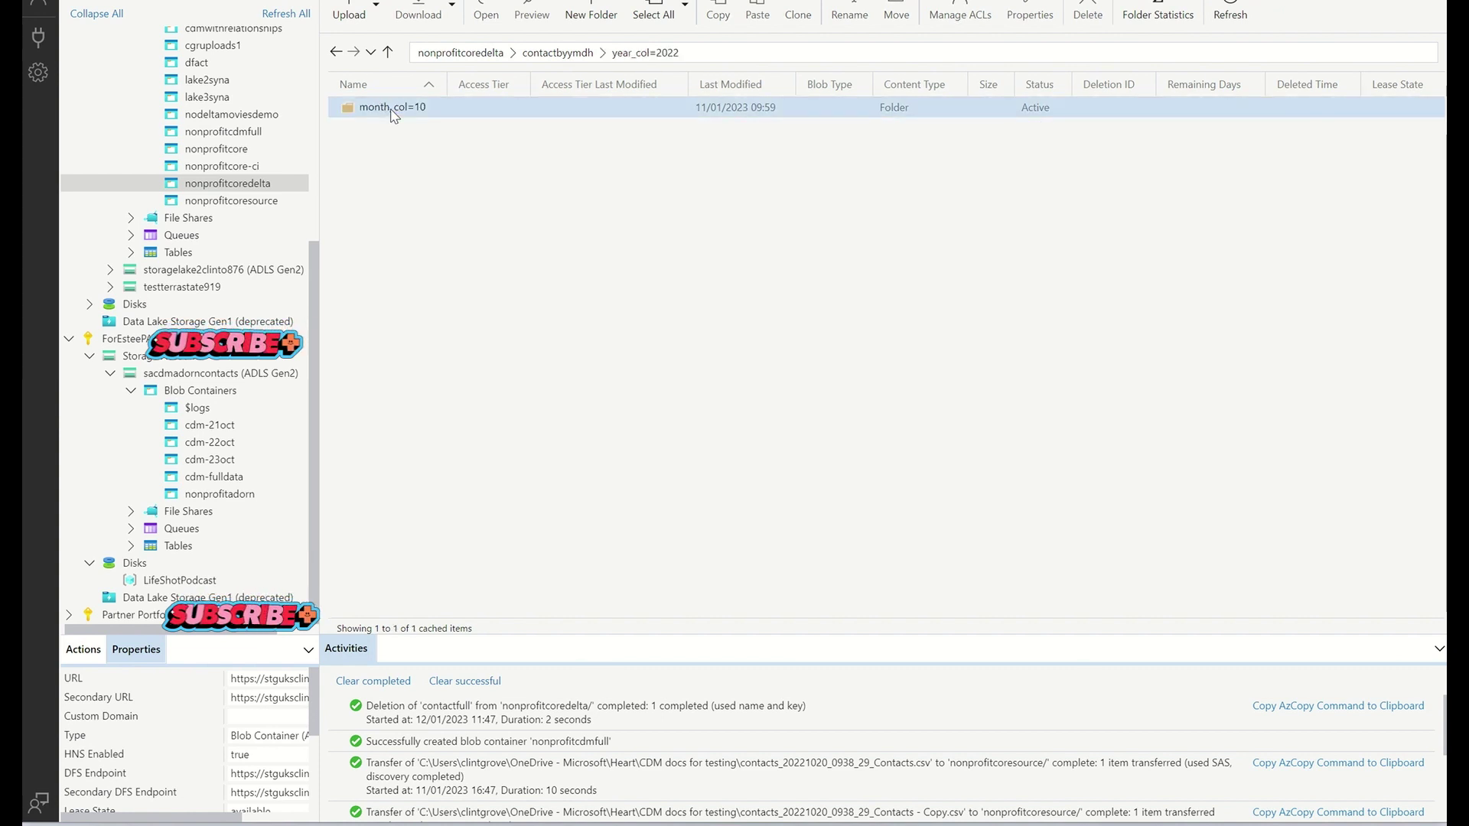
double_click(392, 109)
Examine the day partition folders, day_col=20 through day_col=23, inside month_col=10
click(394, 129)
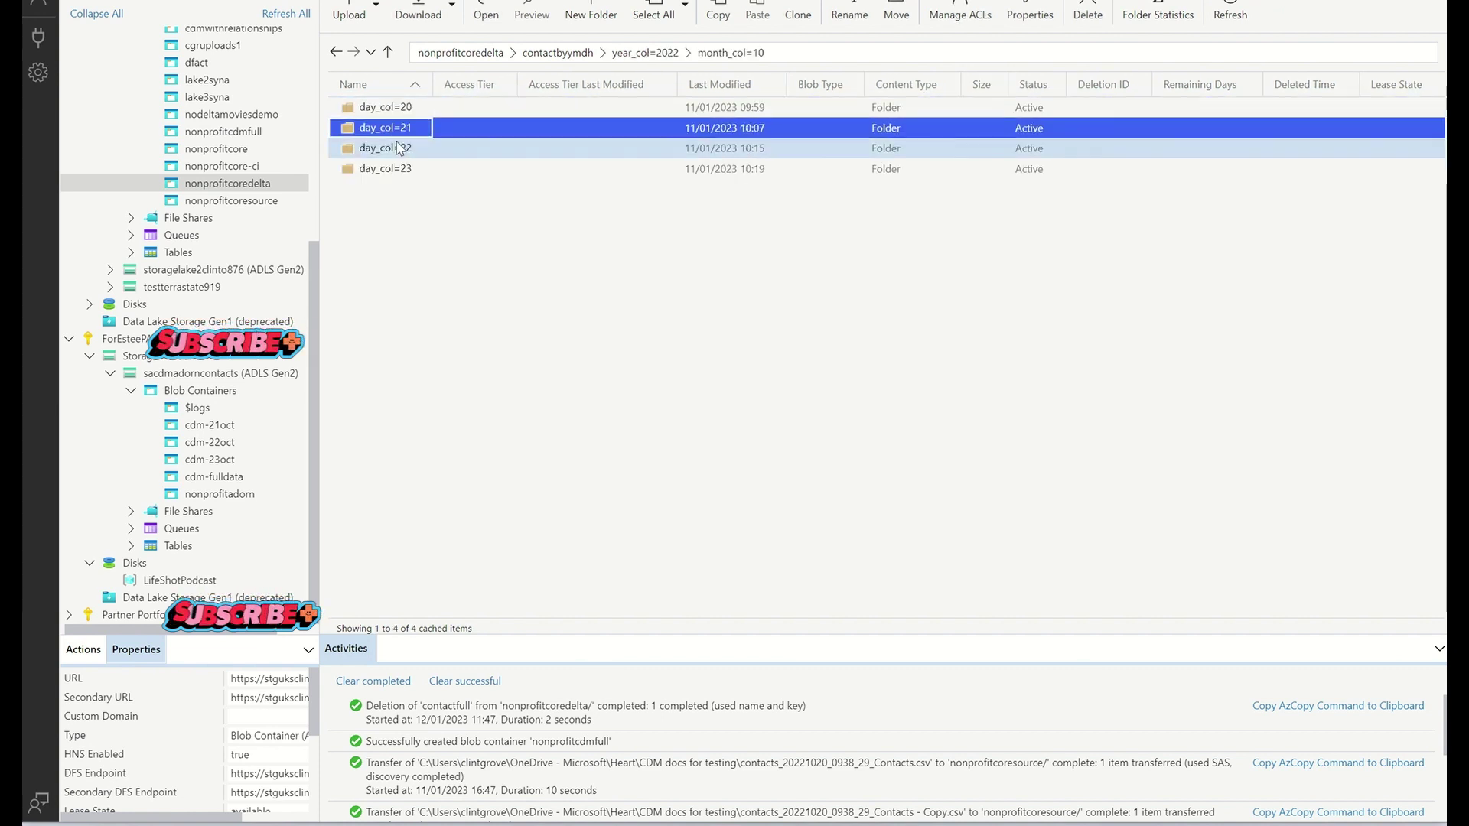
key(Down)
key(Down)
key(Home)
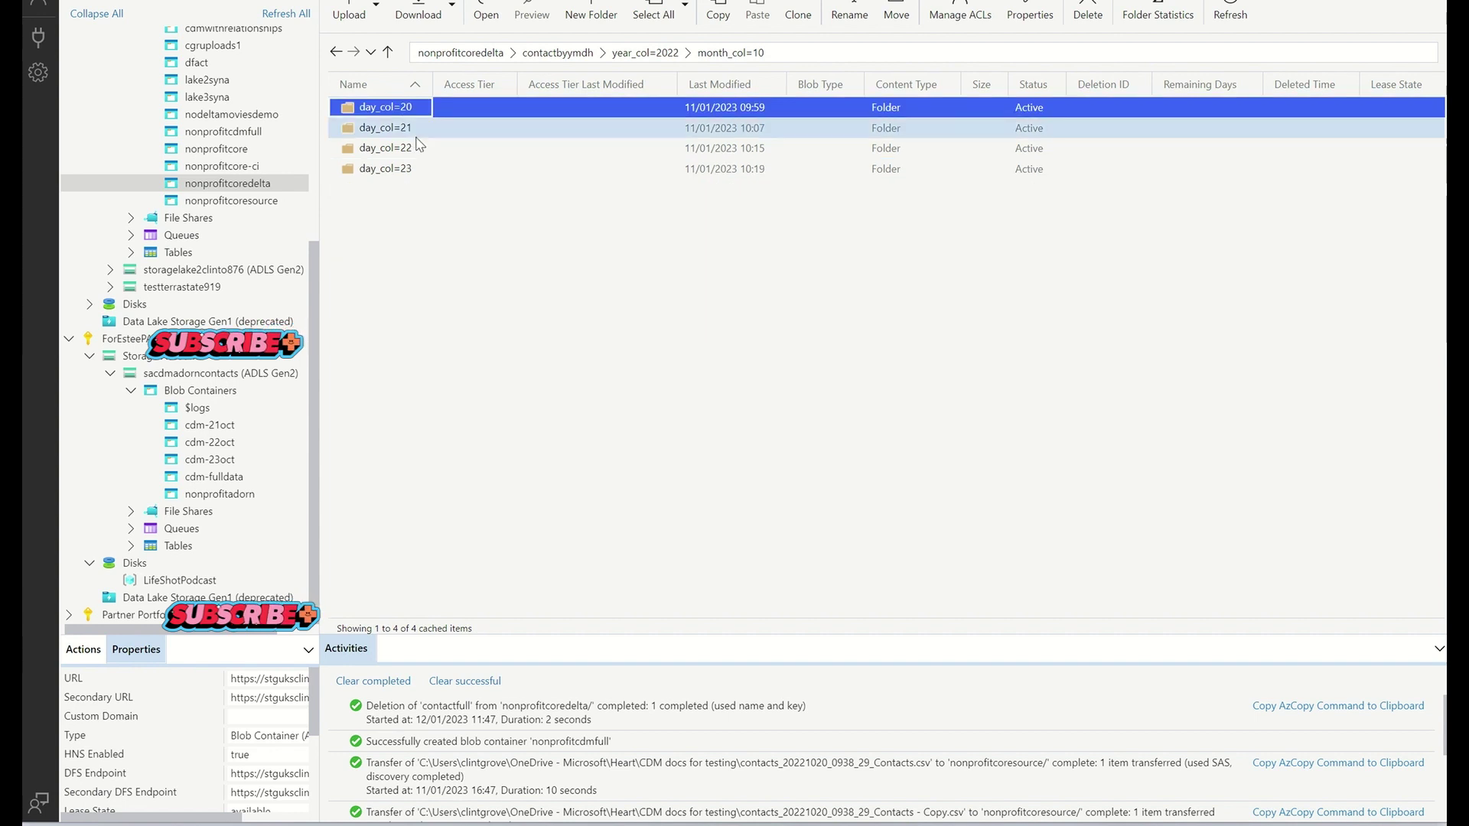
key(Down)
key(Down)
key(Down)
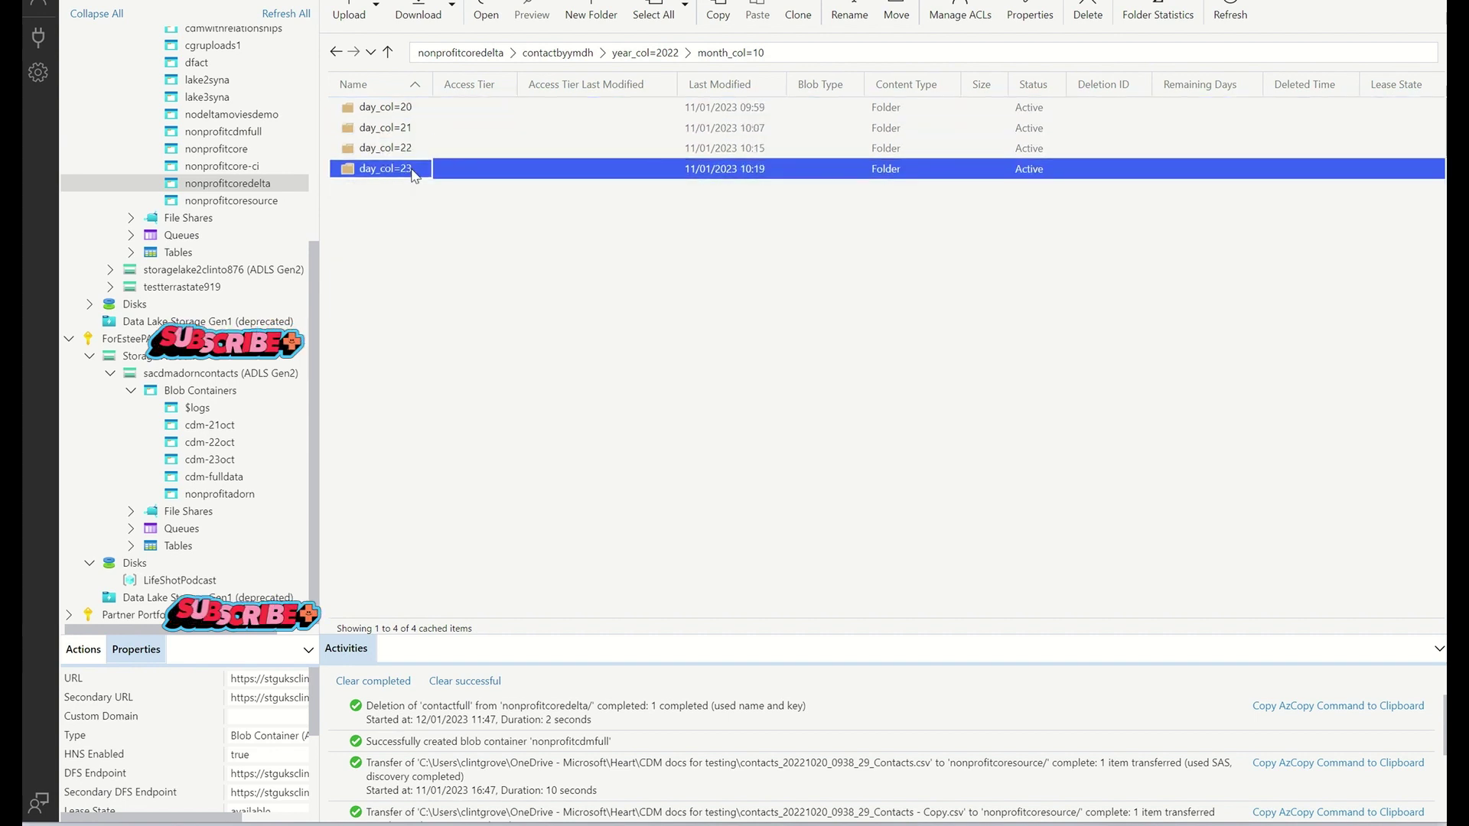
click(417, 130)
click(417, 151)
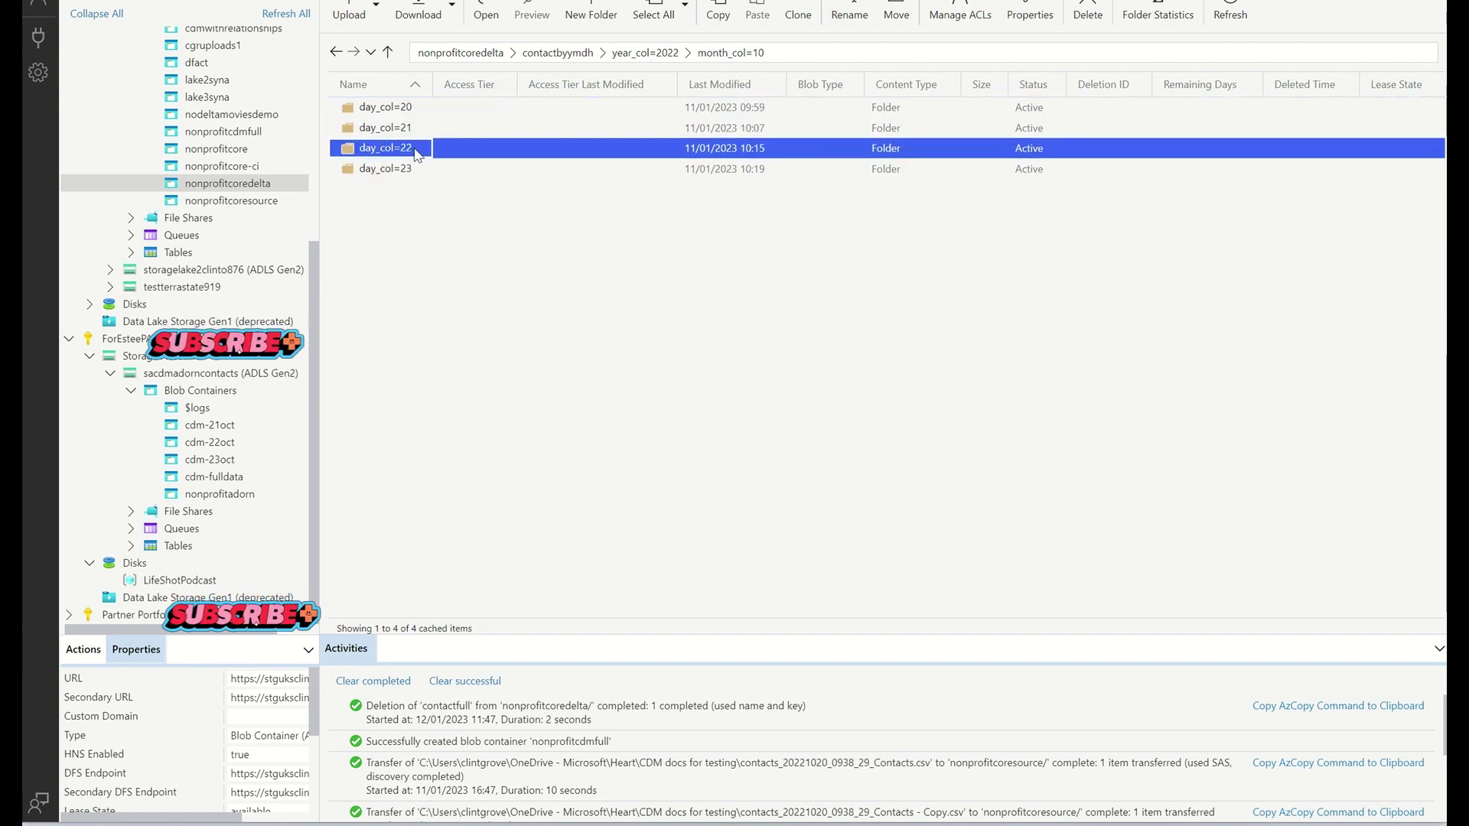
key(Down)
key(Home)
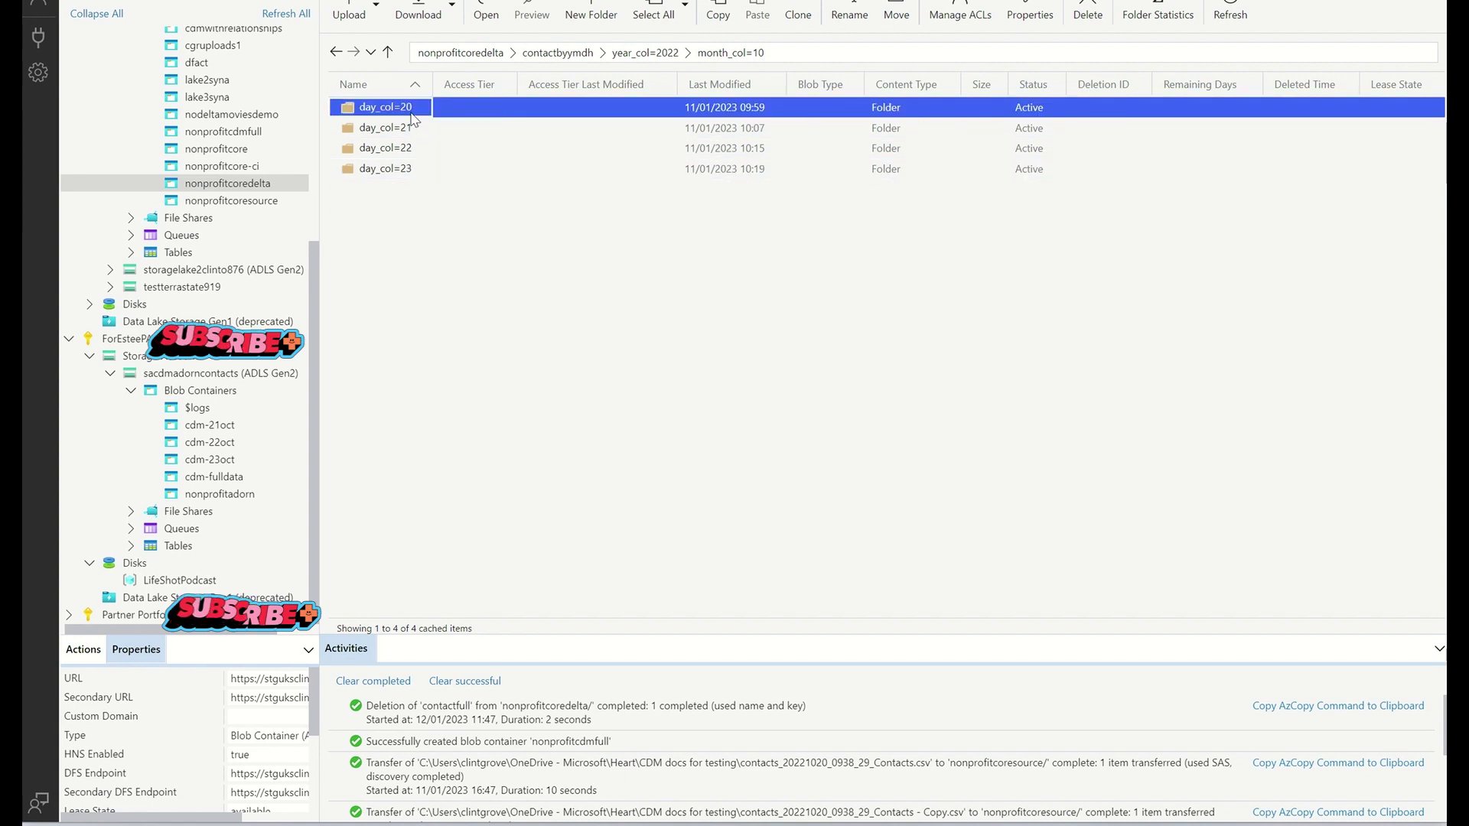
click(407, 240)
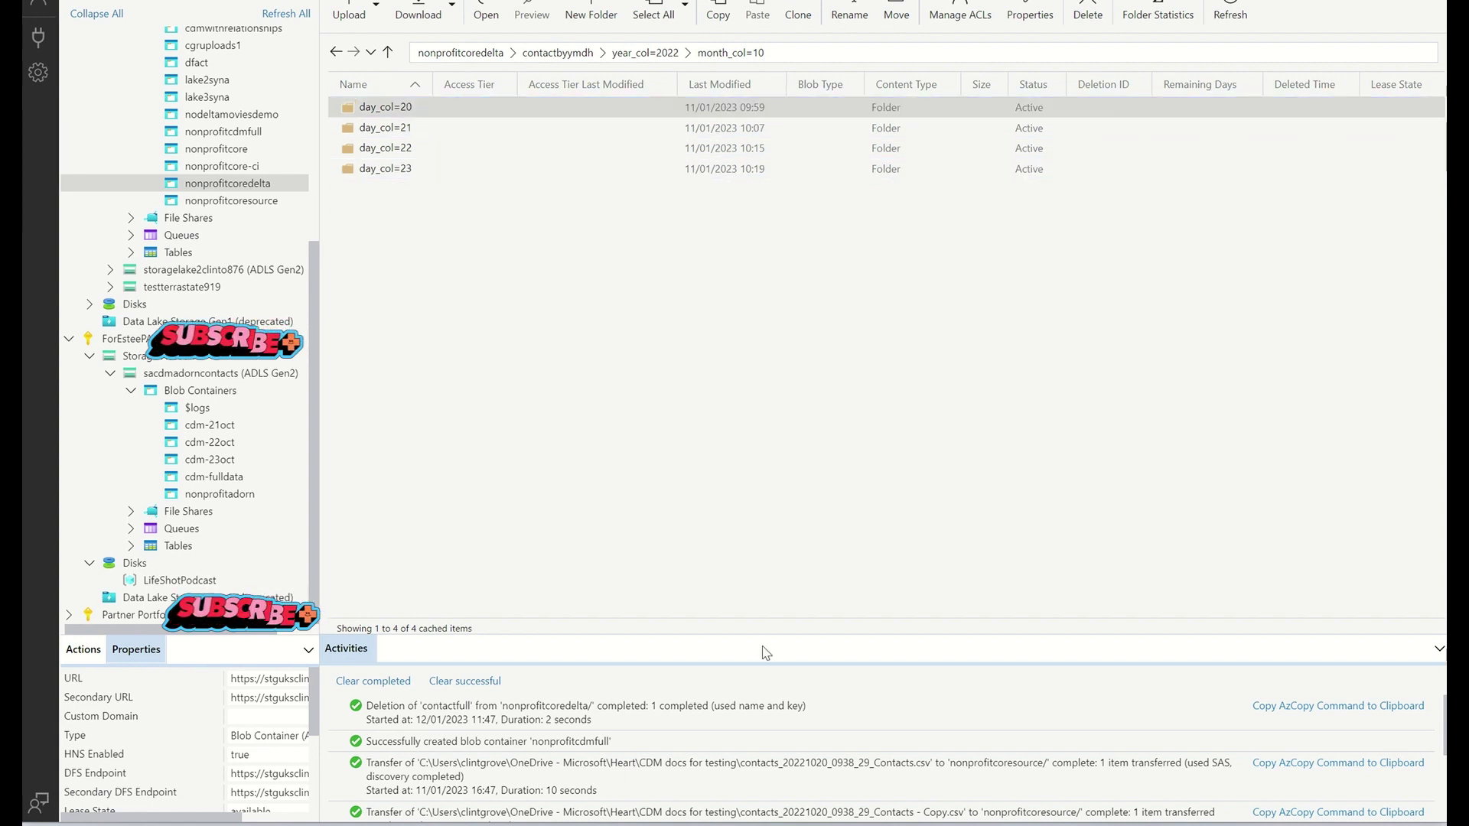
Switch to contacts_20221020_0938_29_Contacts.csv in Excel and check the Delete column for the contact in row 4
mouse_move(954, 824)
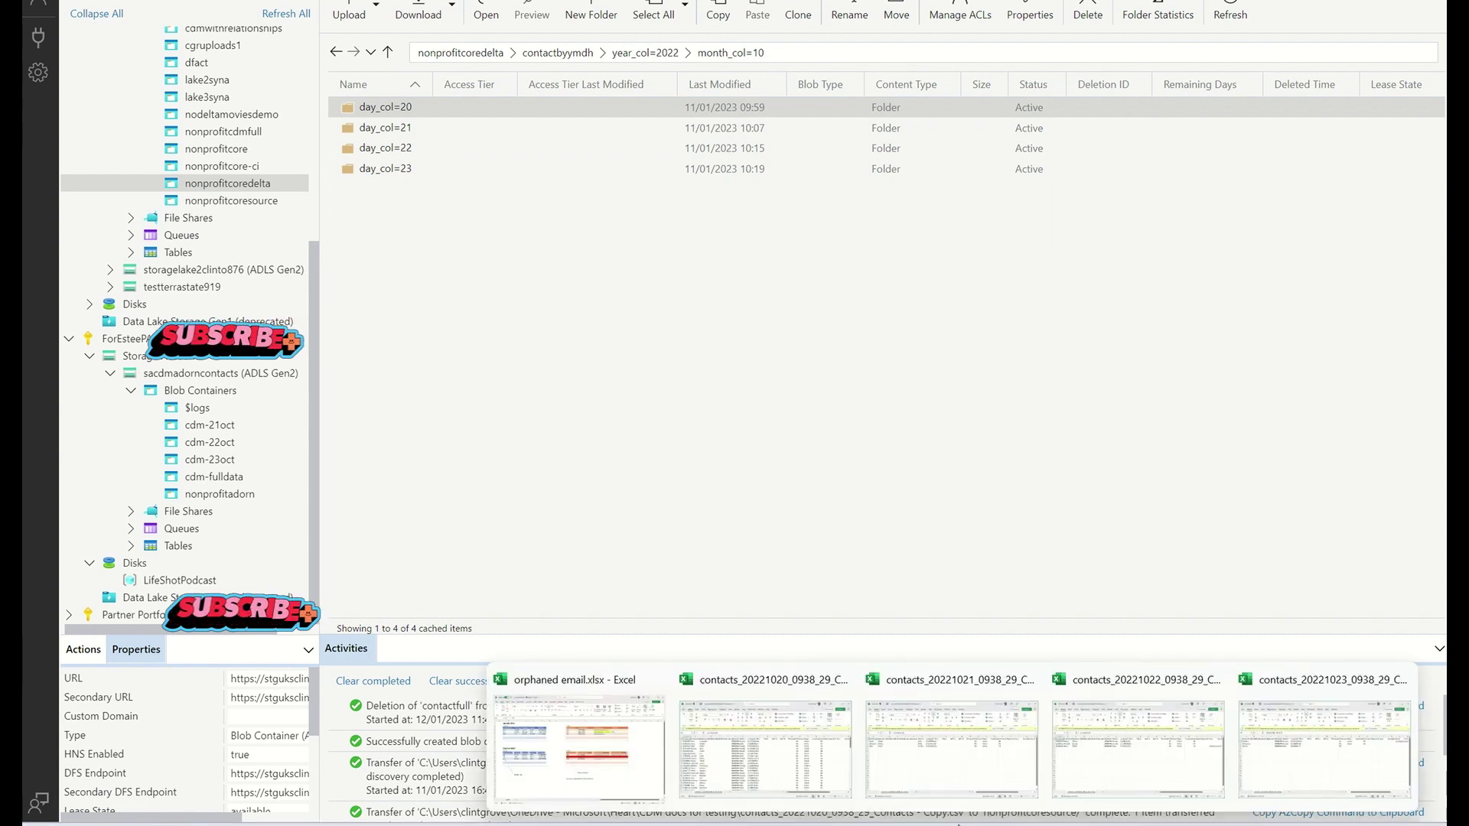
click(765, 748)
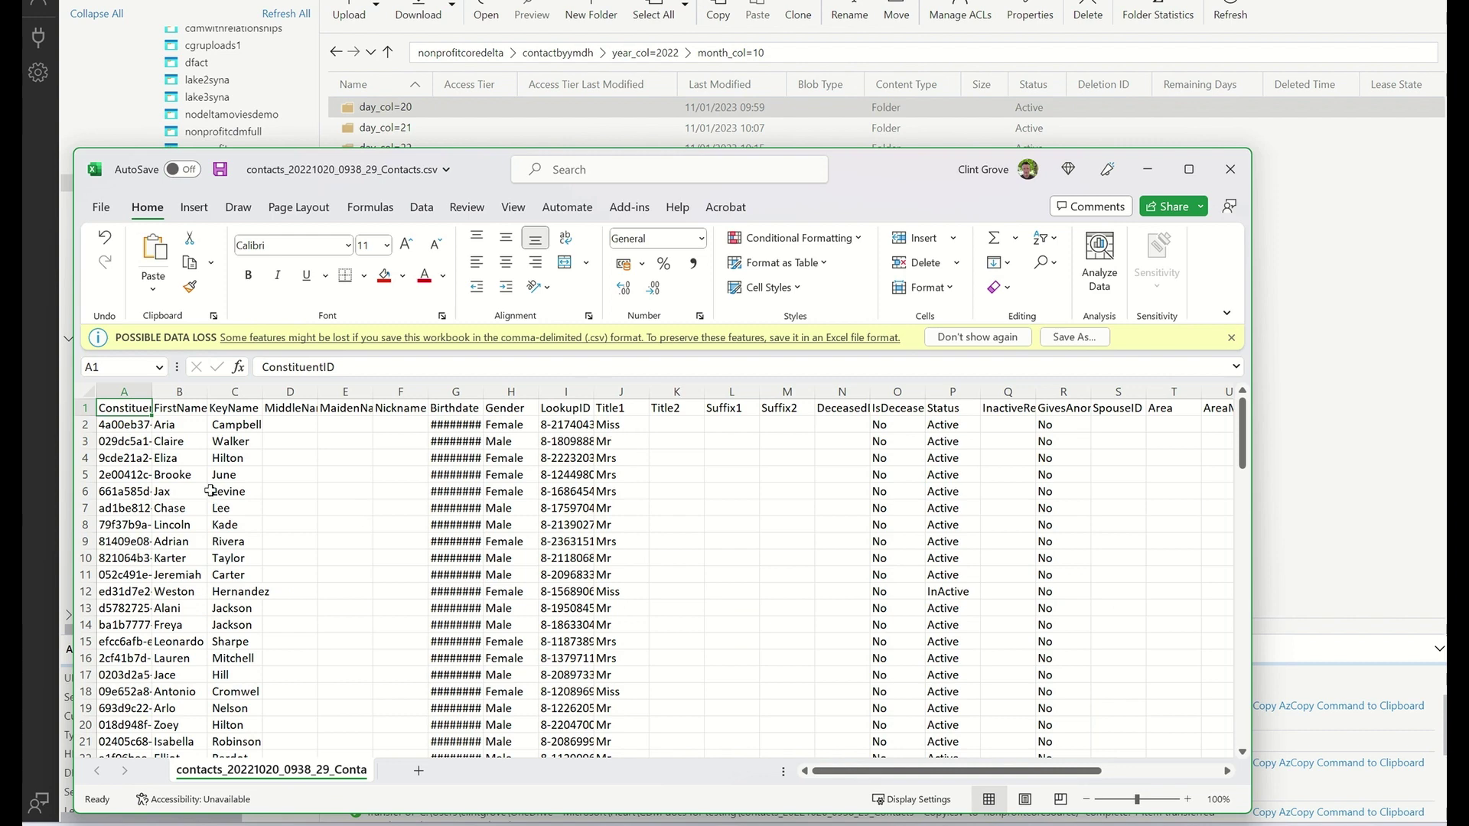
click(87, 457)
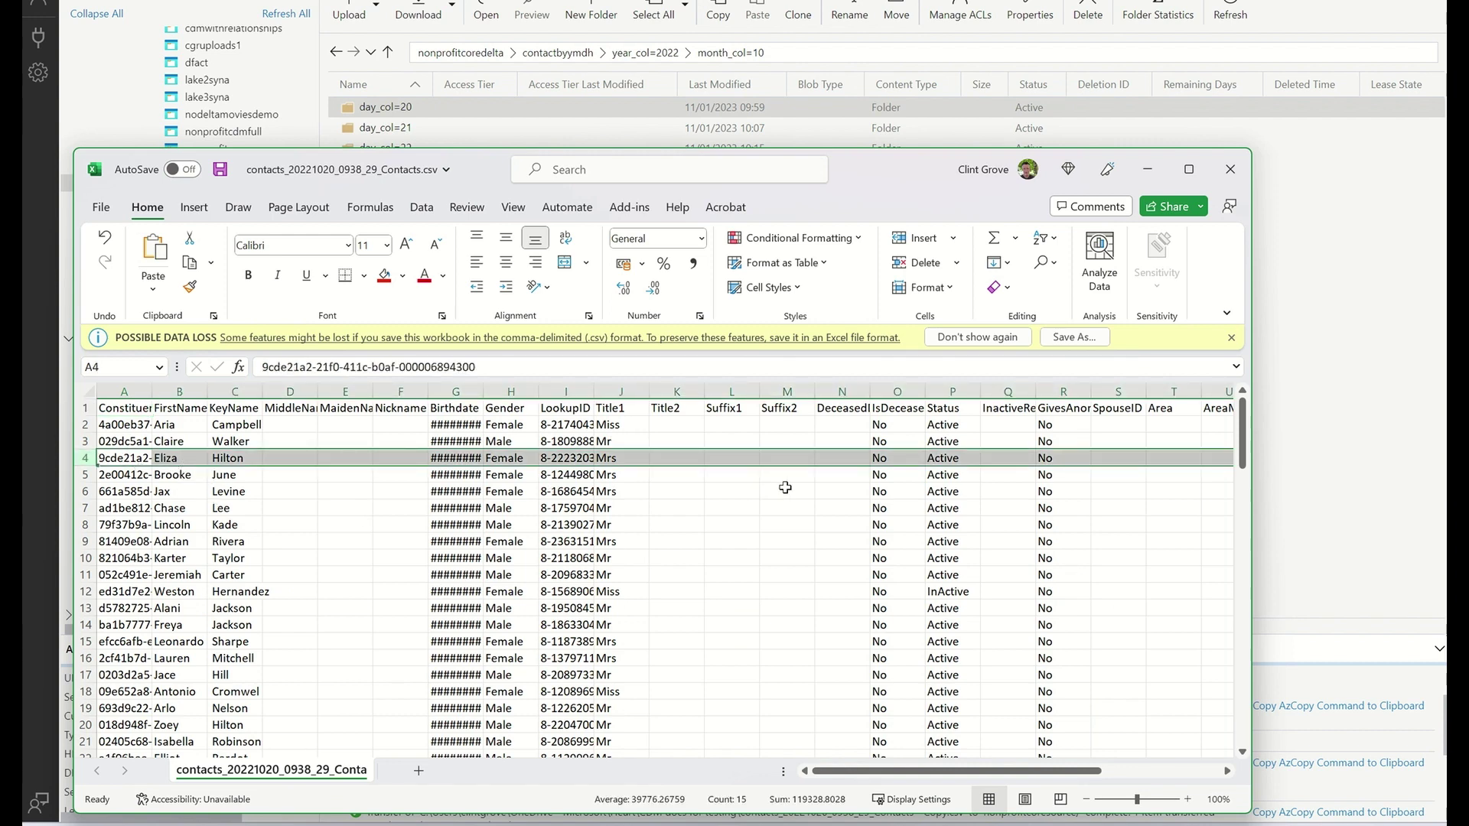
drag(968, 767, 1102, 786)
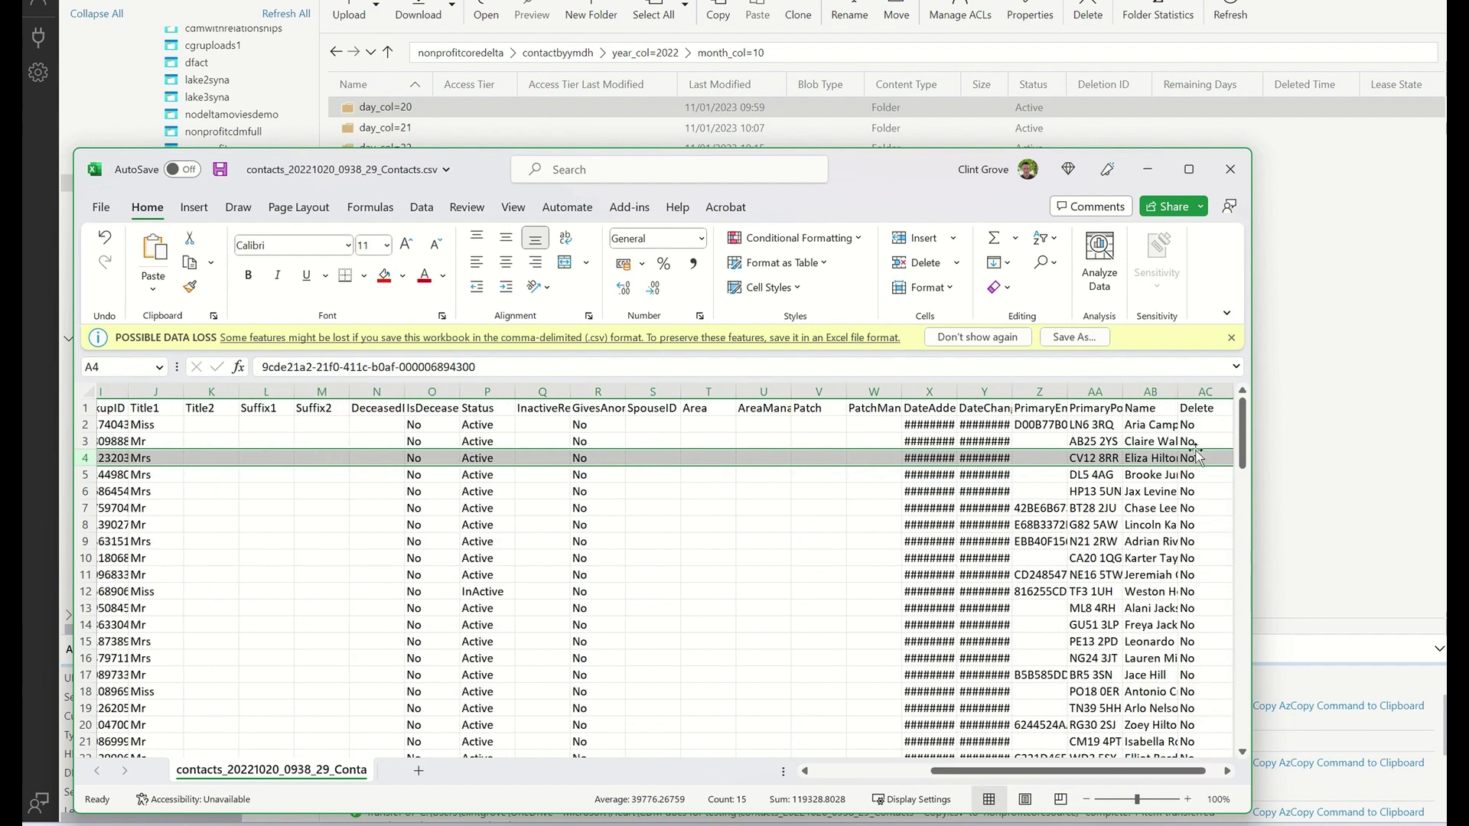
Switch to contacts_20221021_0938_29_Contacts.csv and check the row 4 contact's values across to the Delete column
mouse_move(953, 824)
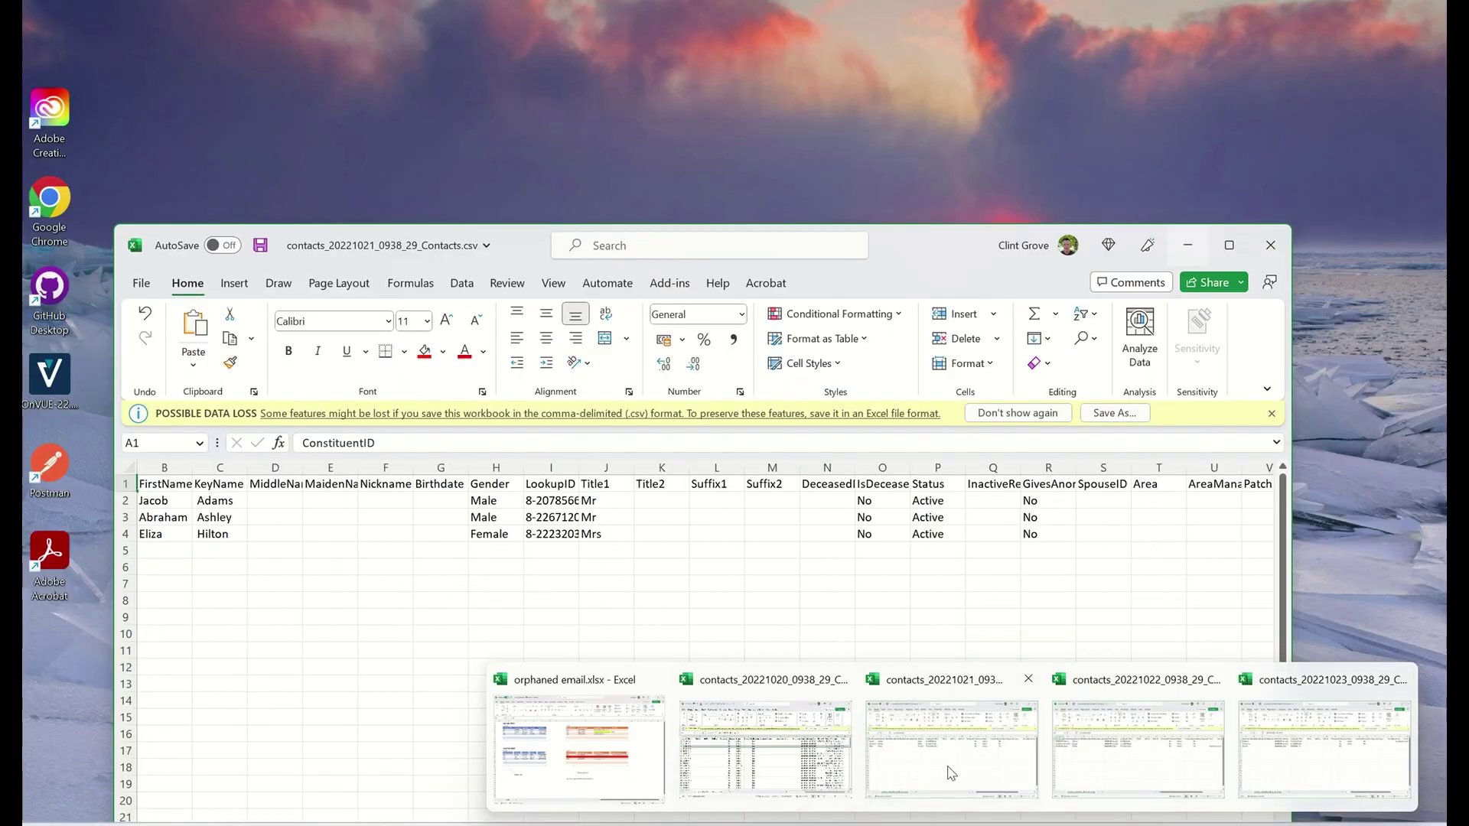
click(941, 751)
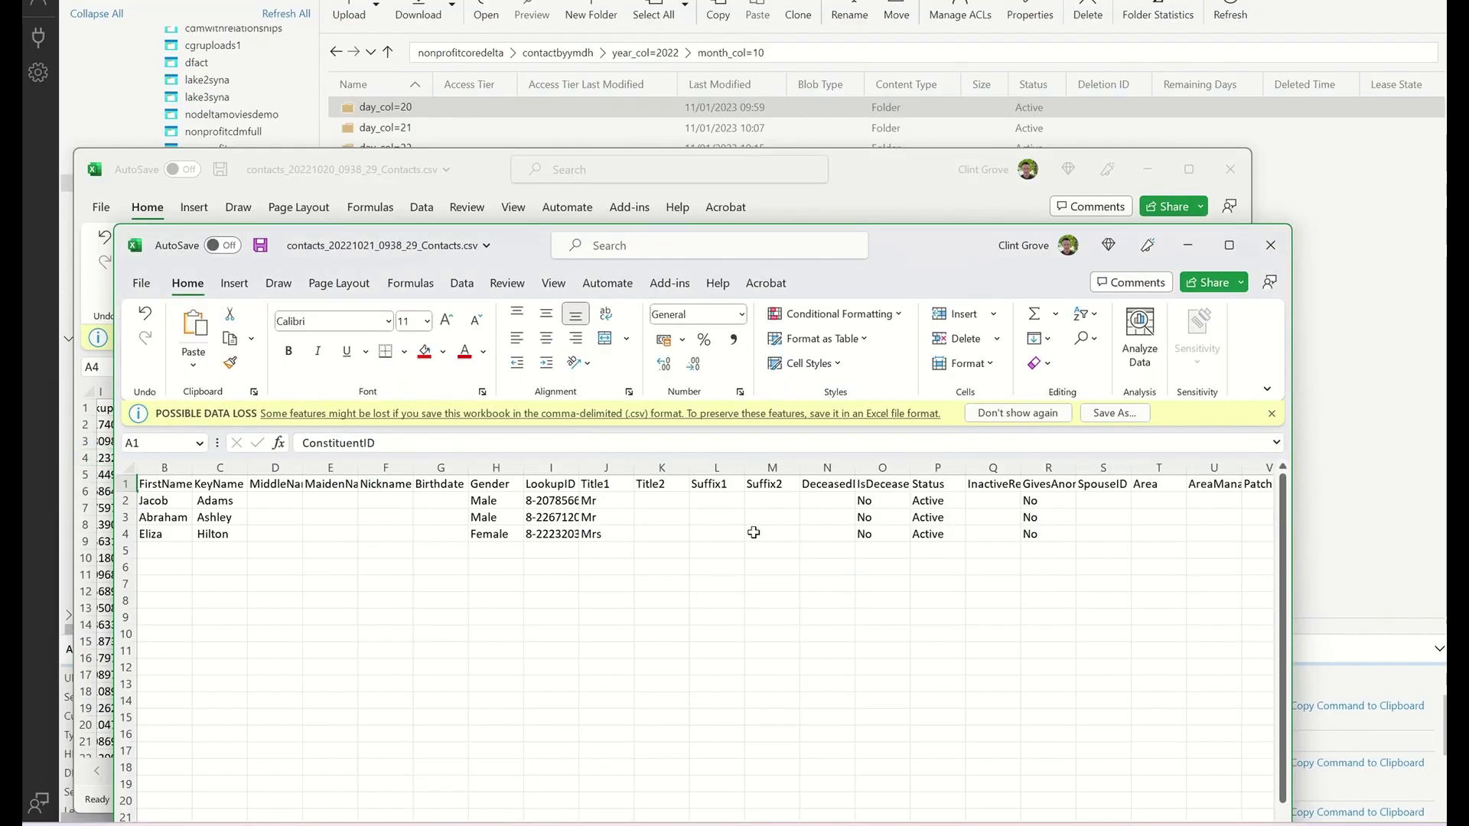
click(209, 533)
click(125, 533)
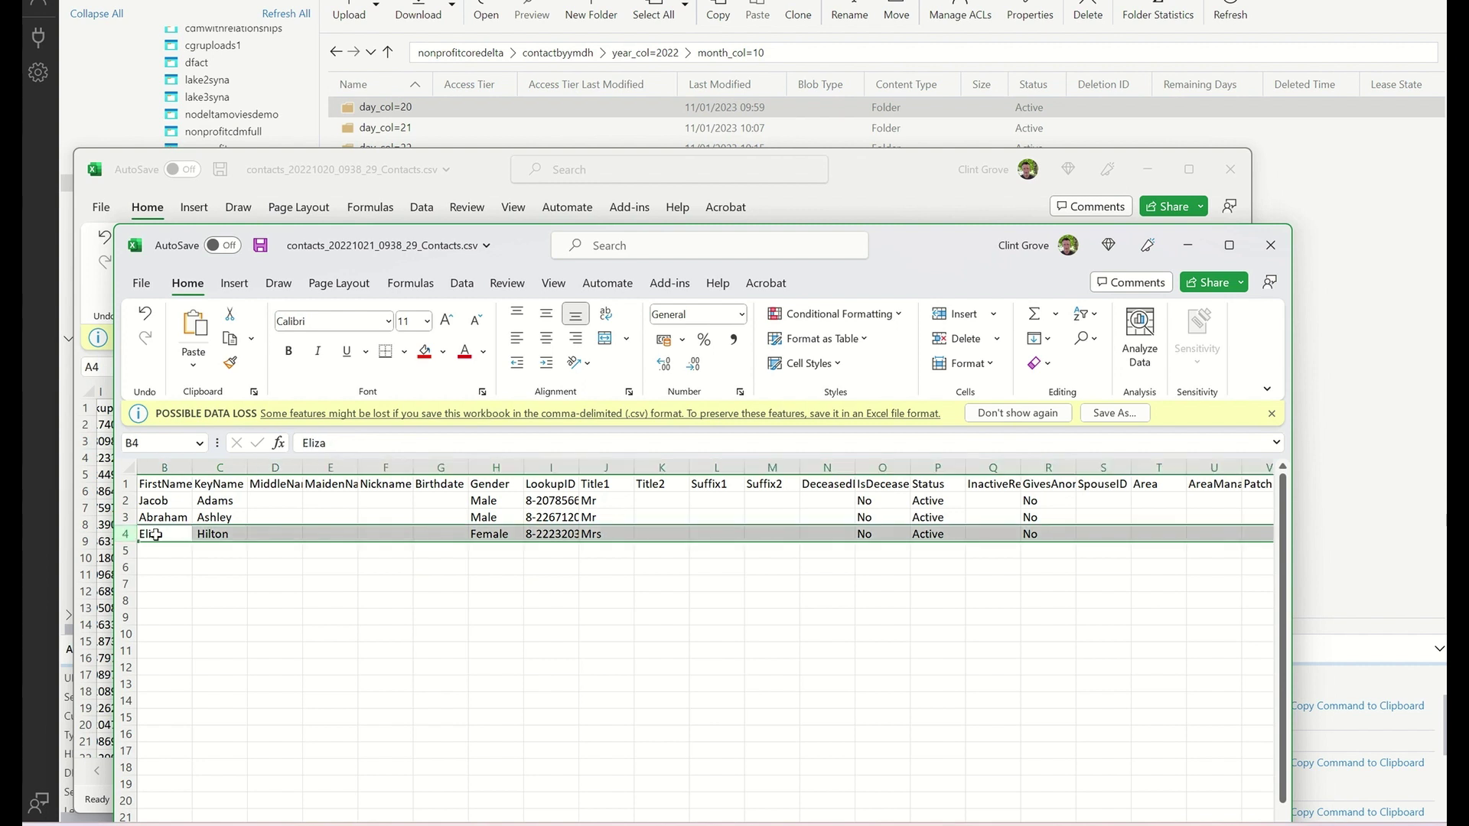
click(156, 535)
key(Right)
key(Right)
key(Right)
key(Right)
key(Right)
key(Right)
key(Right)
key(Right)
key(Right)
key(Right)
key(Right)
key(Right)
key(Right)
key(Right)
key(Right)
key(Right)
key(Right)
key(Right)
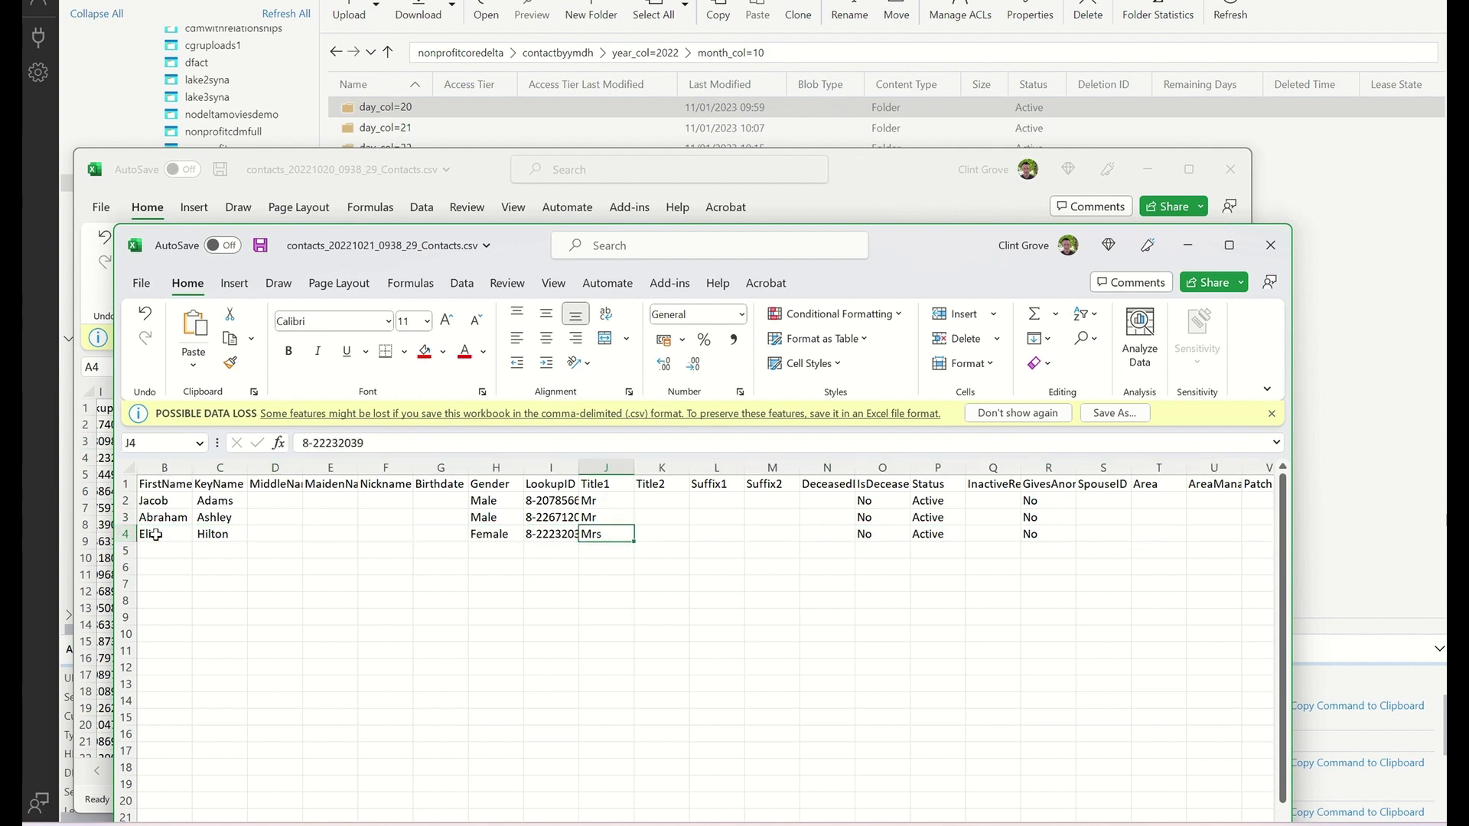
key(Right)
key(Right)
key(Right)
key(Right)
key(Right)
key(Right)
key(Right)
key(Right)
key(Right)
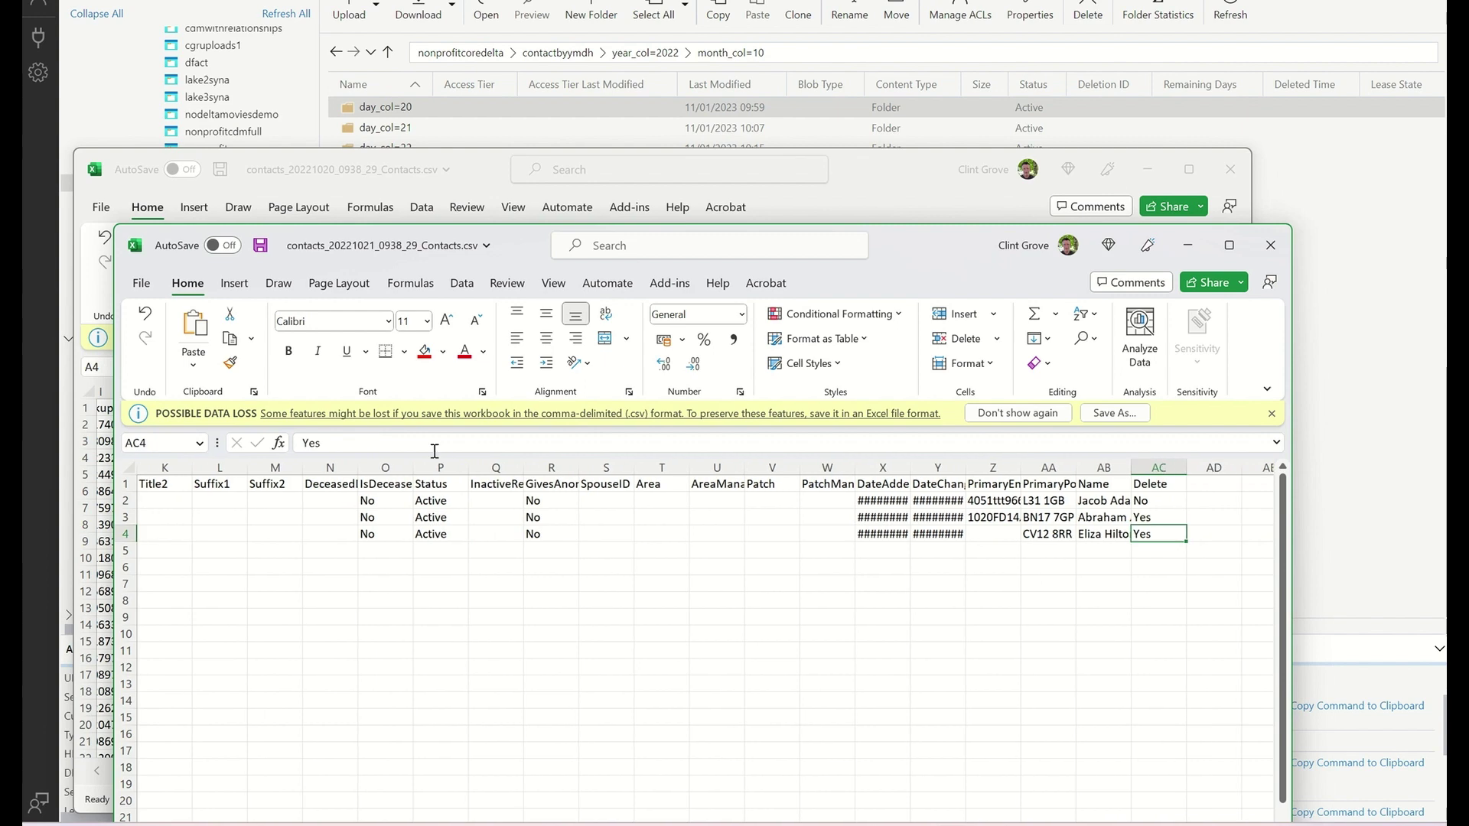
Return to the CDM 02 Contact pipeline in Synapse and open the data flow behind the Data flow Contact Upsert activity
click(1336, 306)
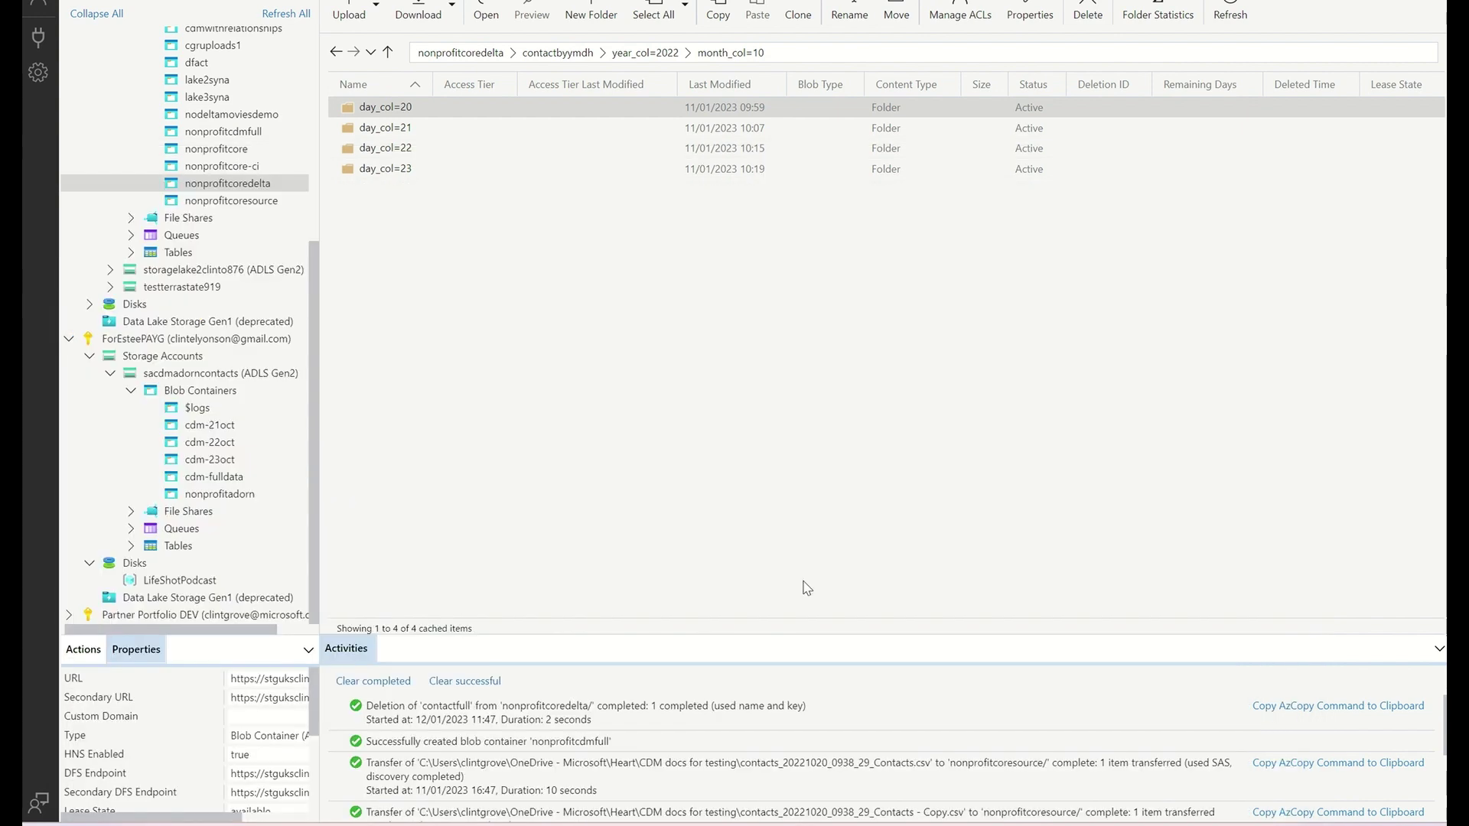
click(680, 739)
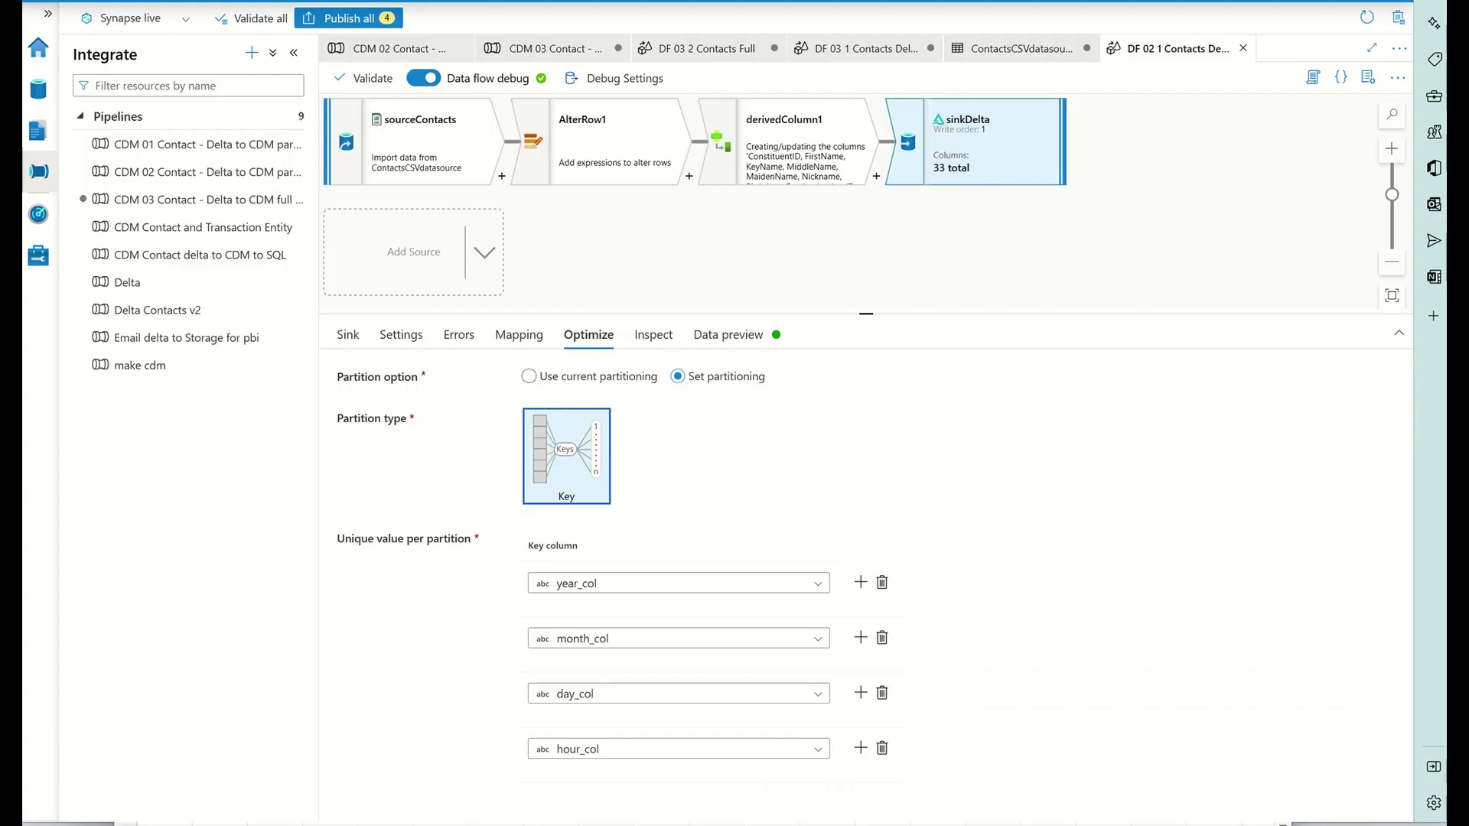
click(193, 174)
drag(1102, 394, 942, 387)
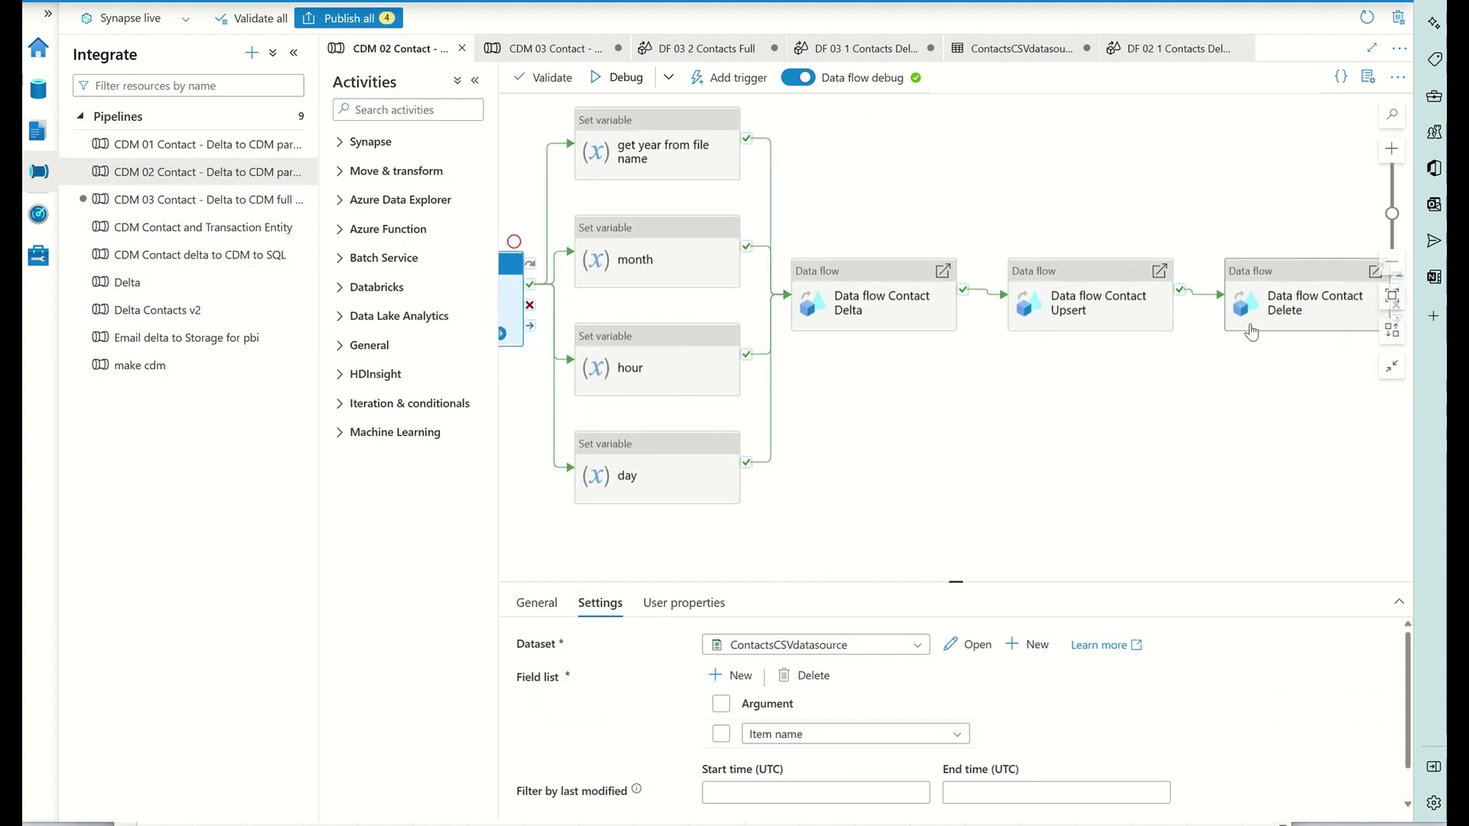
click(878, 297)
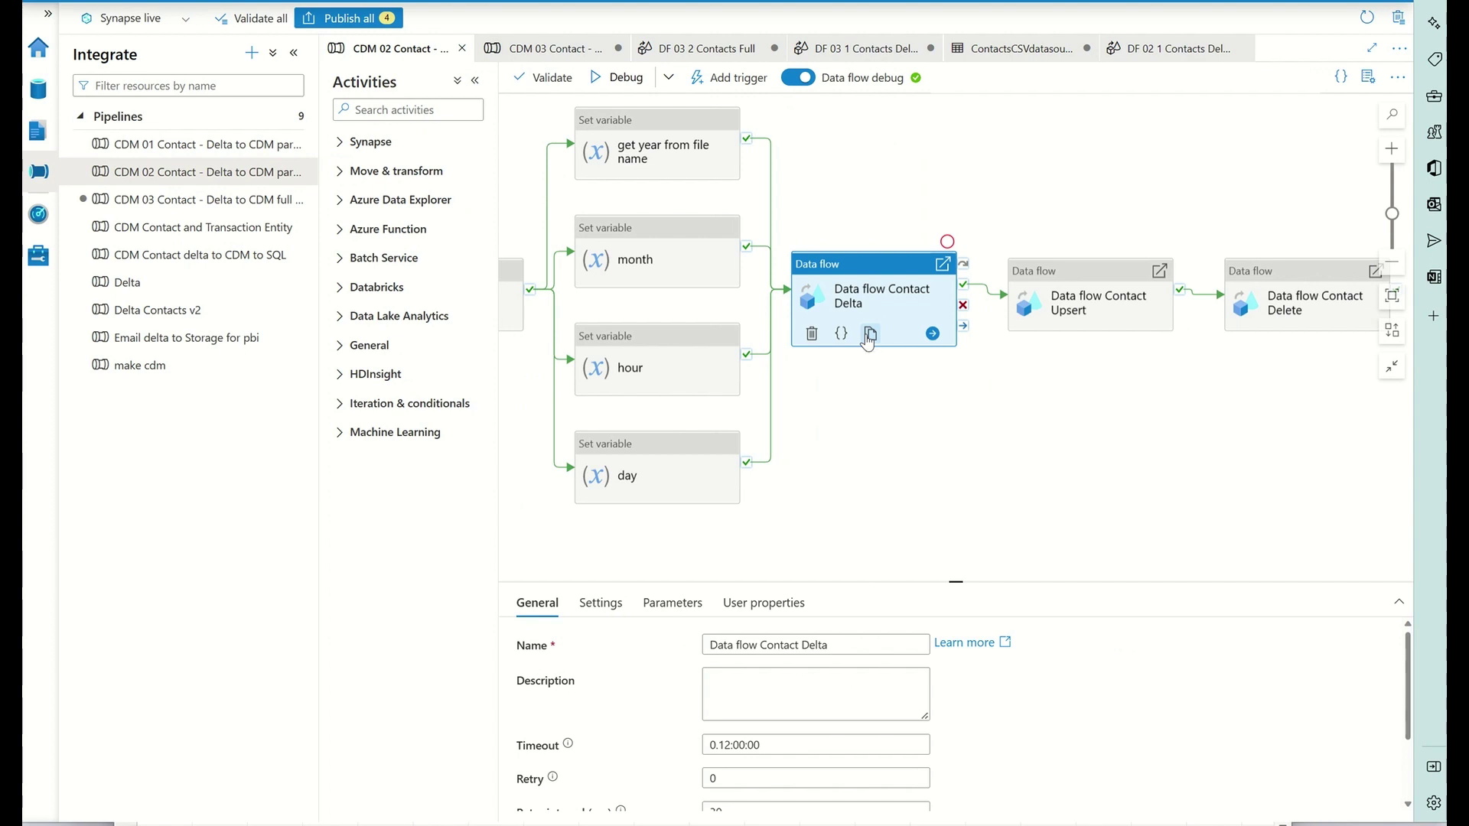
click(1070, 287)
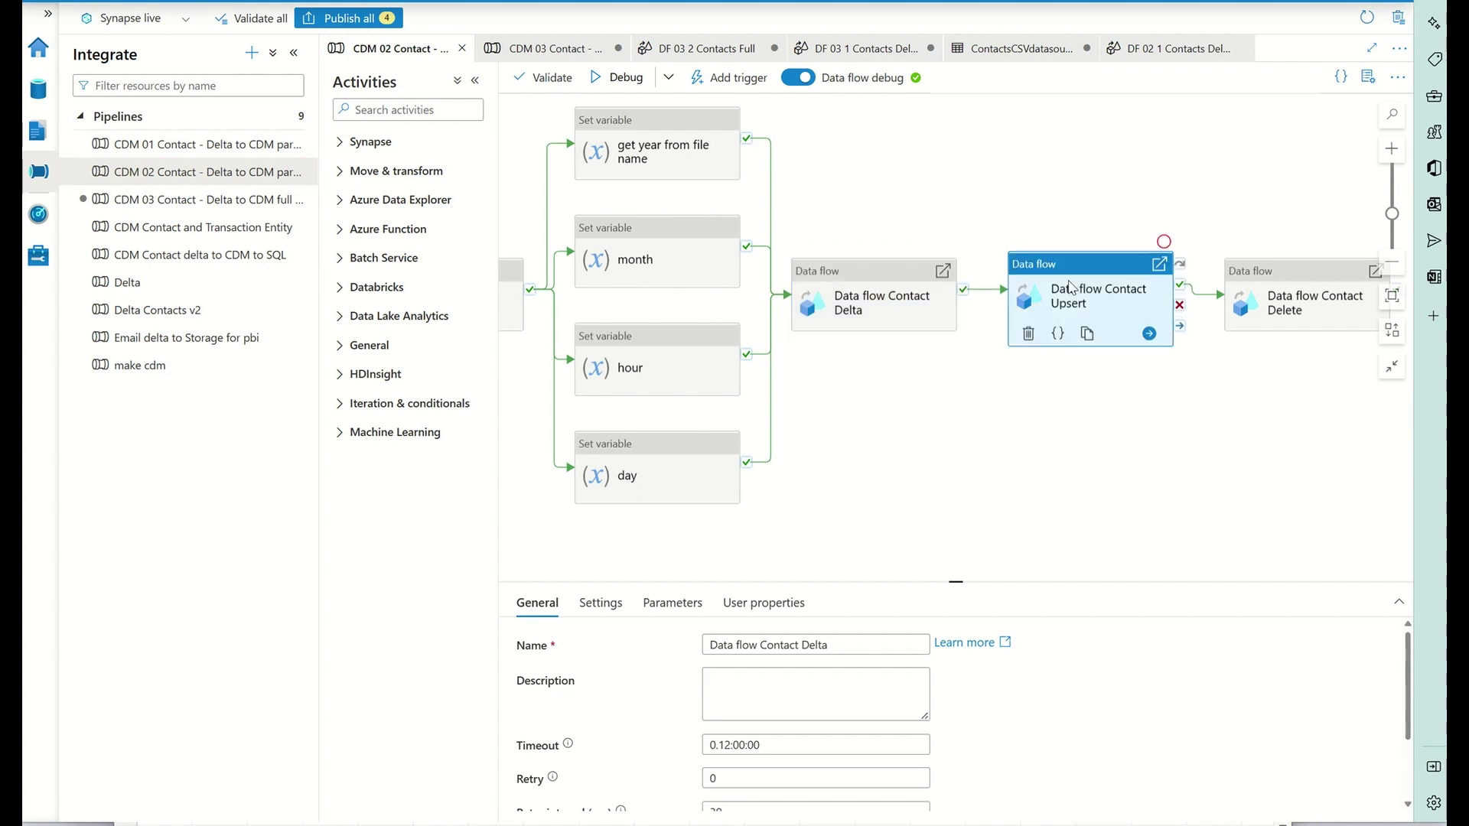
click(1159, 264)
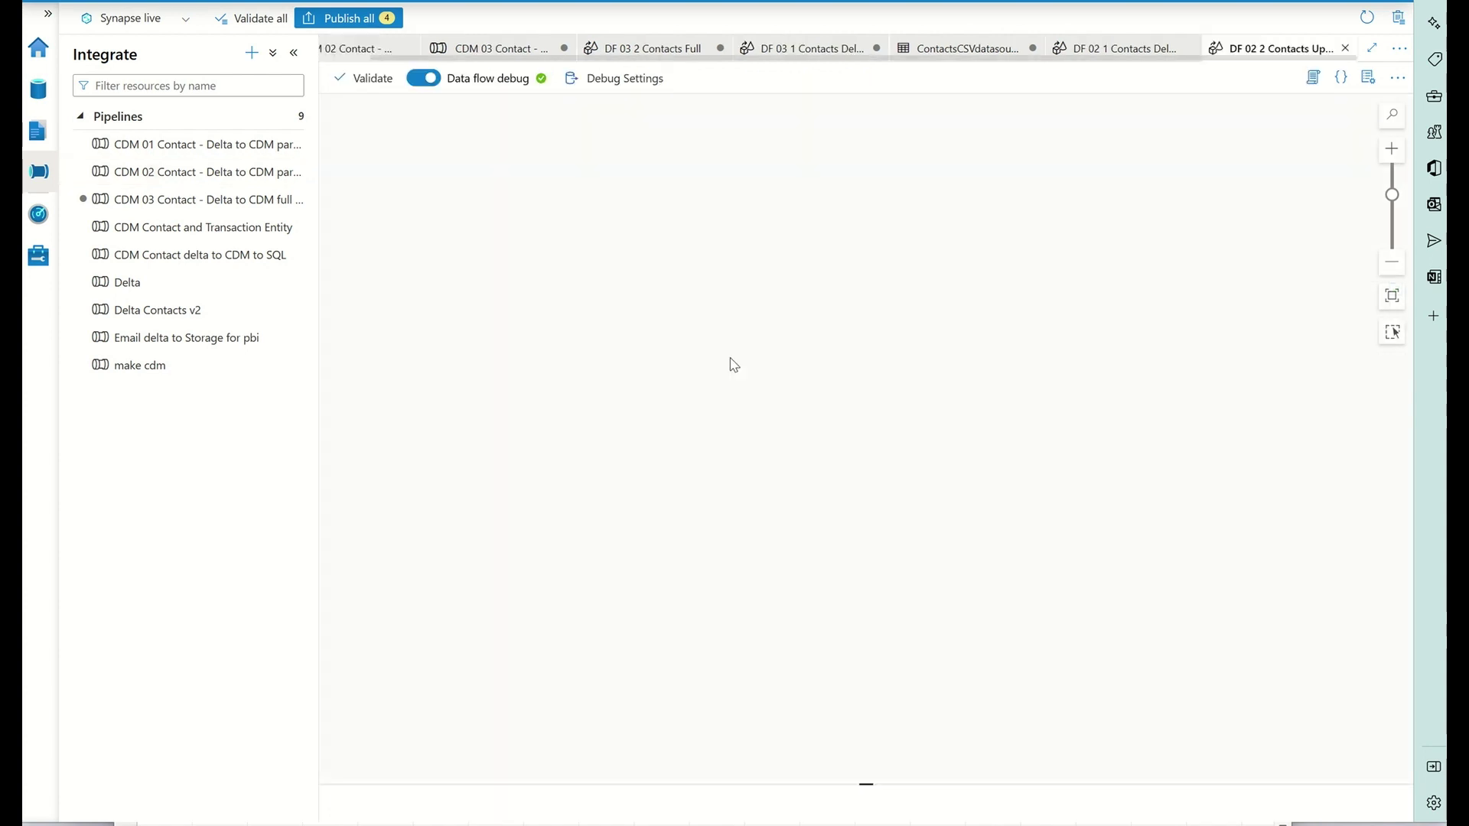
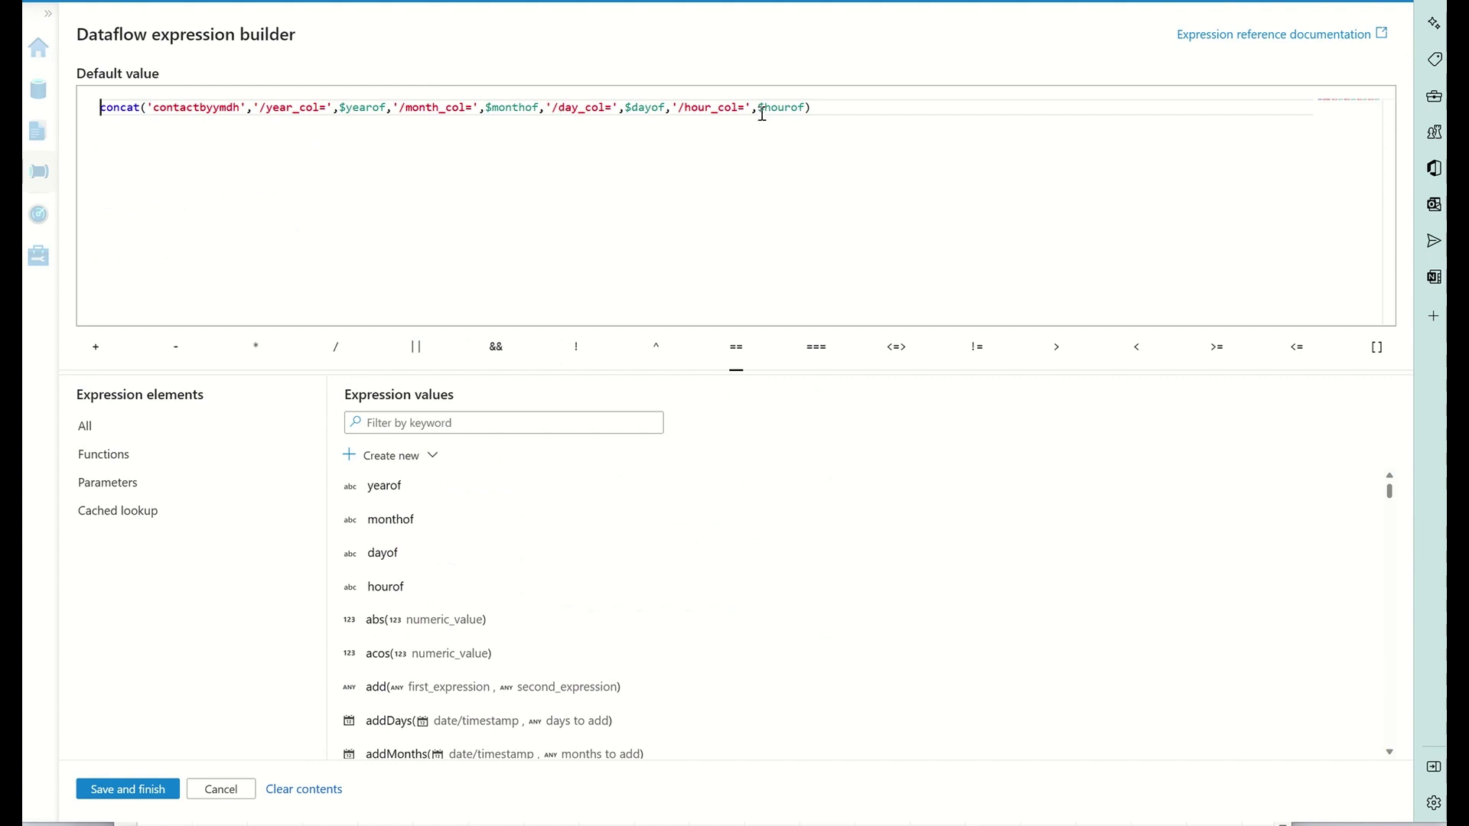
Review sourceDelta's folder path expression without saving changes, and inspect the split conditions for the deletes and upserts streams
click(237, 789)
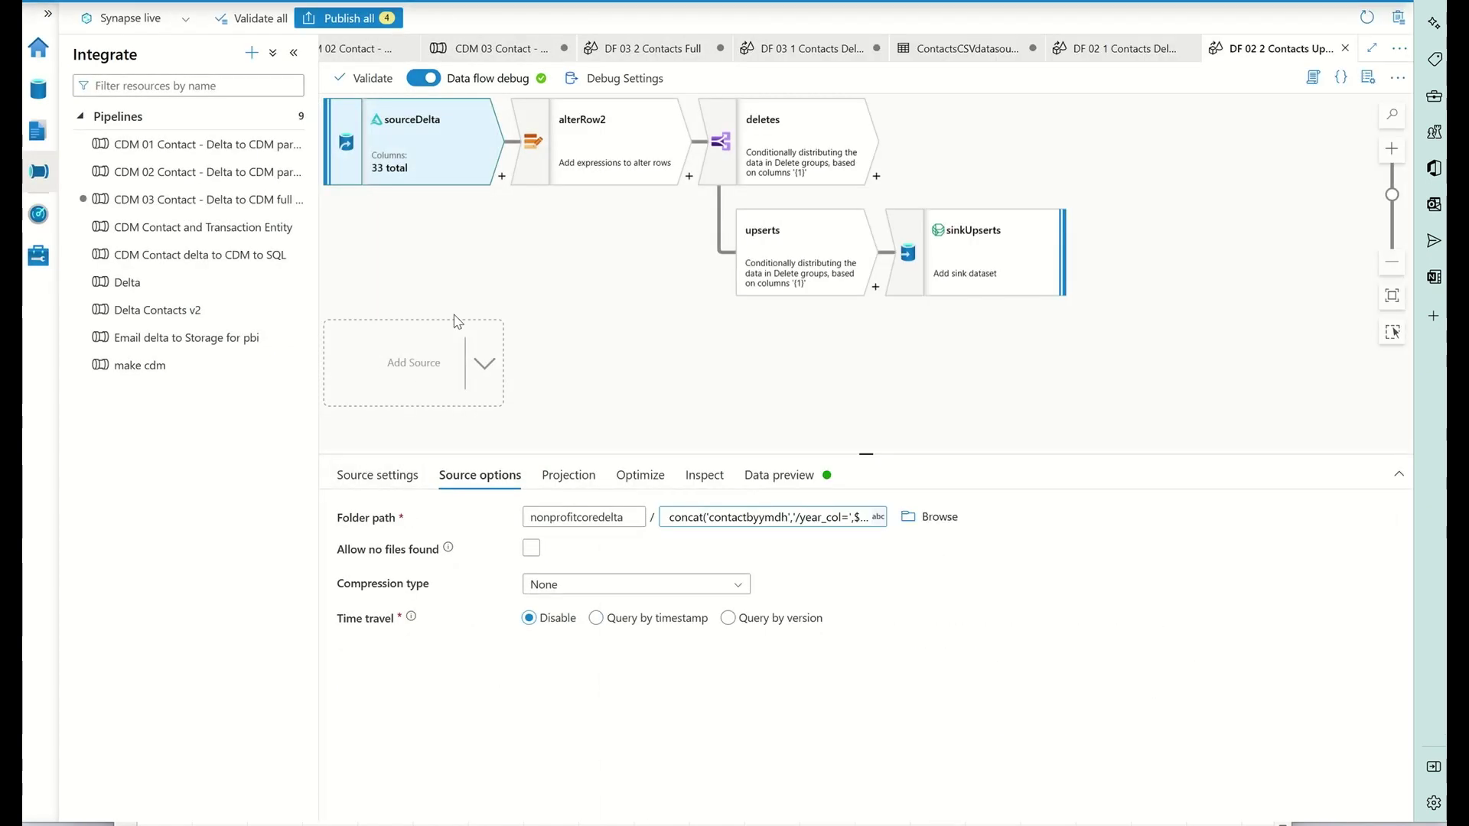
click(786, 140)
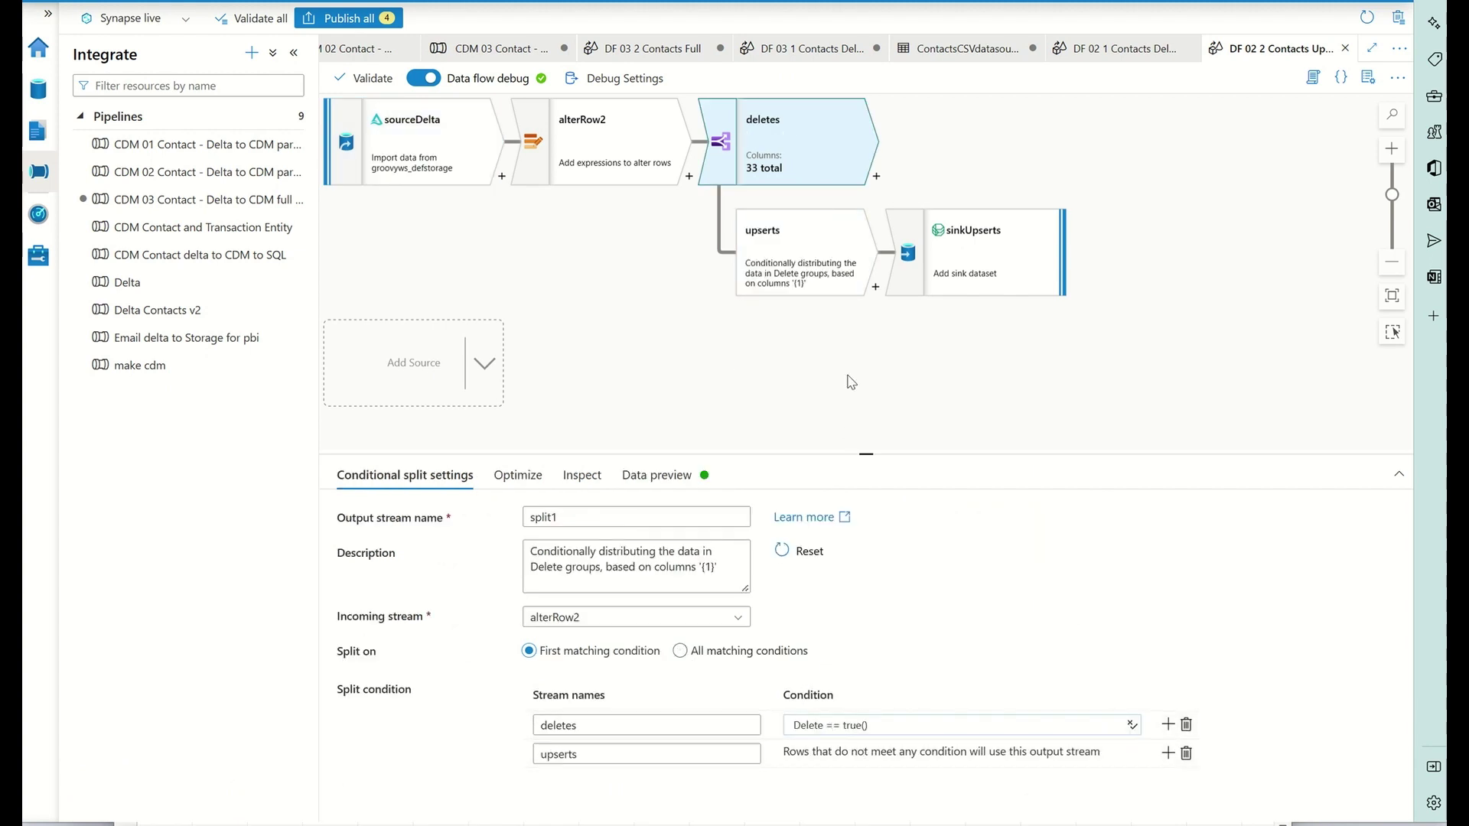
Open the settings of the sinkUpserts sink and bring up its partition path expression in the expression builder
click(938, 271)
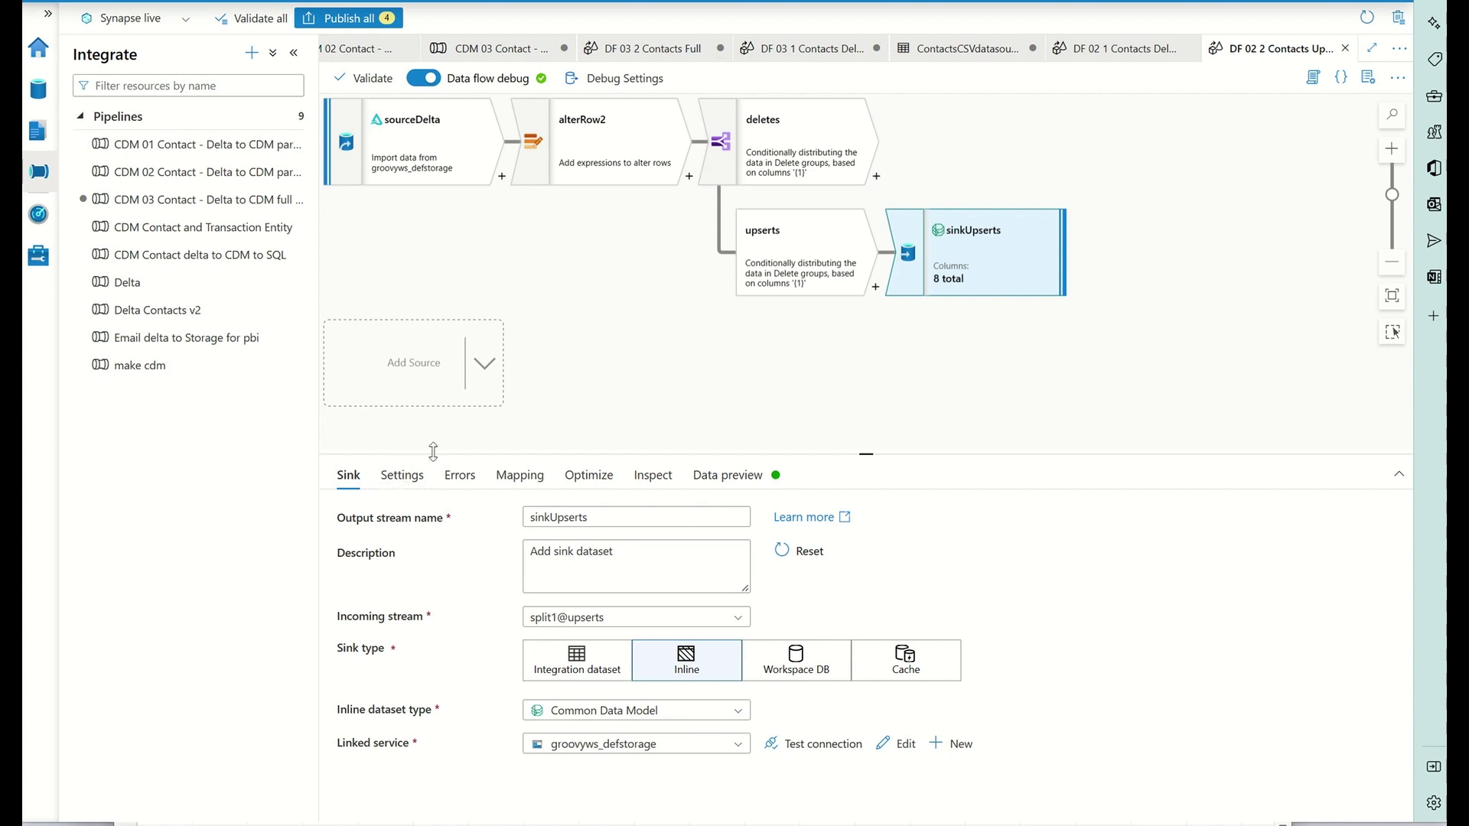
drag(432, 454, 431, 375)
click(400, 395)
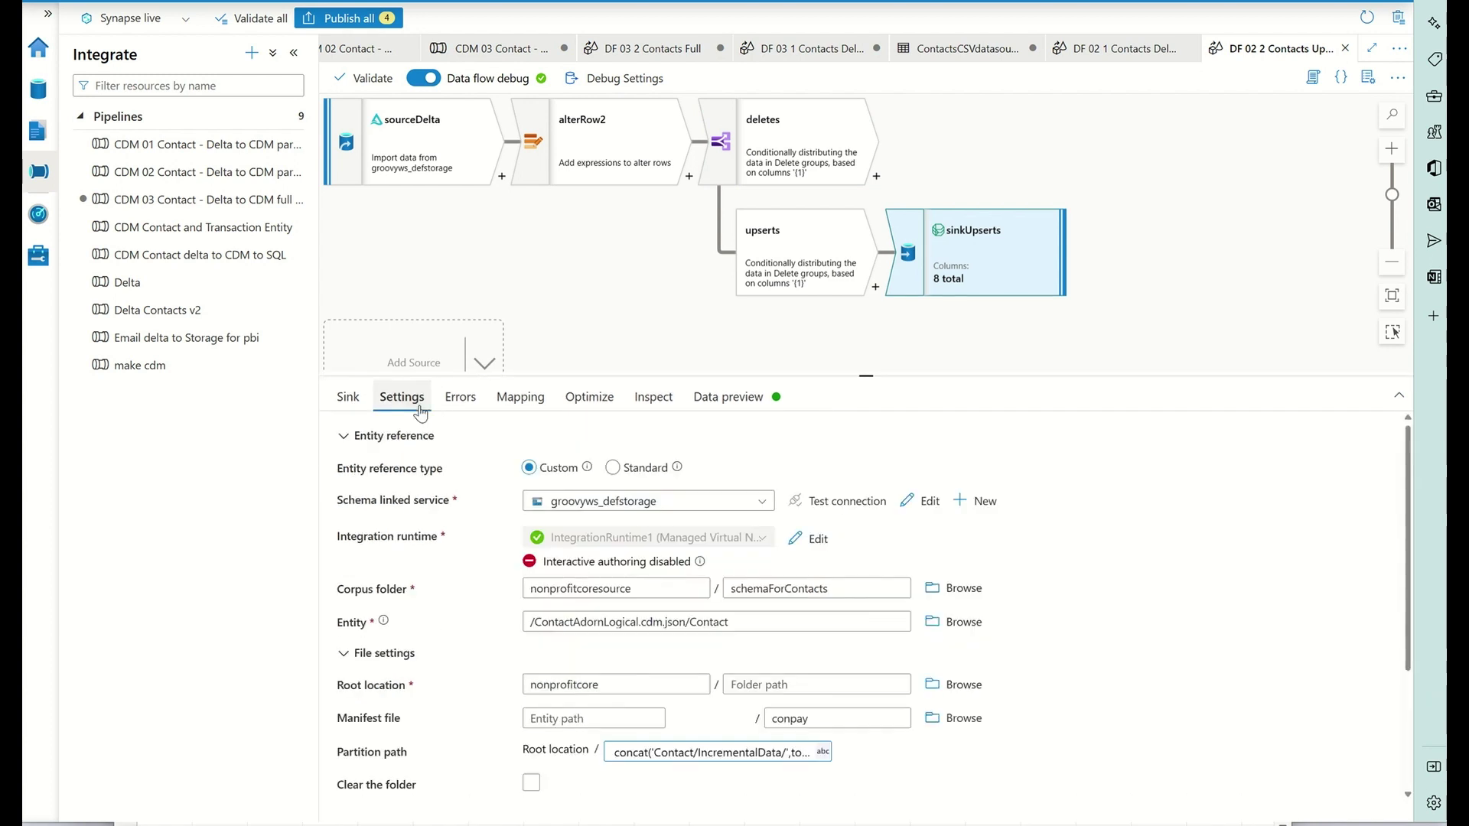
mouse_move(658, 771)
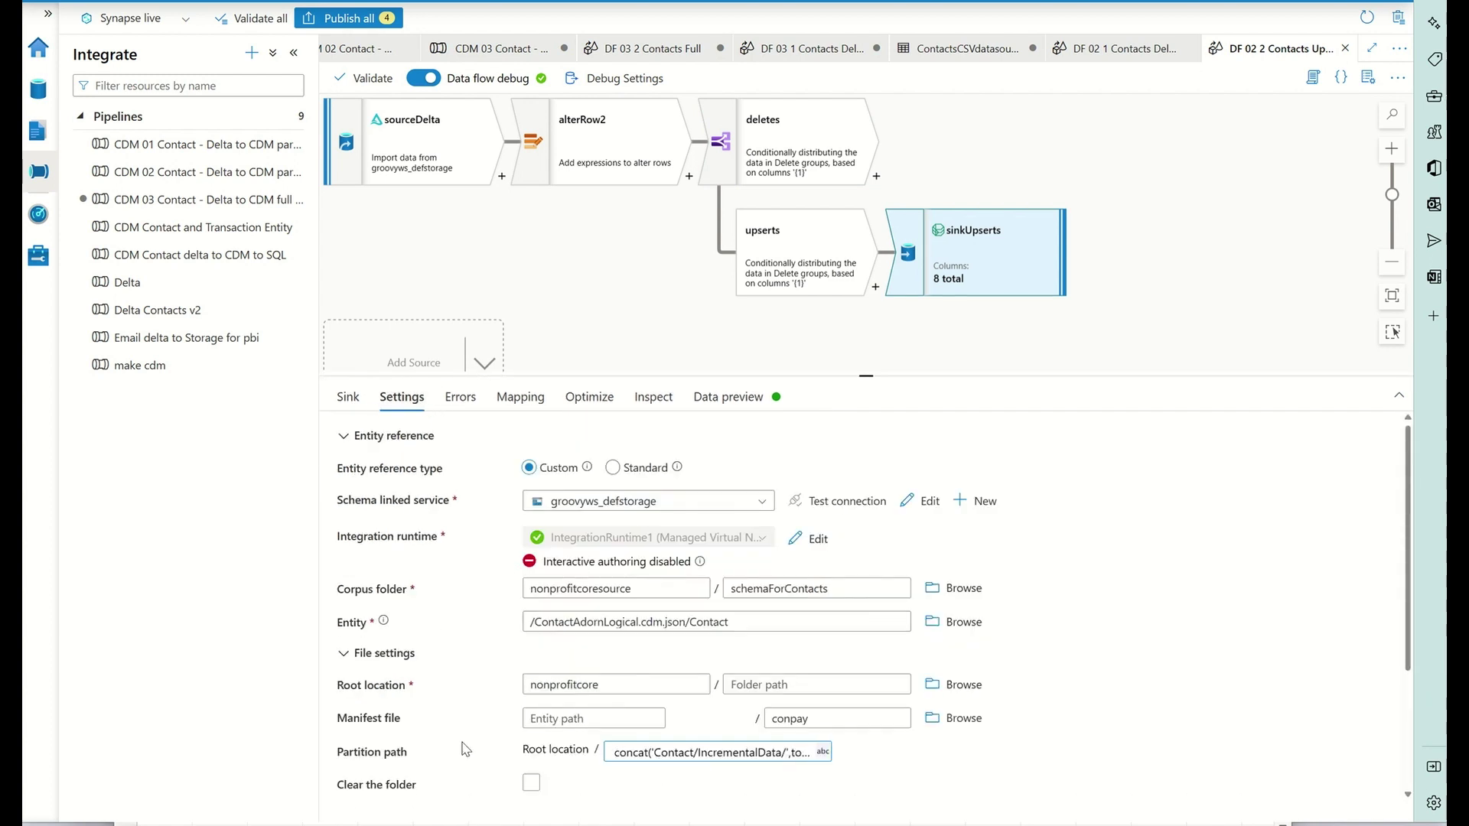
mouse_move(627, 750)
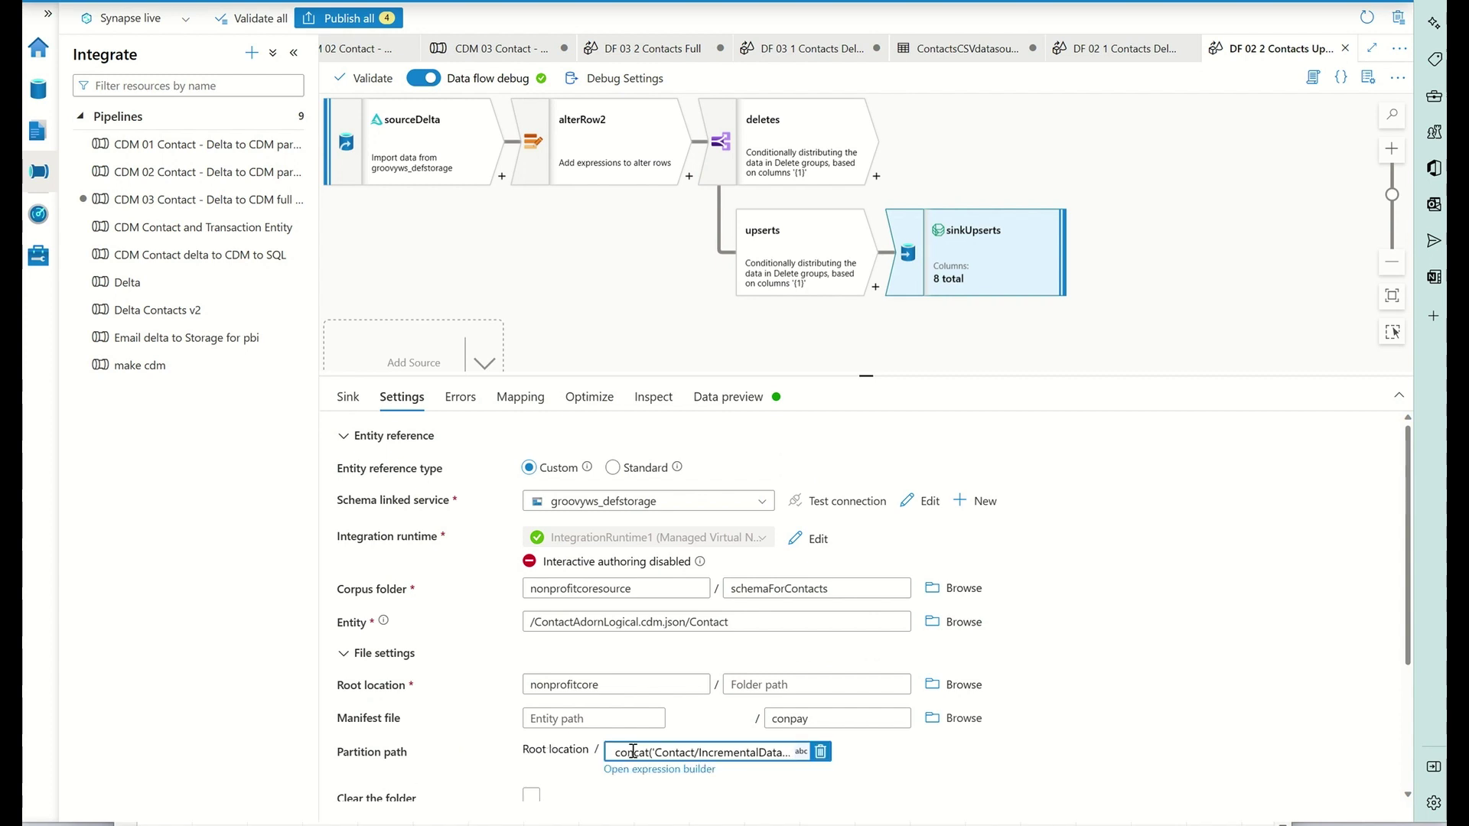
click(784, 754)
click(692, 770)
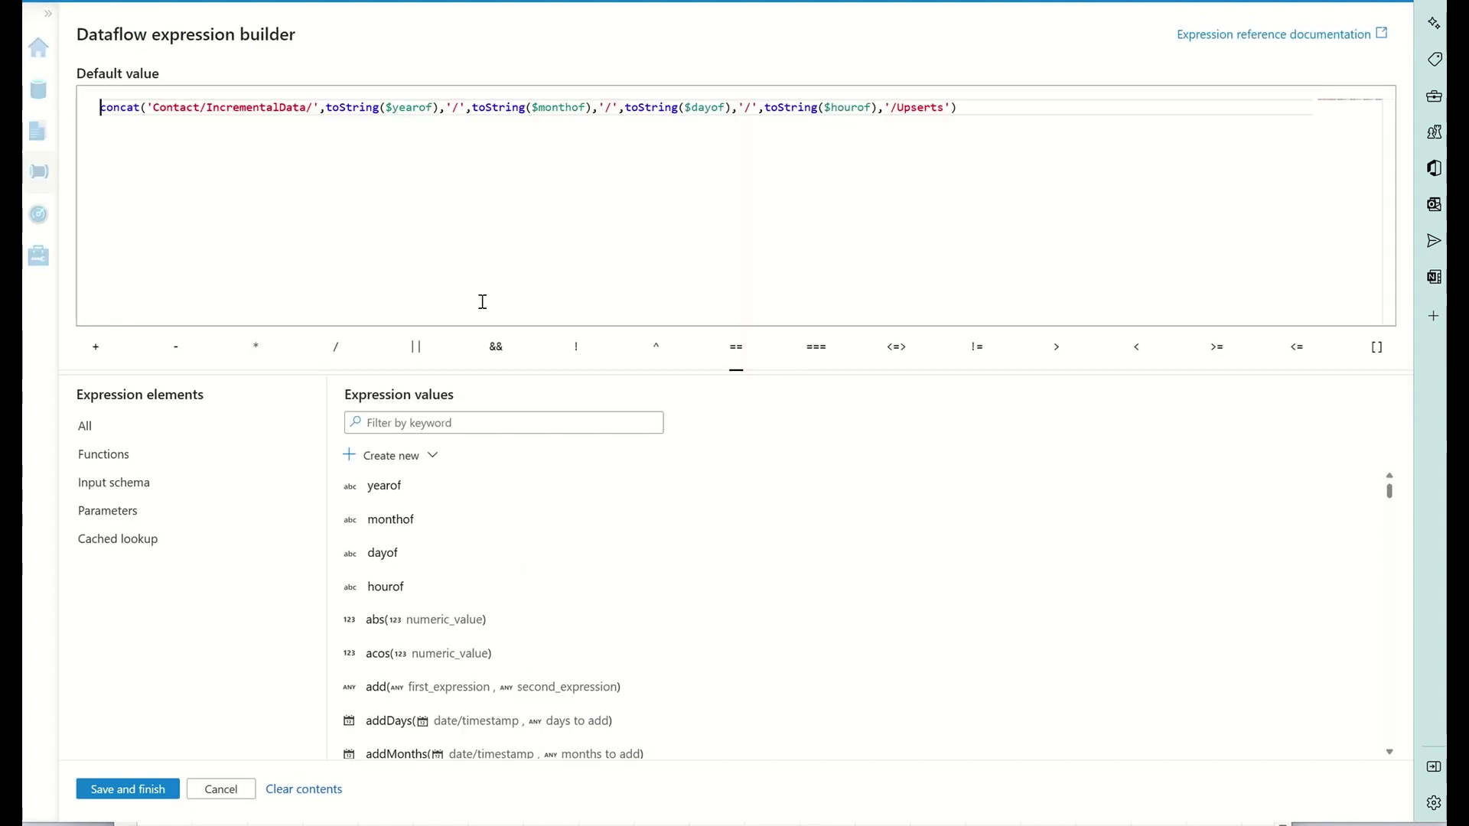
Inspect the Contact, IncrementalData, yearof and Upserts parts of the partition path expression and close it without saving
double_click(181, 112)
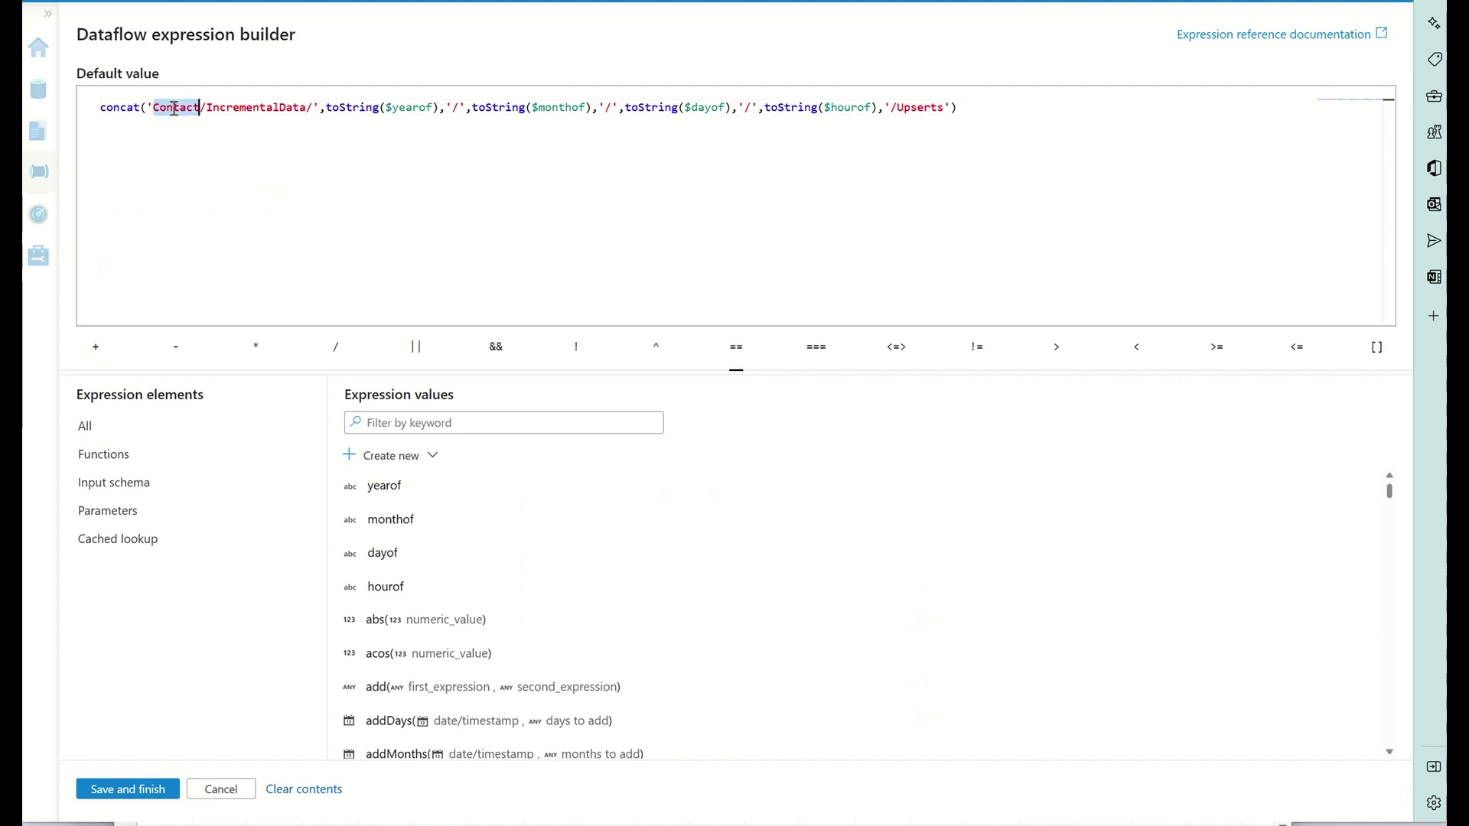
double_click(239, 111)
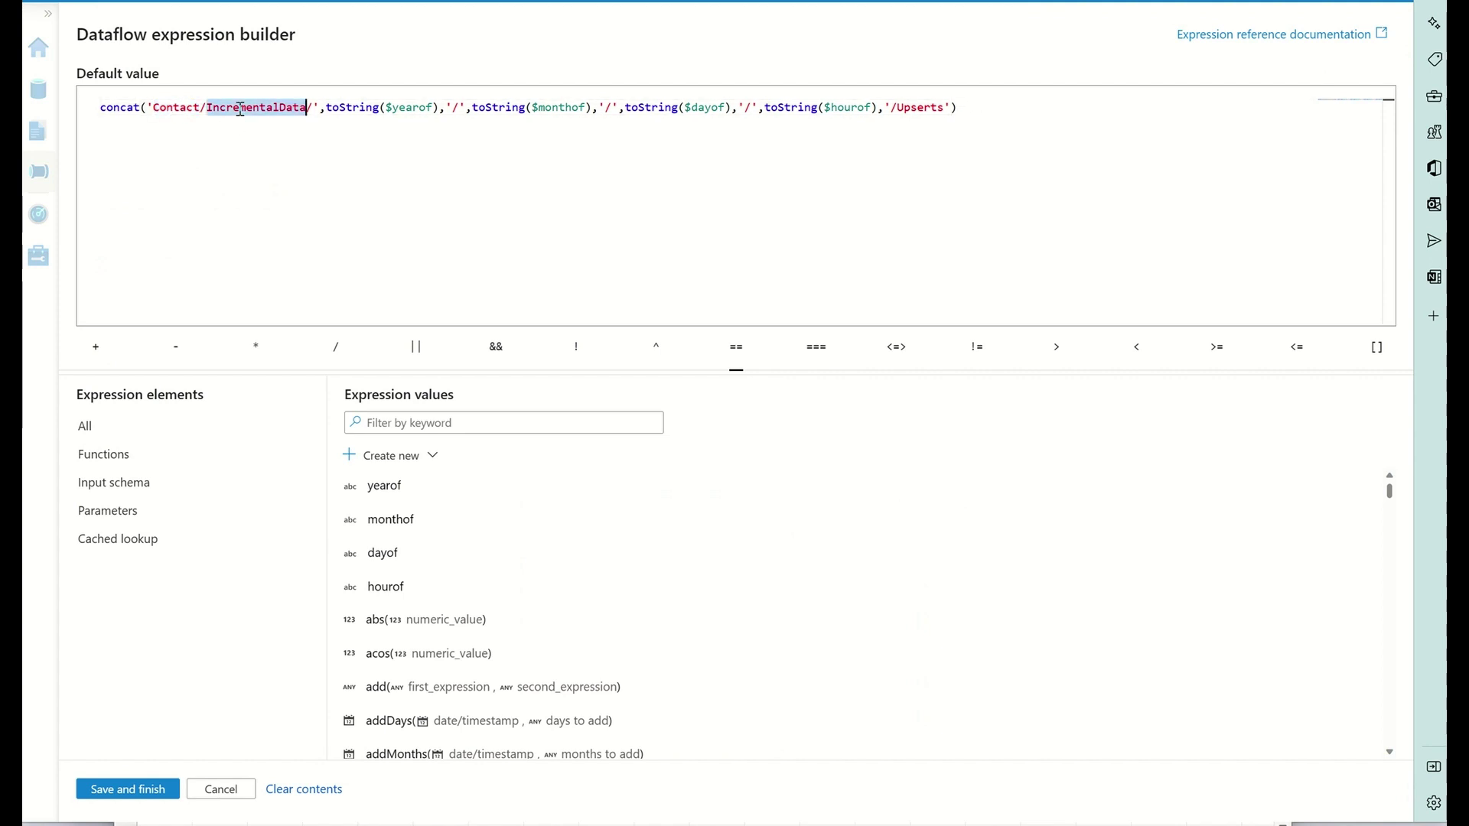
double_click(421, 111)
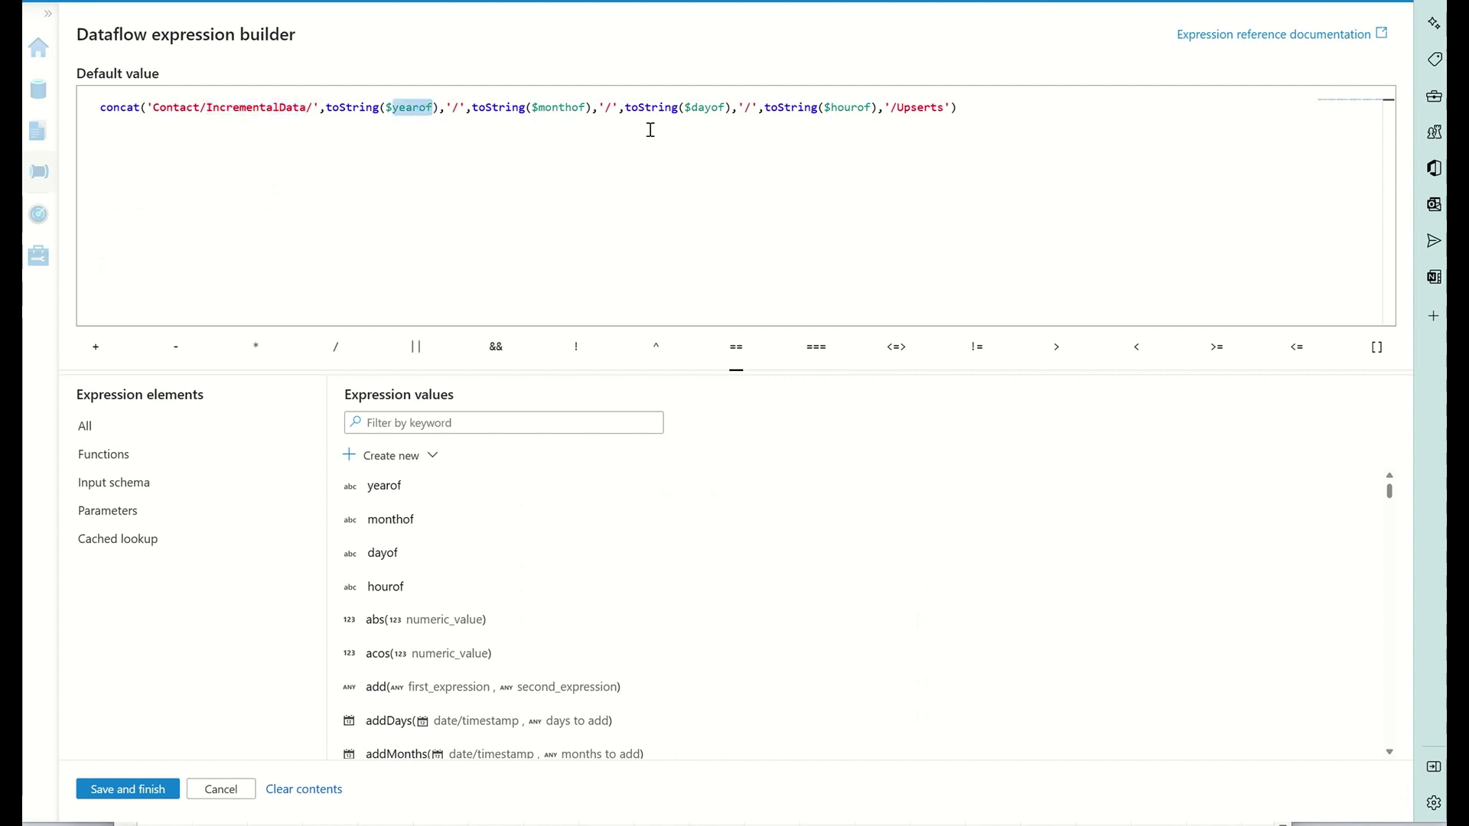
double_click(925, 119)
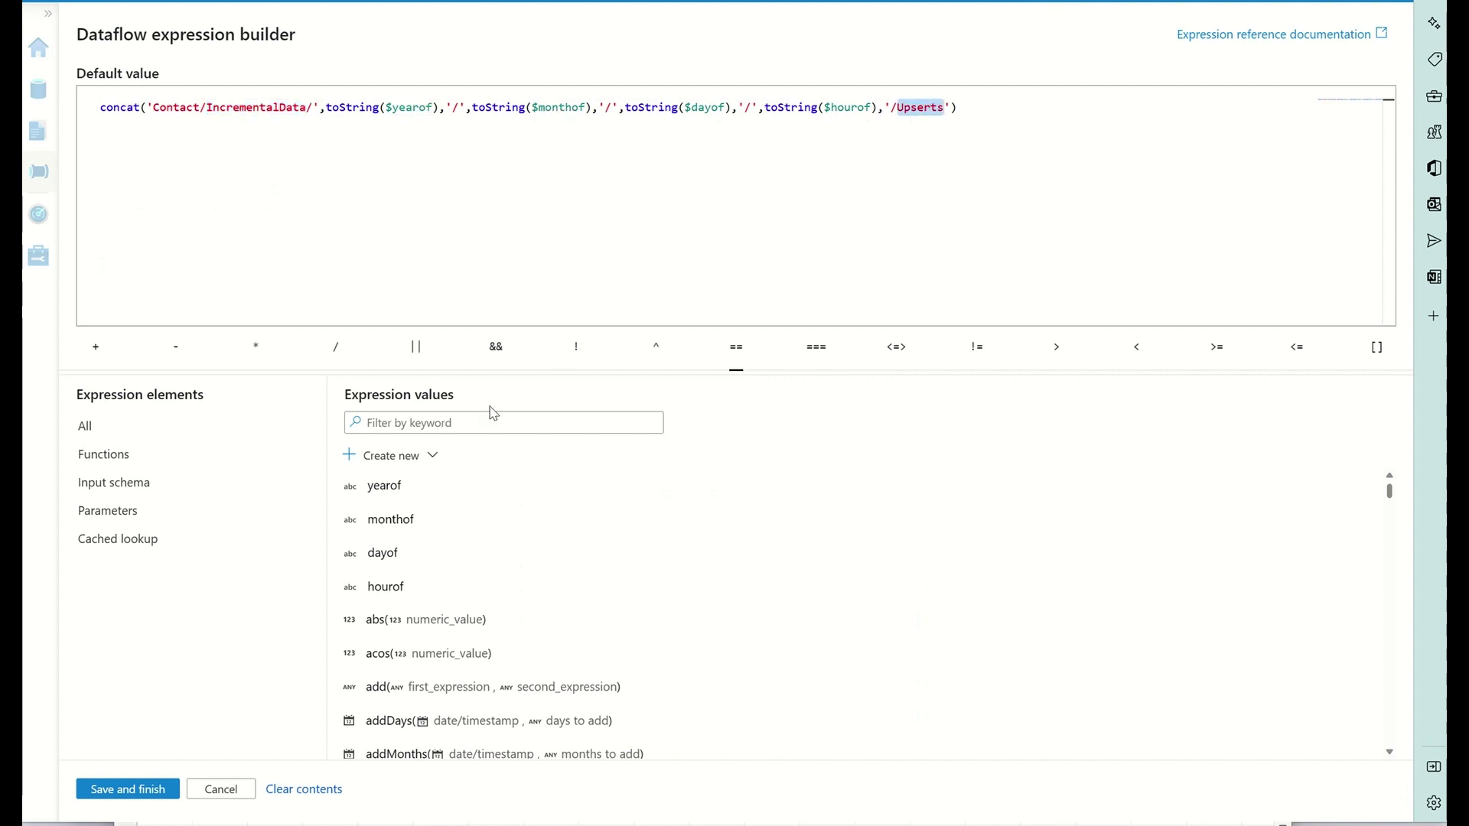
click(220, 789)
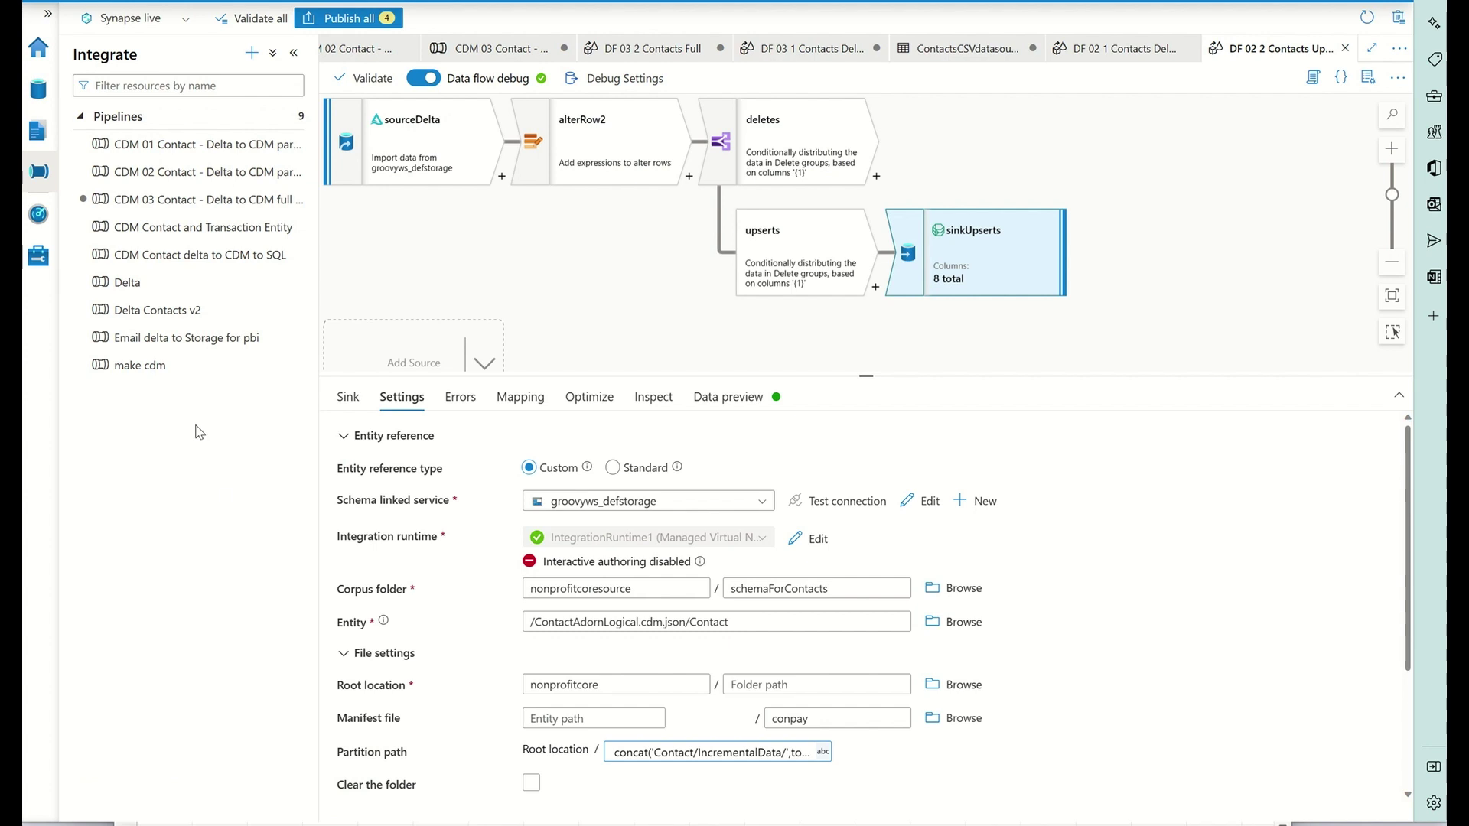
Open the DF 02 3 Contacts Deletes data flow and show the settings of its sinkContactDeletes sink
click(39, 131)
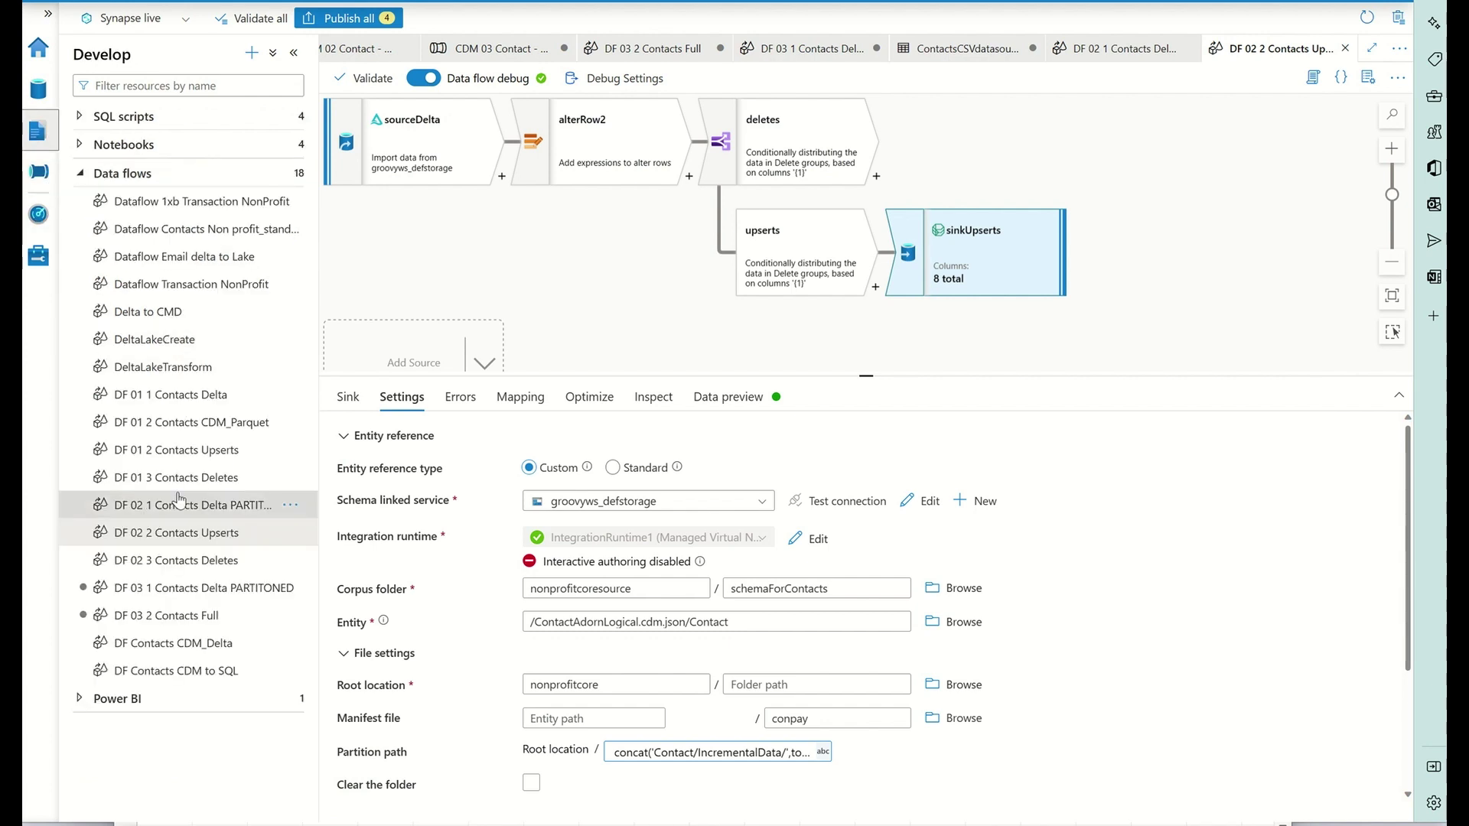
click(214, 557)
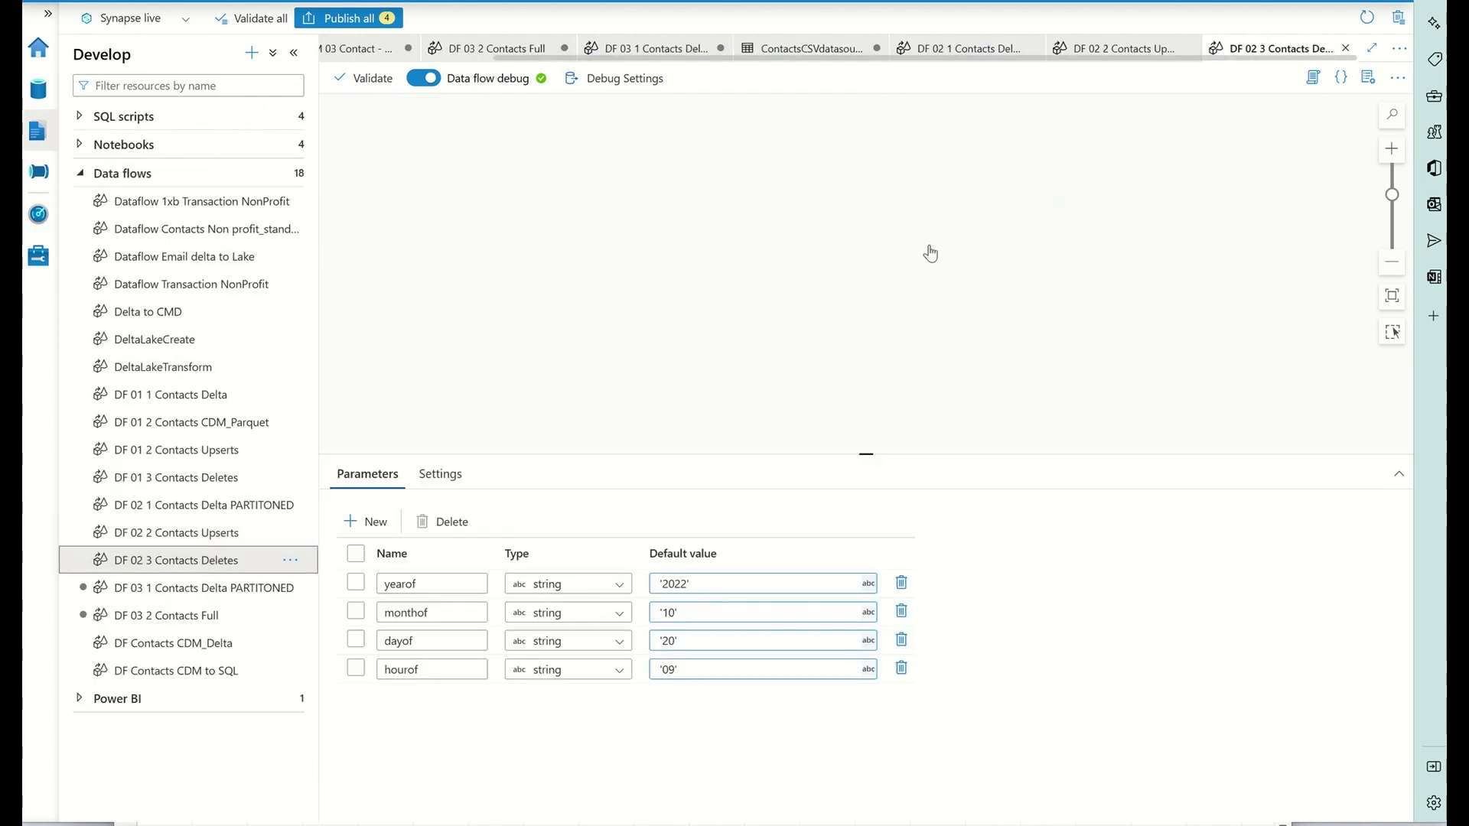
click(951, 169)
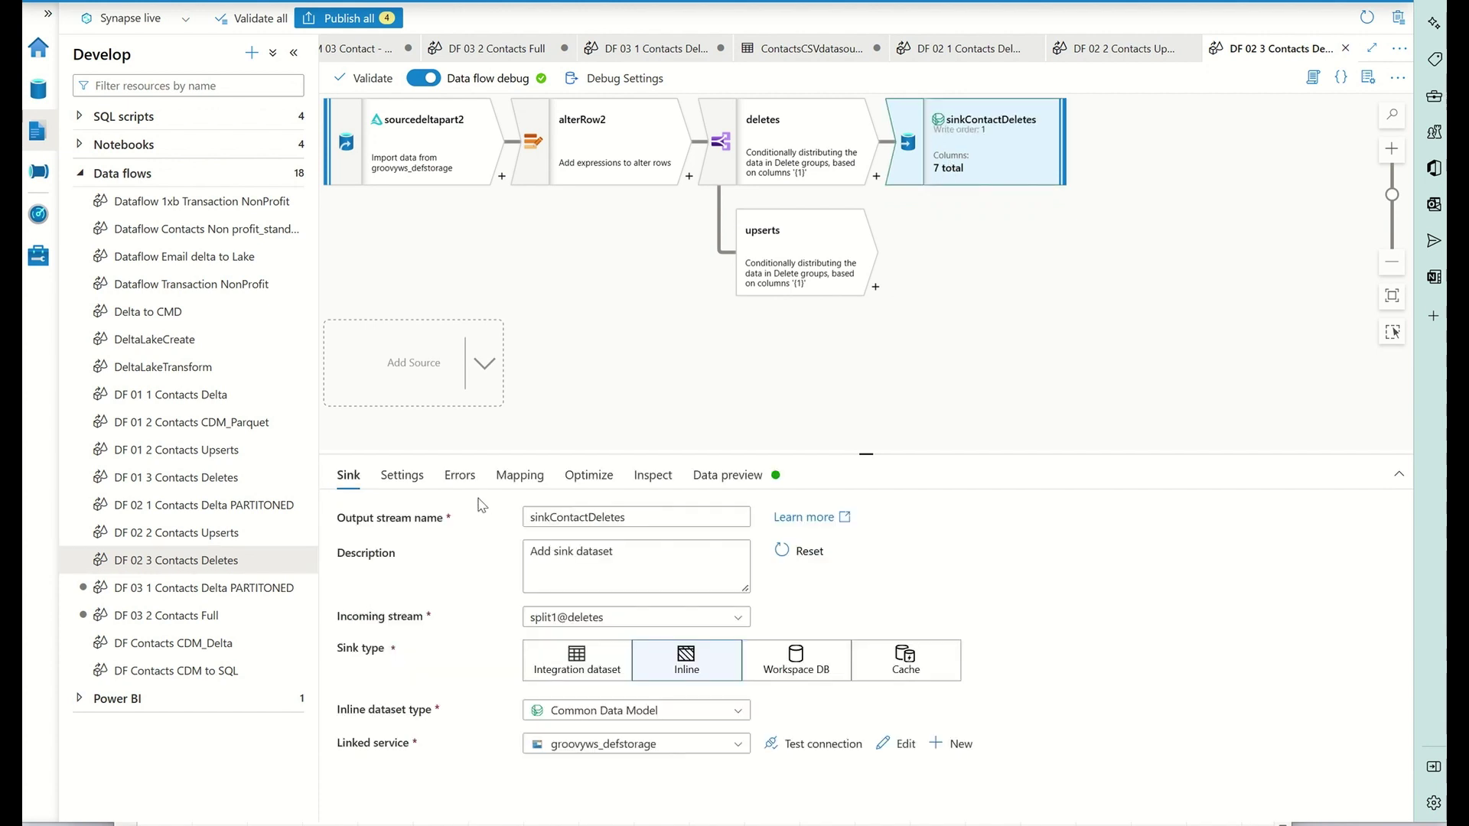
click(417, 476)
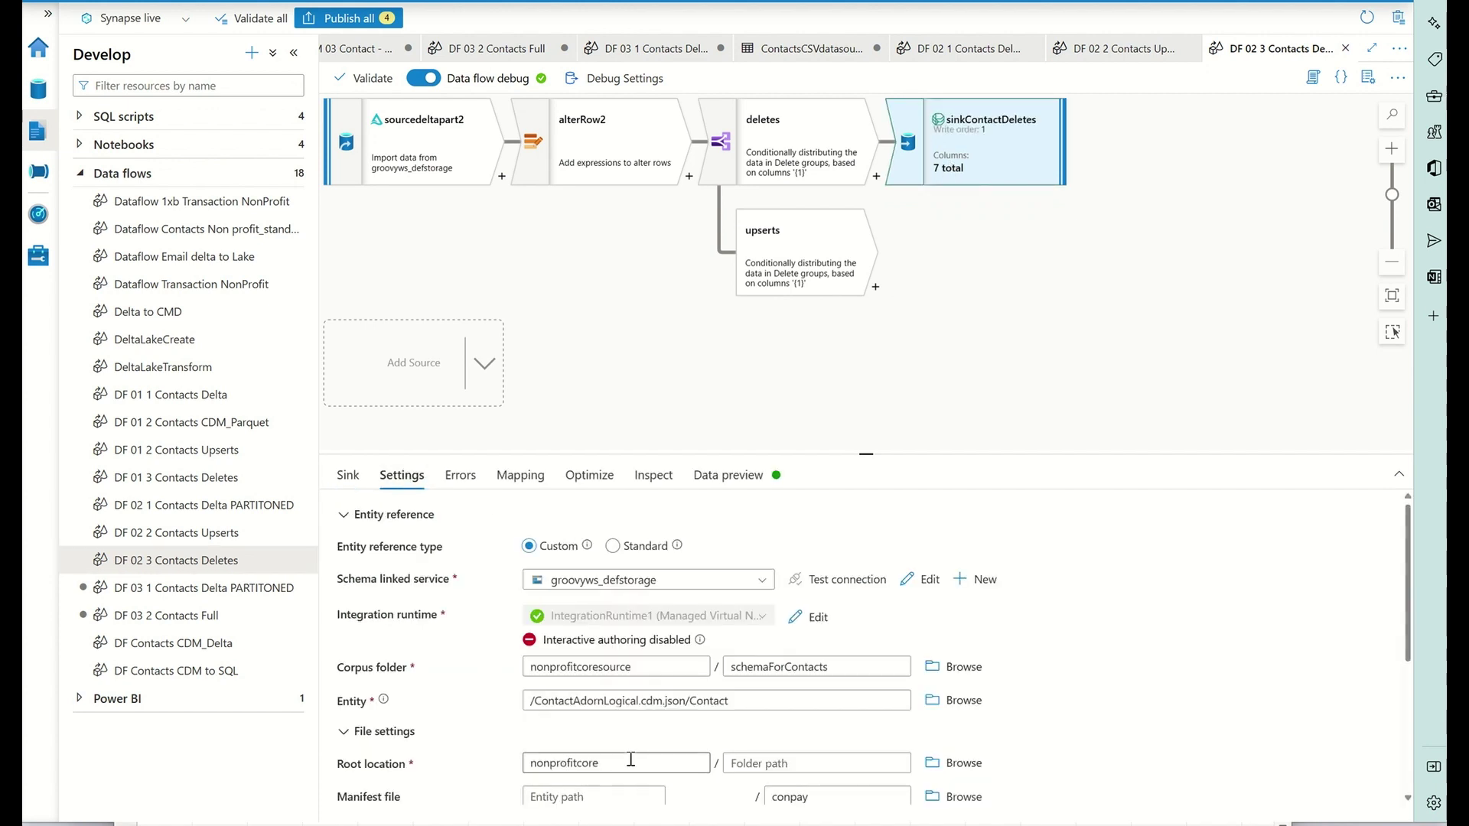
Review the Deletes folder in sinkContactDeletes' partition path expression and close the expression without saving
scroll(631, 759, down, 2)
click(758, 689)
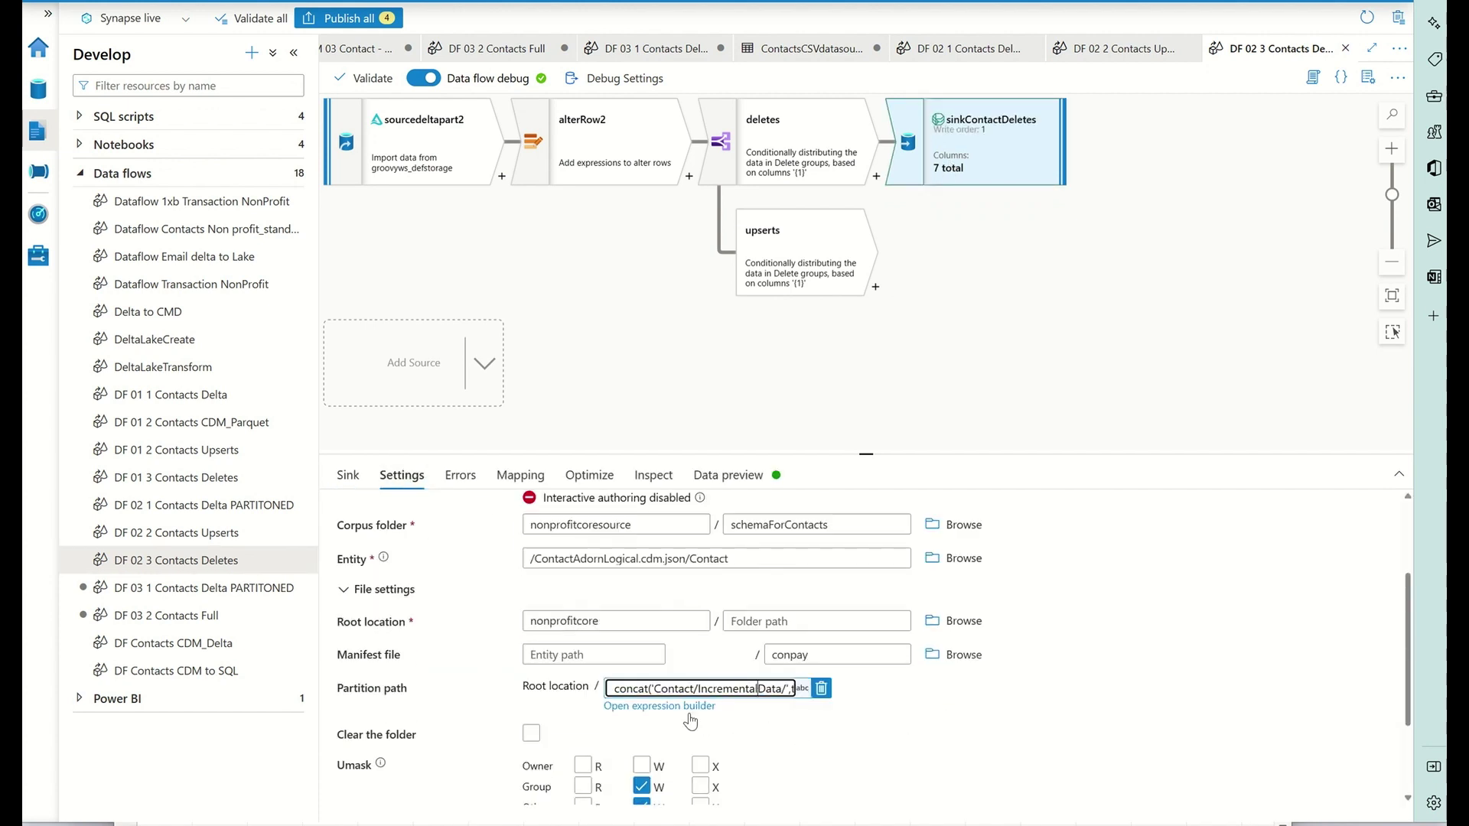
click(694, 709)
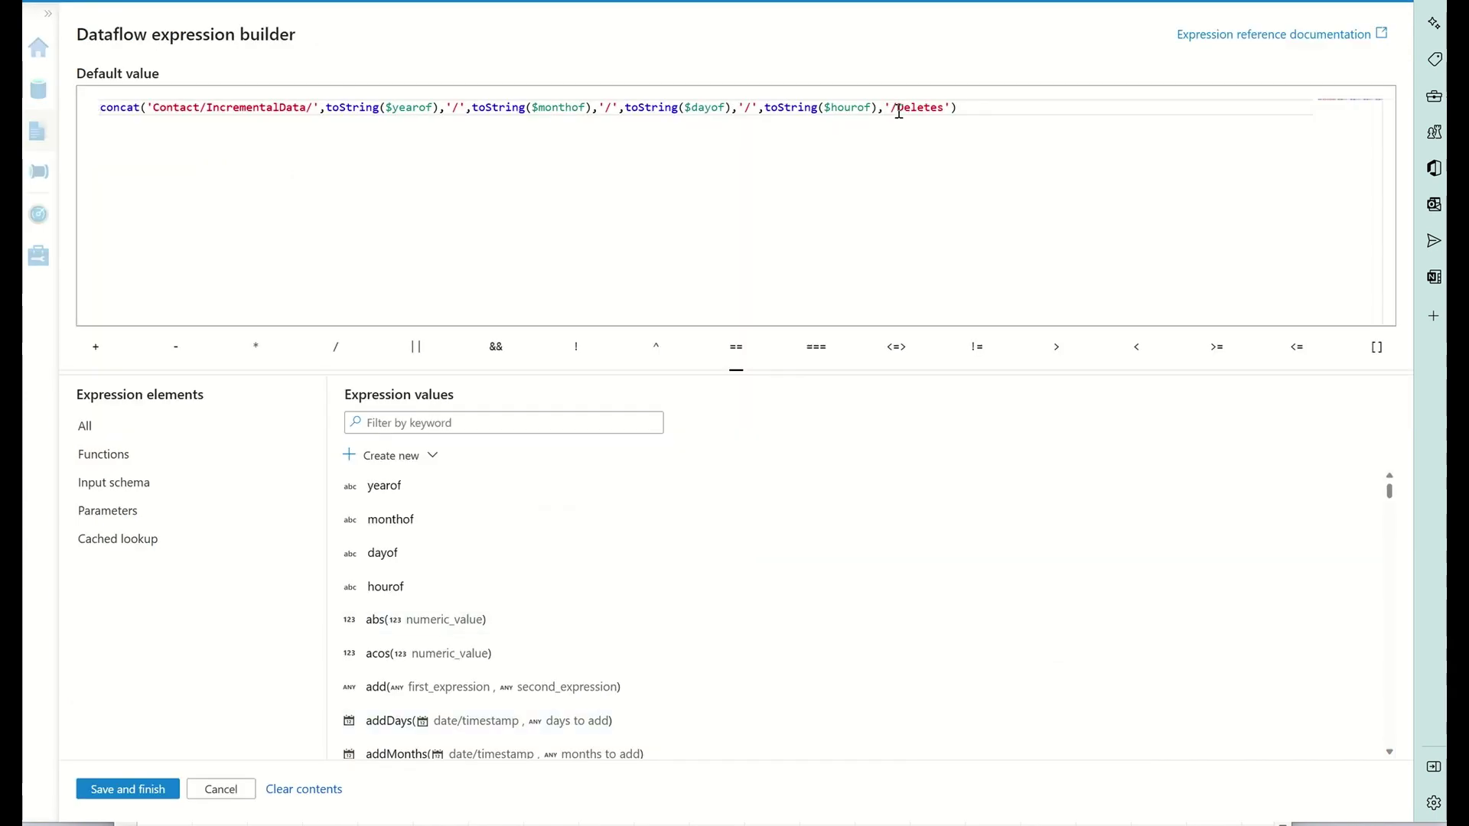
double_click(899, 111)
click(826, 176)
click(213, 793)
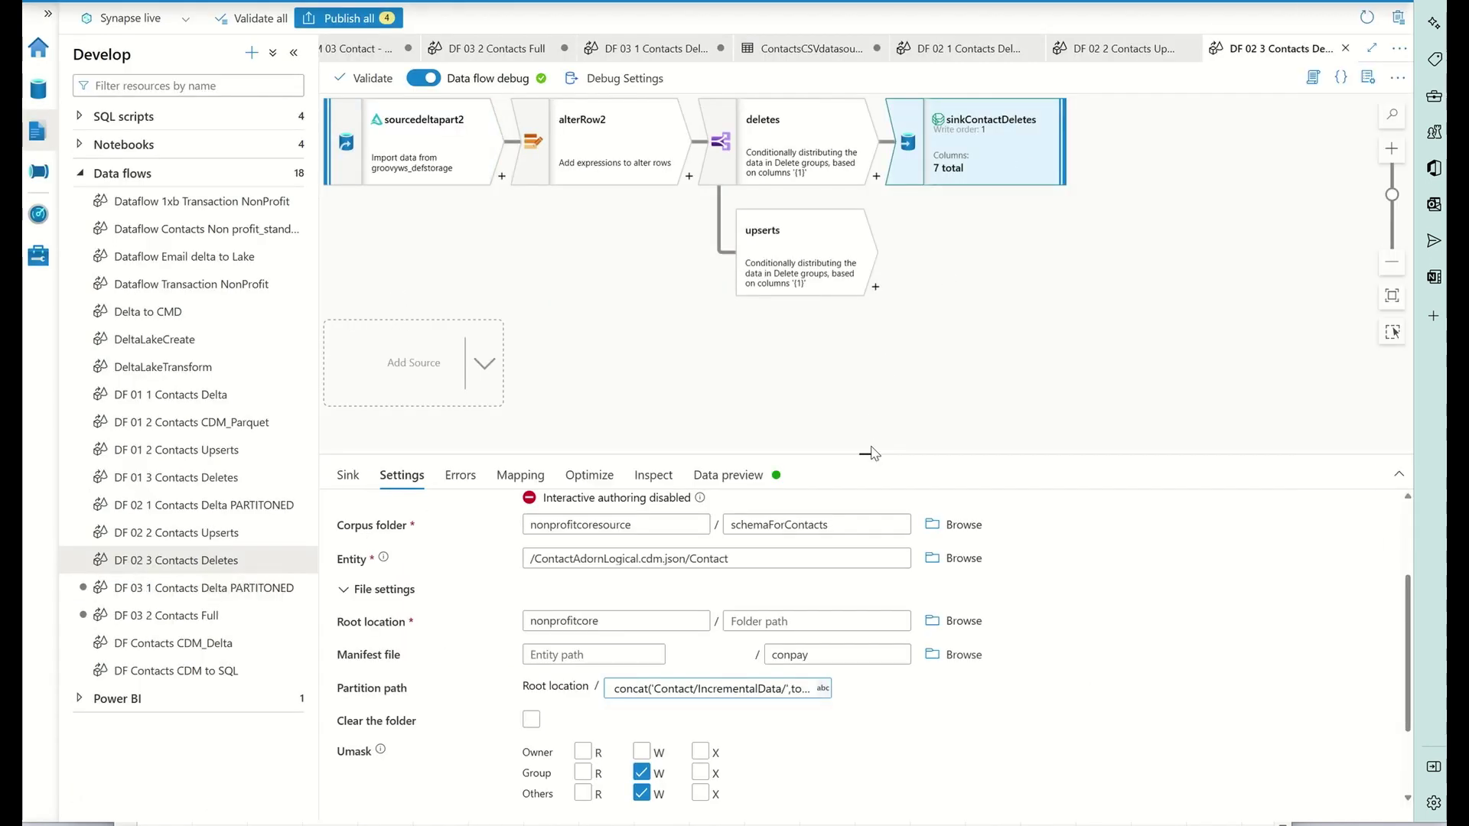
Enlarge the sink settings area and highlight the schema path in sinkContactDeletes' Entity field
drag(869, 451, 866, 331)
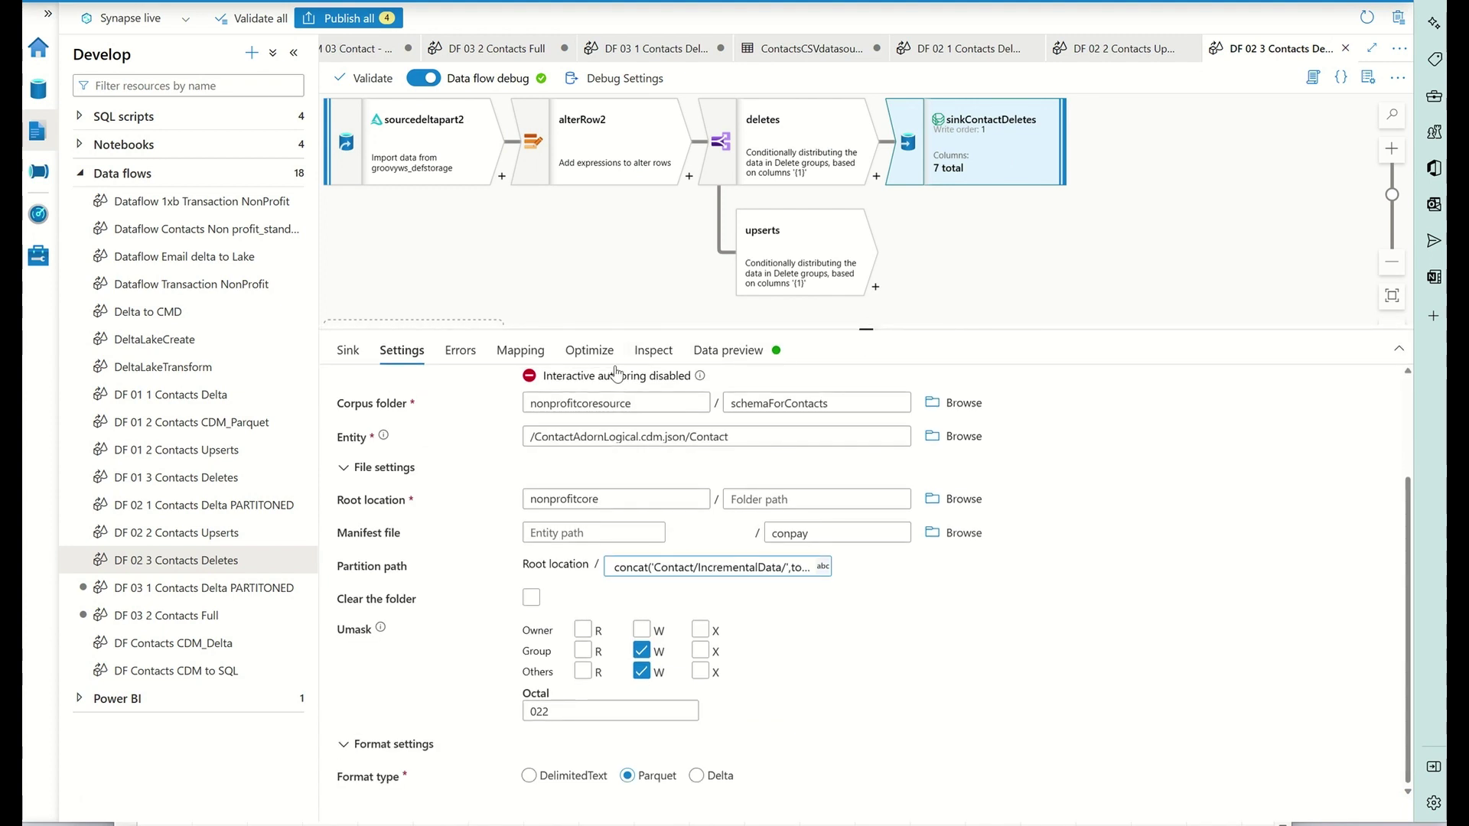
click(639, 442)
drag(590, 450, 519, 441)
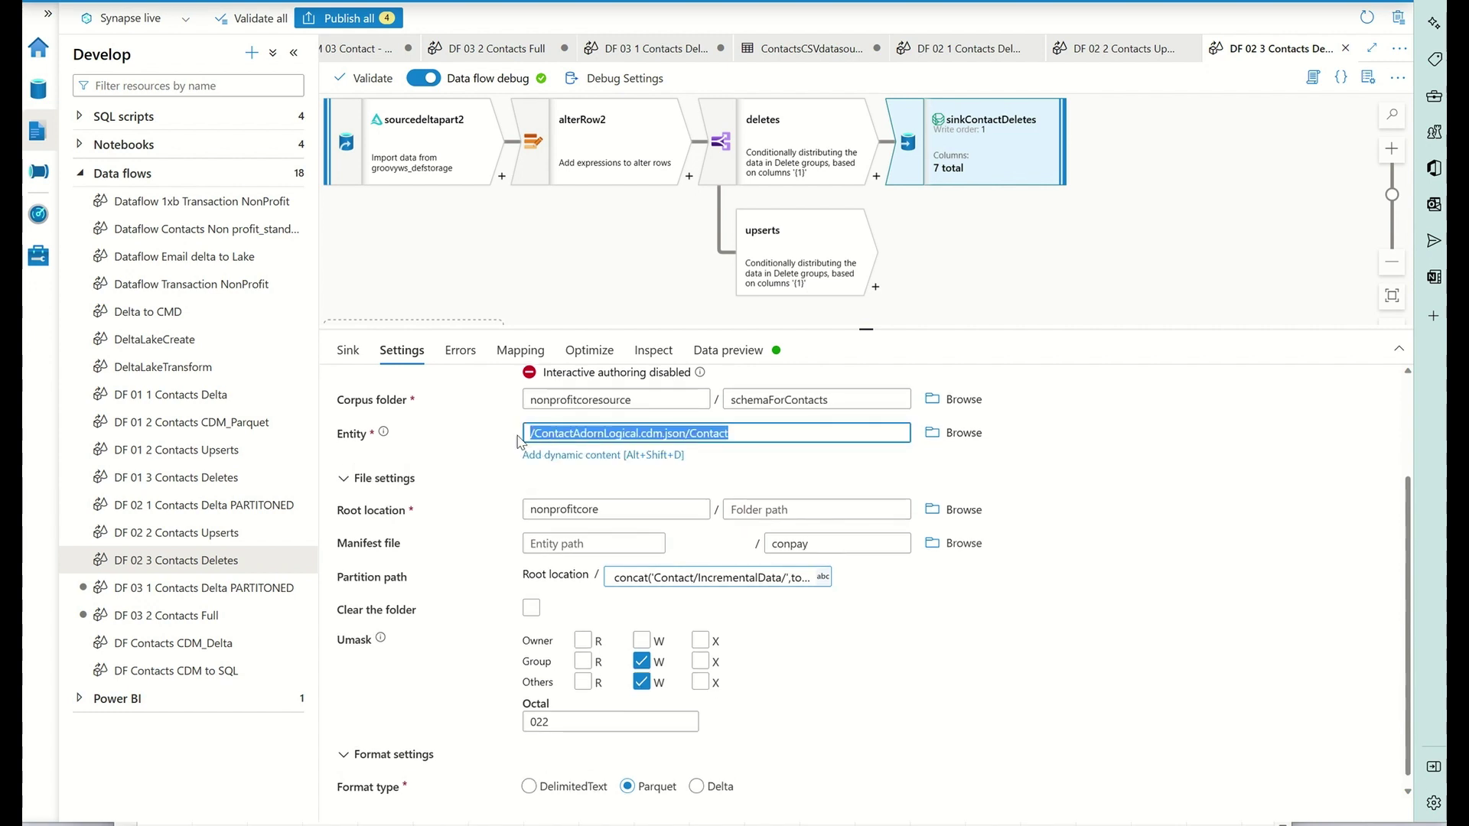
Switch to ContactAdornLogical.cdm.json in Visual Studio Code and examine its entity name and hasAttributes block
key(alt+Tab)
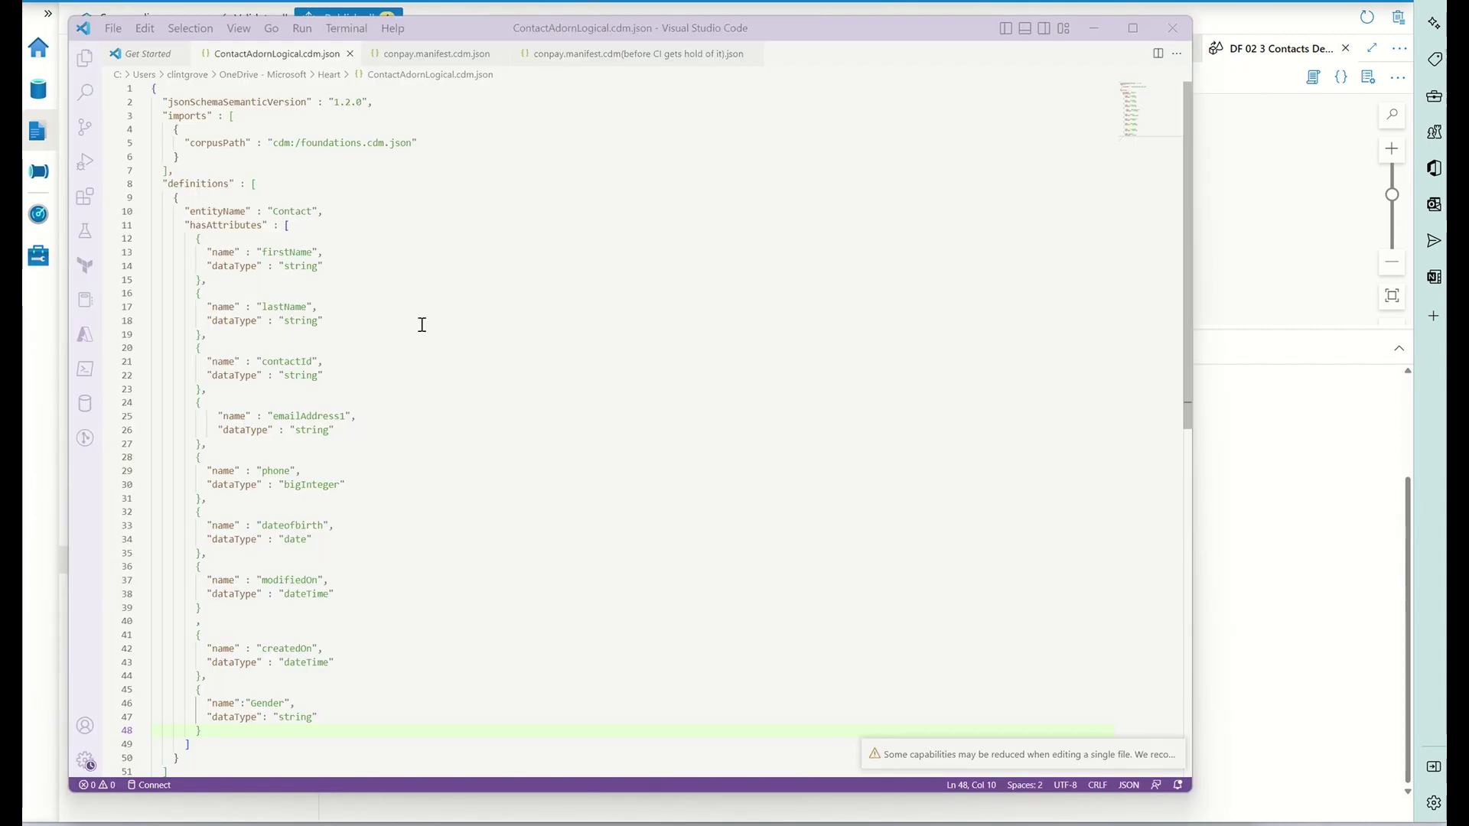
click(323, 320)
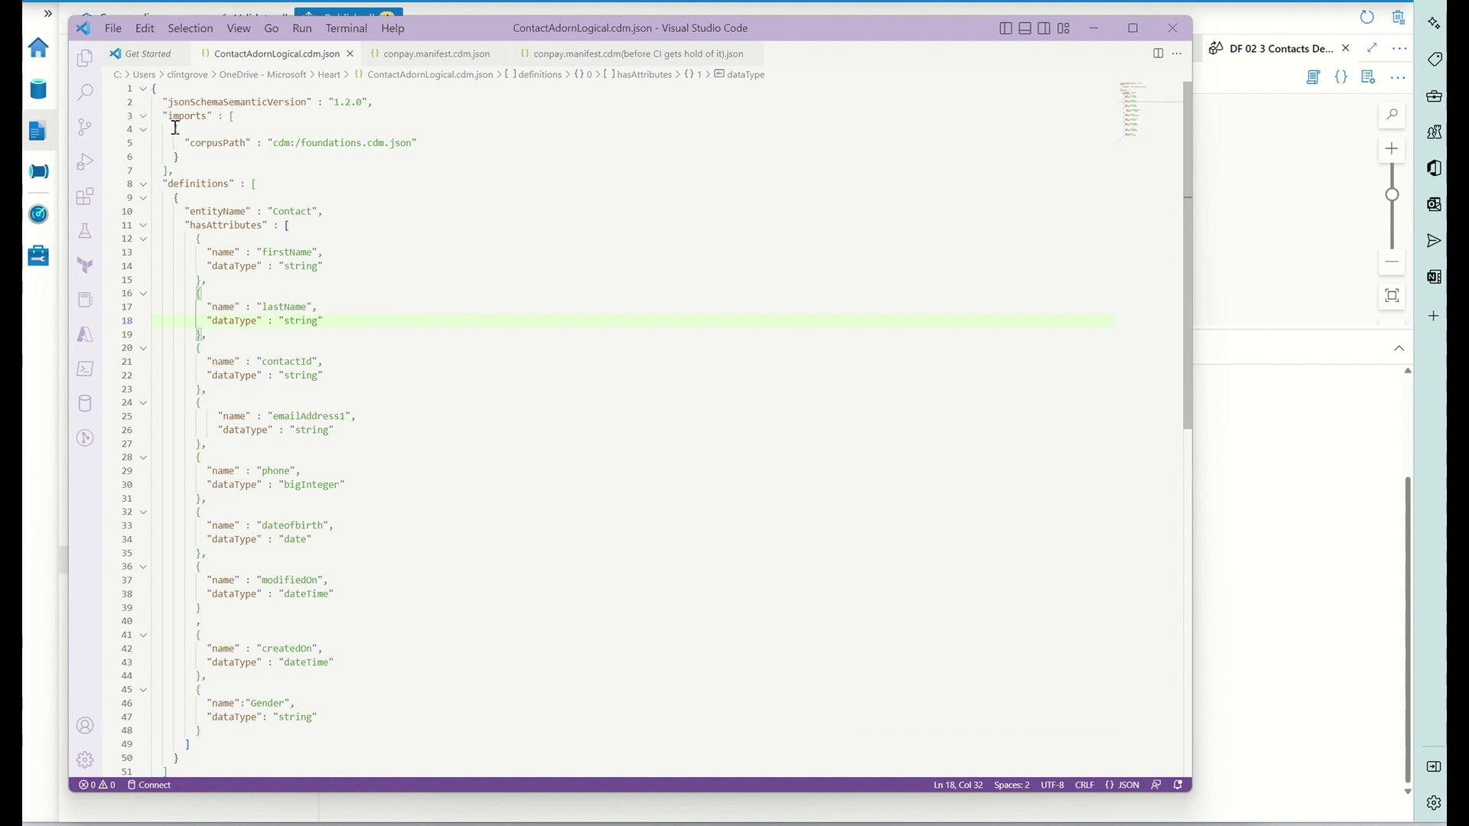
scroll(213, 185, down, 1)
scroll(214, 185, up, 1)
click(287, 211)
double_click(288, 211)
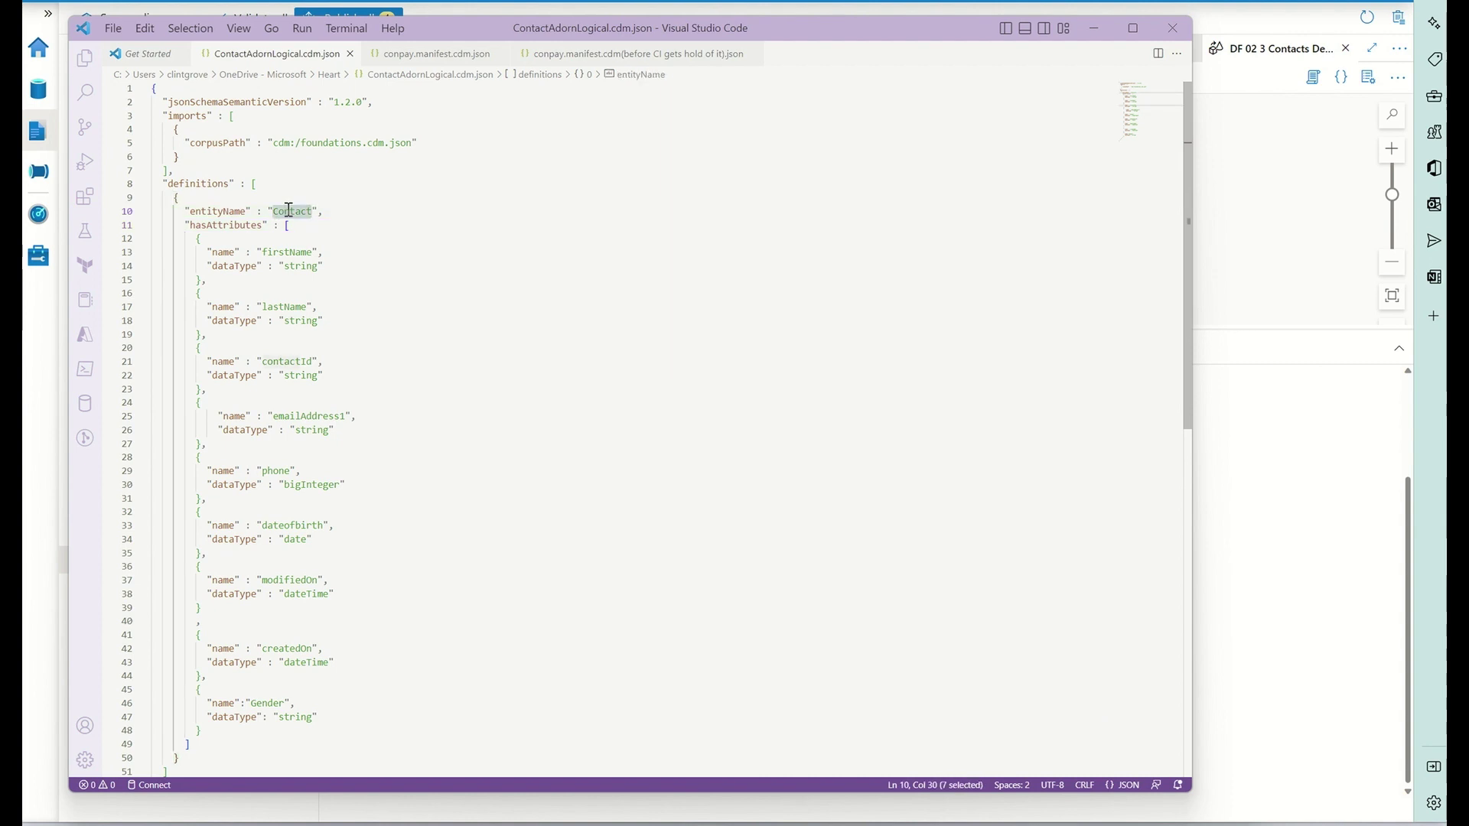
click(189, 223)
click(143, 227)
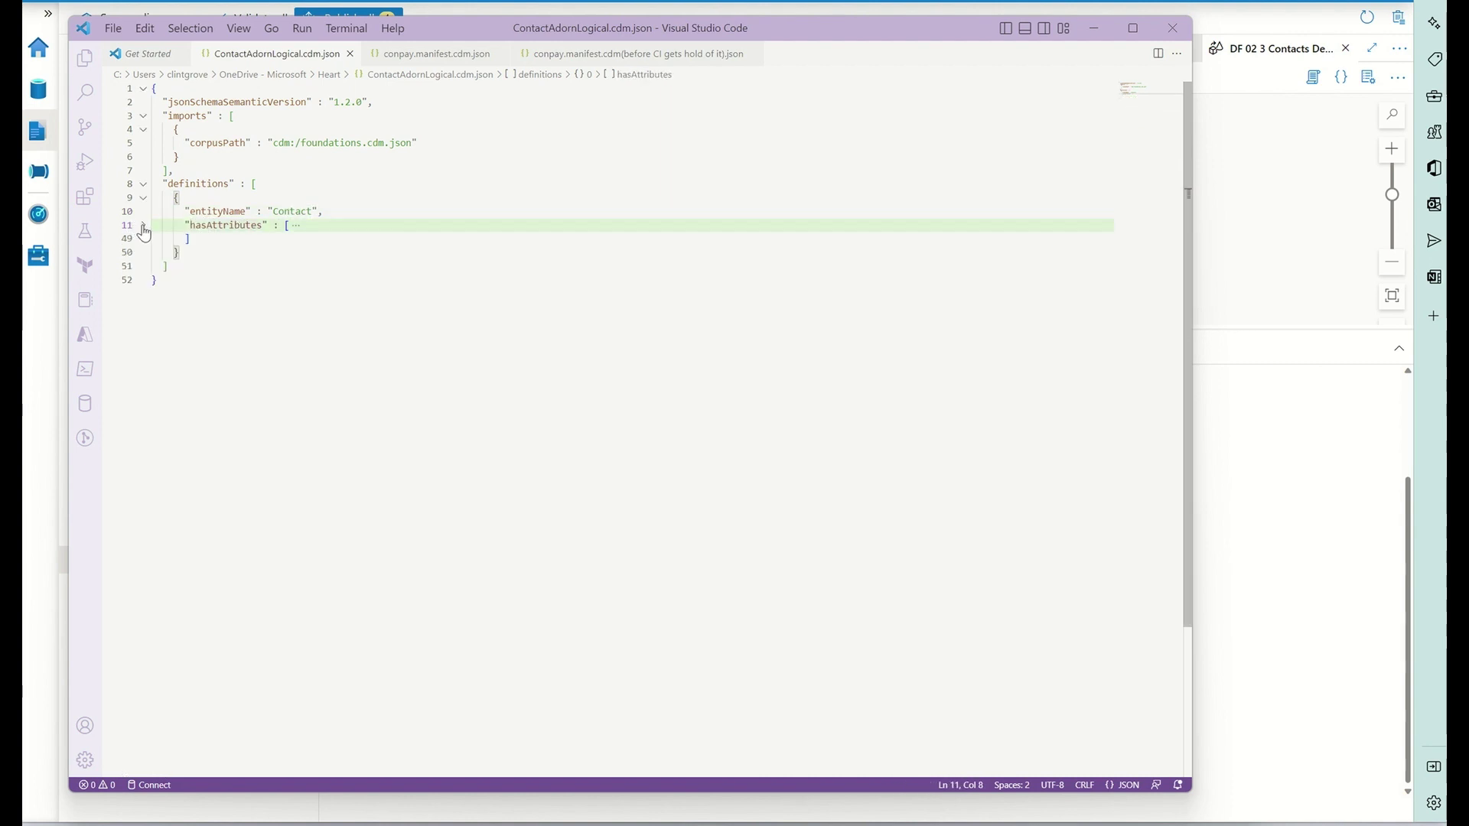
click(143, 227)
scroll(354, 374, down, 2)
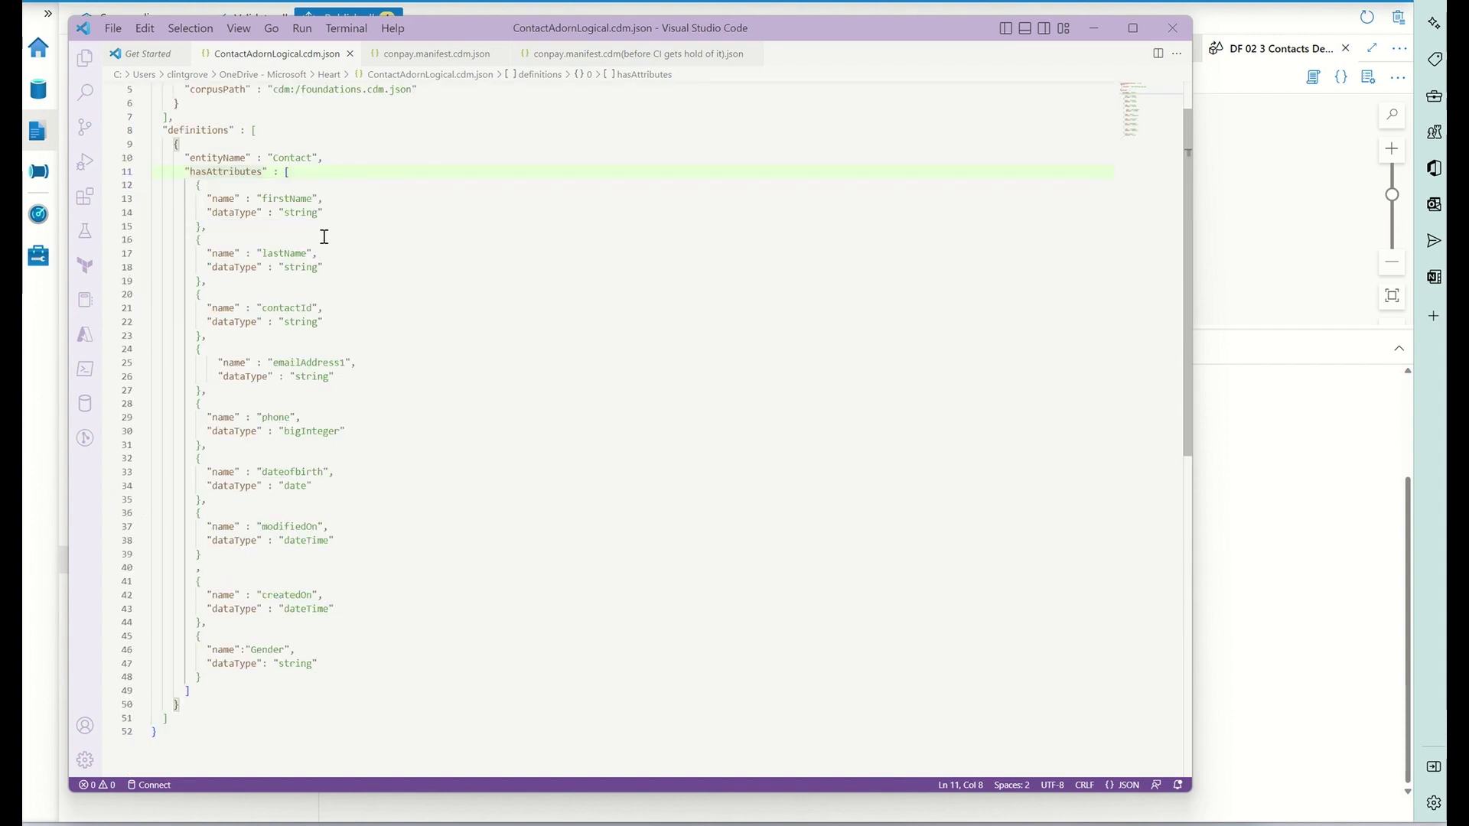
Review the Contact entity's attribute definitions from firstName, lastName and contactId through emailAddress1, phone, dateofbirth and modifiedOn
double_click(289, 199)
double_click(284, 253)
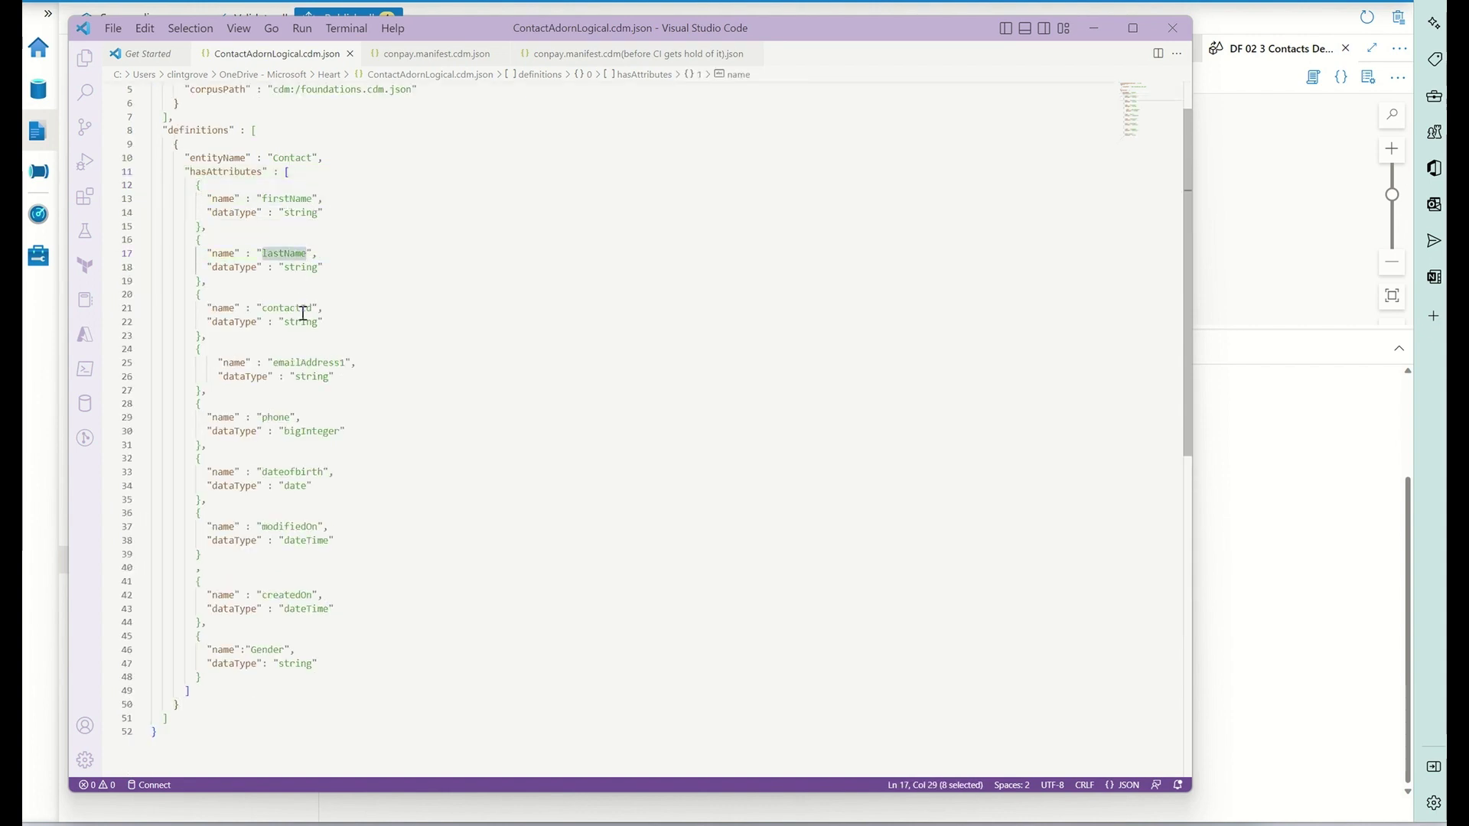
double_click(303, 308)
double_click(306, 363)
click(295, 421)
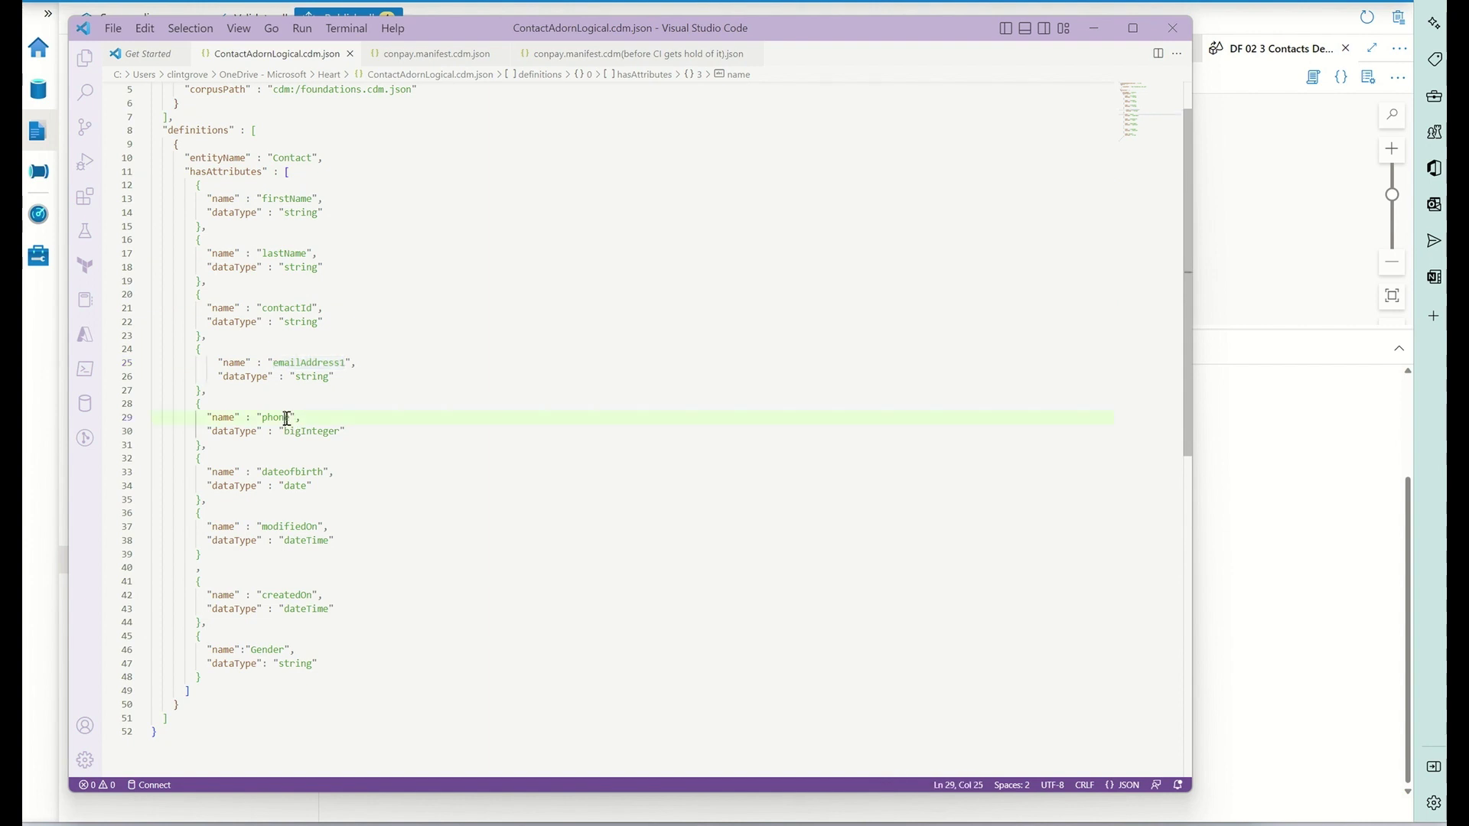
double_click(285, 471)
click(279, 526)
scroll(279, 526, up, 2)
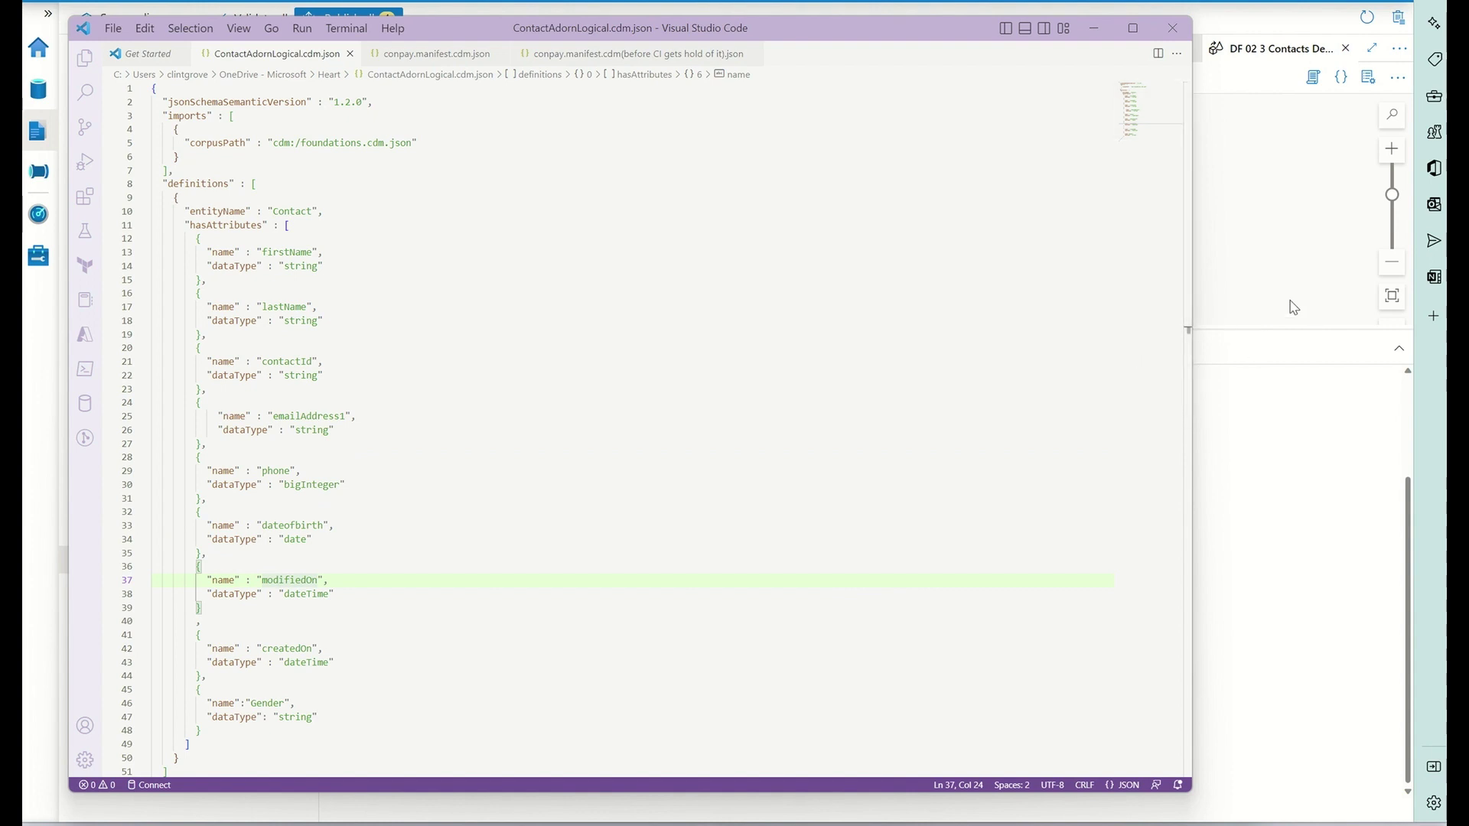
Return to the sinkContactDeletes settings in Synapse, try the Standard entity reference type and restore Custom
click(1221, 519)
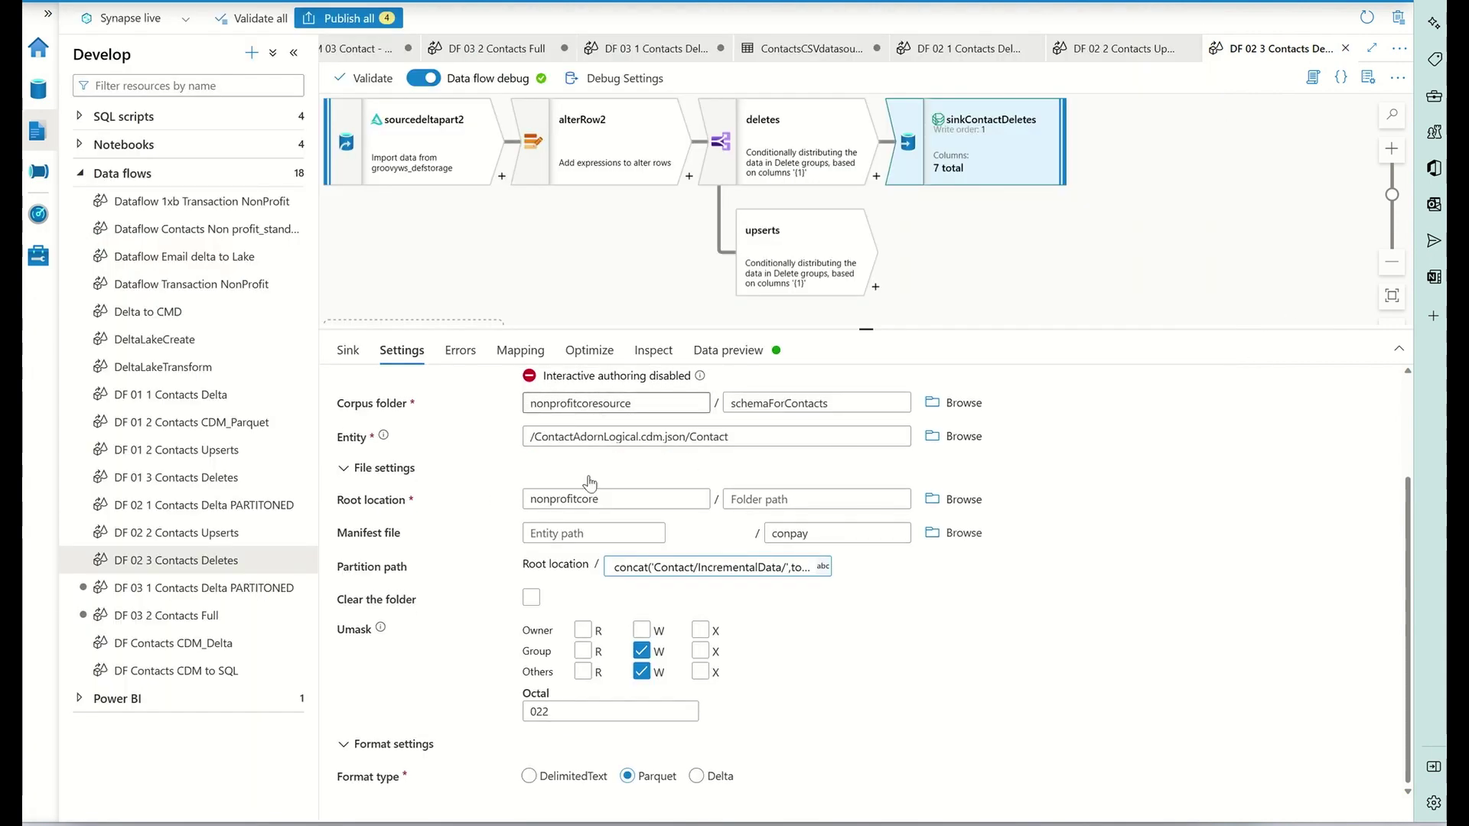
scroll(566, 406, up, 2)
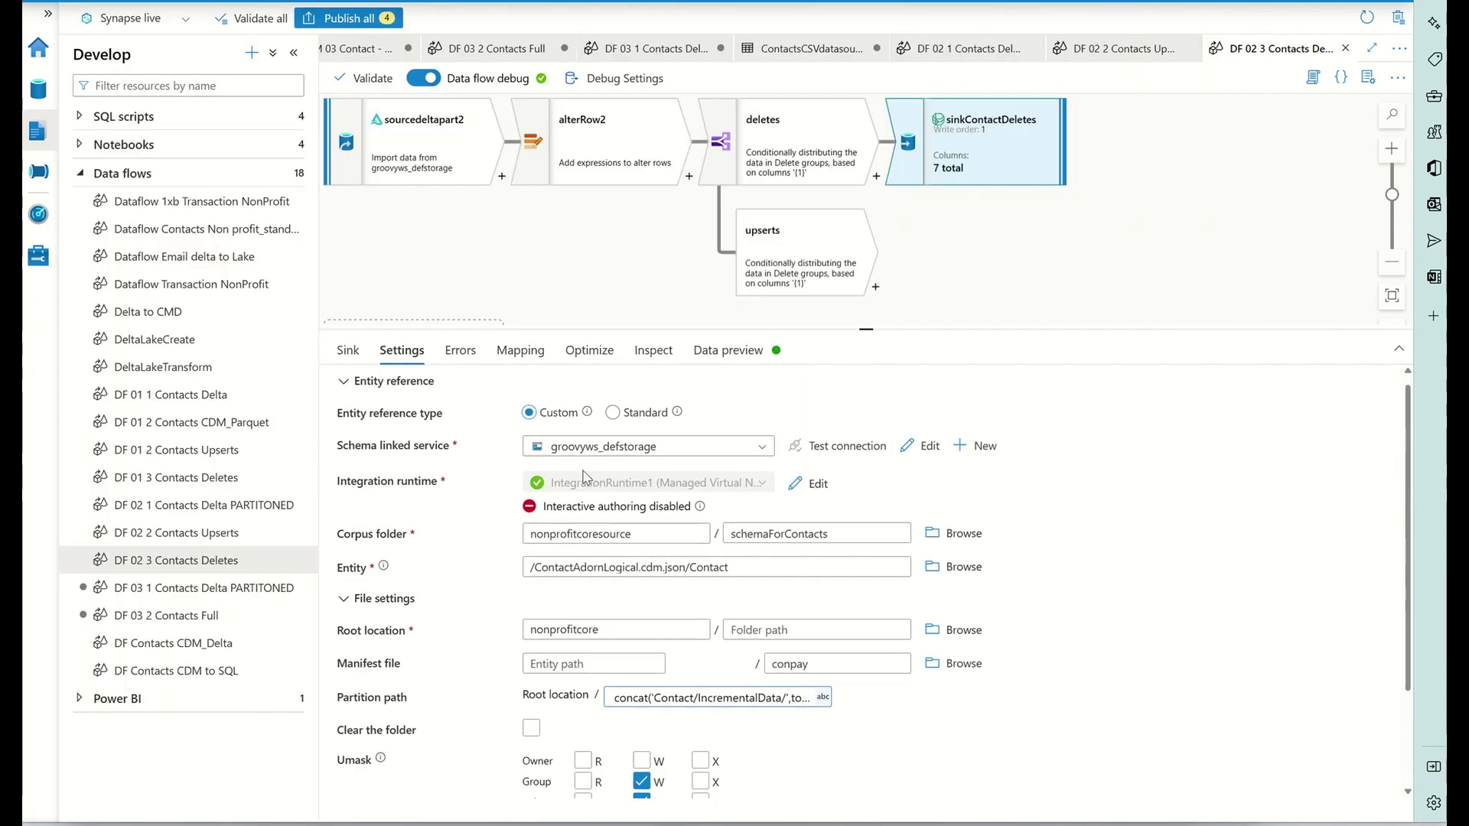
click(627, 418)
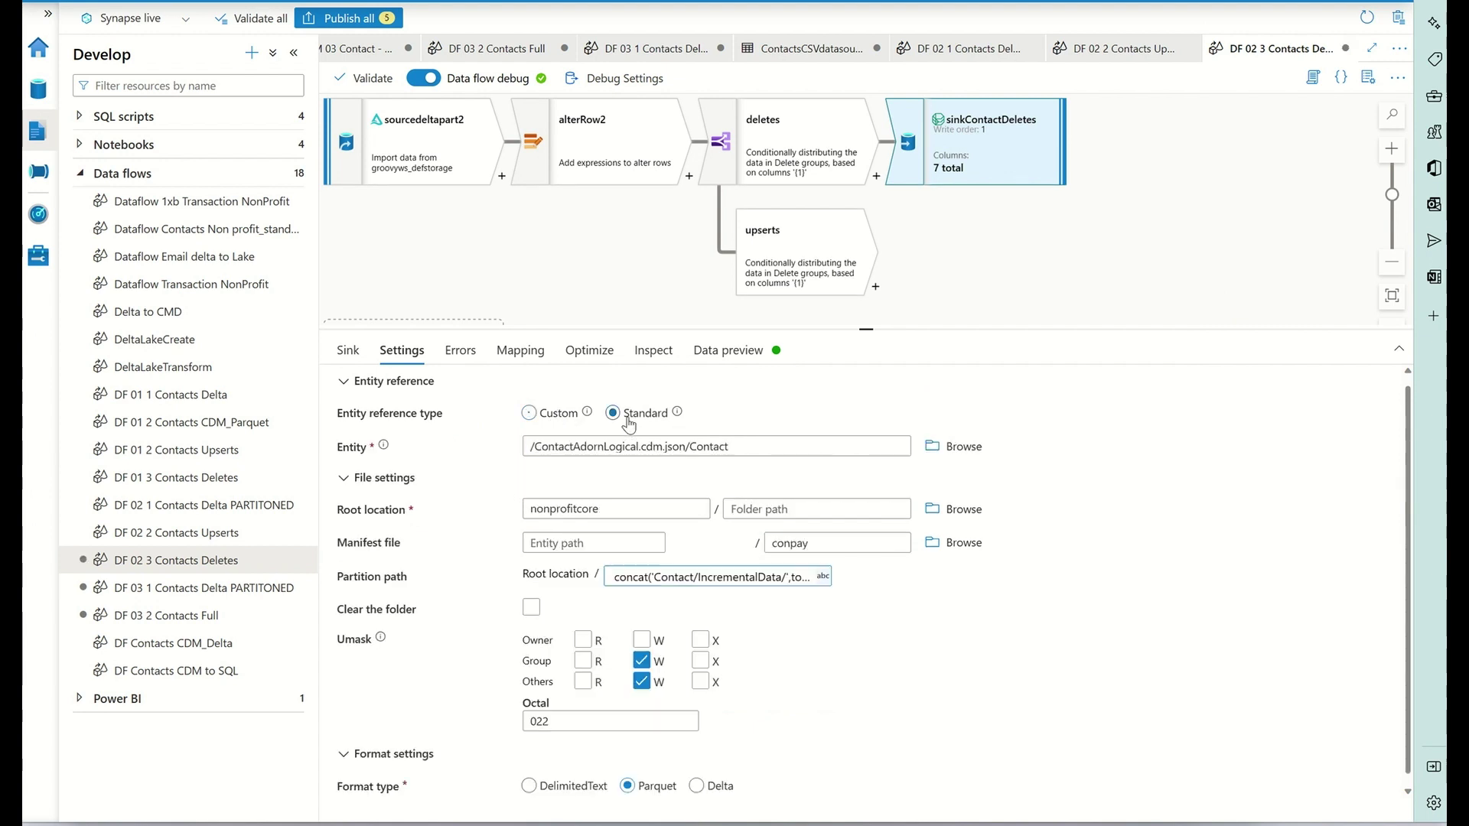
click(576, 423)
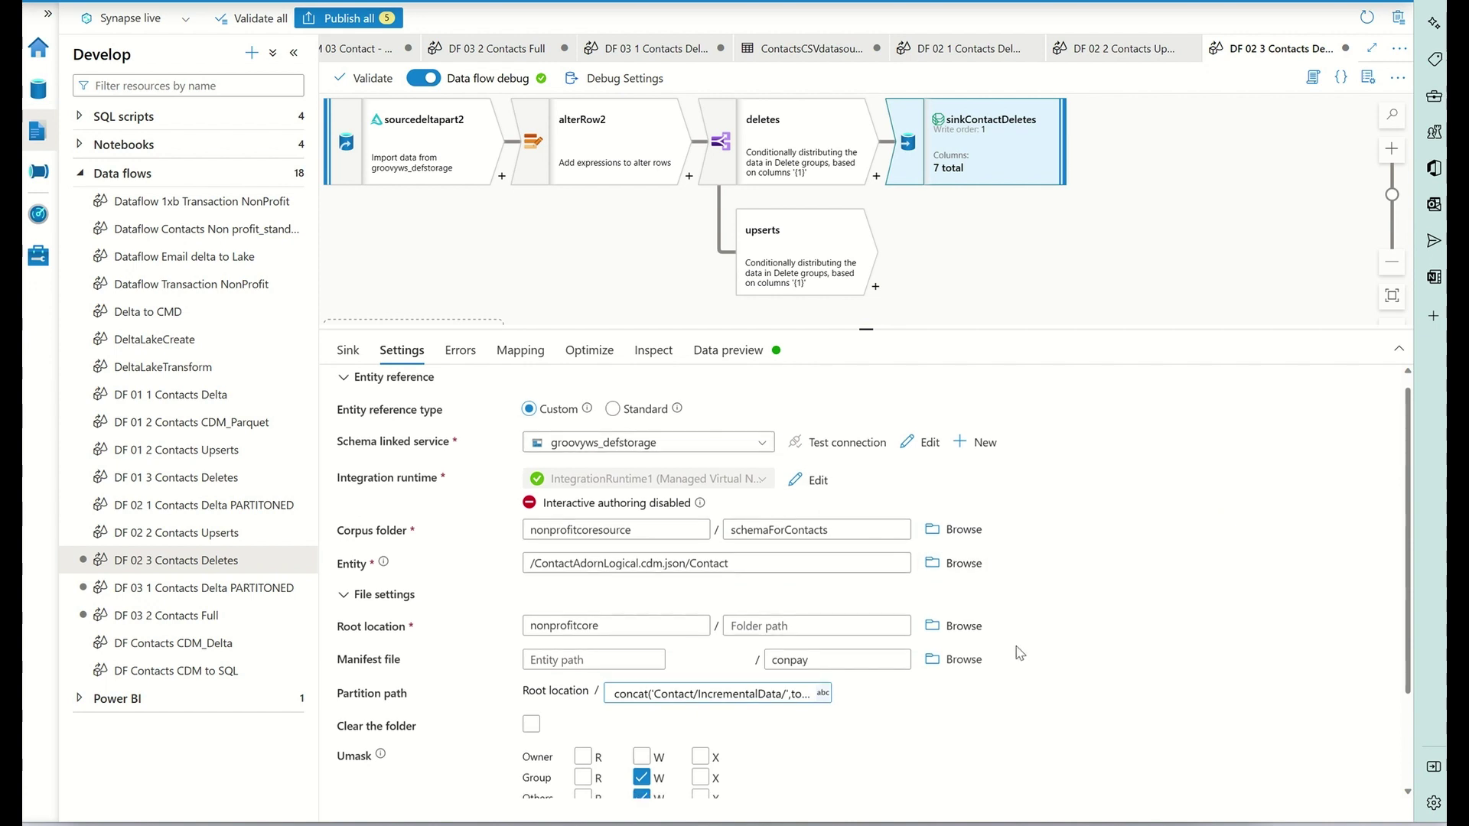
Check the sink's nonprofitcore root location, switch to Azure Storage Explorer and open the nonprofitcore container
scroll(1020, 652, down, 1)
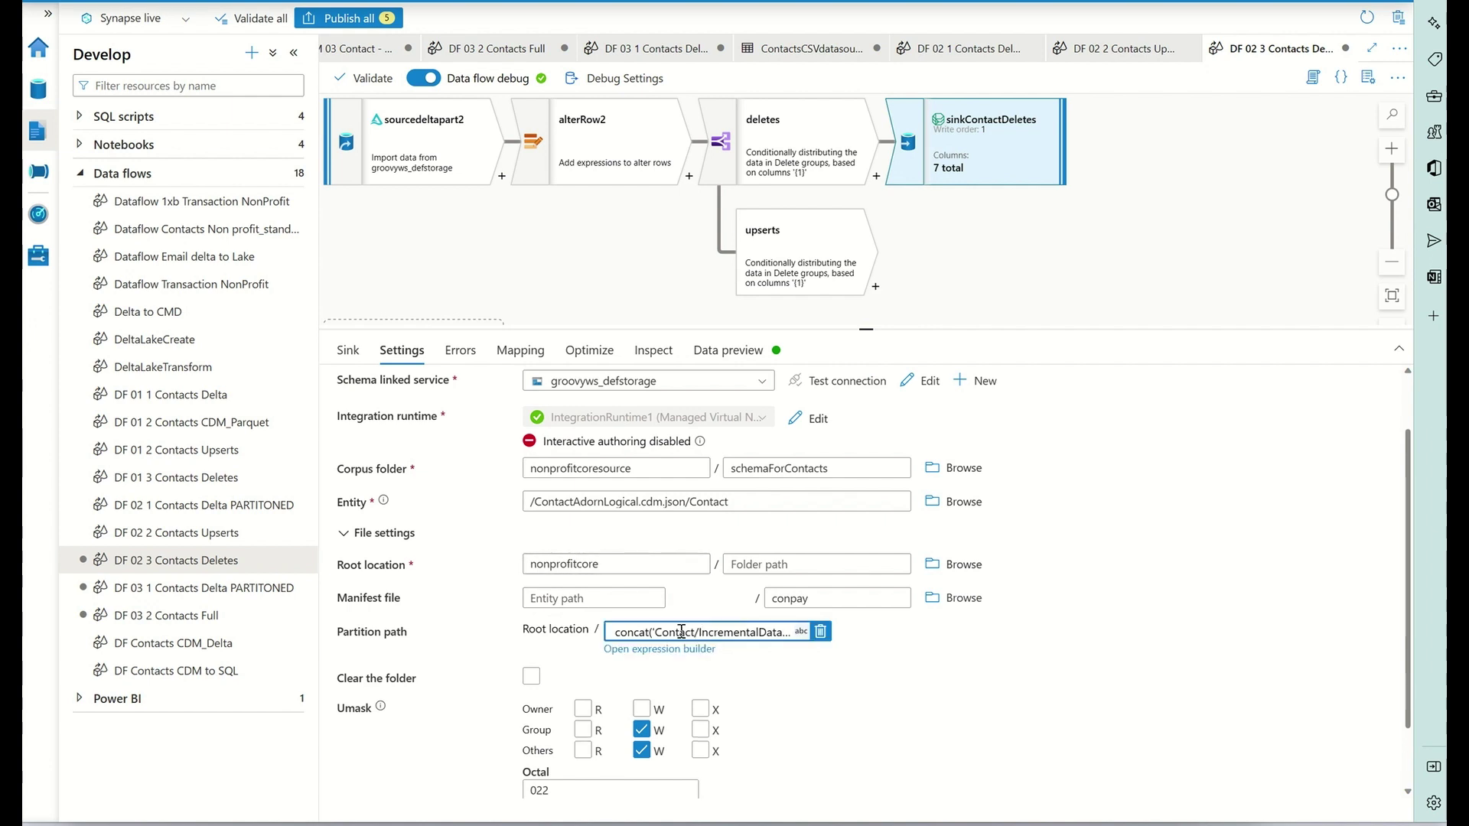
double_click(570, 566)
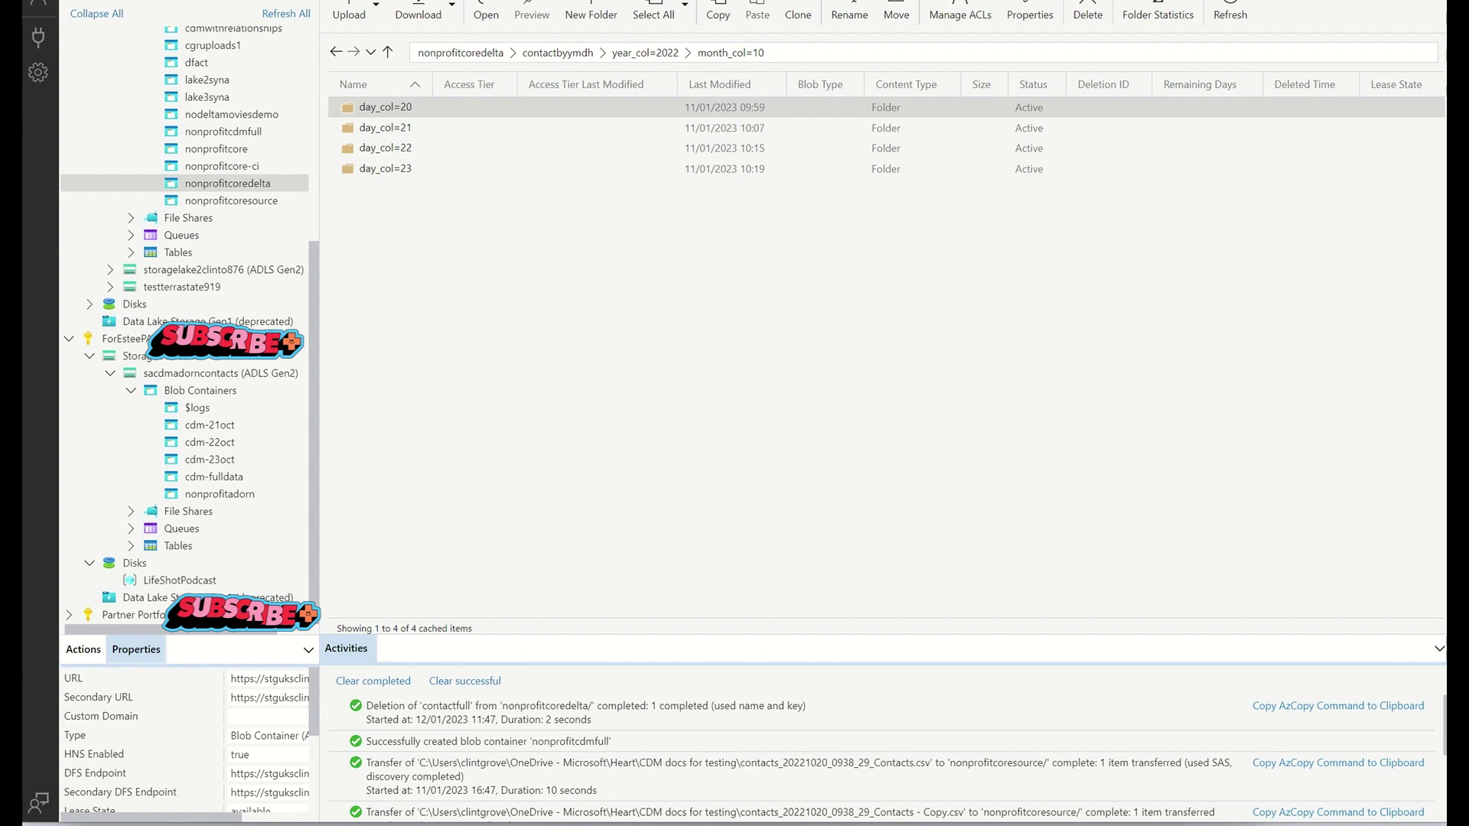
click(216, 150)
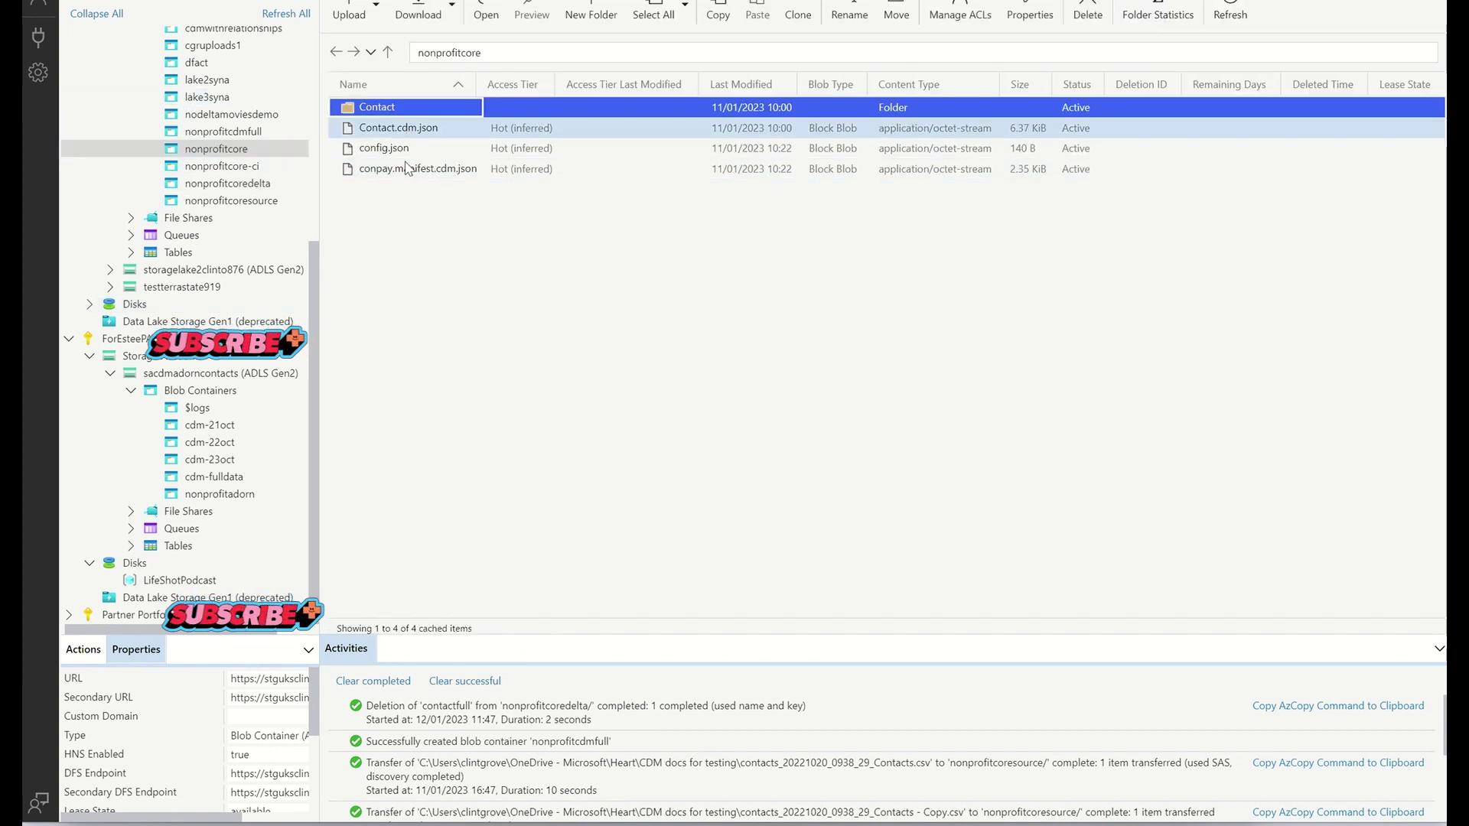
click(456, 54)
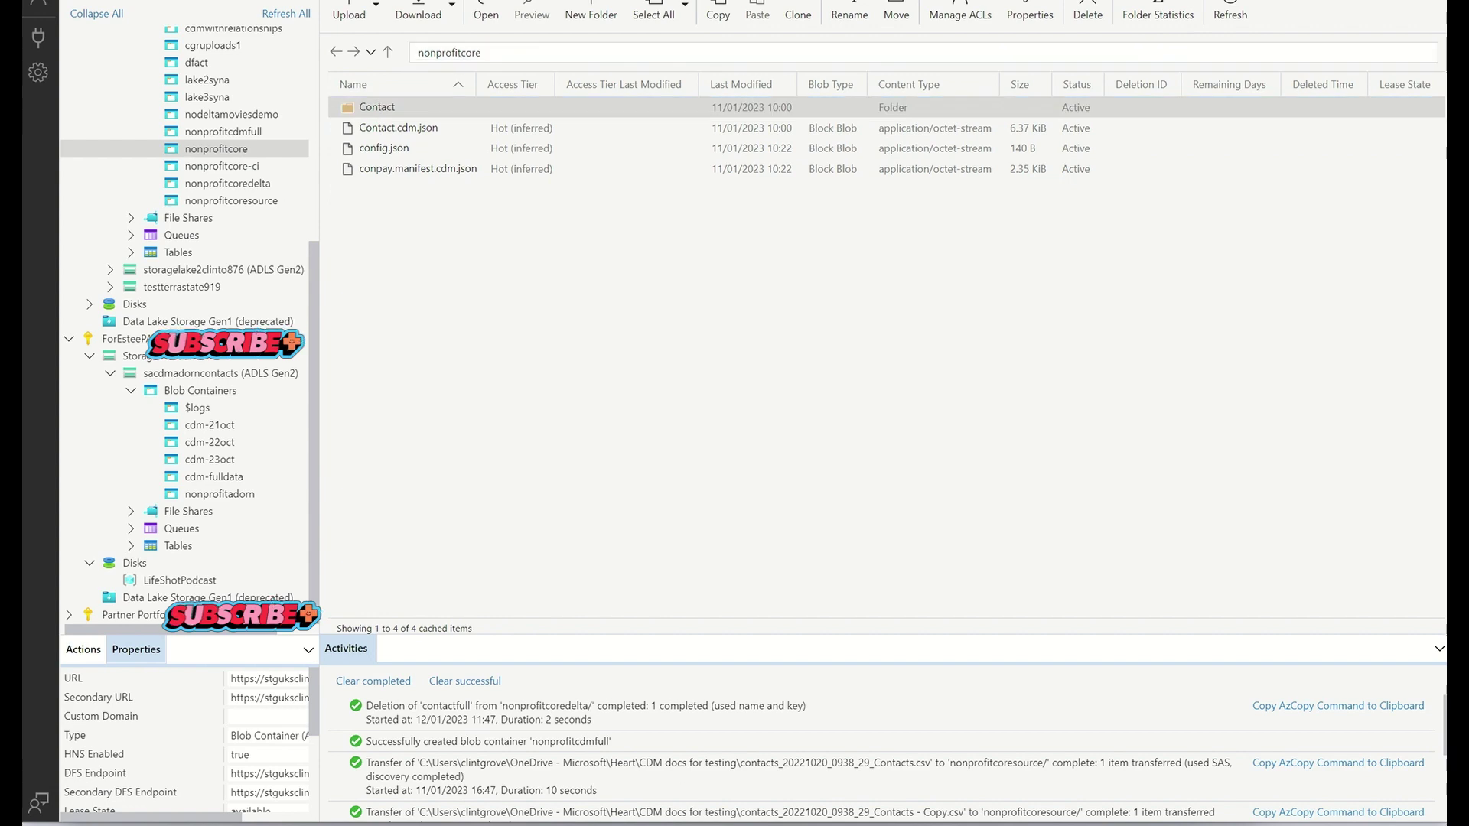
Return to the sinkContactDeletes settings in Synapse and check the conpay manifest file name
key(alt+Tab)
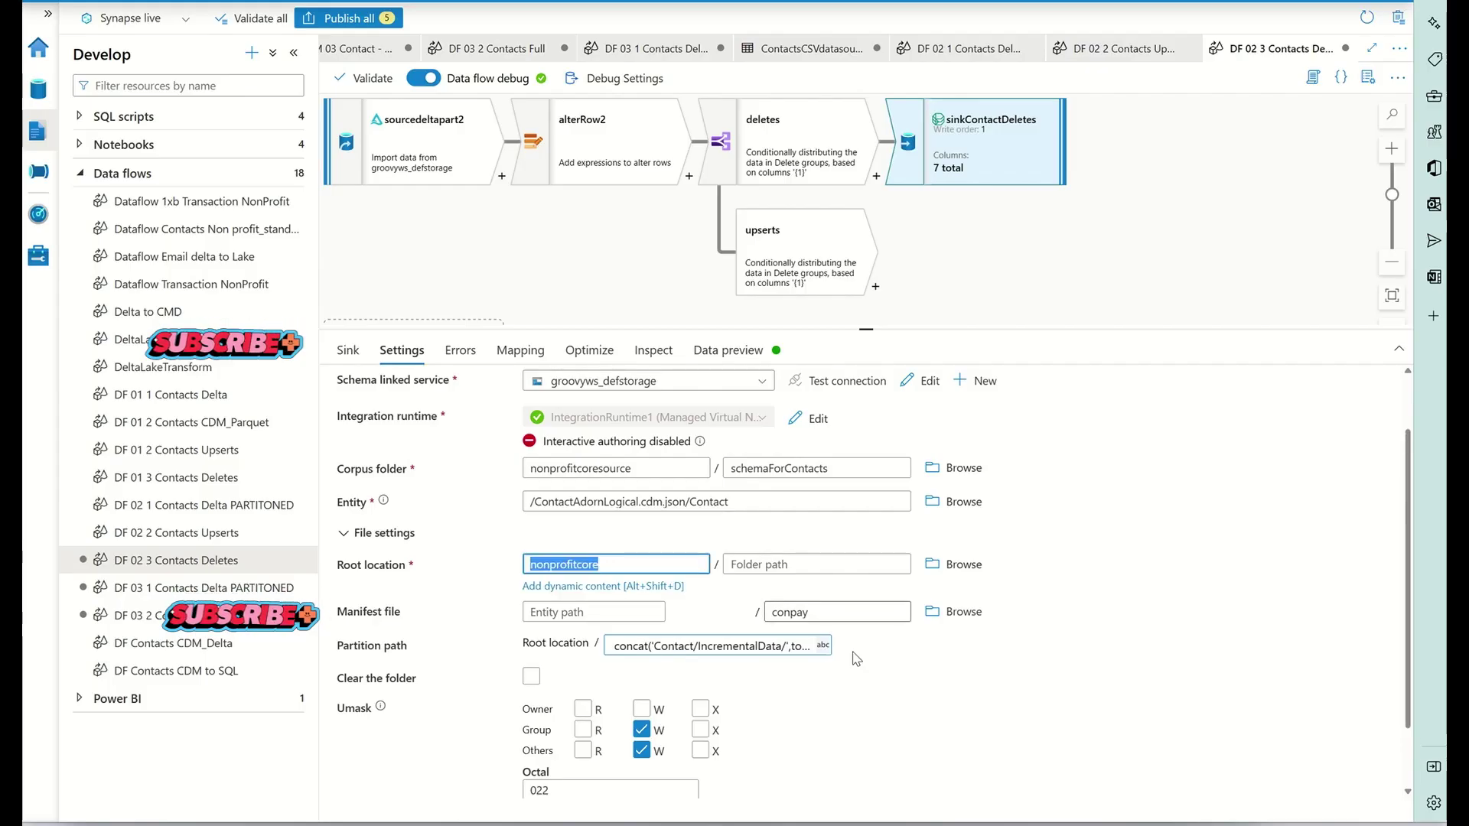
click(677, 626)
click(786, 598)
double_click(782, 600)
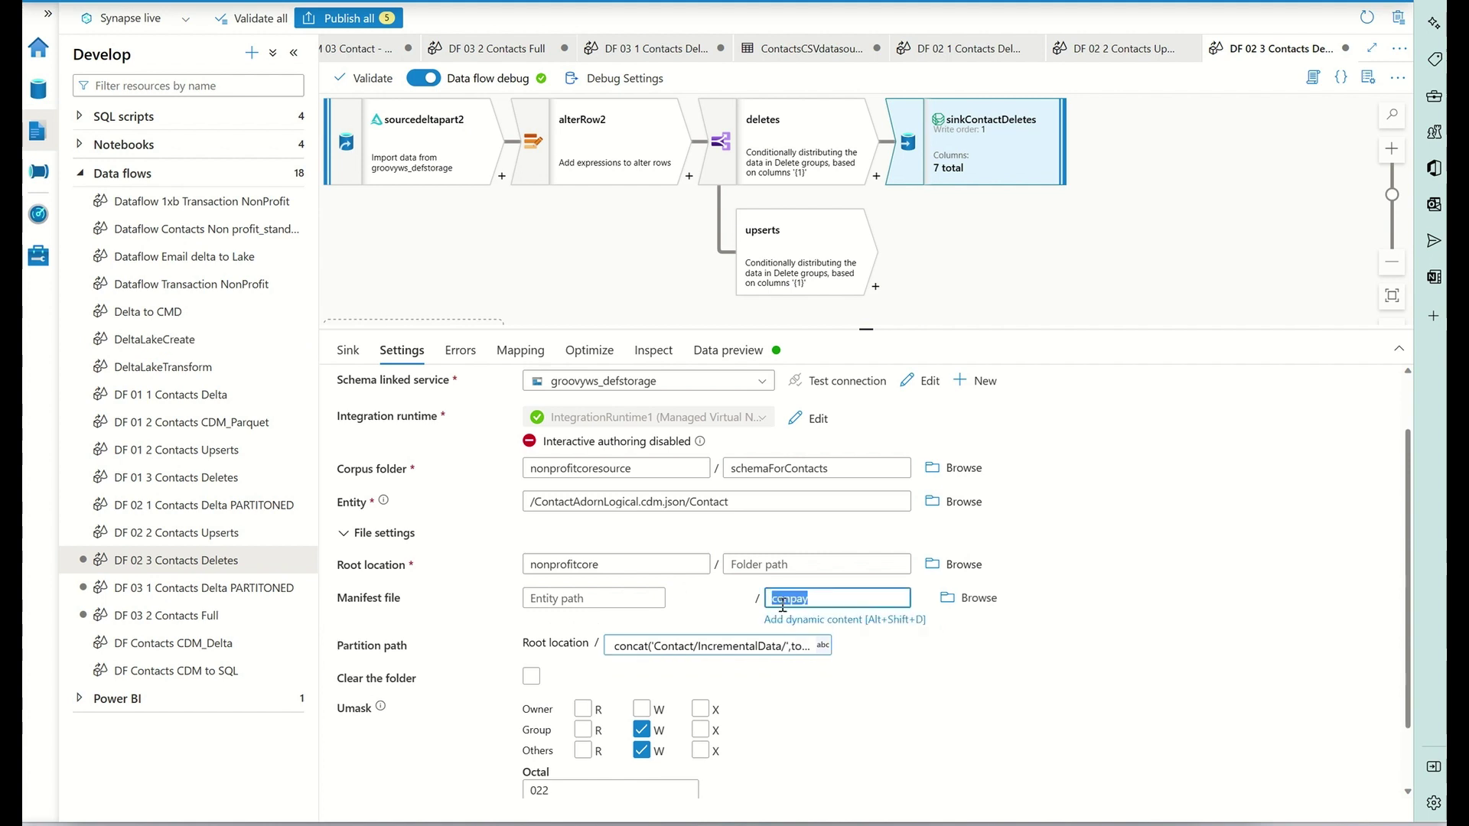
key(alt+Tab)
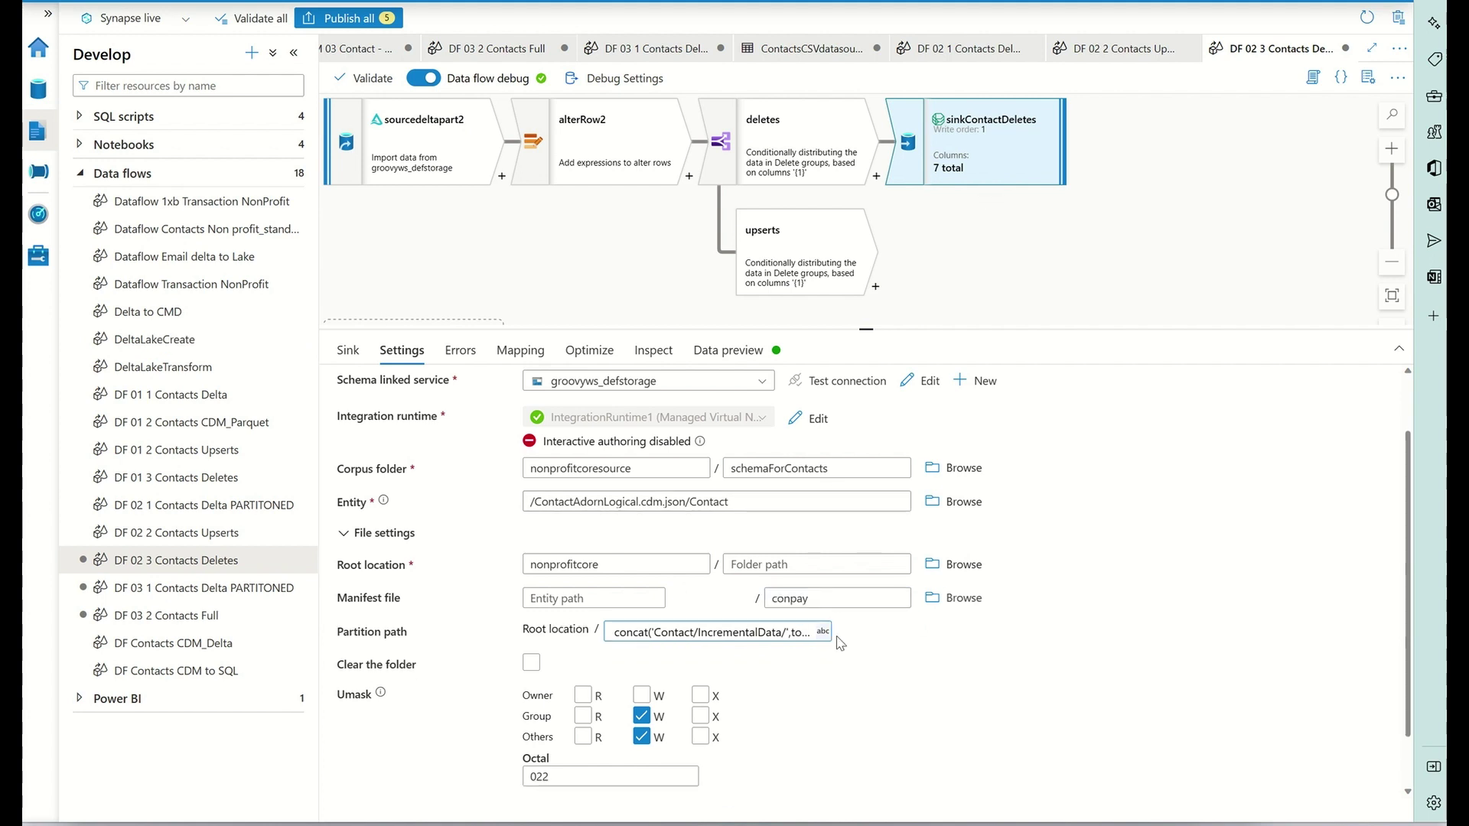
click(793, 599)
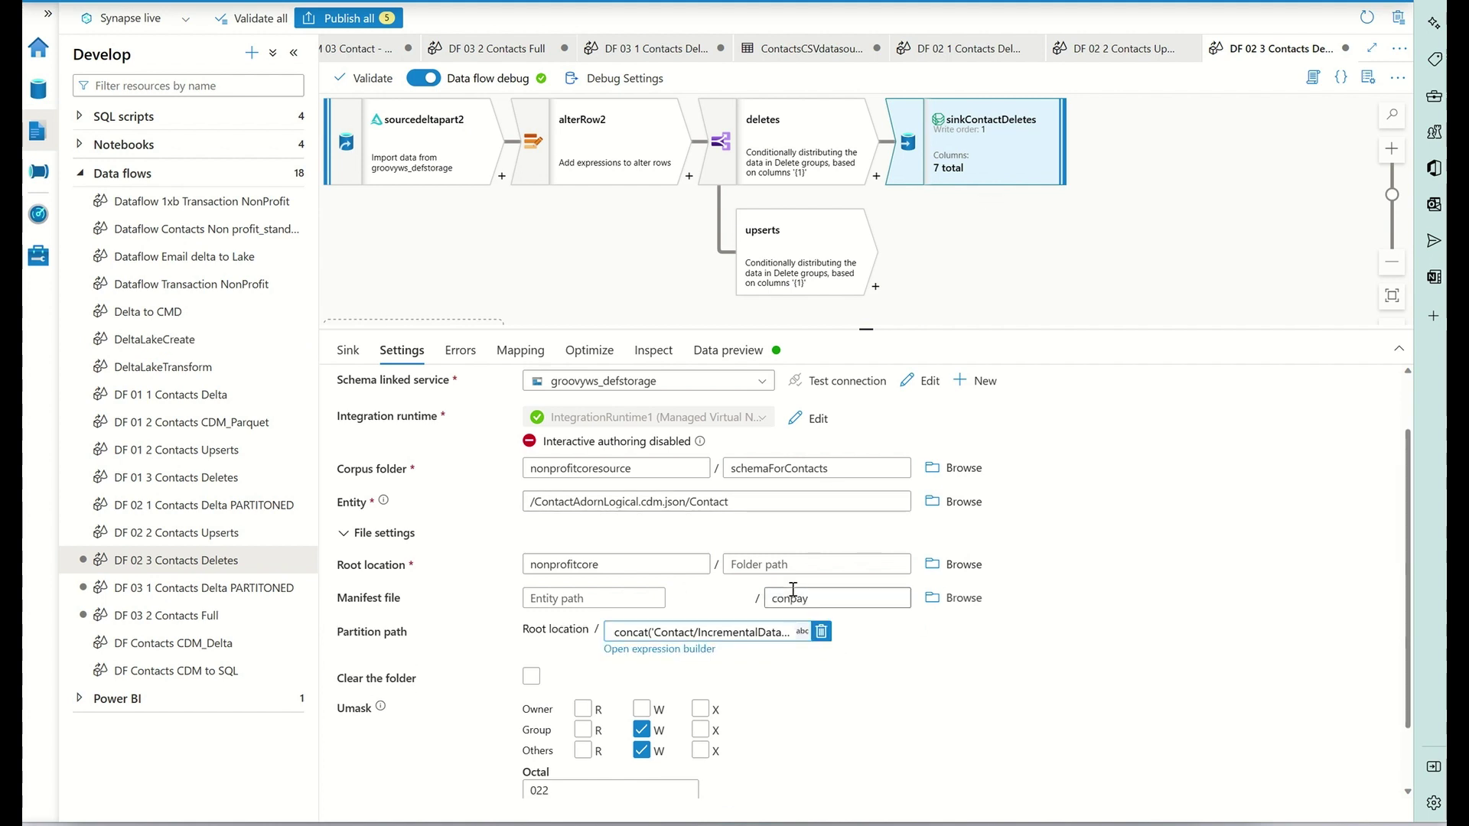
click(935, 702)
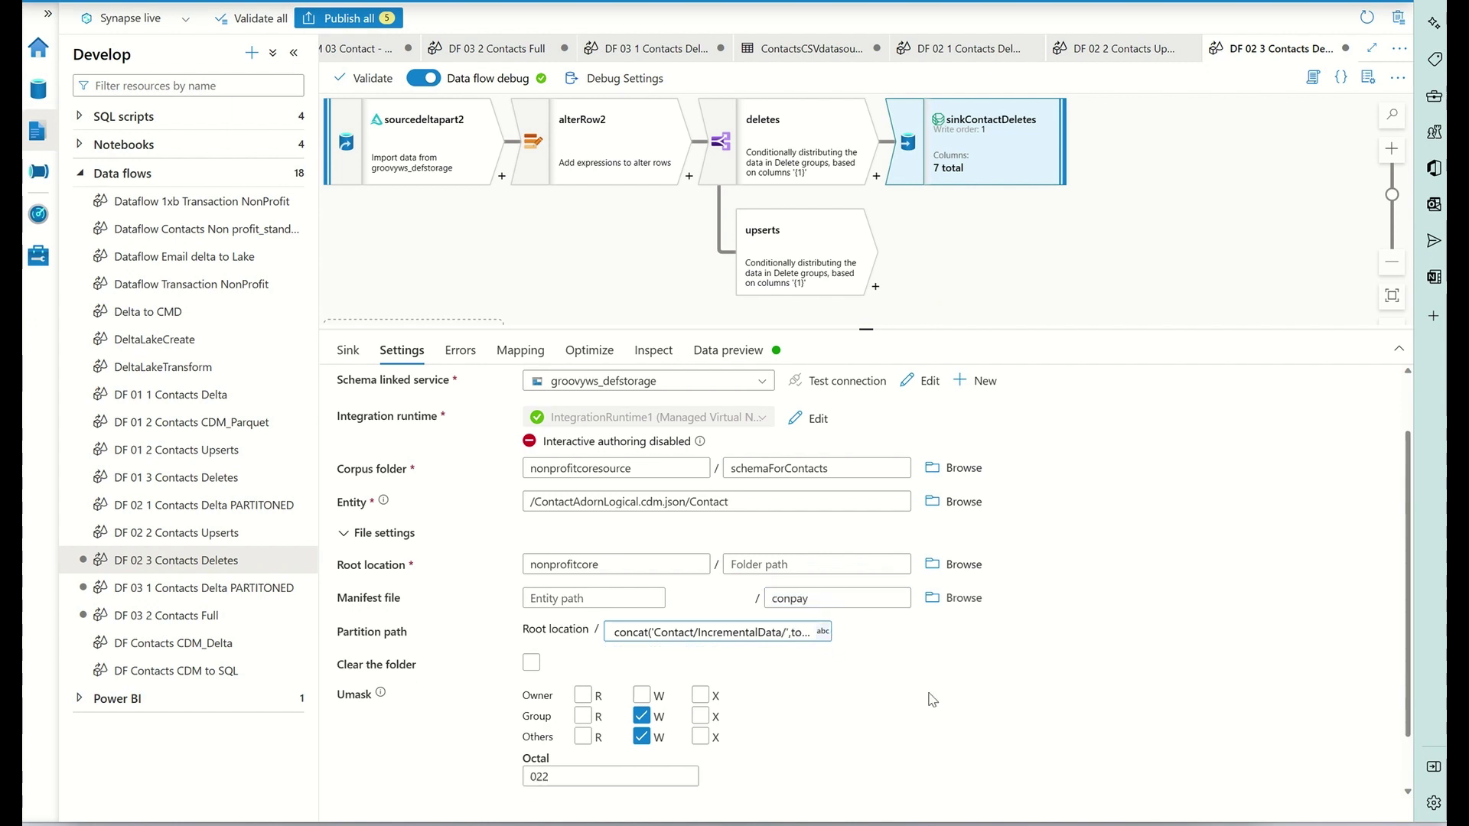
Review the sink's entity reference /ContactAdornLogical.cdm.json/Contact, focusing on its Contact part
scroll(865, 665, up, 1)
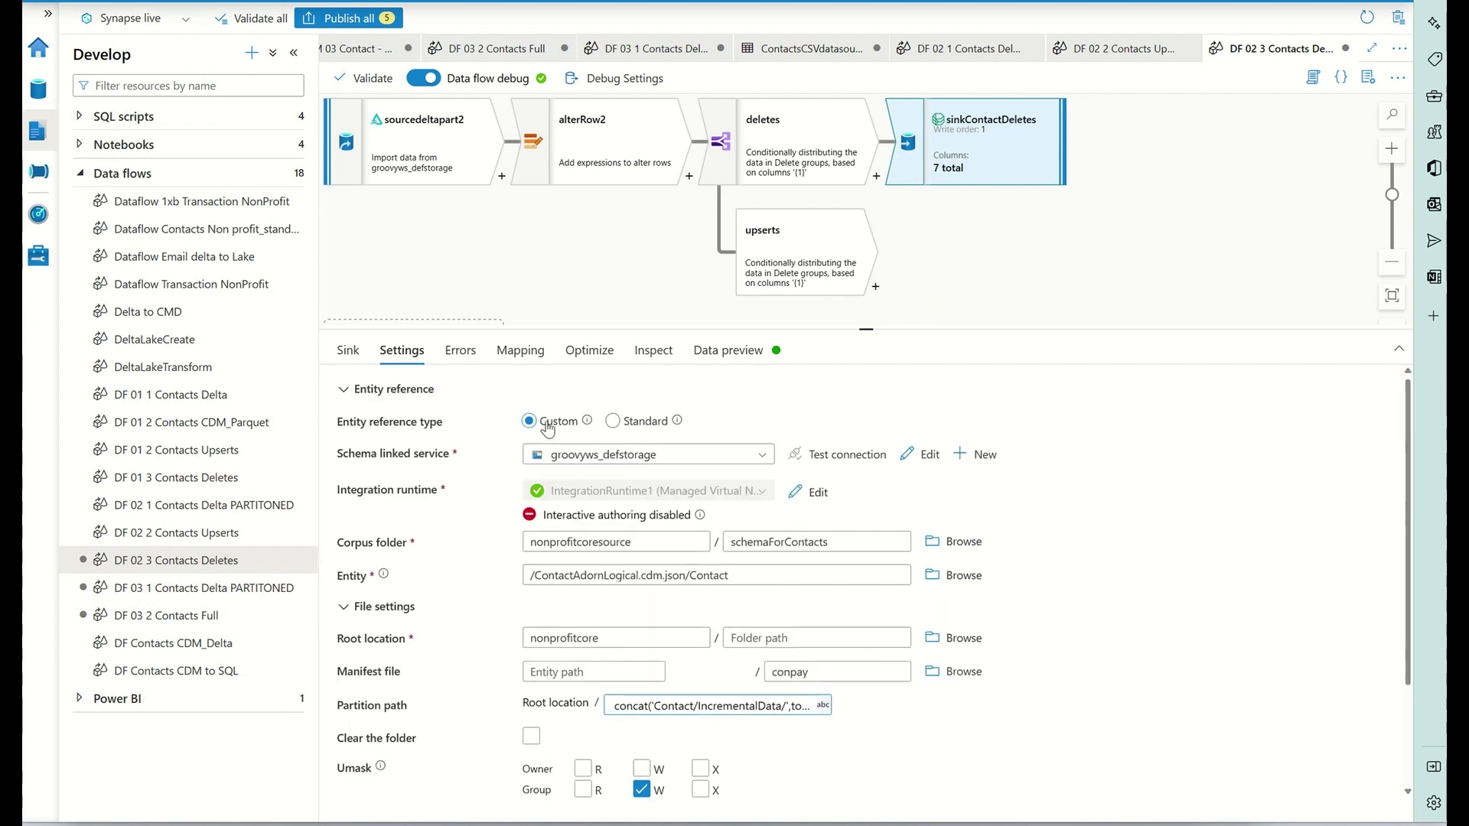
double_click(673, 573)
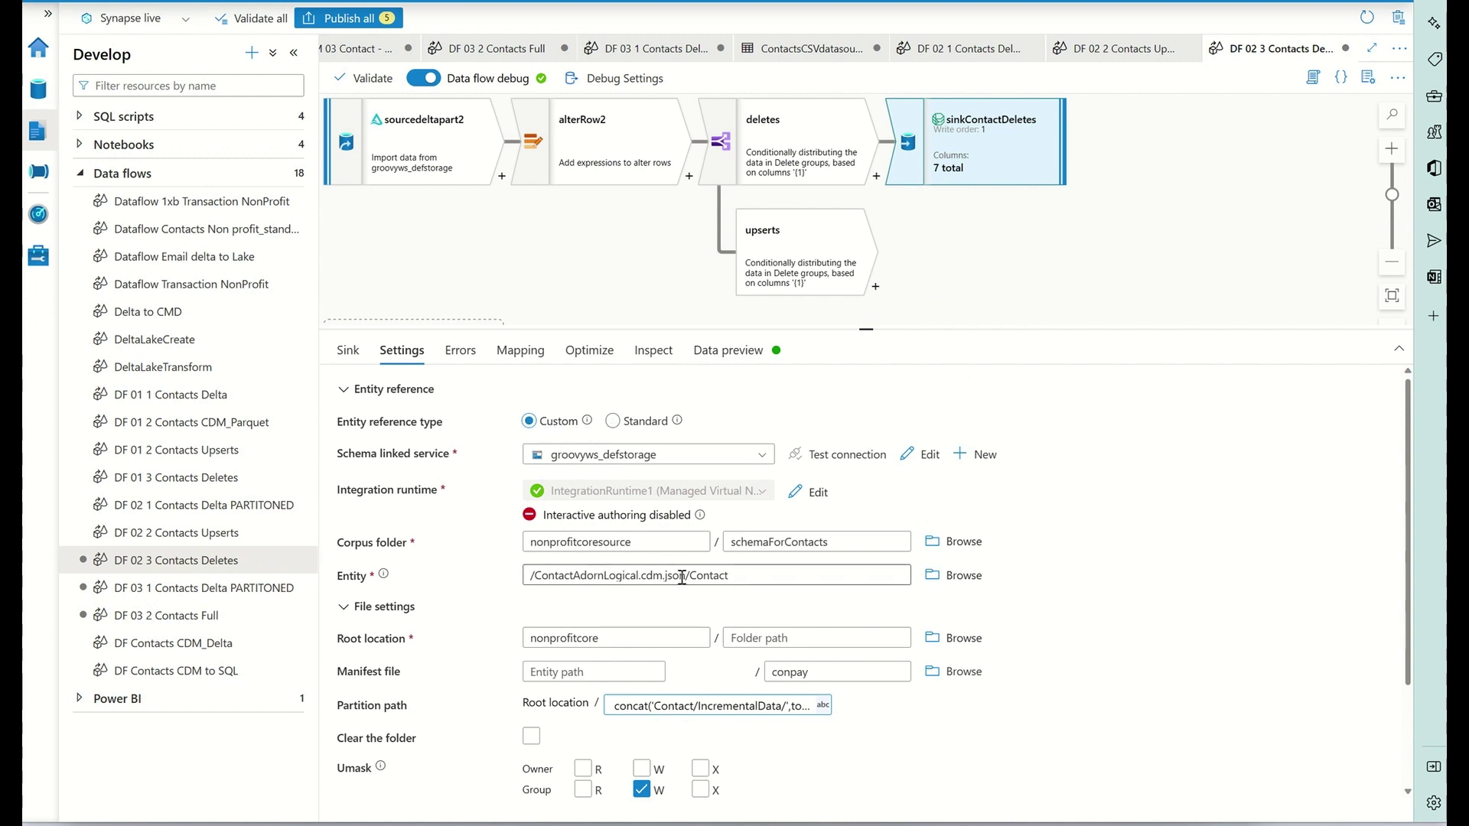
drag(743, 579, 516, 583)
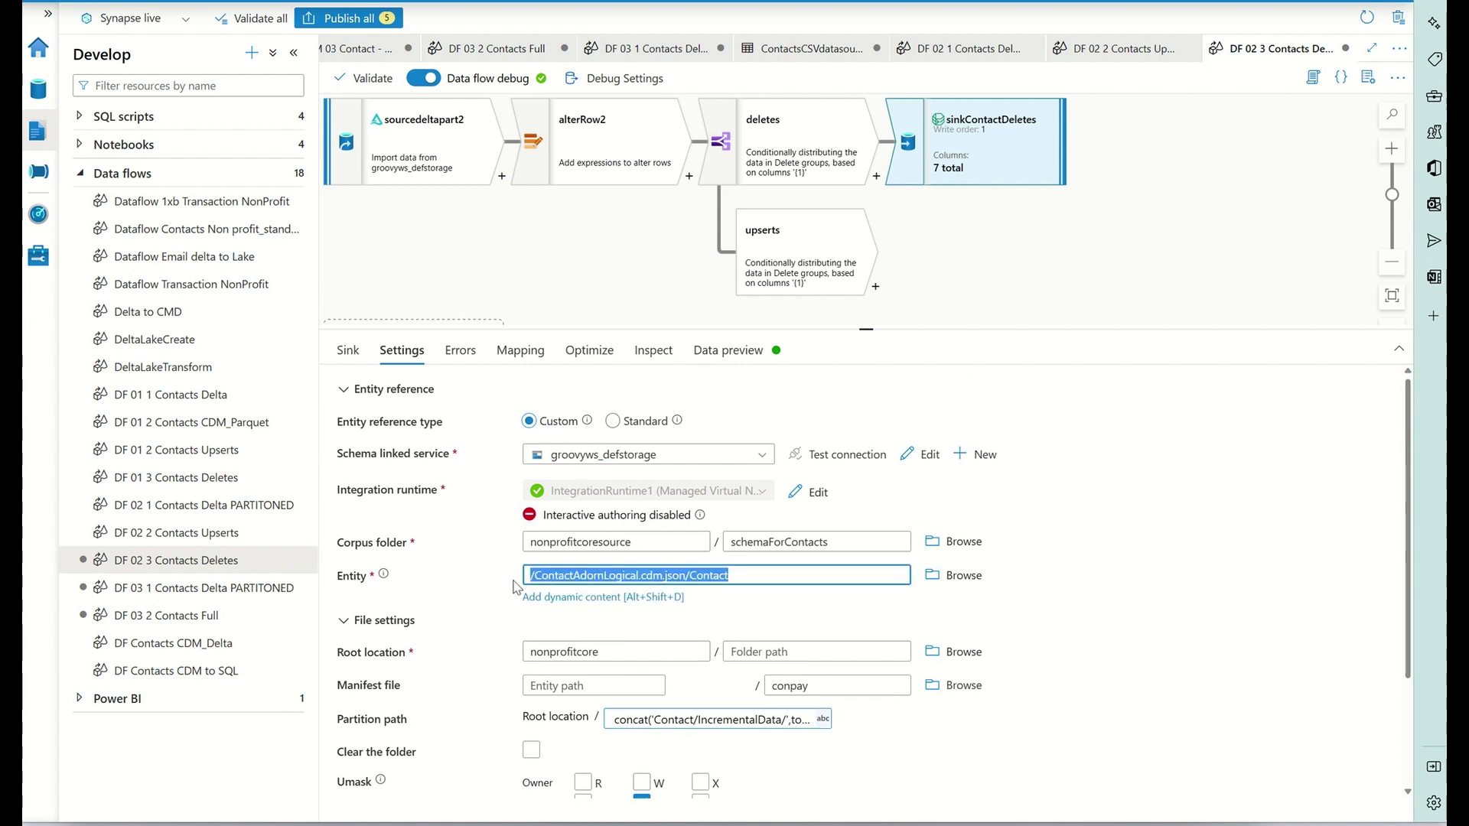
click(642, 575)
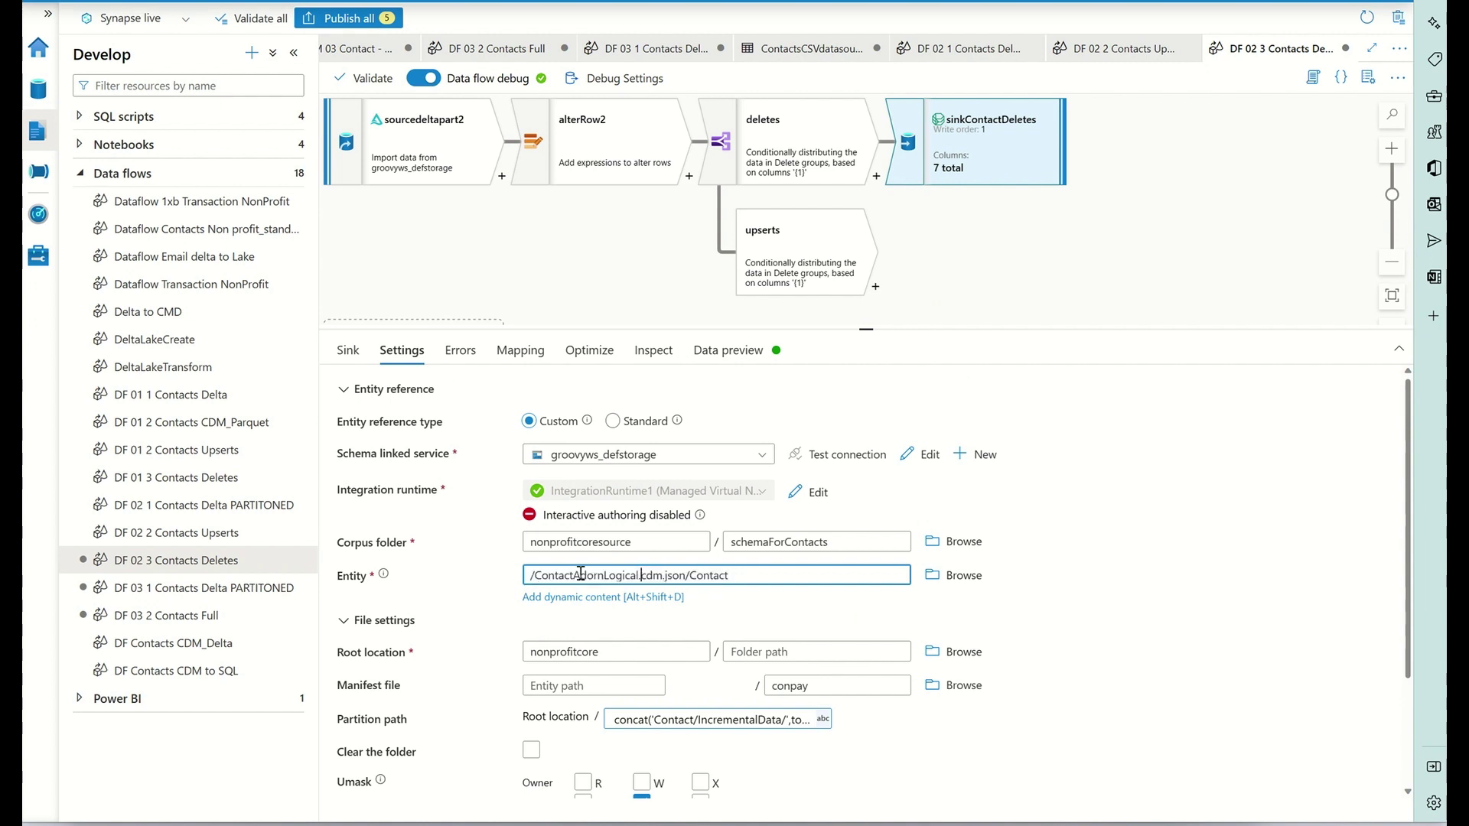
double_click(693, 576)
mouse_move(821, 719)
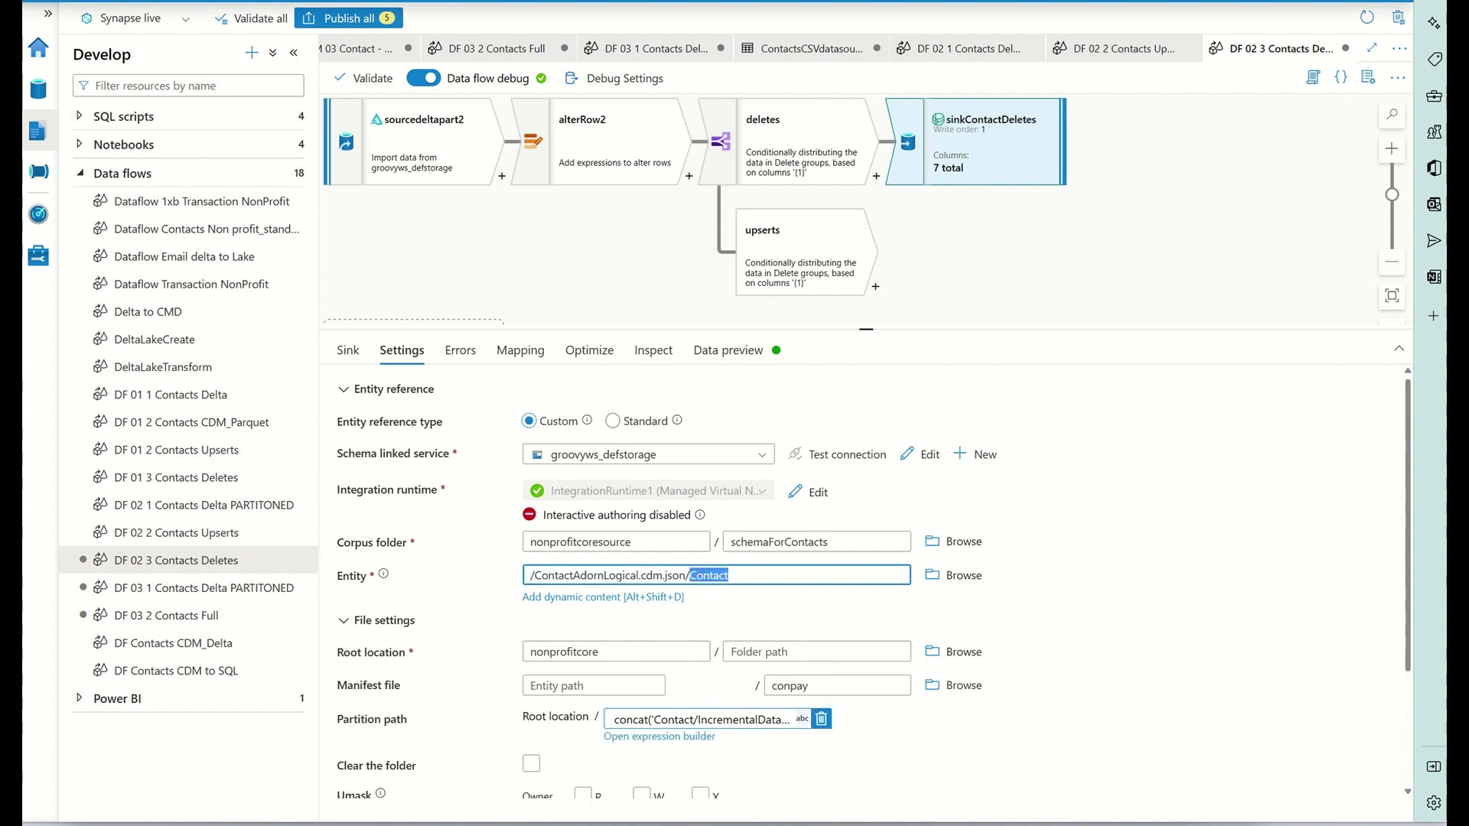
Compare the entityName in ContactAdornLogical.cdm.json in Visual Studio Code with the Contact entity set in the Synapse sink
key(alt+Tab)
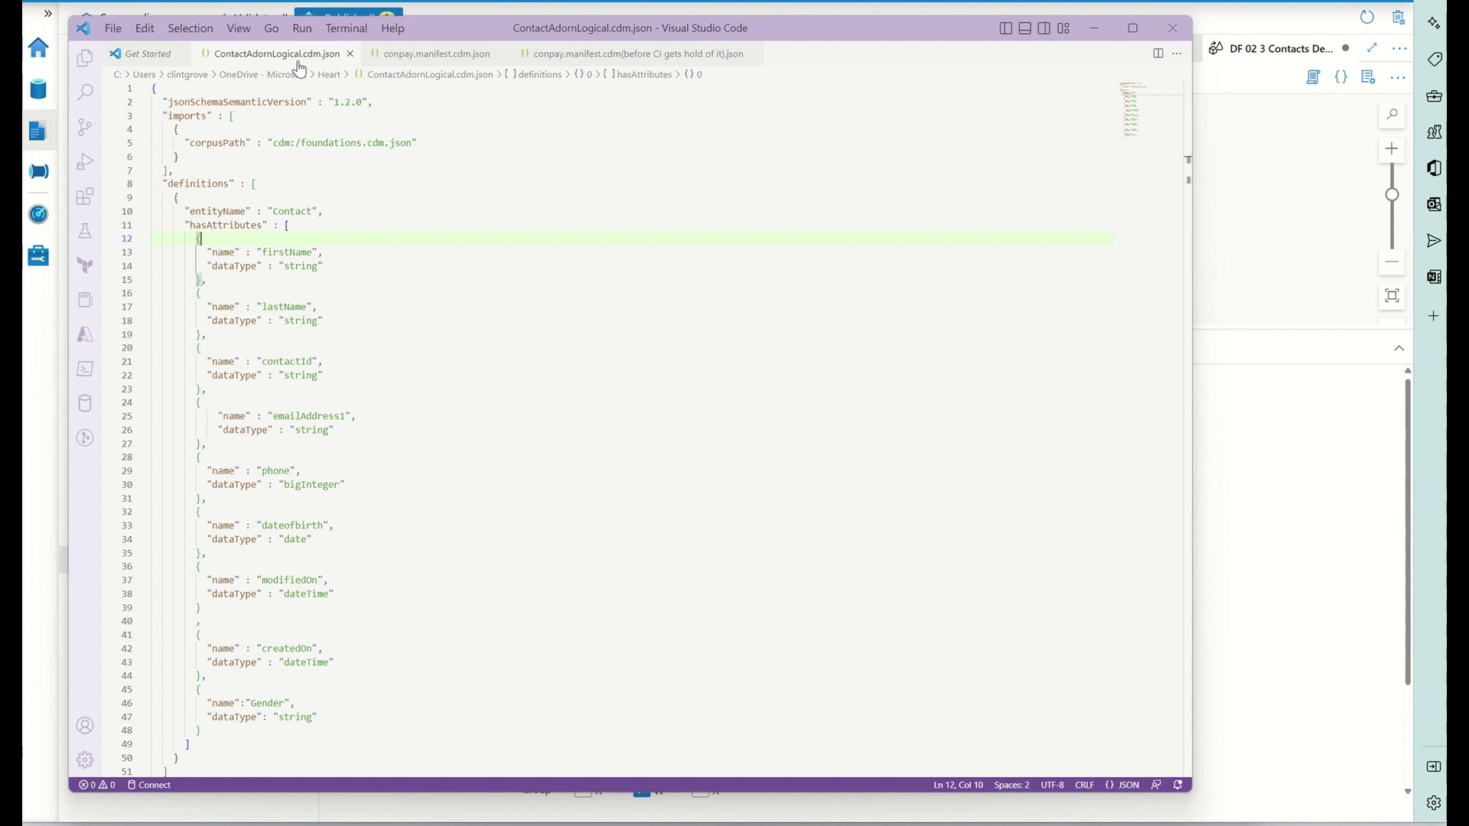
double_click(289, 211)
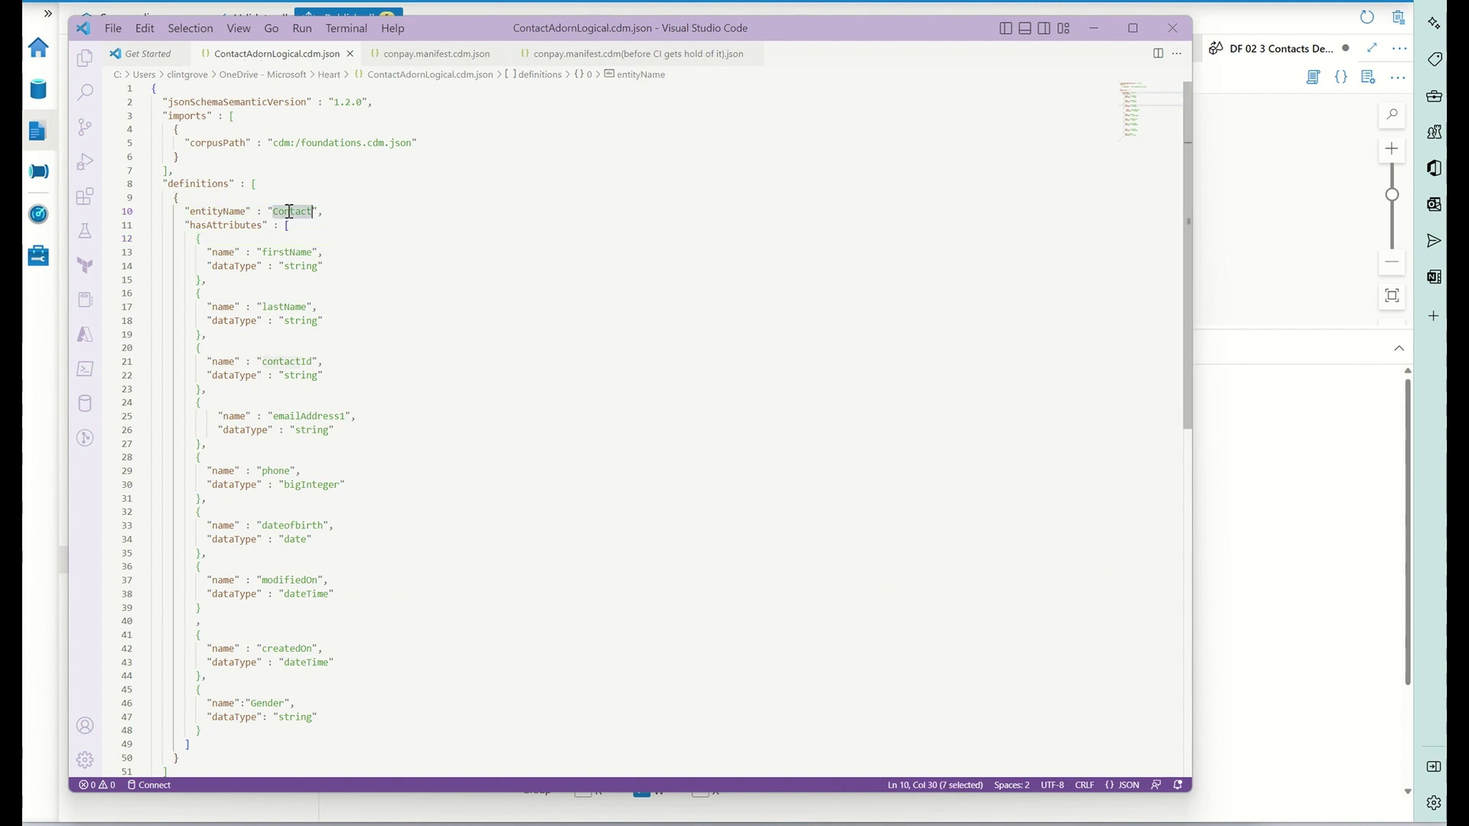
key(alt+Tab)
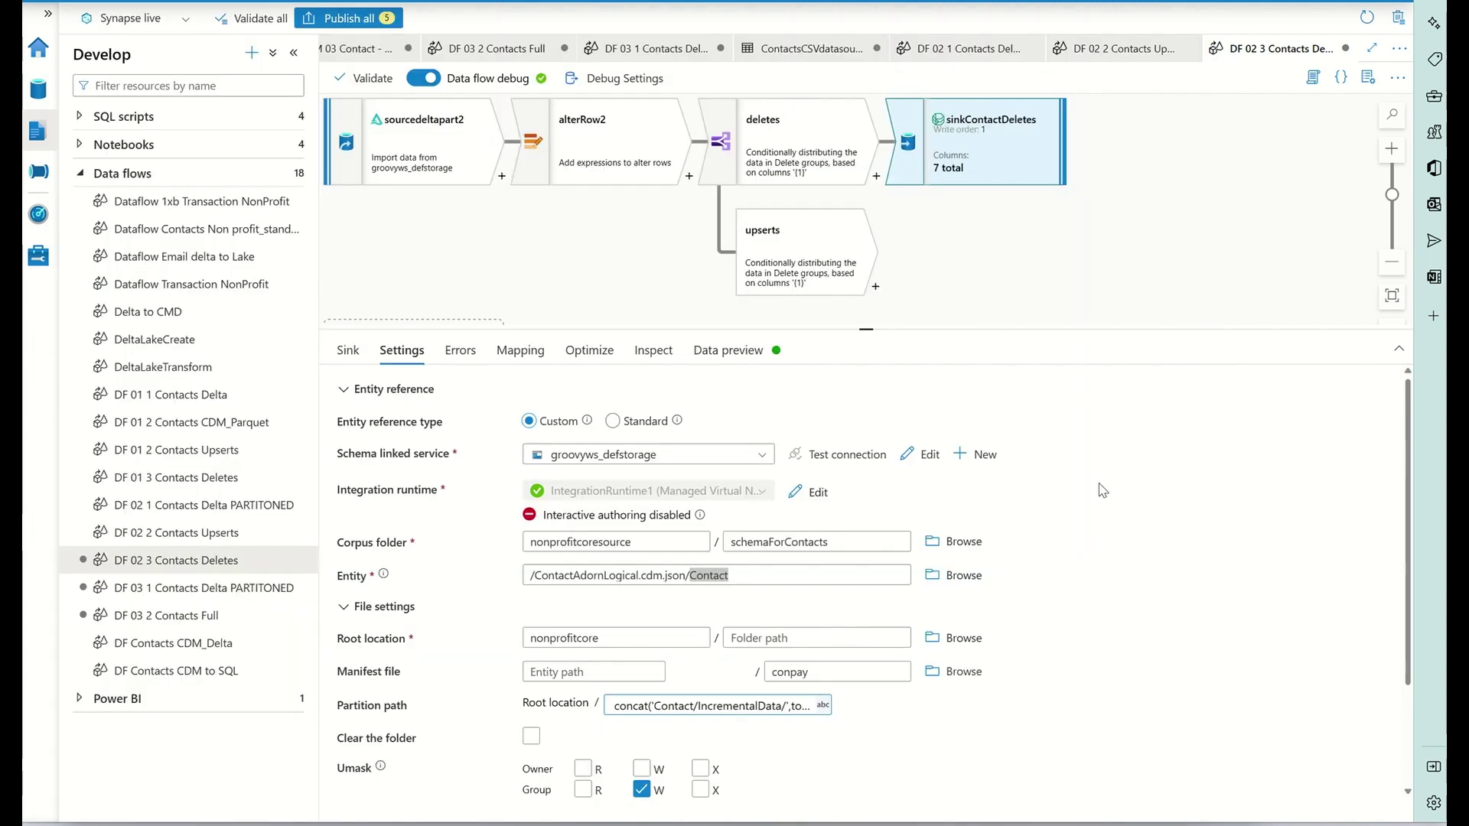
click(704, 580)
double_click(704, 579)
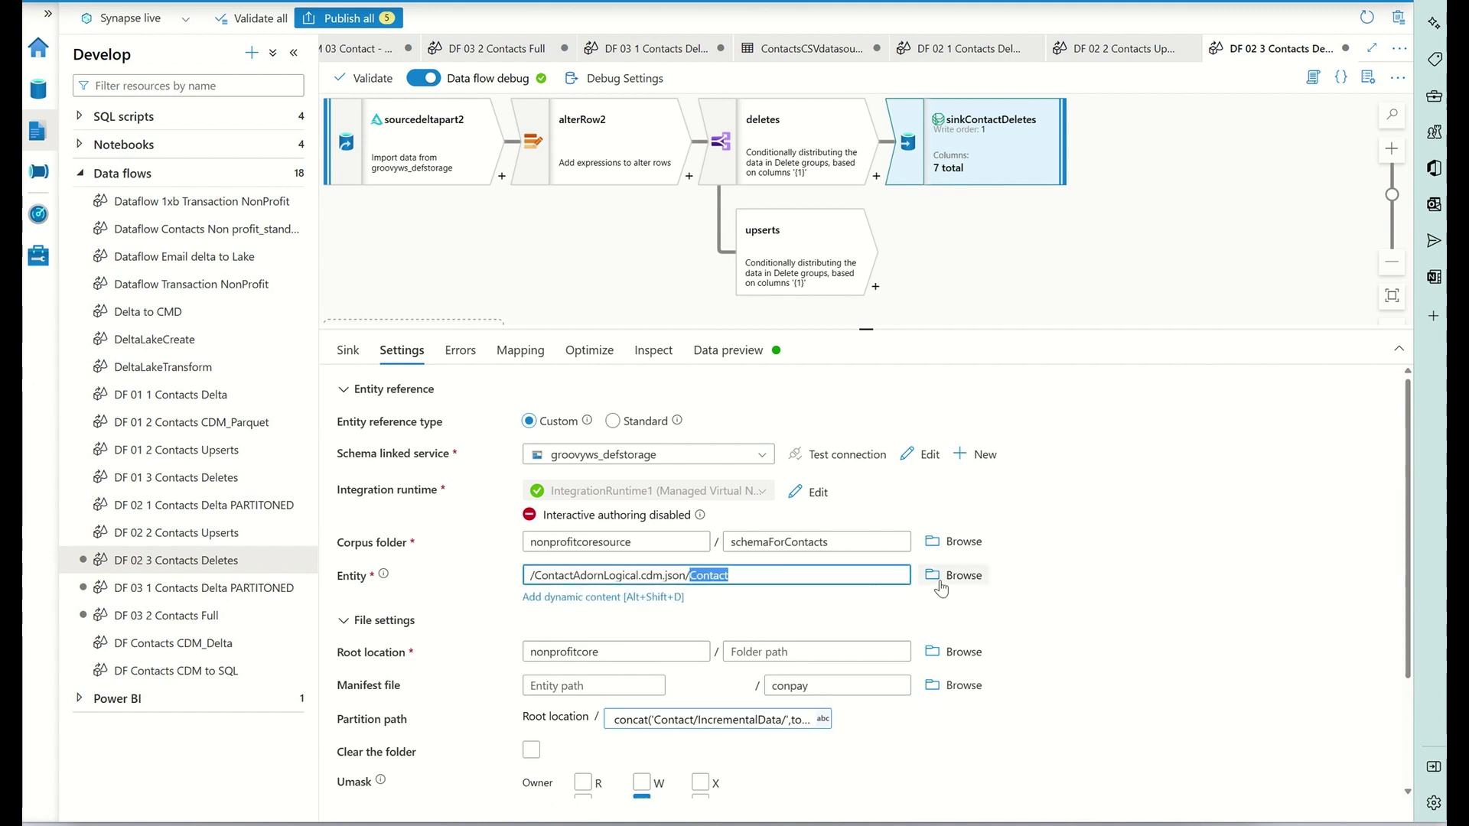
click(1043, 597)
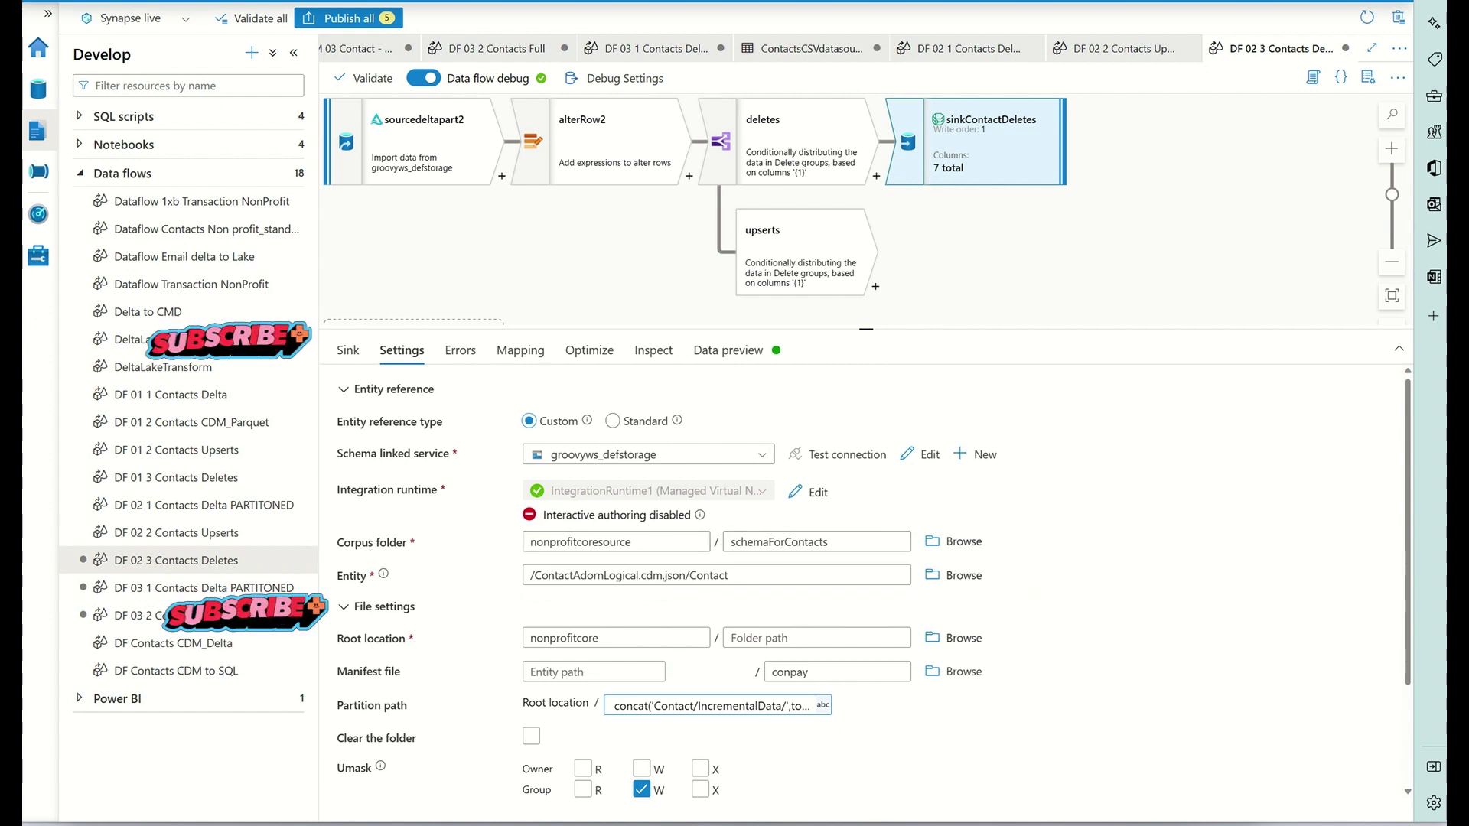
In Azure Storage Explorer, look through the dated contacts CSV files in nonprofitcoresource and check the nonprofitcoredelta and nonprofitcore containers
key(alt+Tab)
click(232, 201)
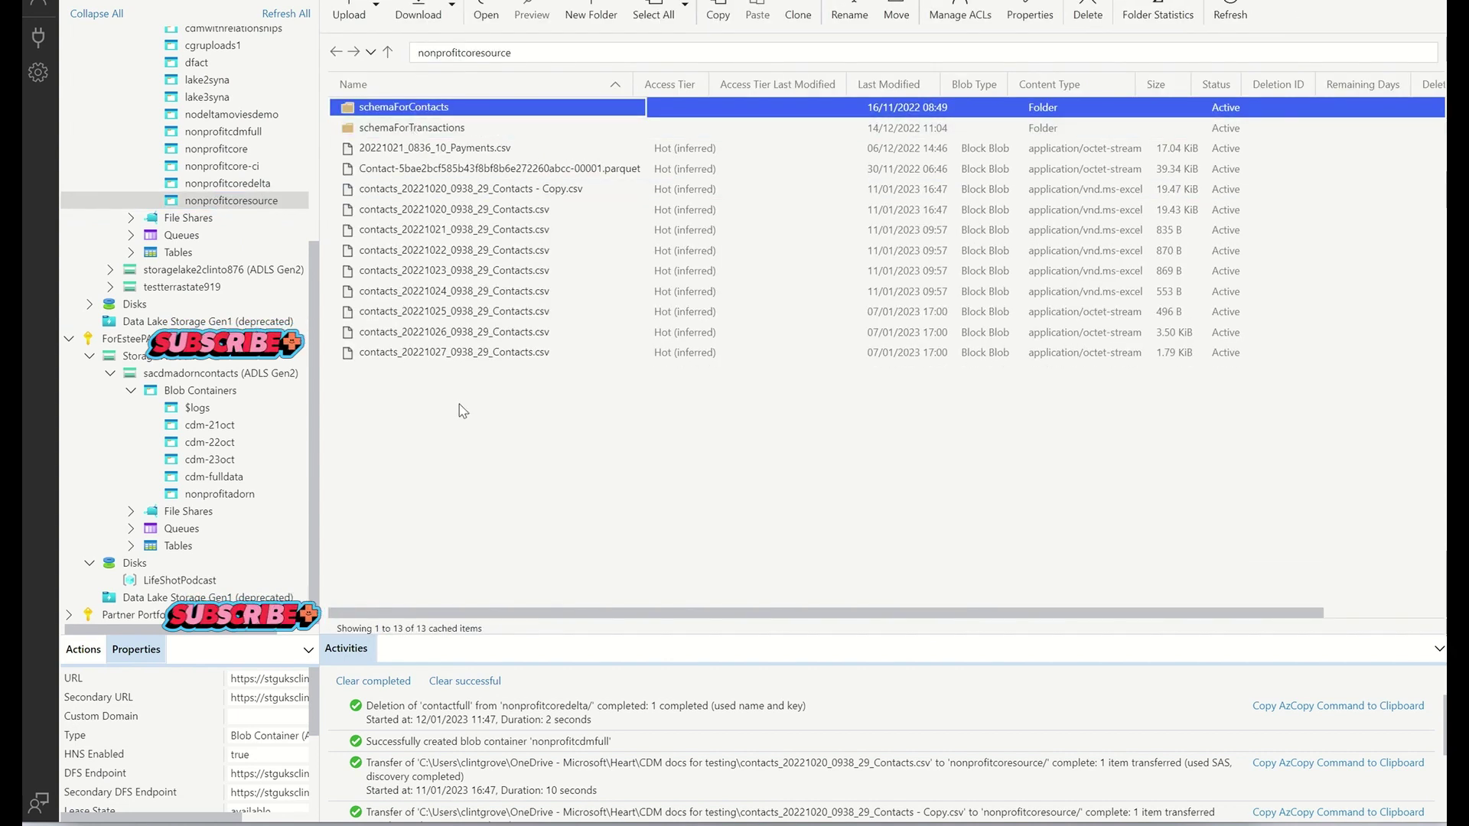
click(480, 214)
click(482, 228)
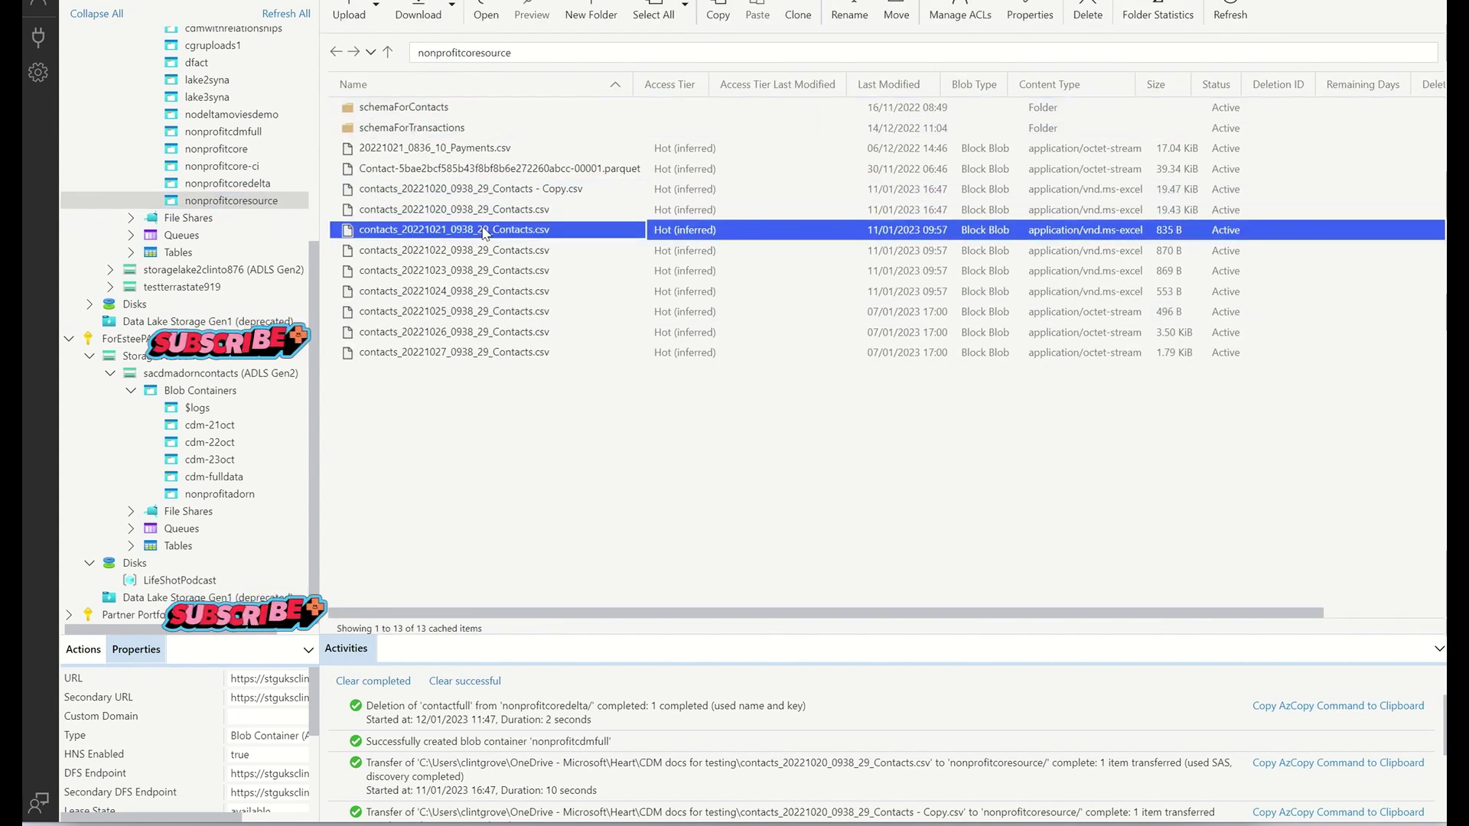
click(484, 248)
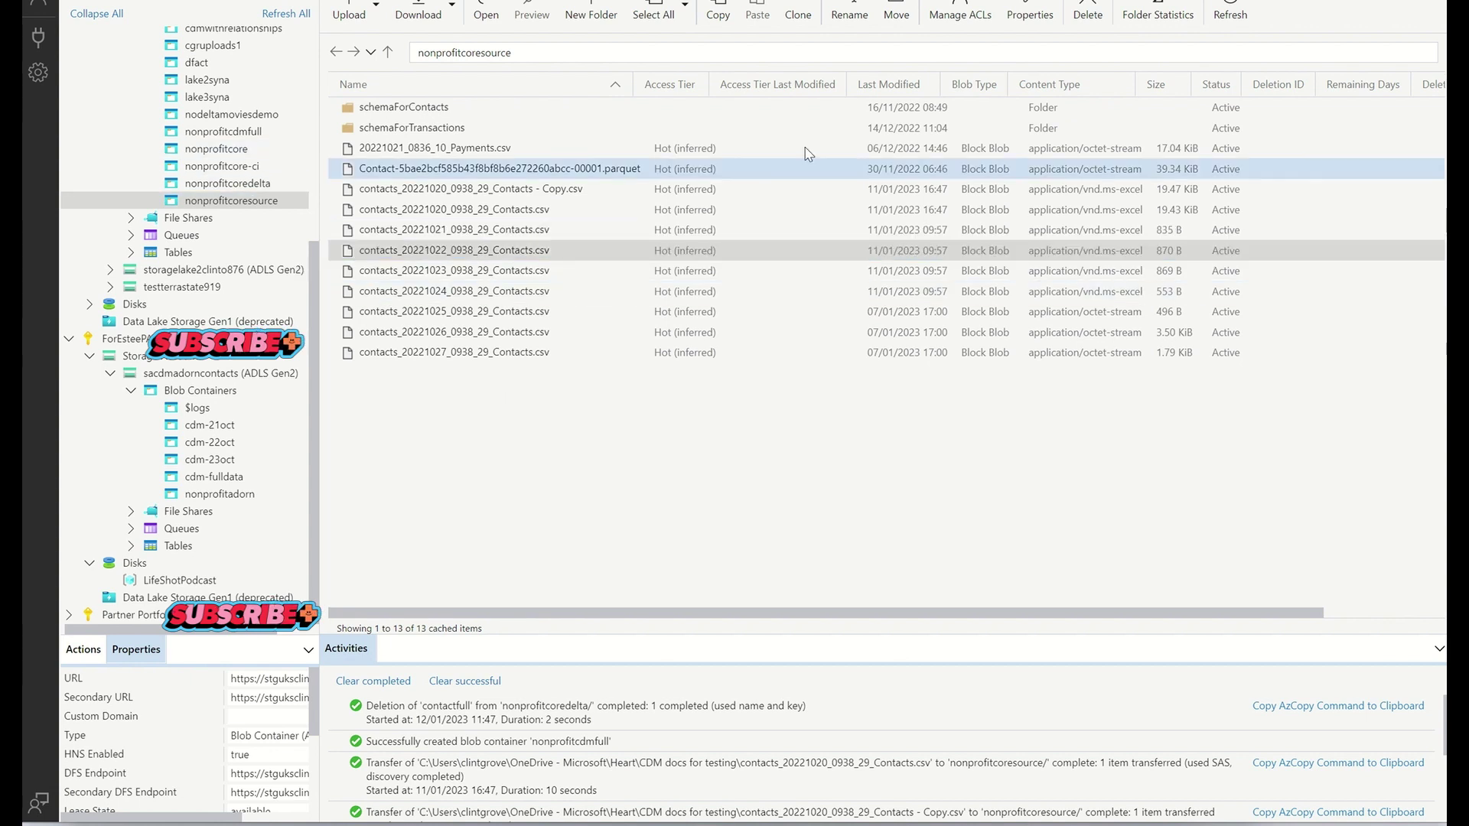
click(490, 232)
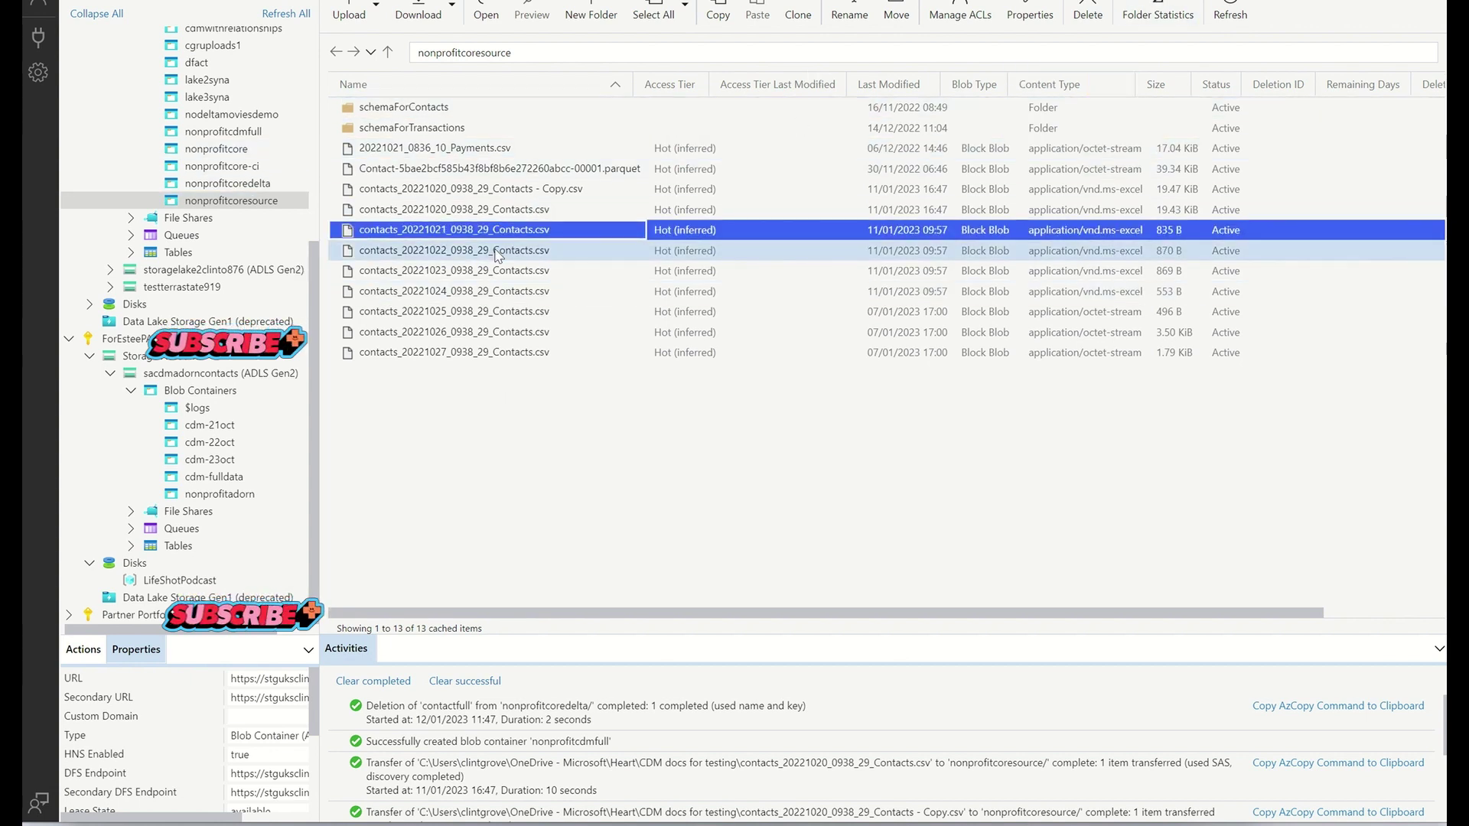
key(Down)
key(Down)
key(Down)
click(259, 189)
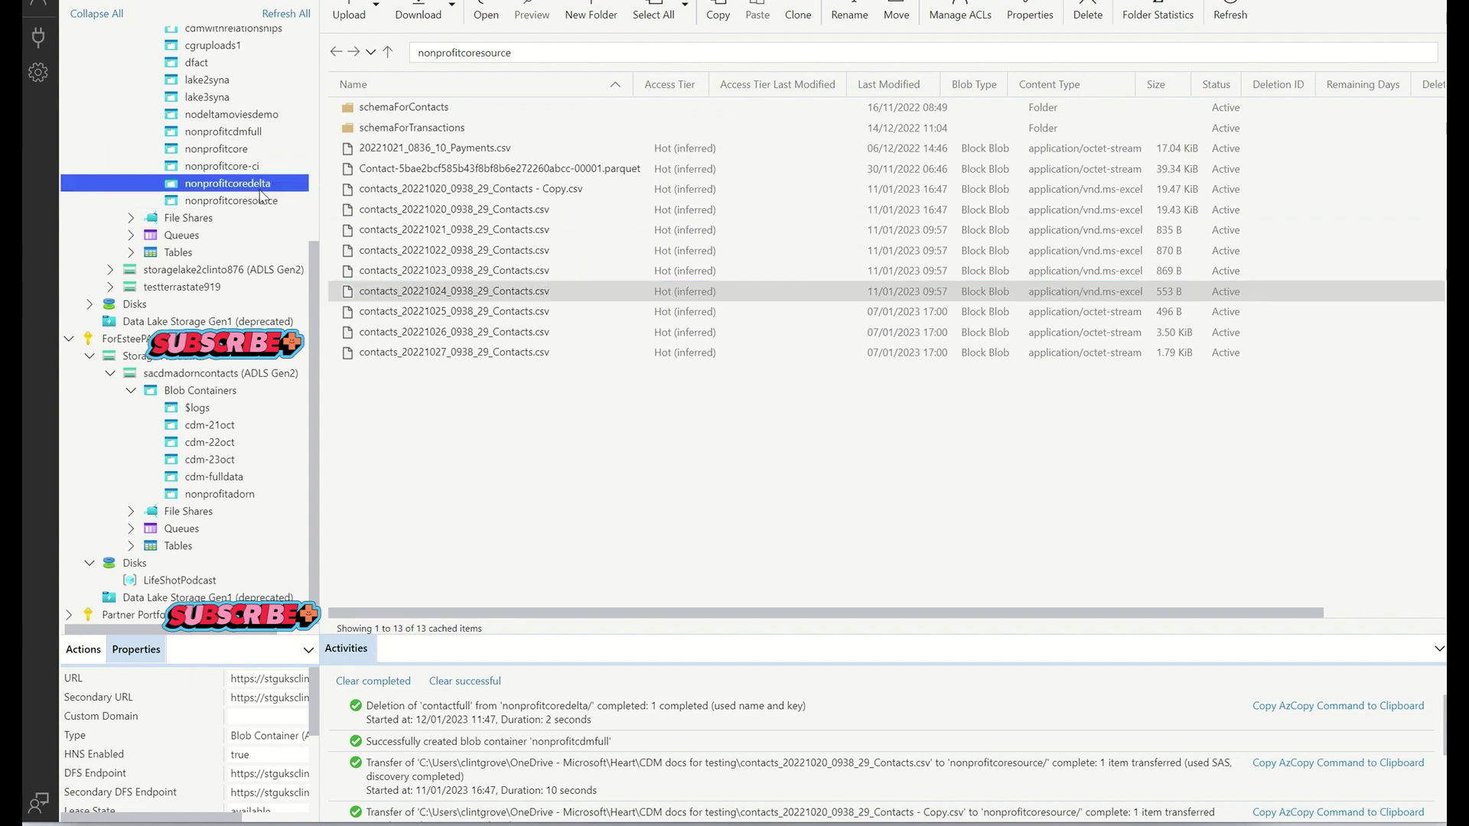
click(250, 153)
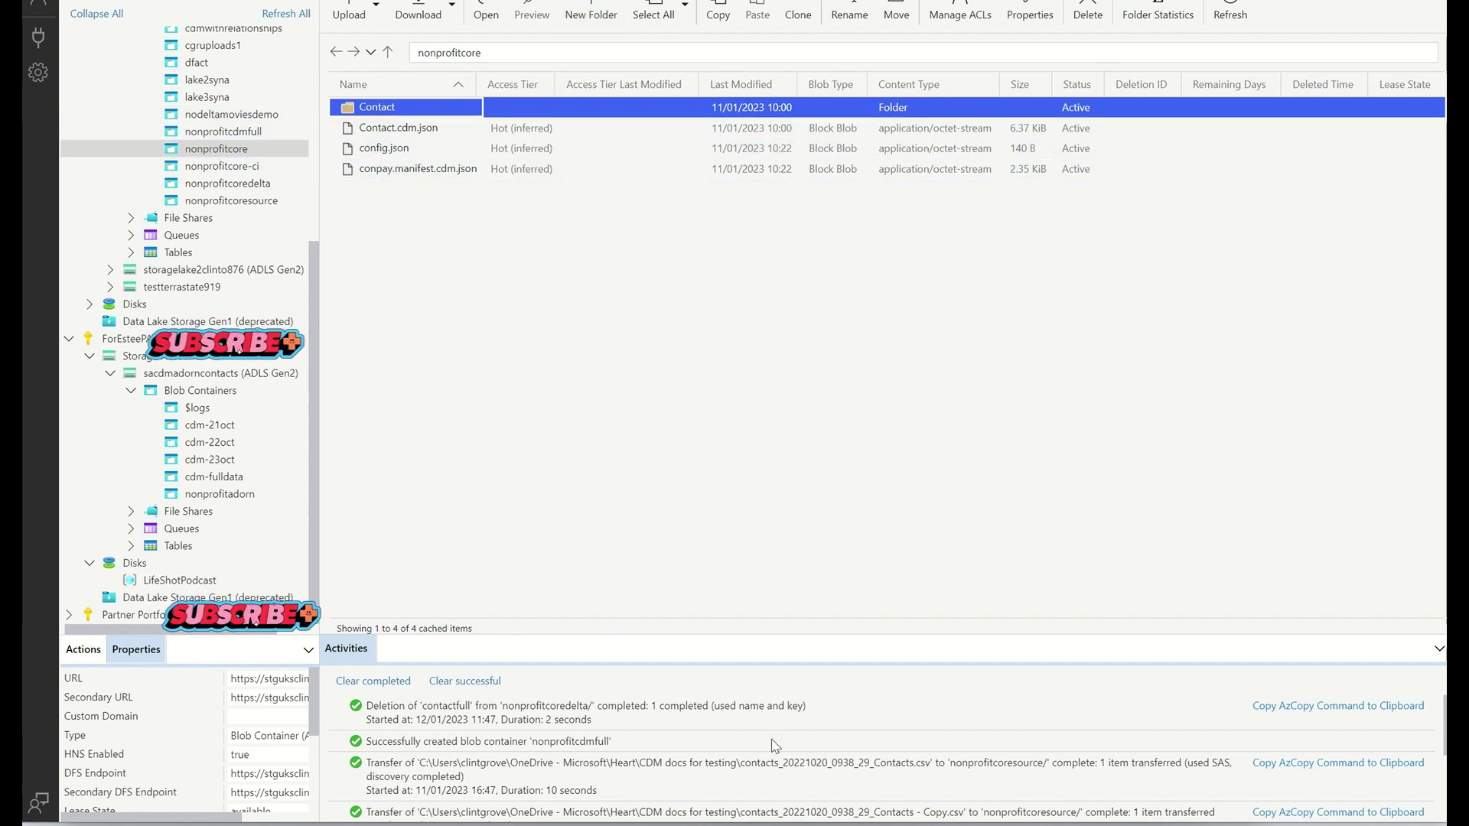
Switch to Visual Studio Code and view conpay.manifest.cdm(before CI gets hold of it).json from its beginning
key(alt+Tab)
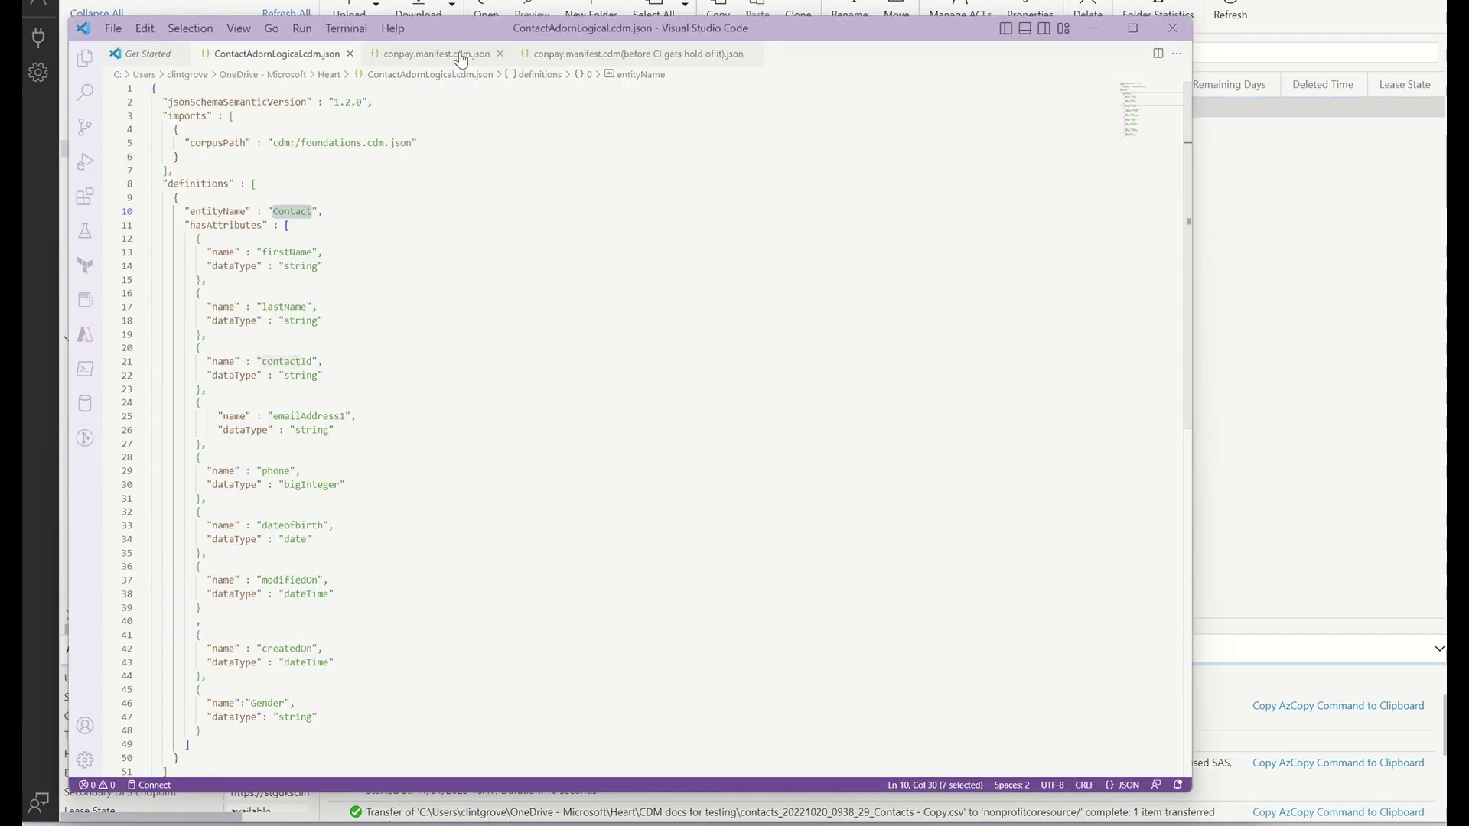
click(601, 58)
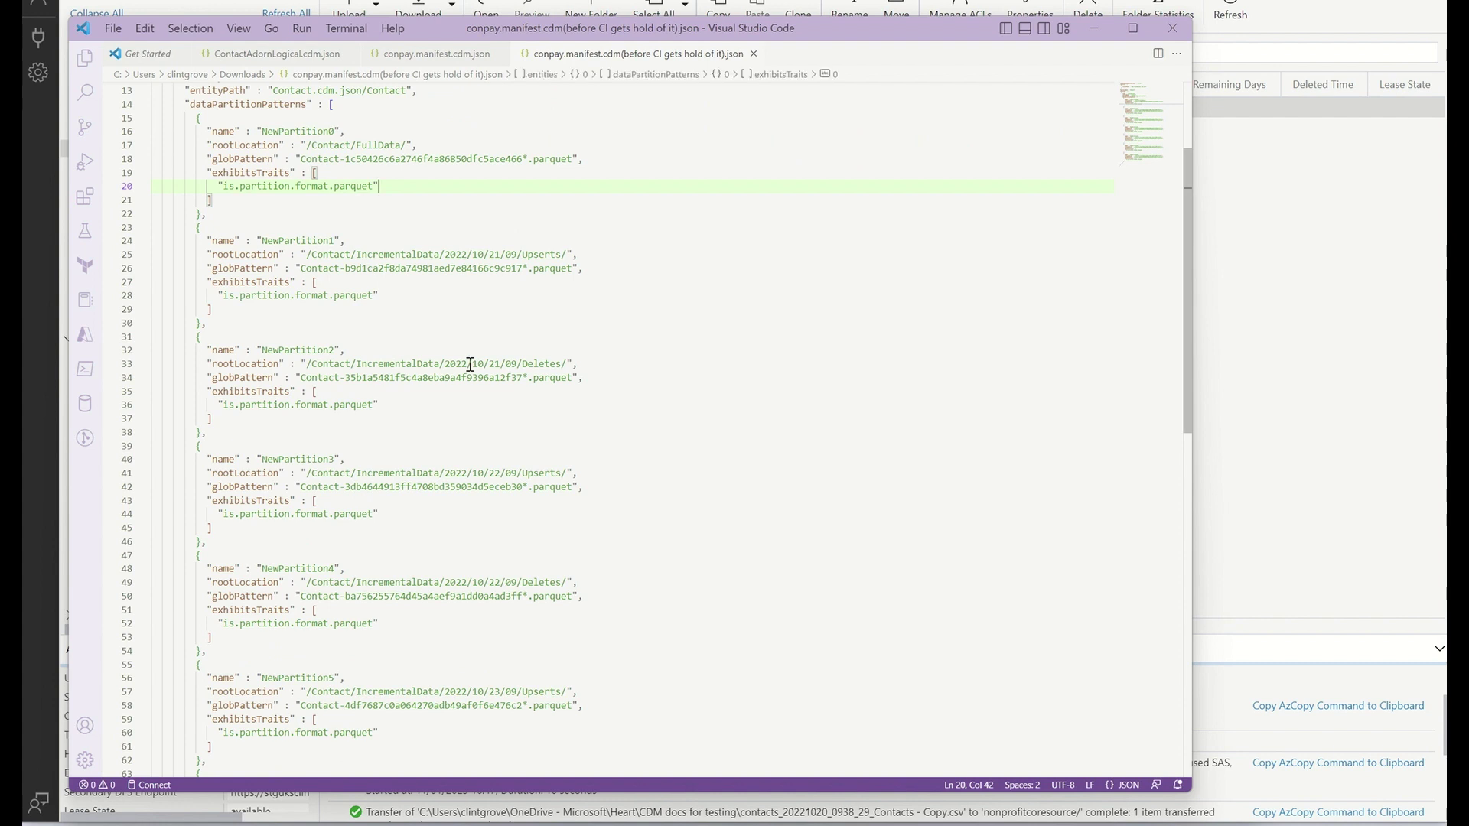
scroll(470, 364, up, 2)
scroll(470, 364, up, 1)
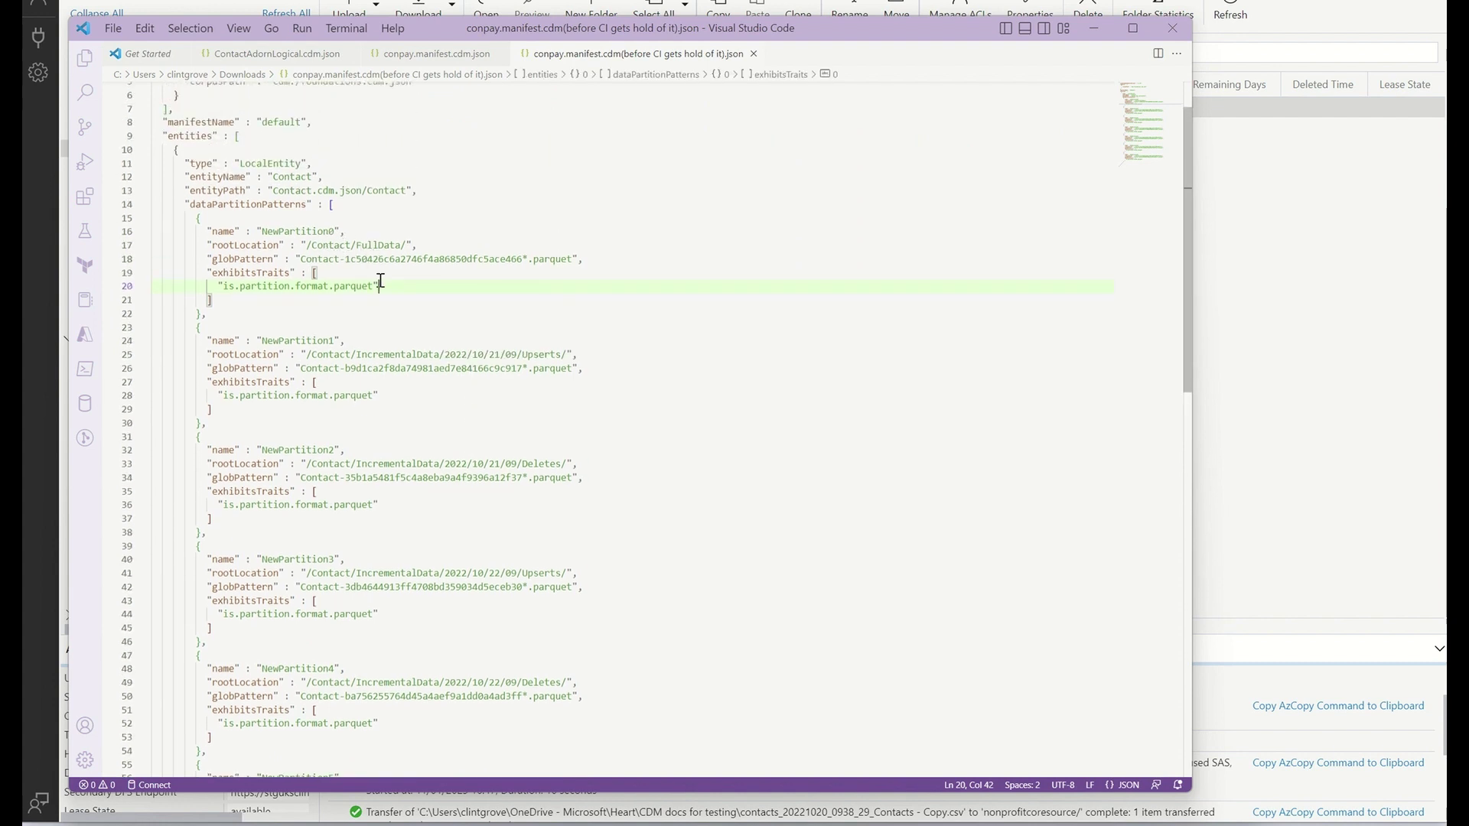
scroll(331, 205, up, 2)
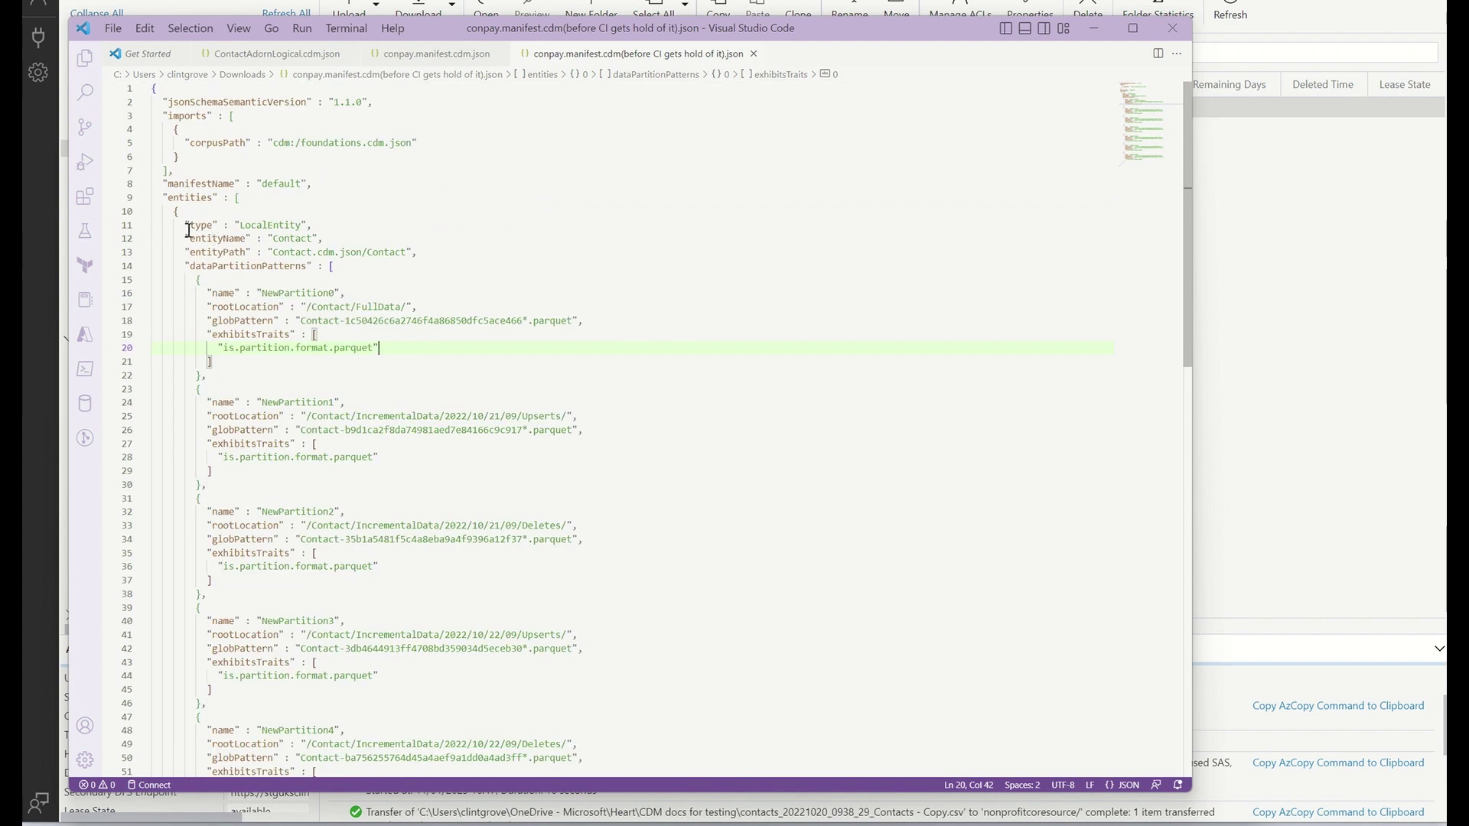
Collapse the manifest's entities block to check its extent and expand it again
click(143, 200)
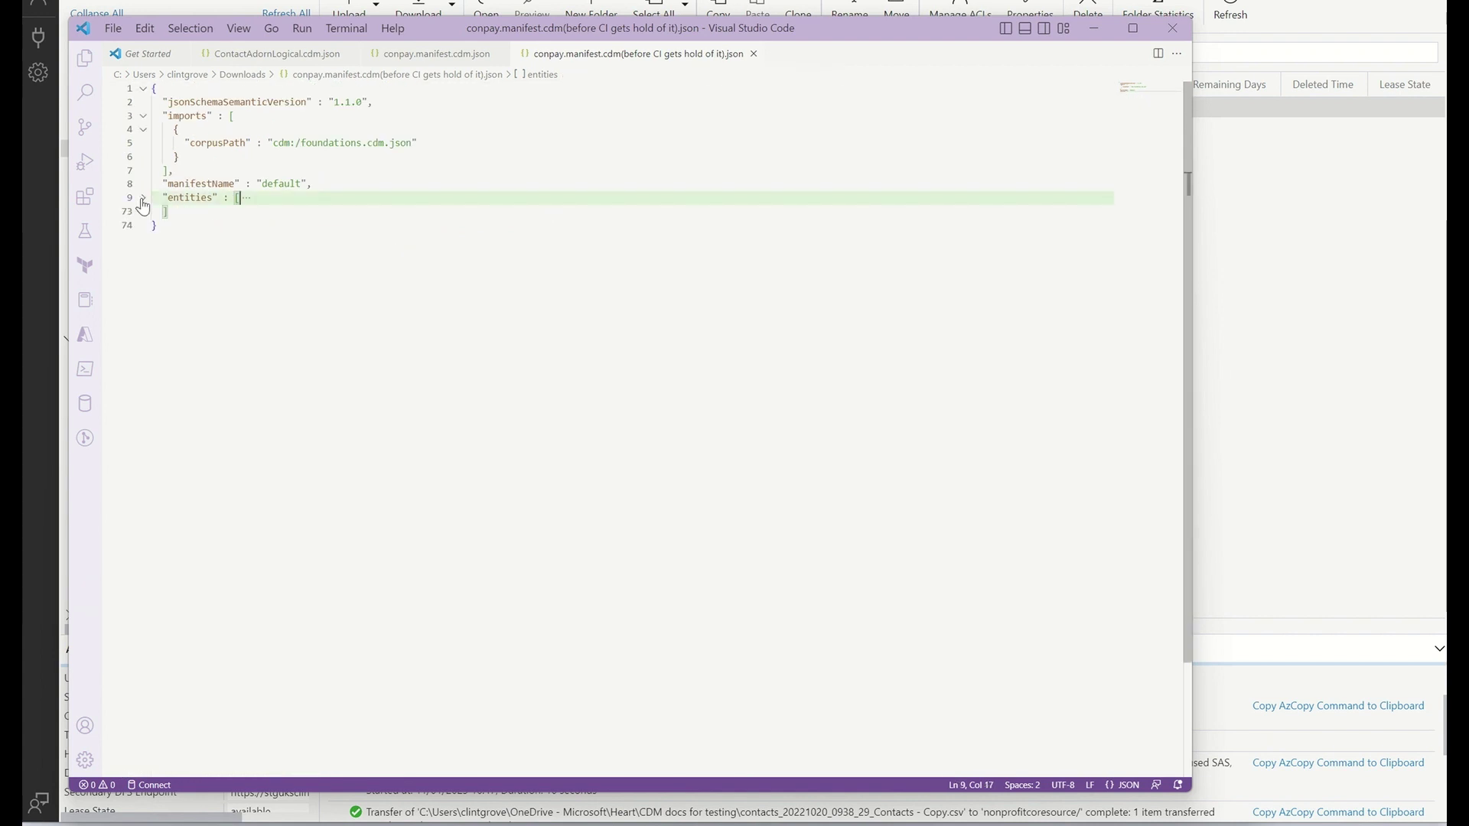
drag(177, 206, 152, 200)
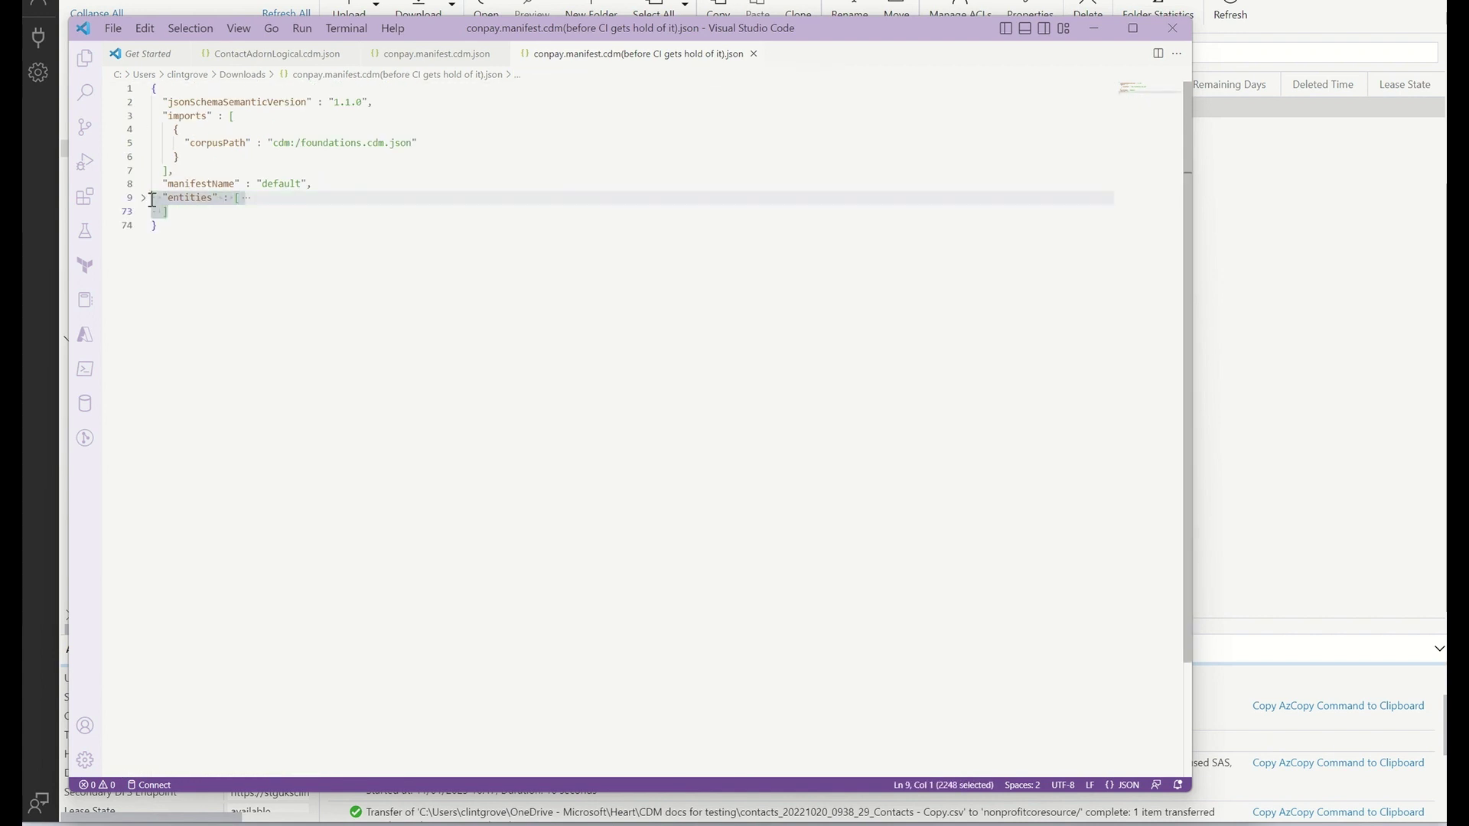
click(187, 218)
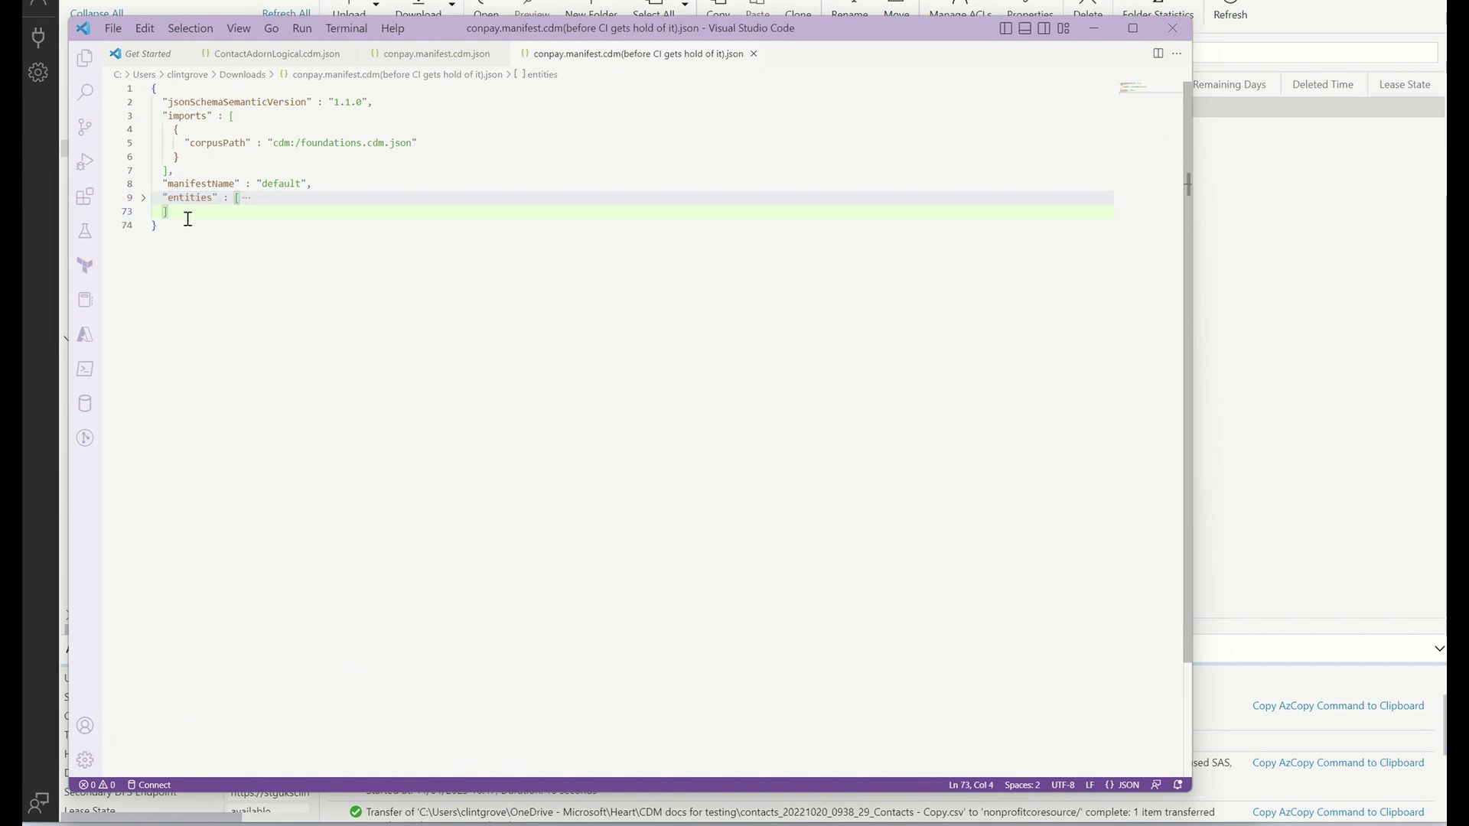
click(146, 199)
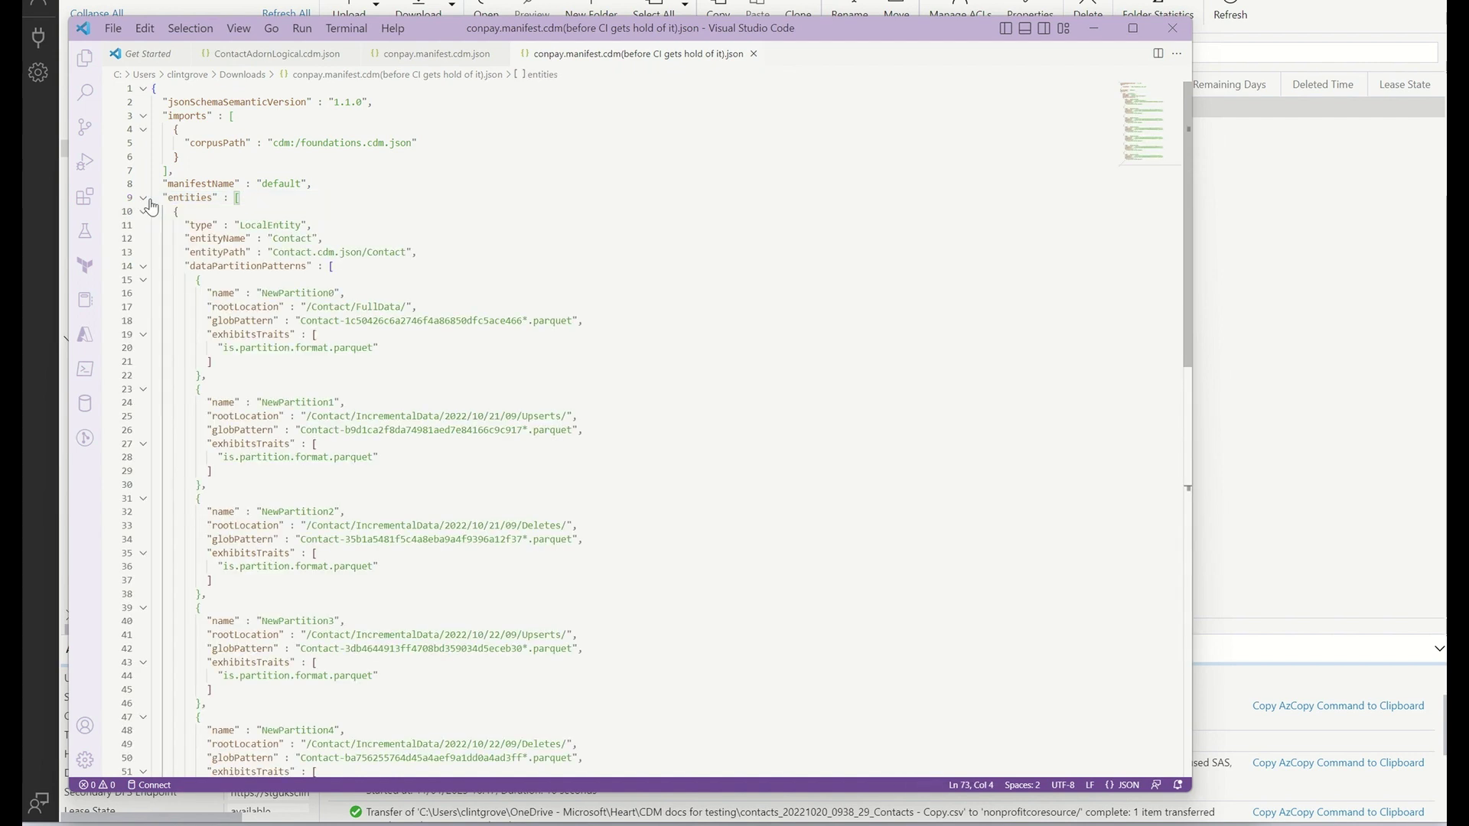
Examine the manifest's entity name and the NewPartition0 entry under dataPartitionPatterns
double_click(295, 241)
scroll(314, 289, down, 1)
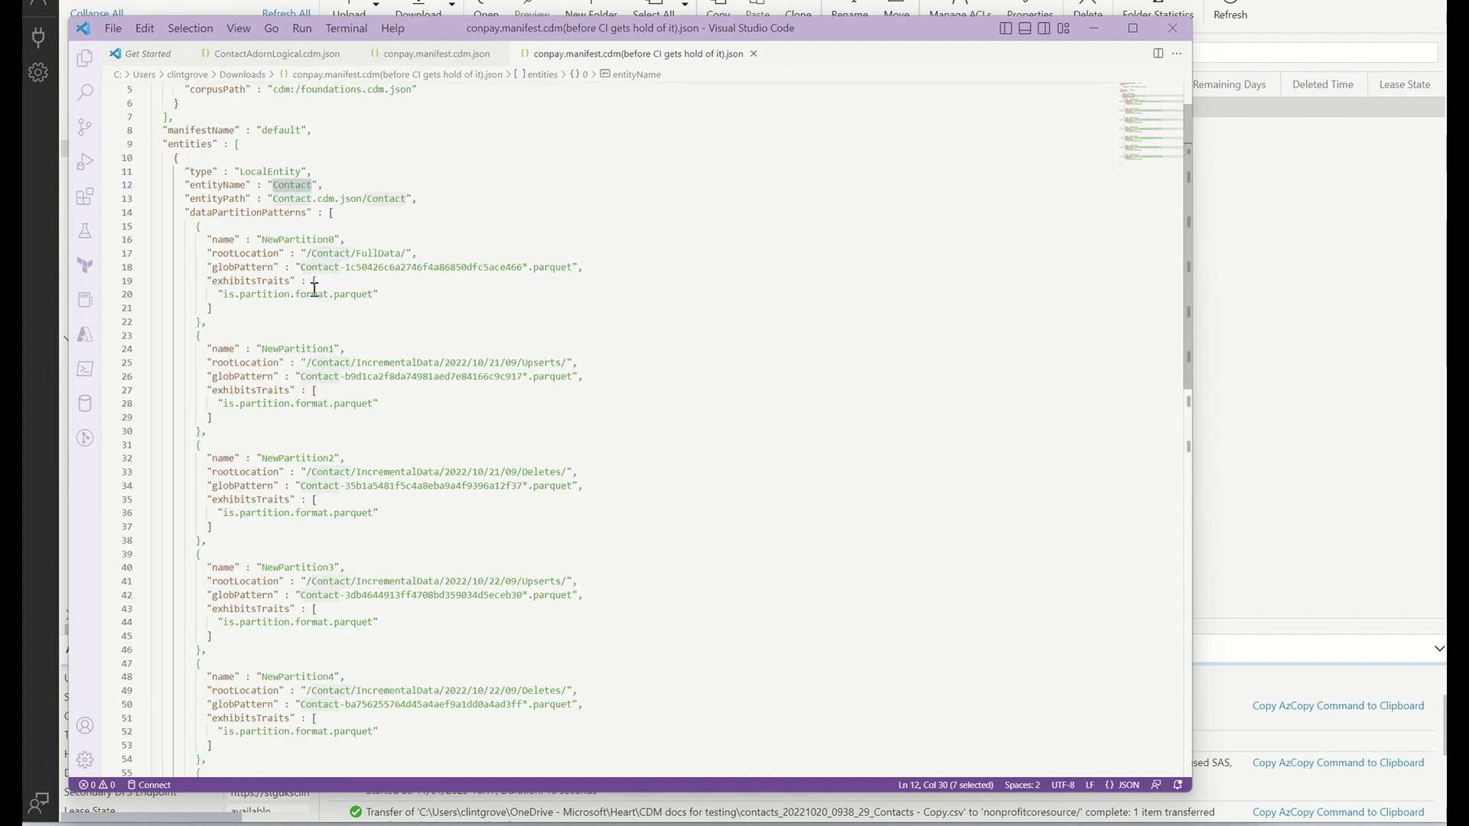
double_click(329, 243)
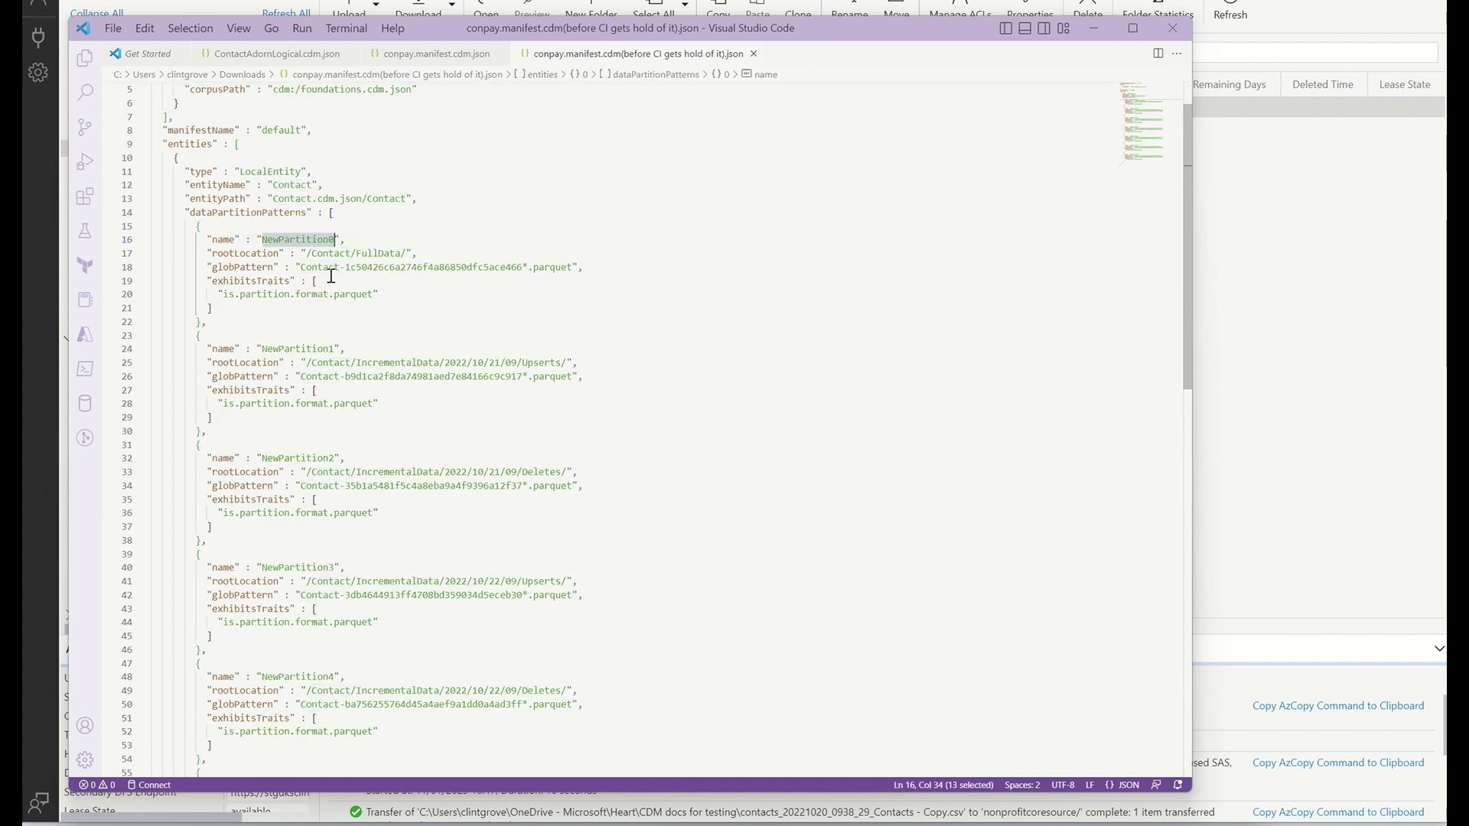
key(Down)
key(Down)
key(Up)
key(Up)
key(Up)
key(Up)
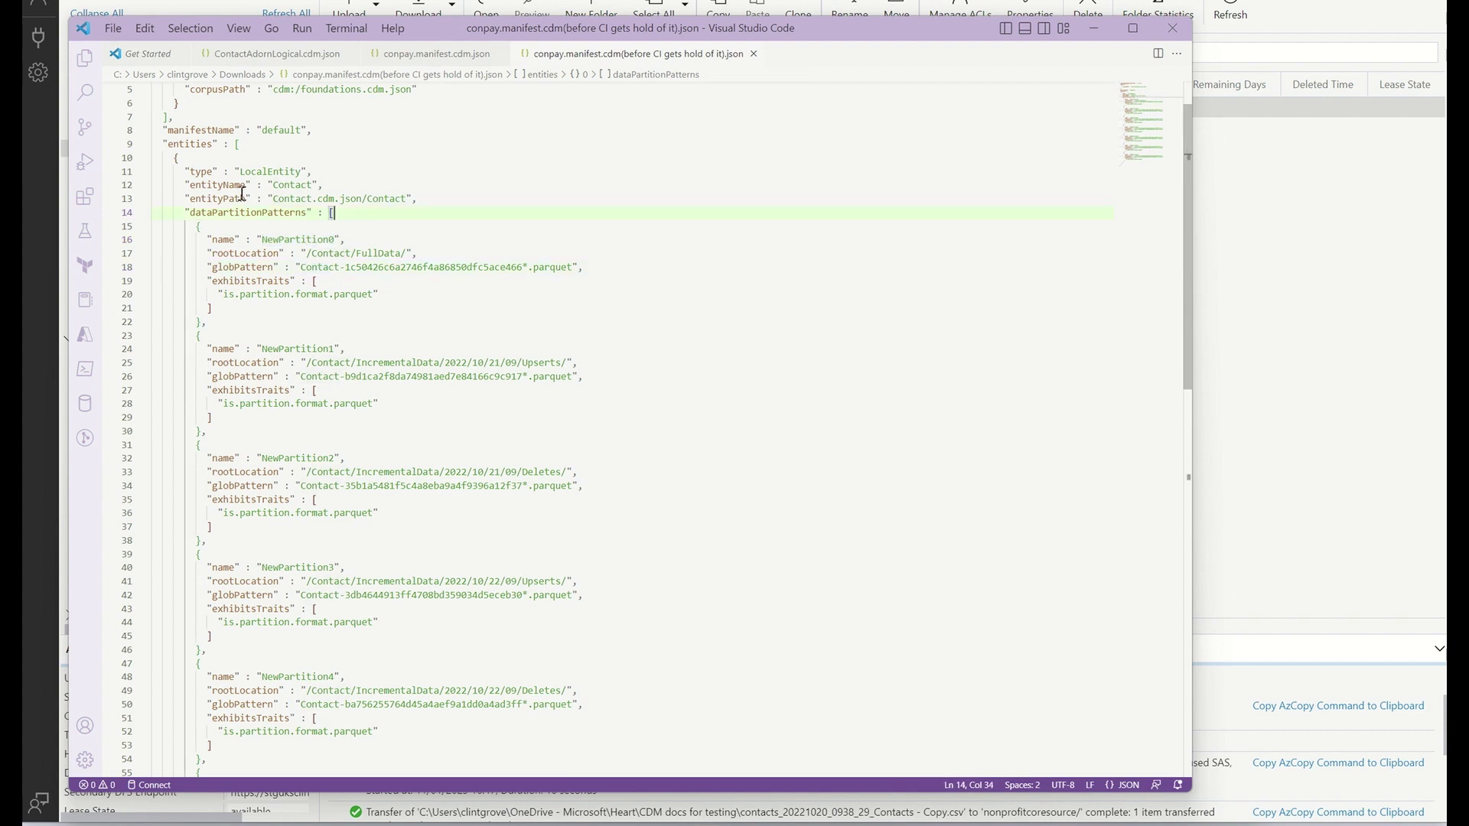
Inspect the manifest's entityPath to Contact.cdm.json/Contact and compare it with the entityName
click(127, 201)
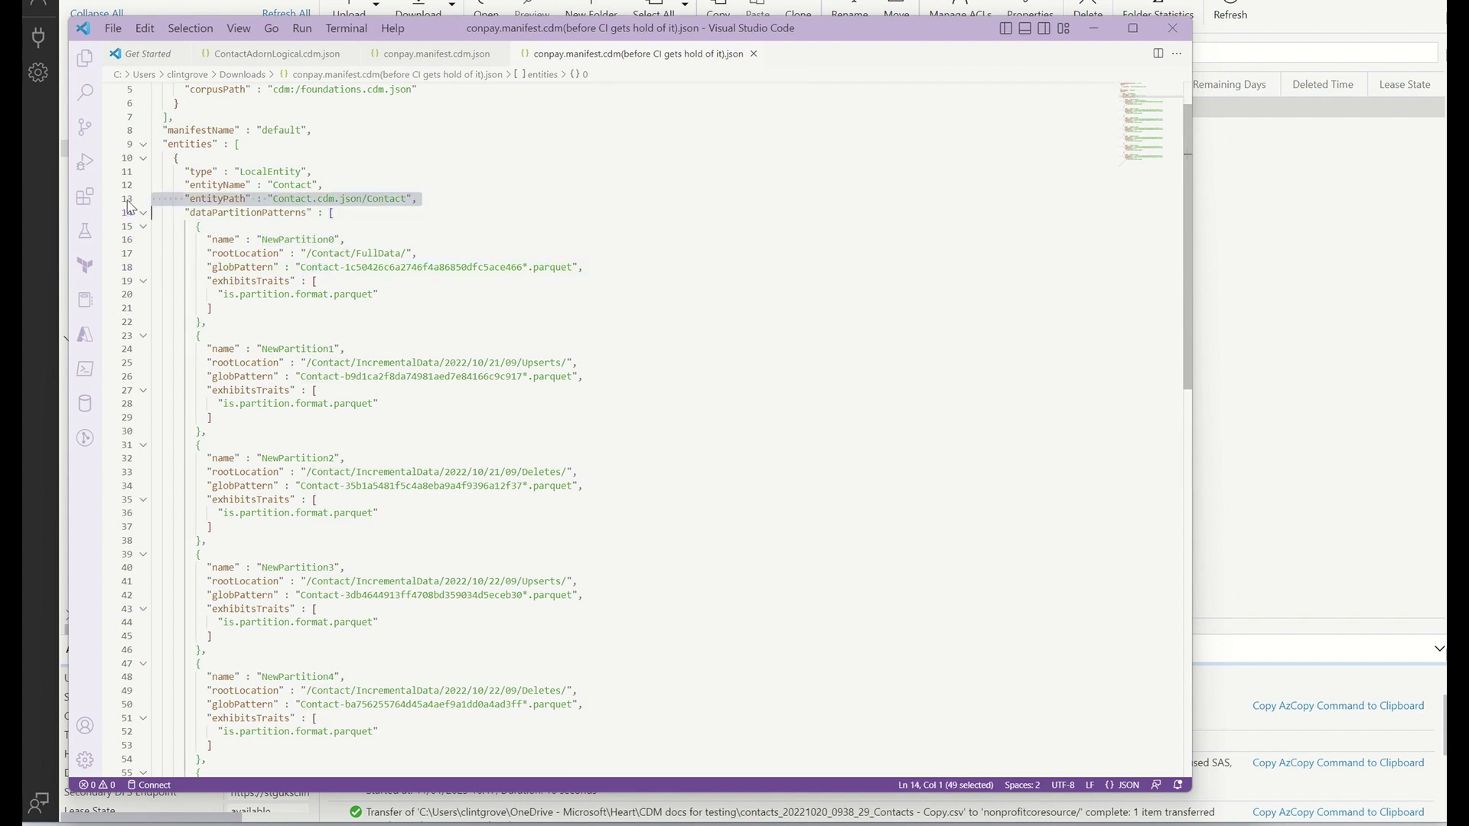
click(276, 200)
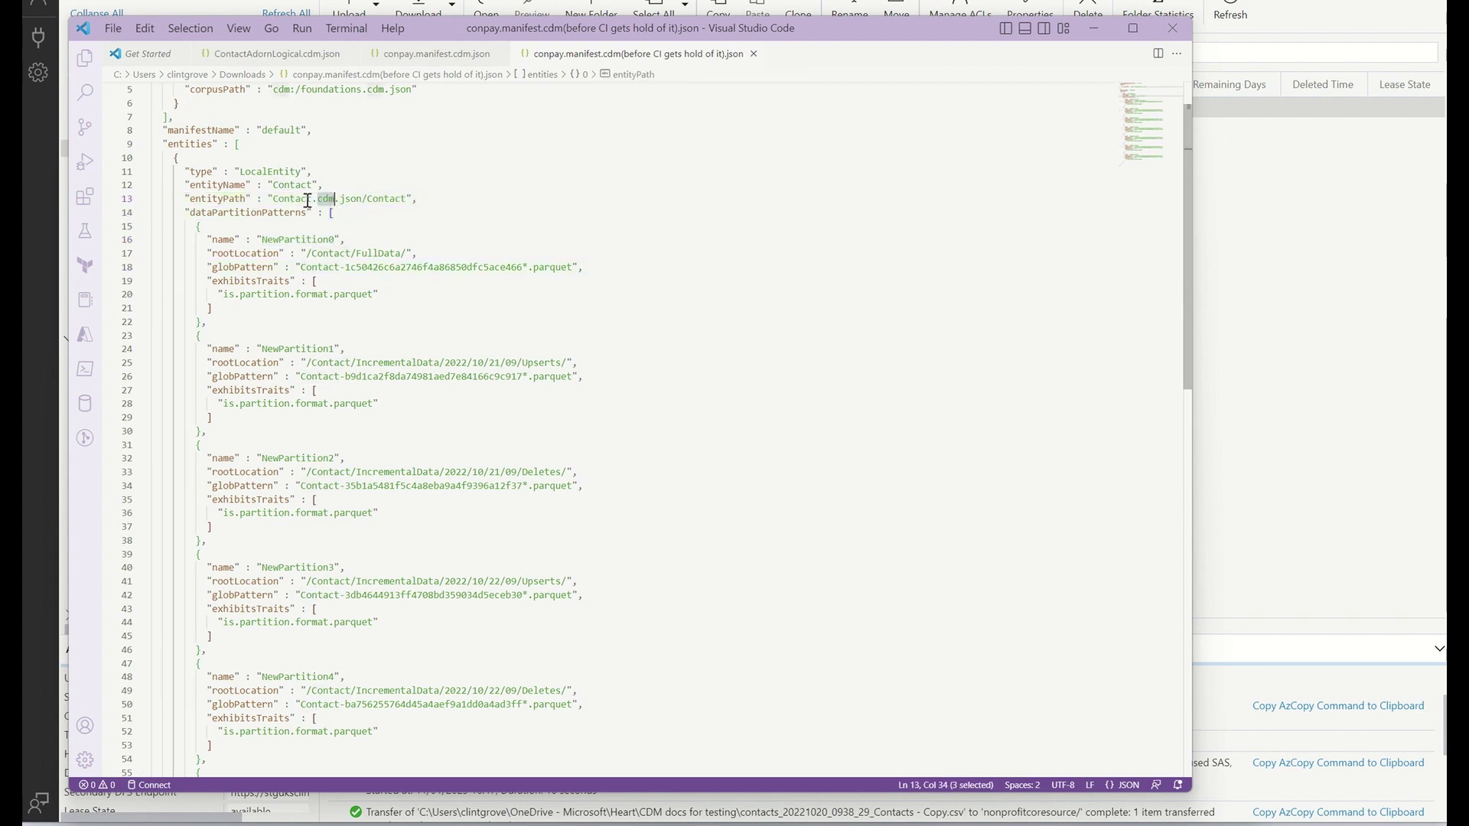
double_click(280, 198)
double_click(291, 185)
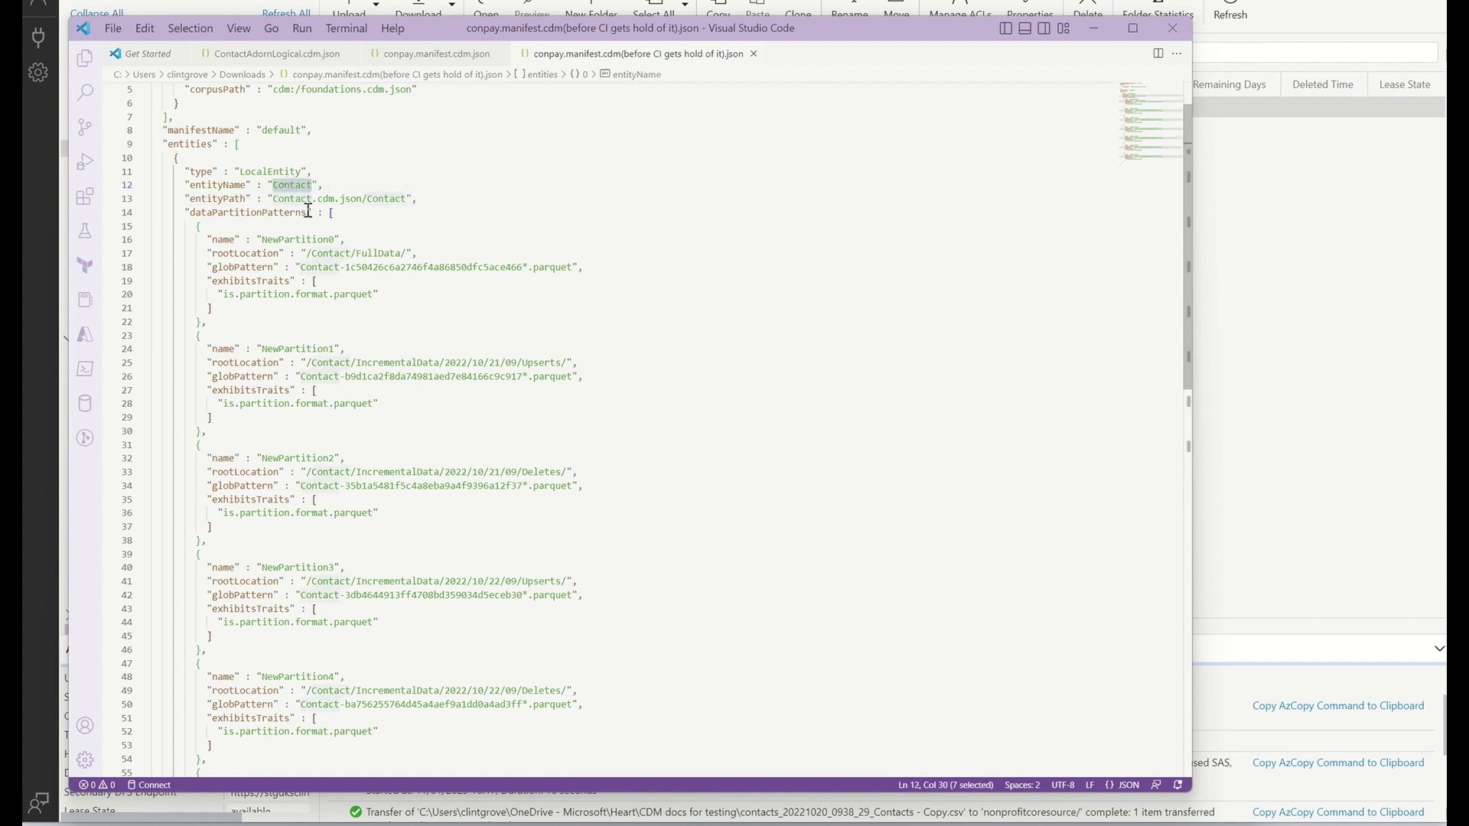
Inspect the manifest's entityPath line and the name of its first data partition, NewPartition0
click(280, 198)
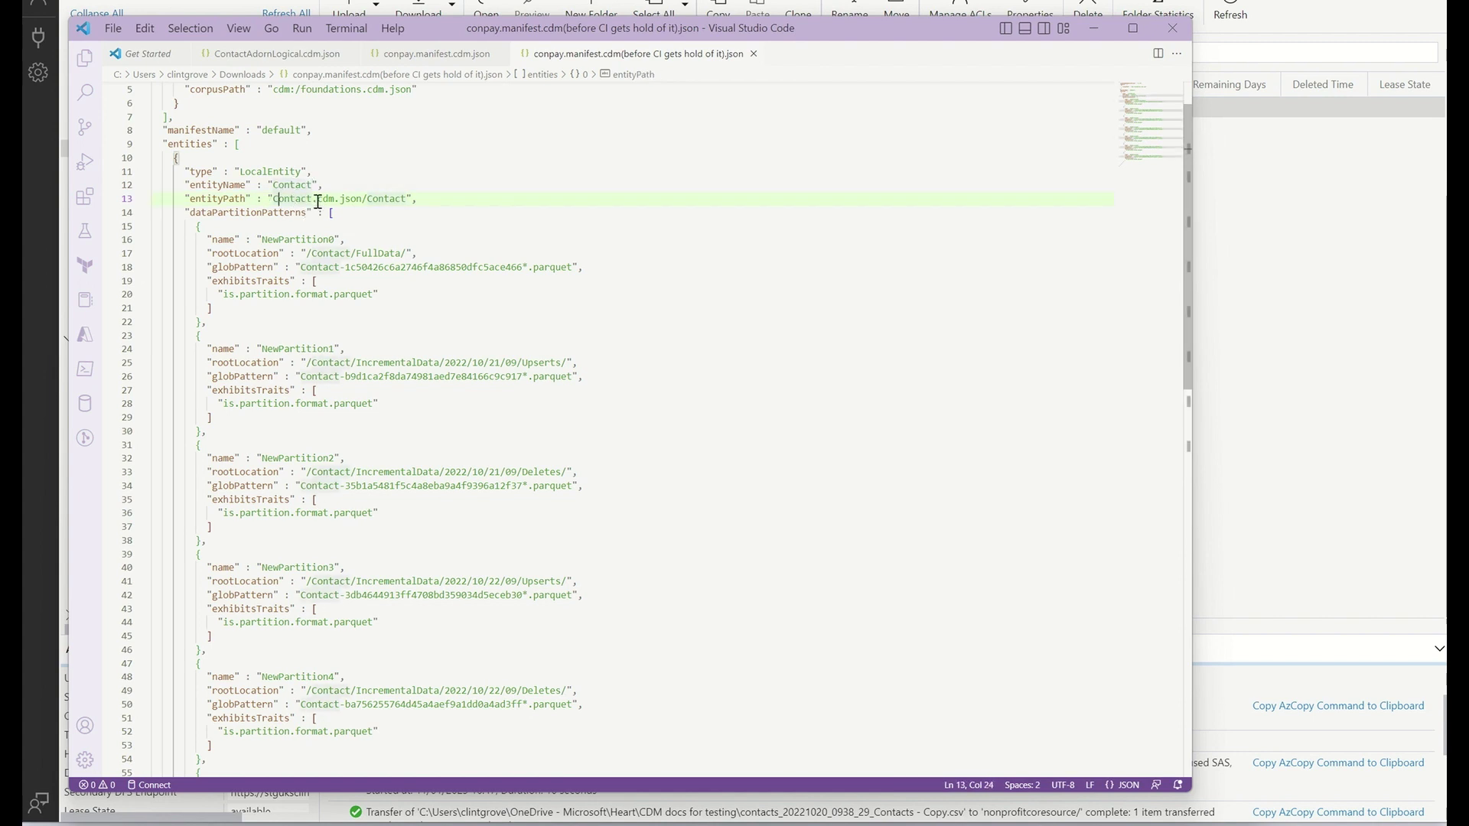
double_click(321, 240)
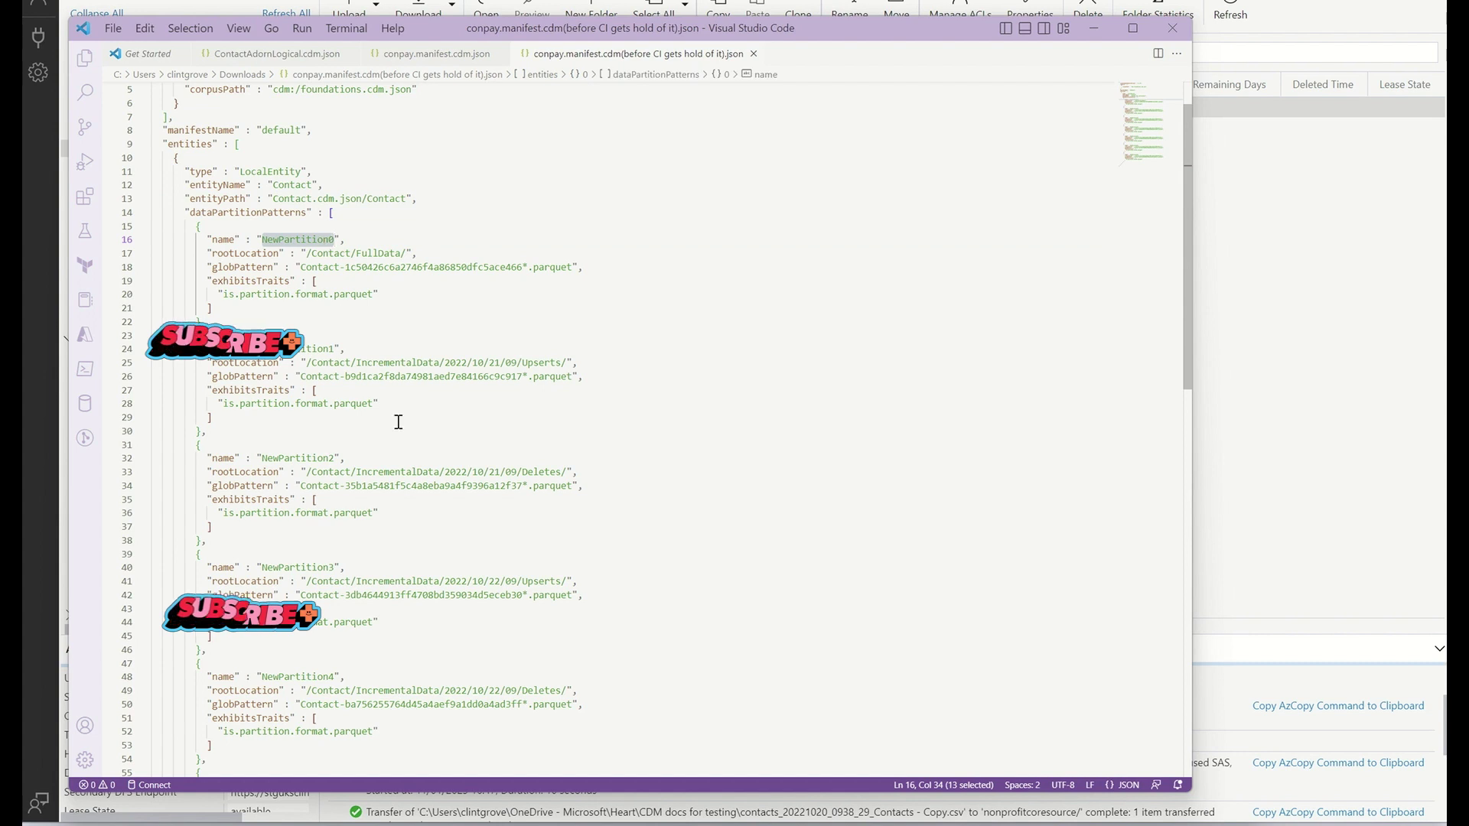
Switch to Azure Storage Explorer and locate conpay.manifest.cdm.json, Contact.cdm.json and the Contact folder in the nonprofitcore container
click(801, 823)
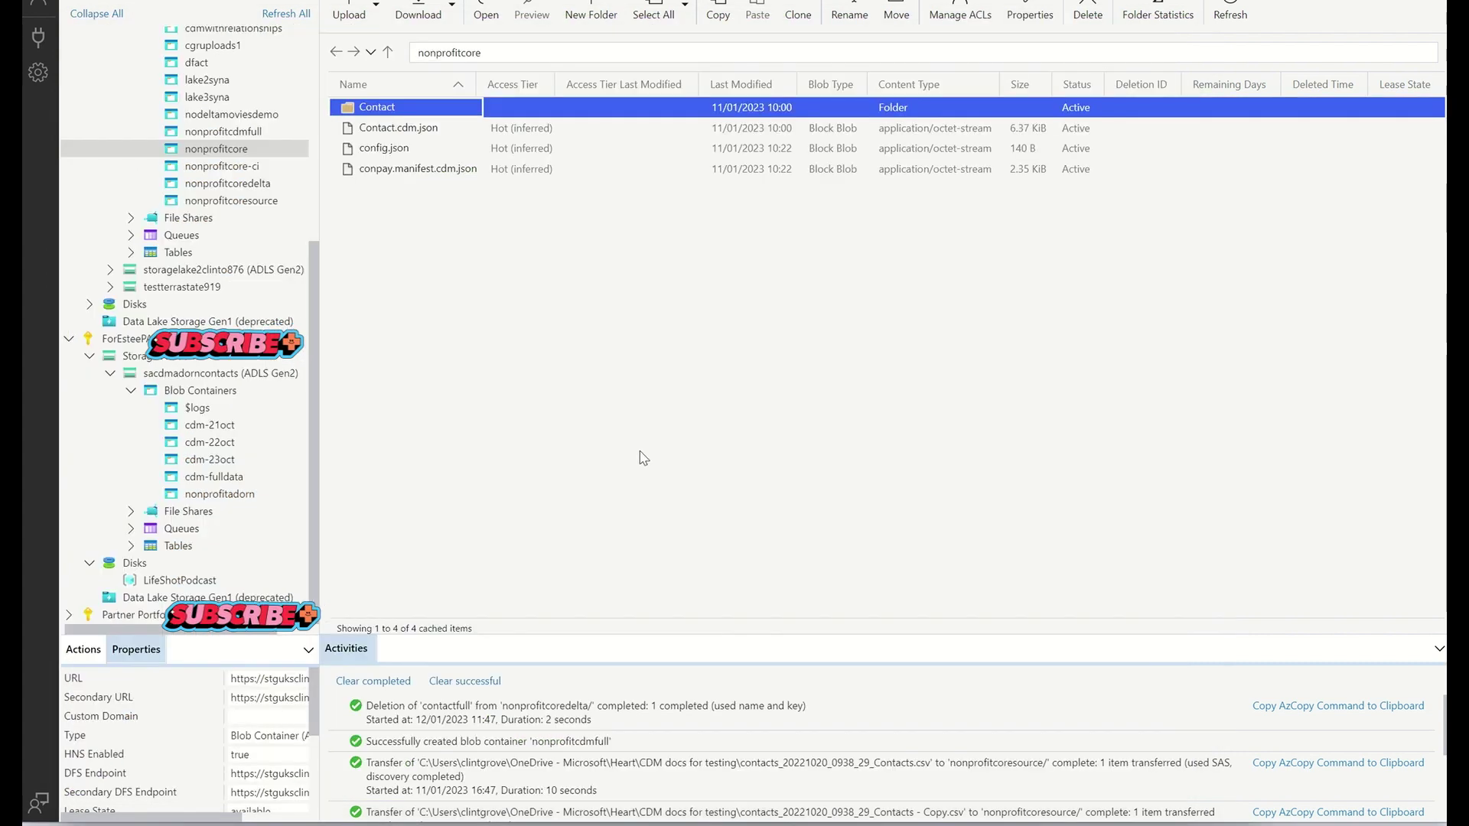
click(416, 173)
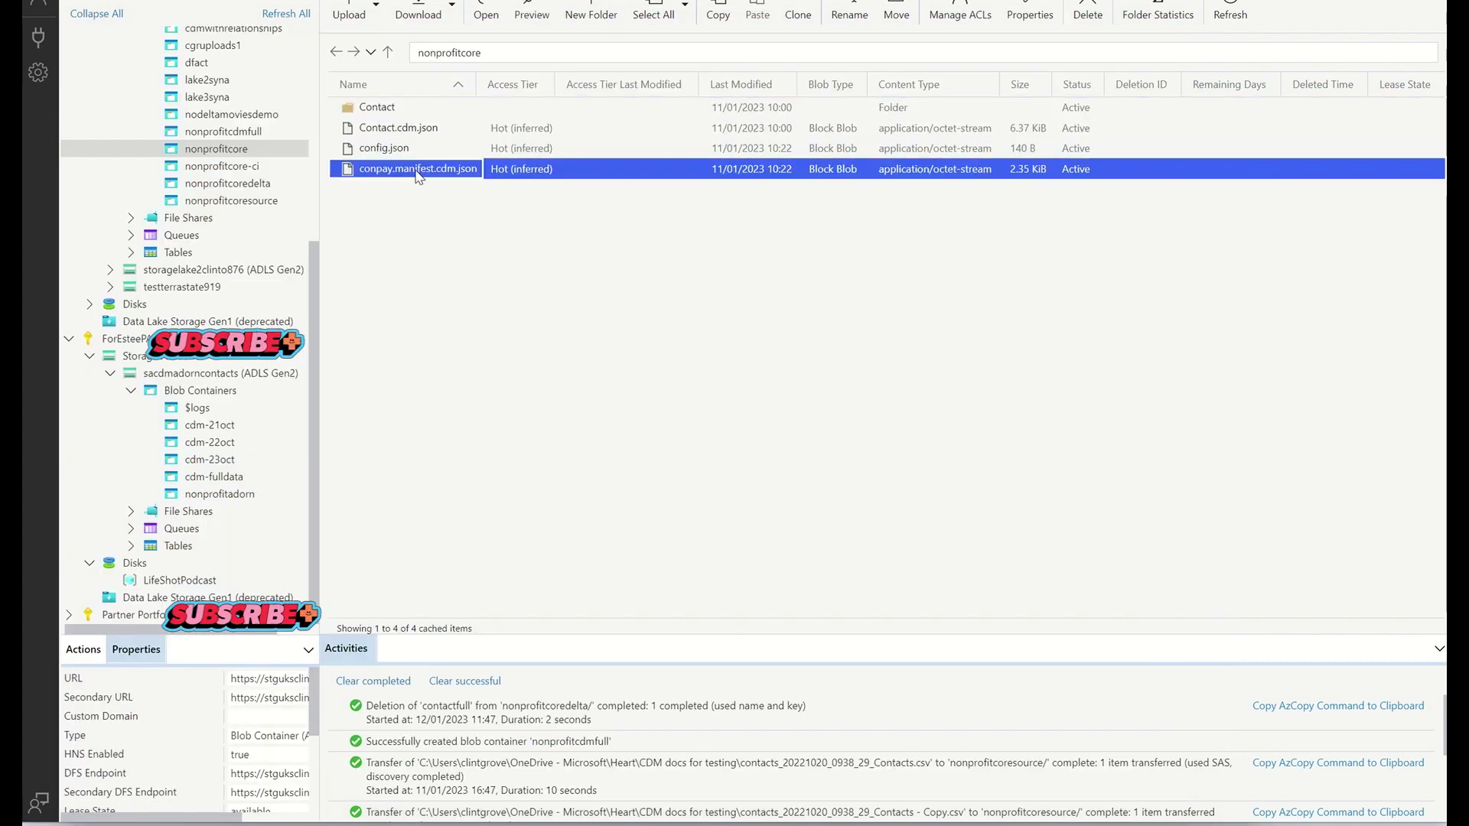
click(417, 136)
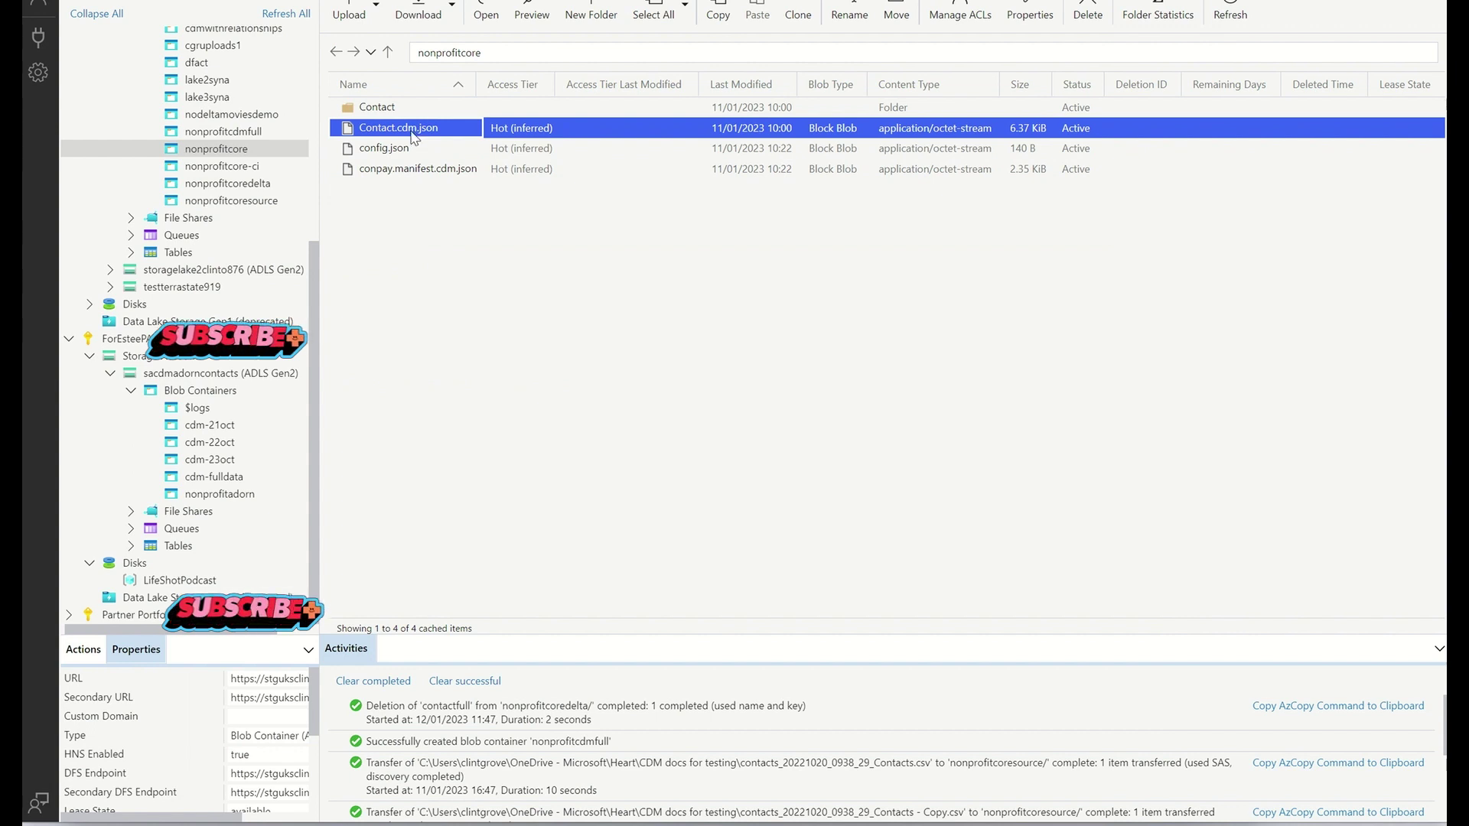
click(376, 111)
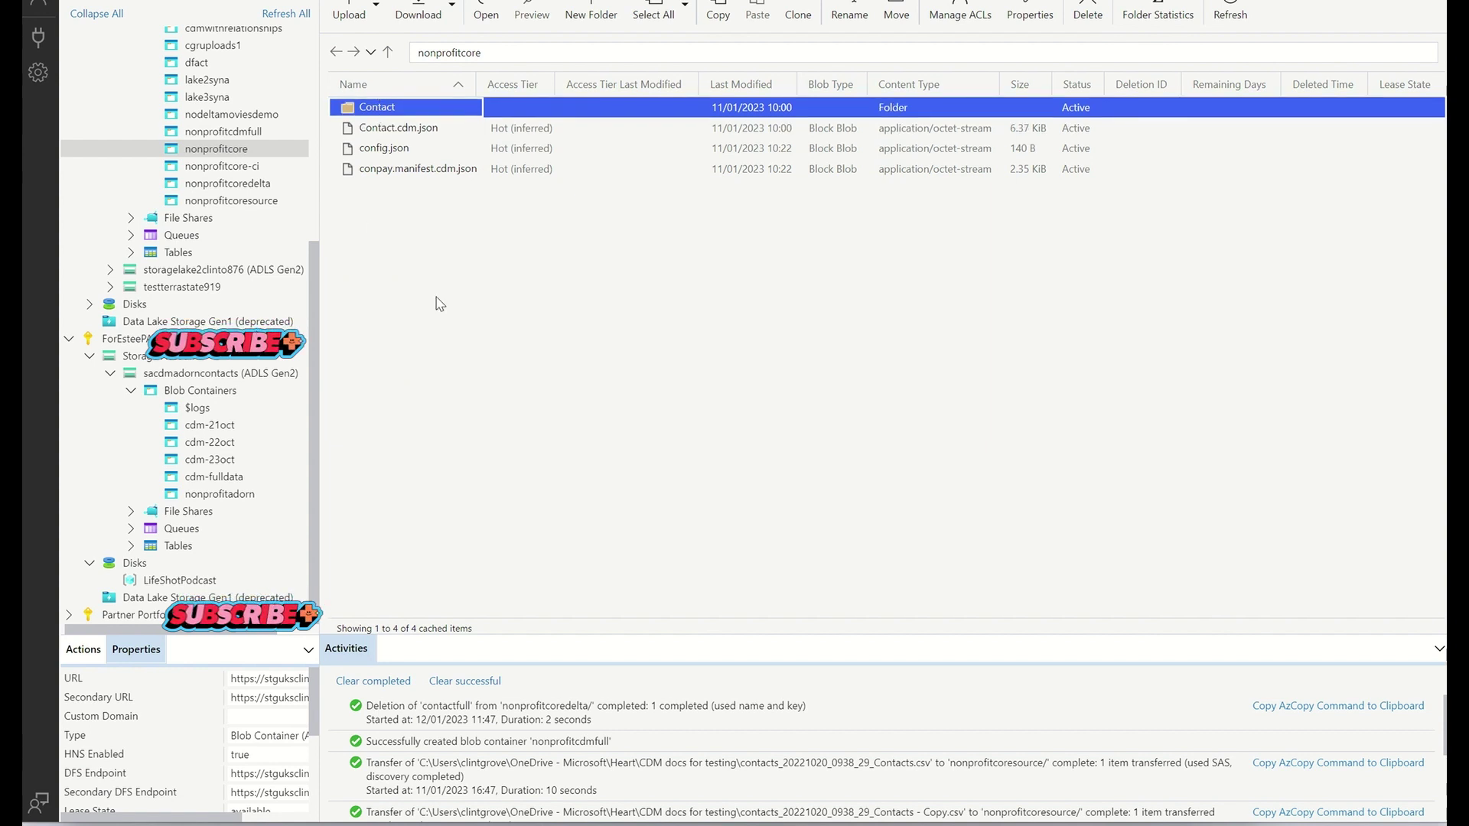
Switch to Synapse, open the CDM 02 Contact pipeline and view the parameters of its Data flow Contact Upsert activity
key(alt+Tab)
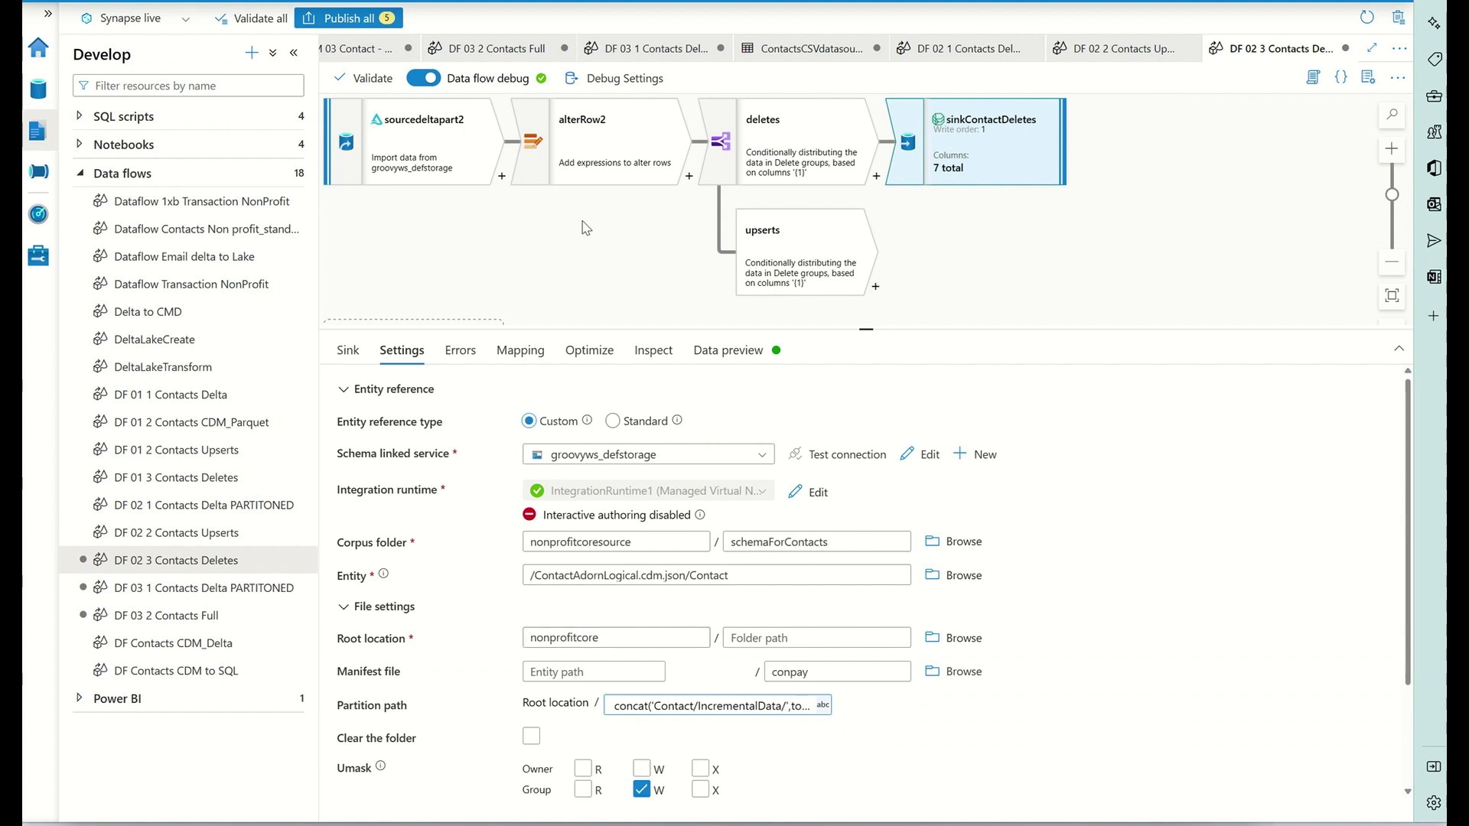
click(38, 171)
click(178, 173)
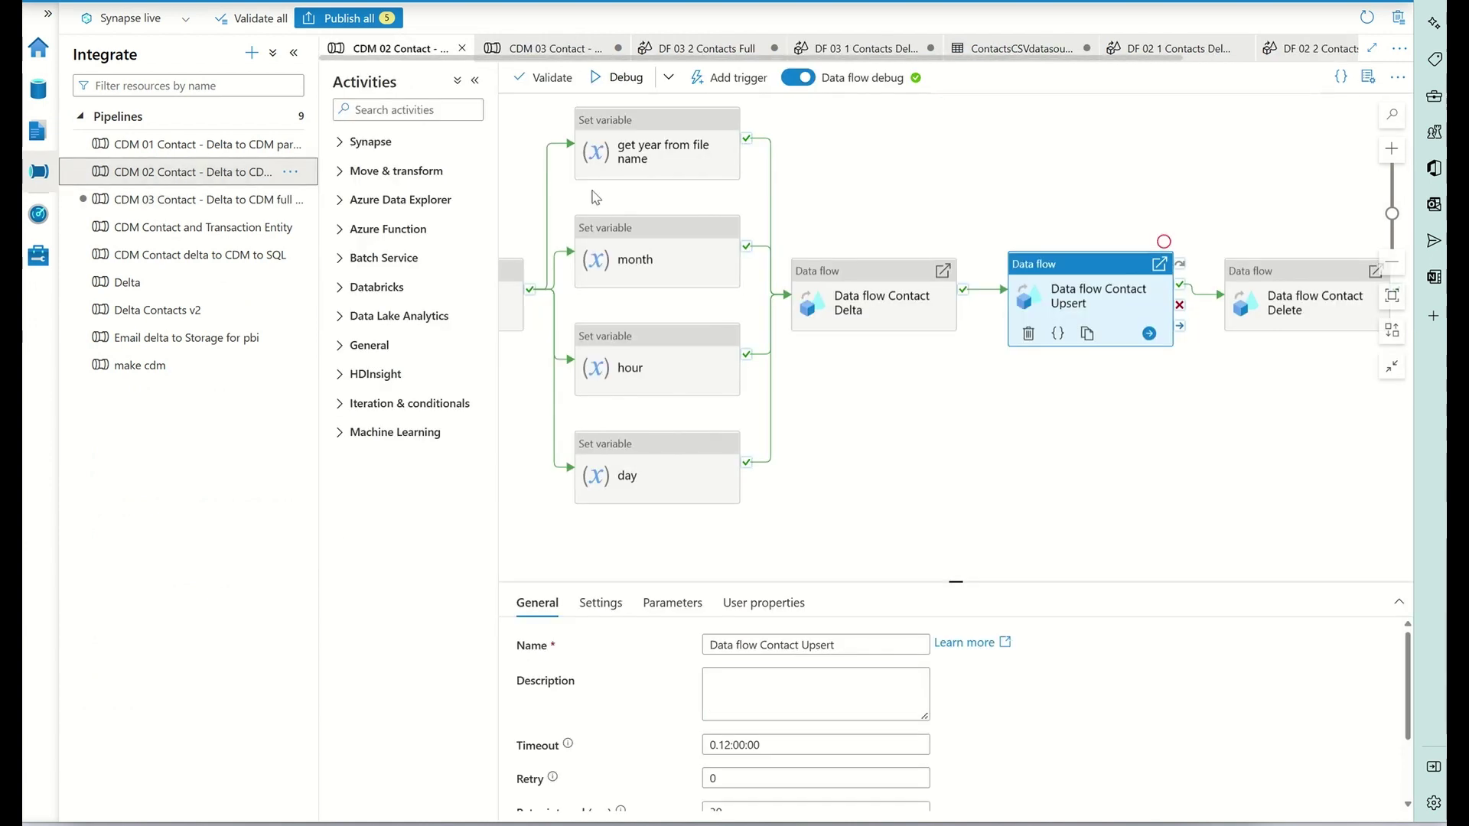
scroll(846, 380, right, 5)
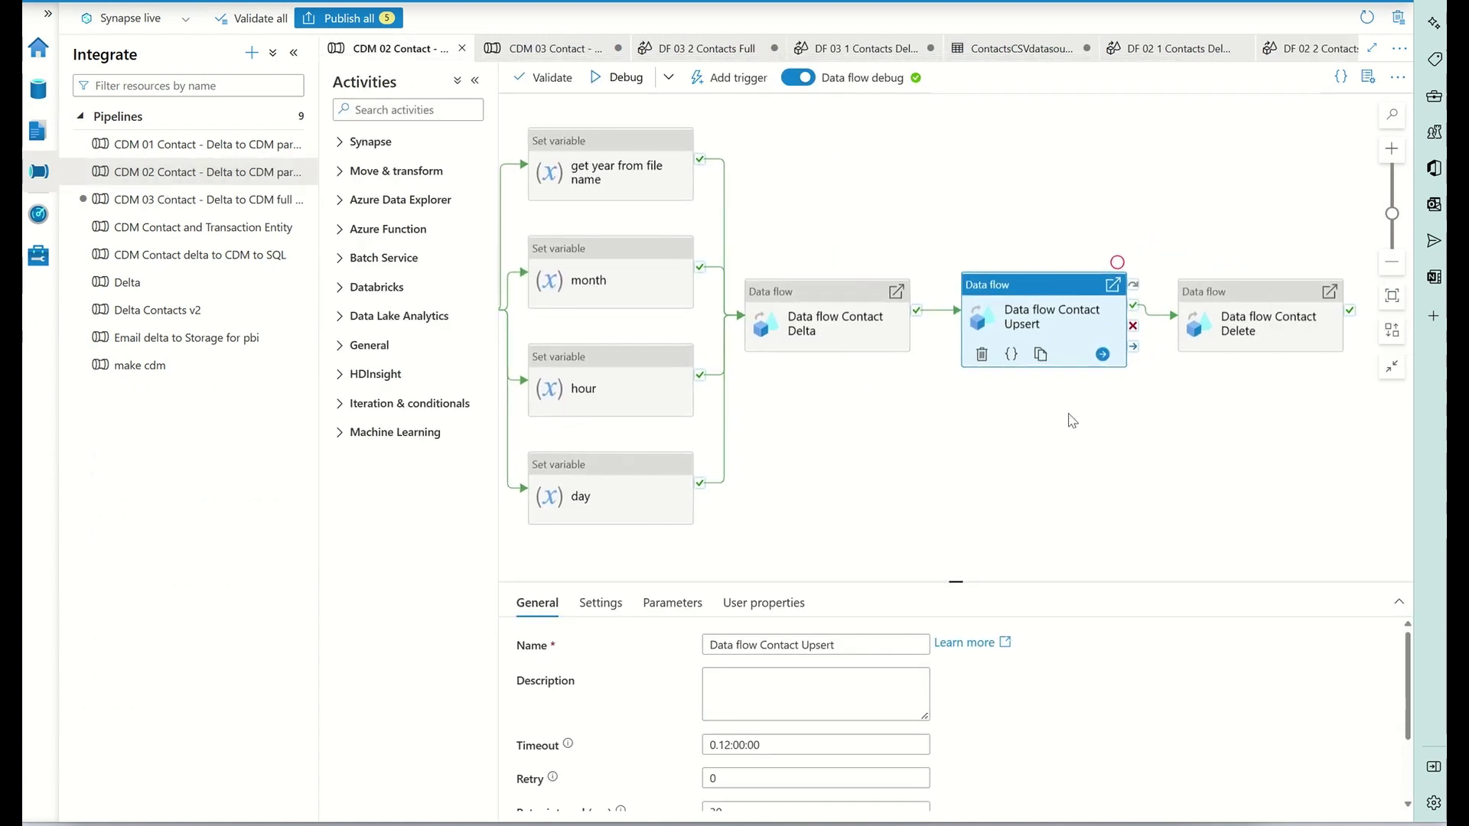
scroll(792, 477, left, 6)
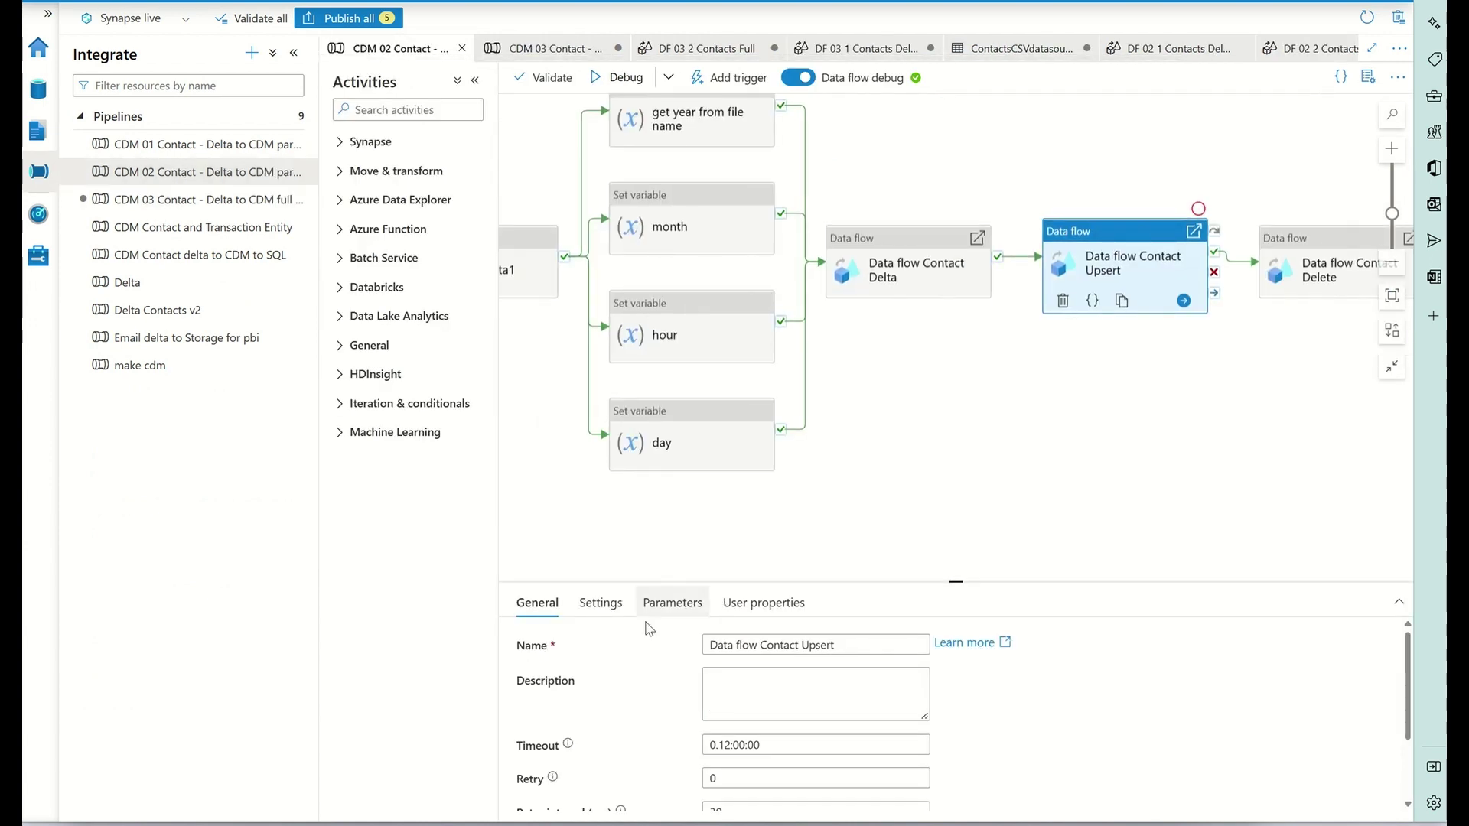
click(600, 603)
click(673, 603)
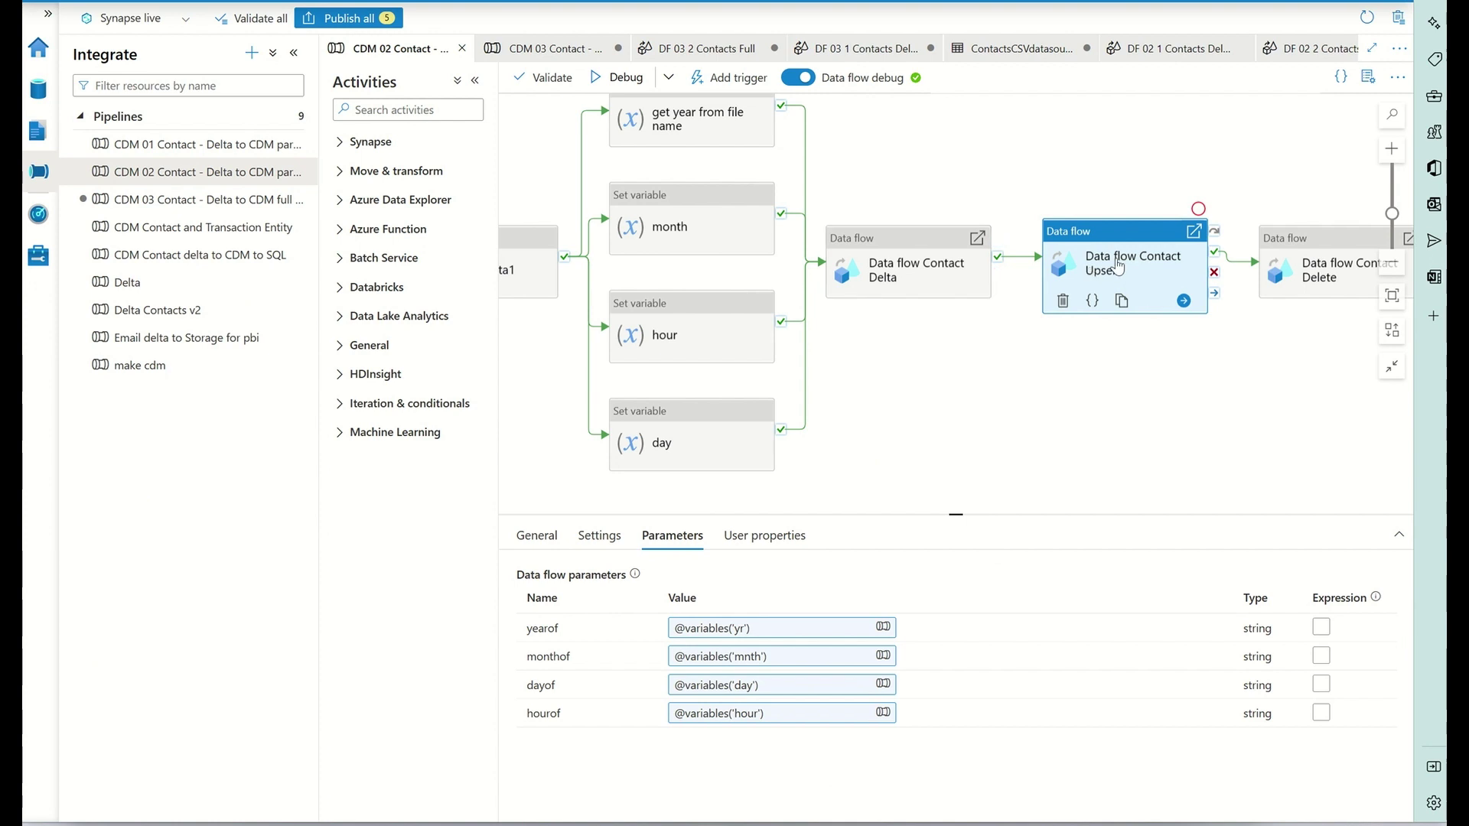
Examine the parameters passed to the pipeline's Data flow Contact Delta activity
click(898, 265)
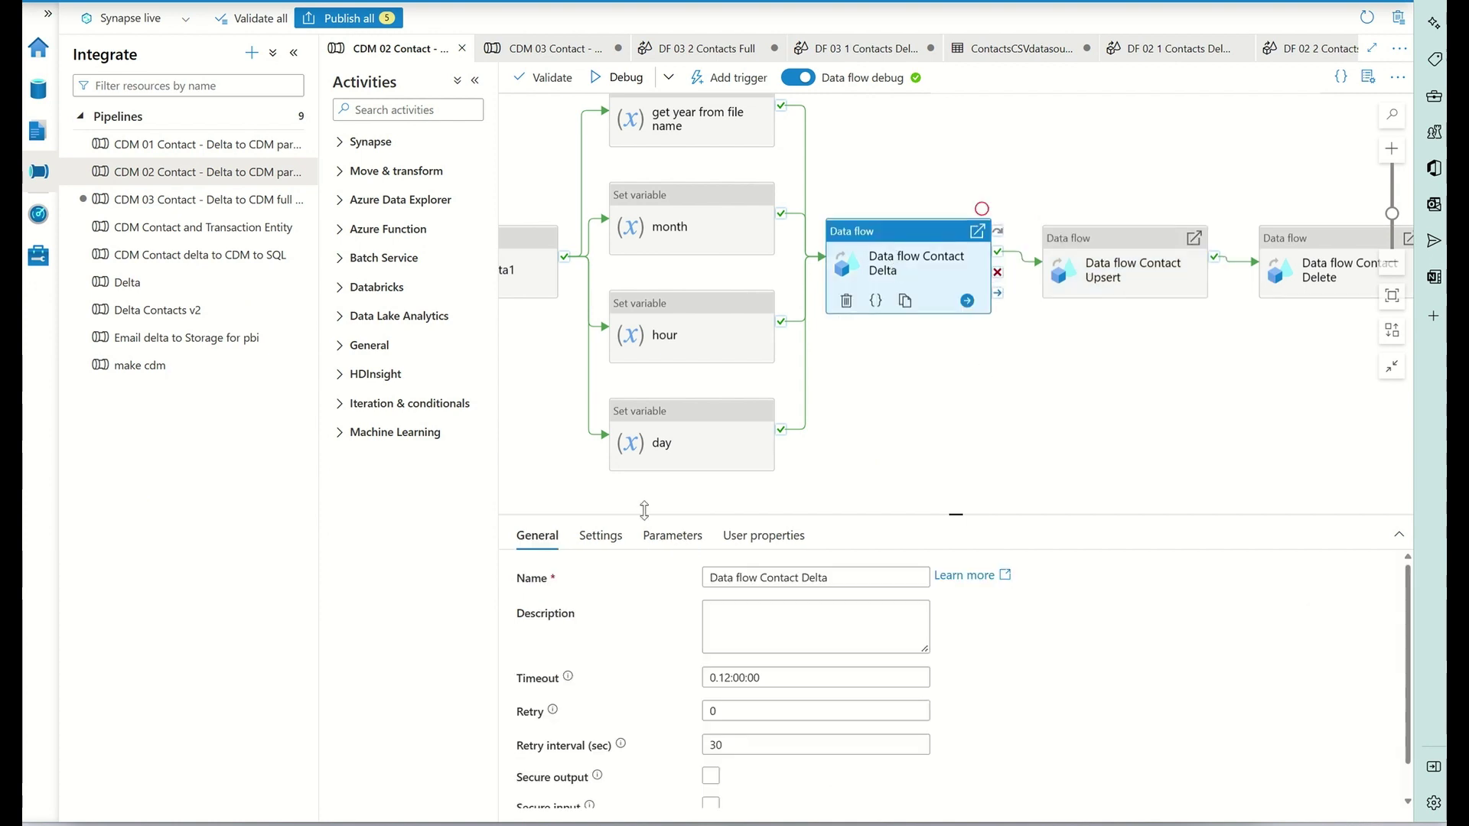
click(672, 535)
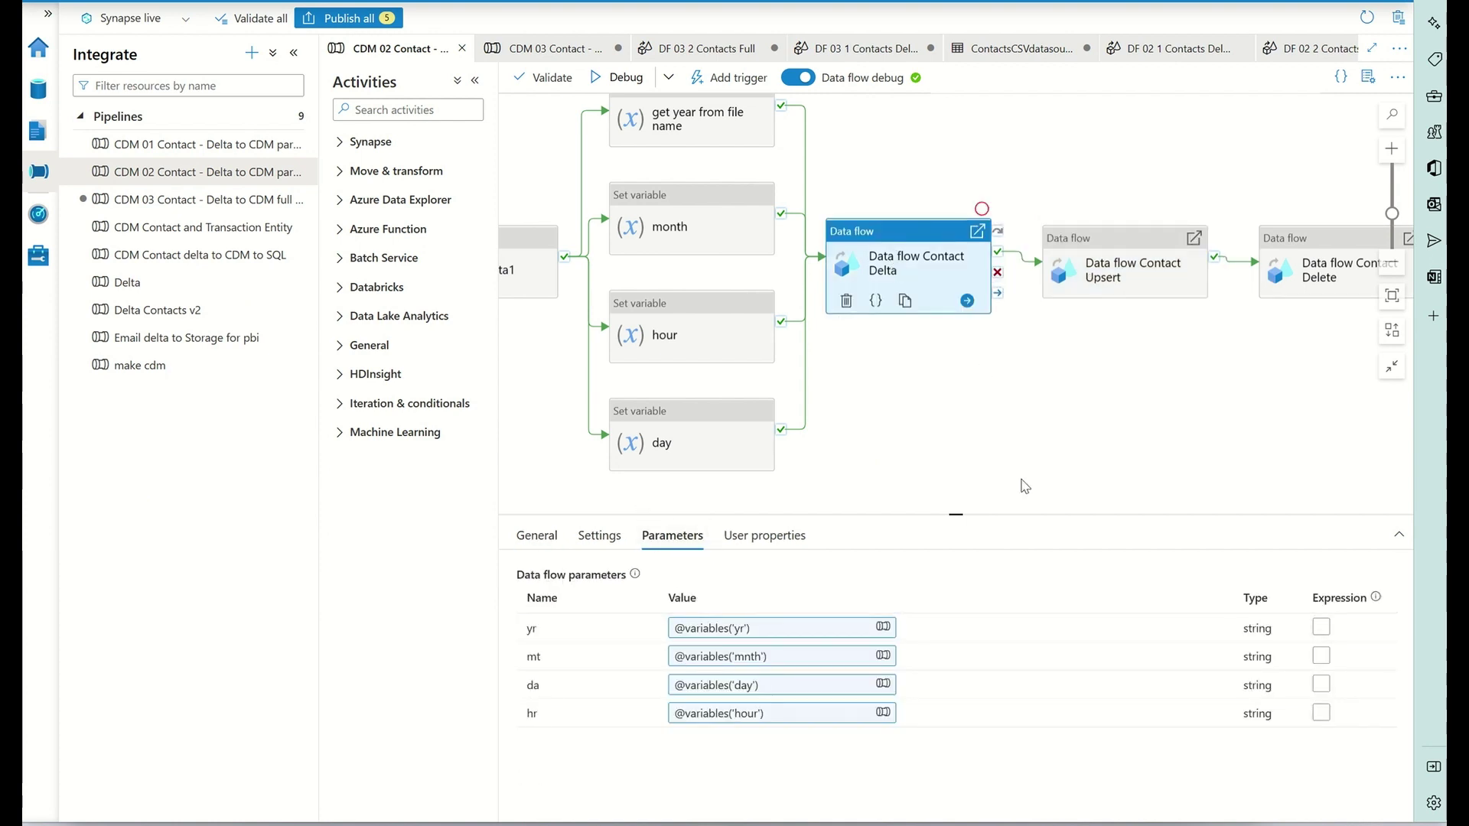
drag(1007, 410, 916, 436)
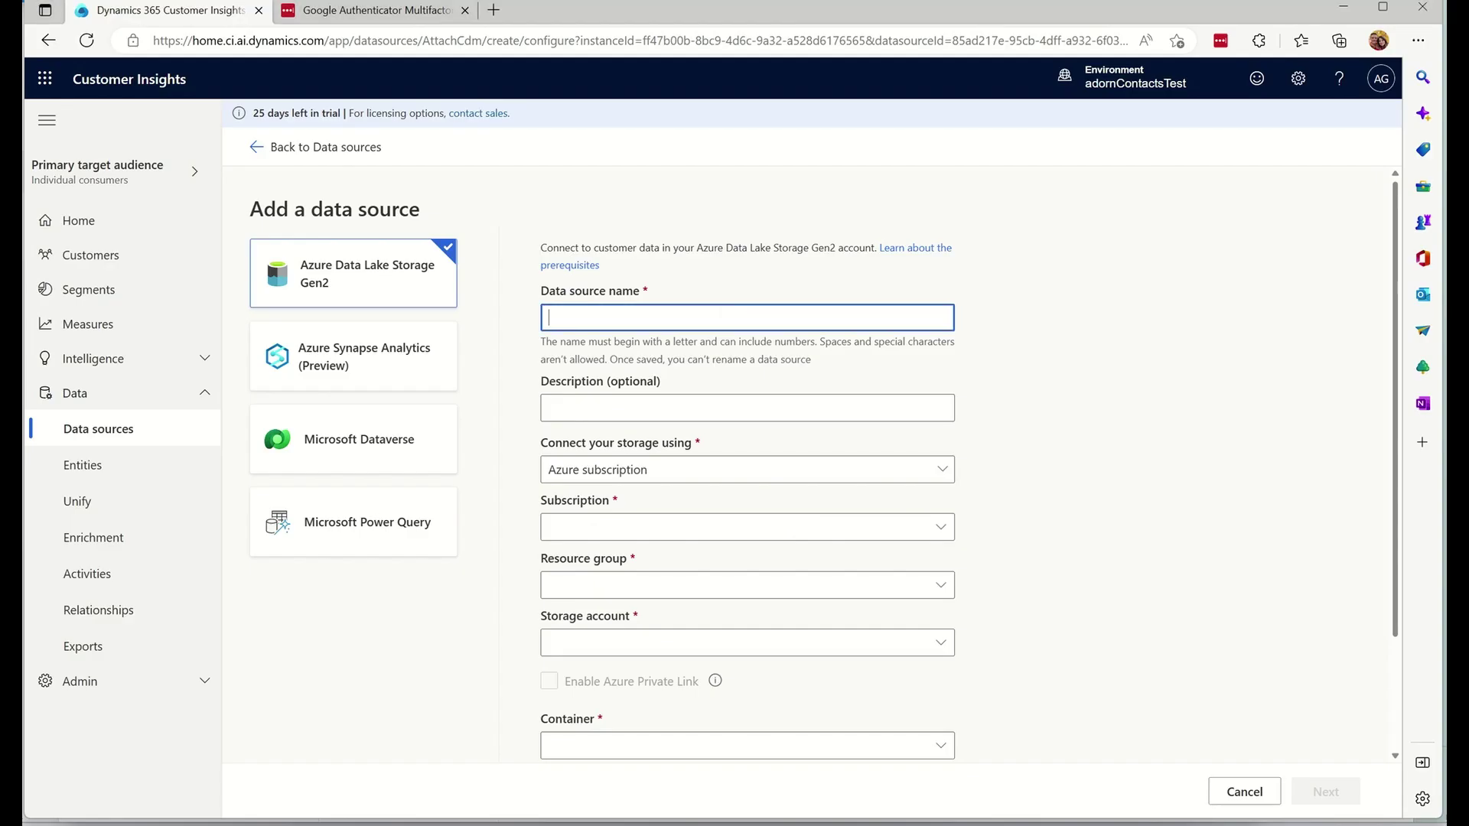
Switch to Customer Insights, leave the new data source form and review the storage connection settings of the adorn3 data source
mouse_move(307, 501)
click(293, 152)
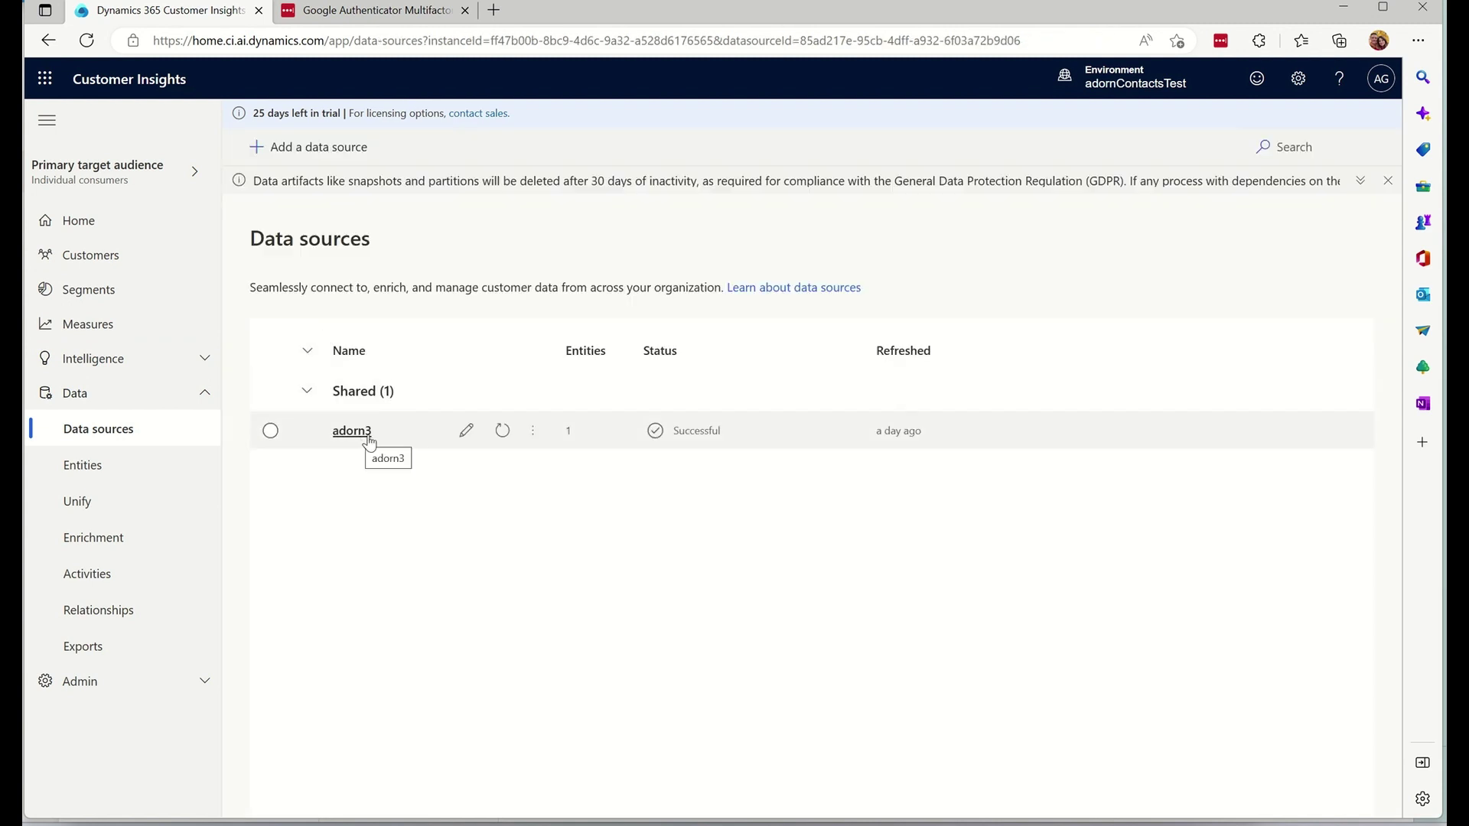
click(356, 434)
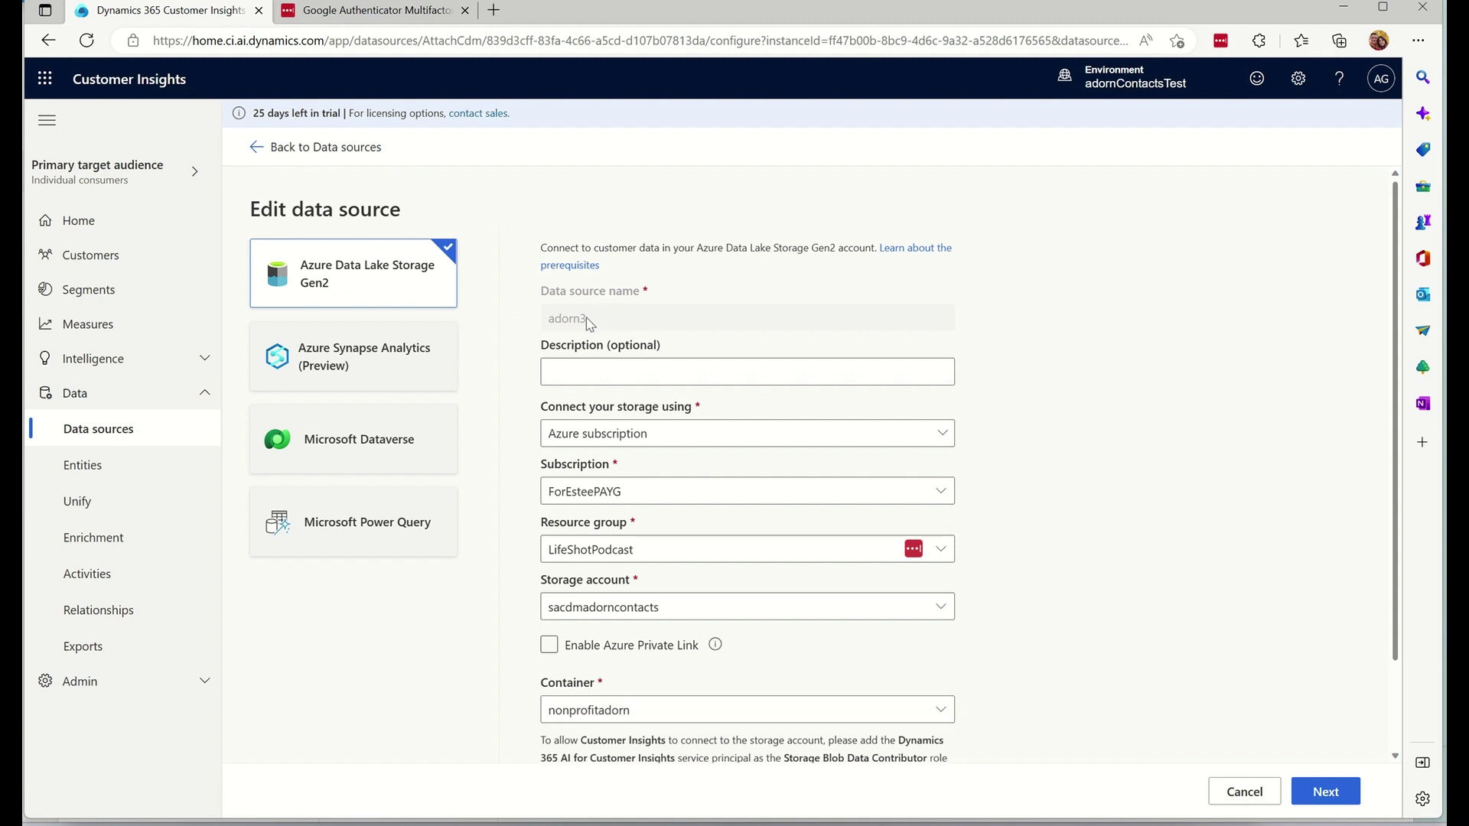
scroll(586, 574, down, 2)
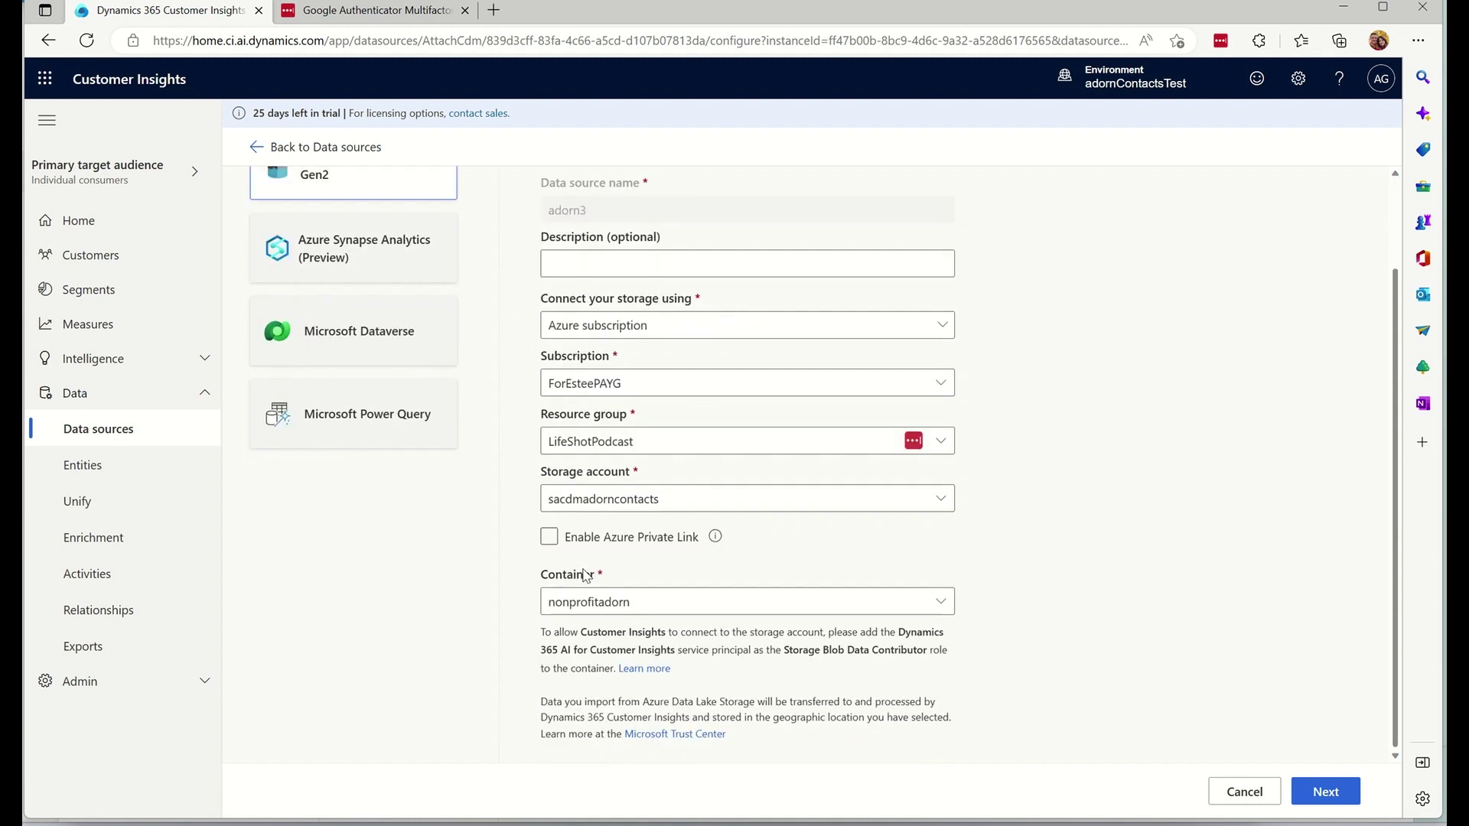
Continue to the adorn3 entity selection and examine the Contact entity's incremental ingestion settings and folder requirements
click(1322, 792)
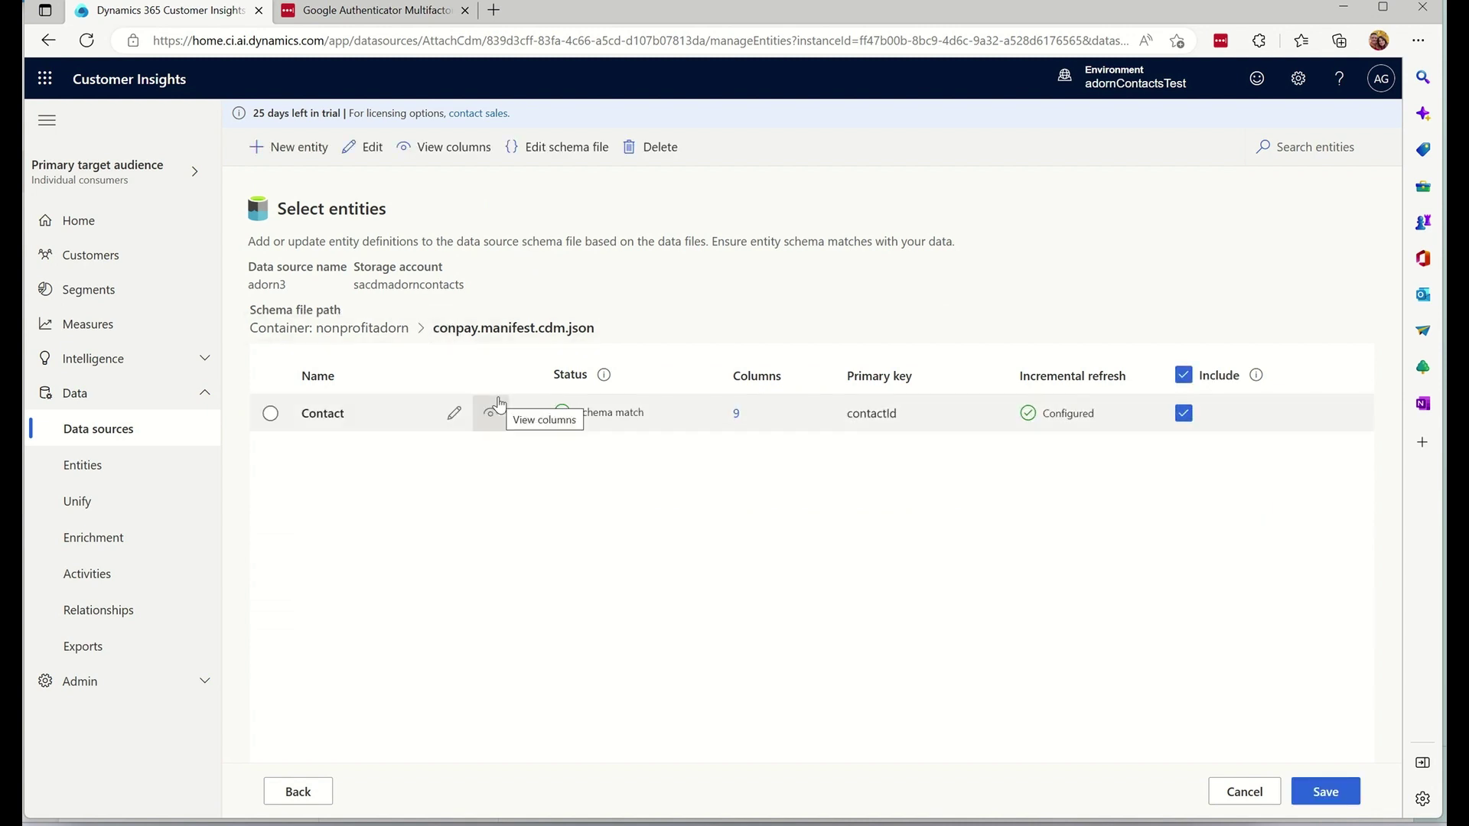
click(1071, 414)
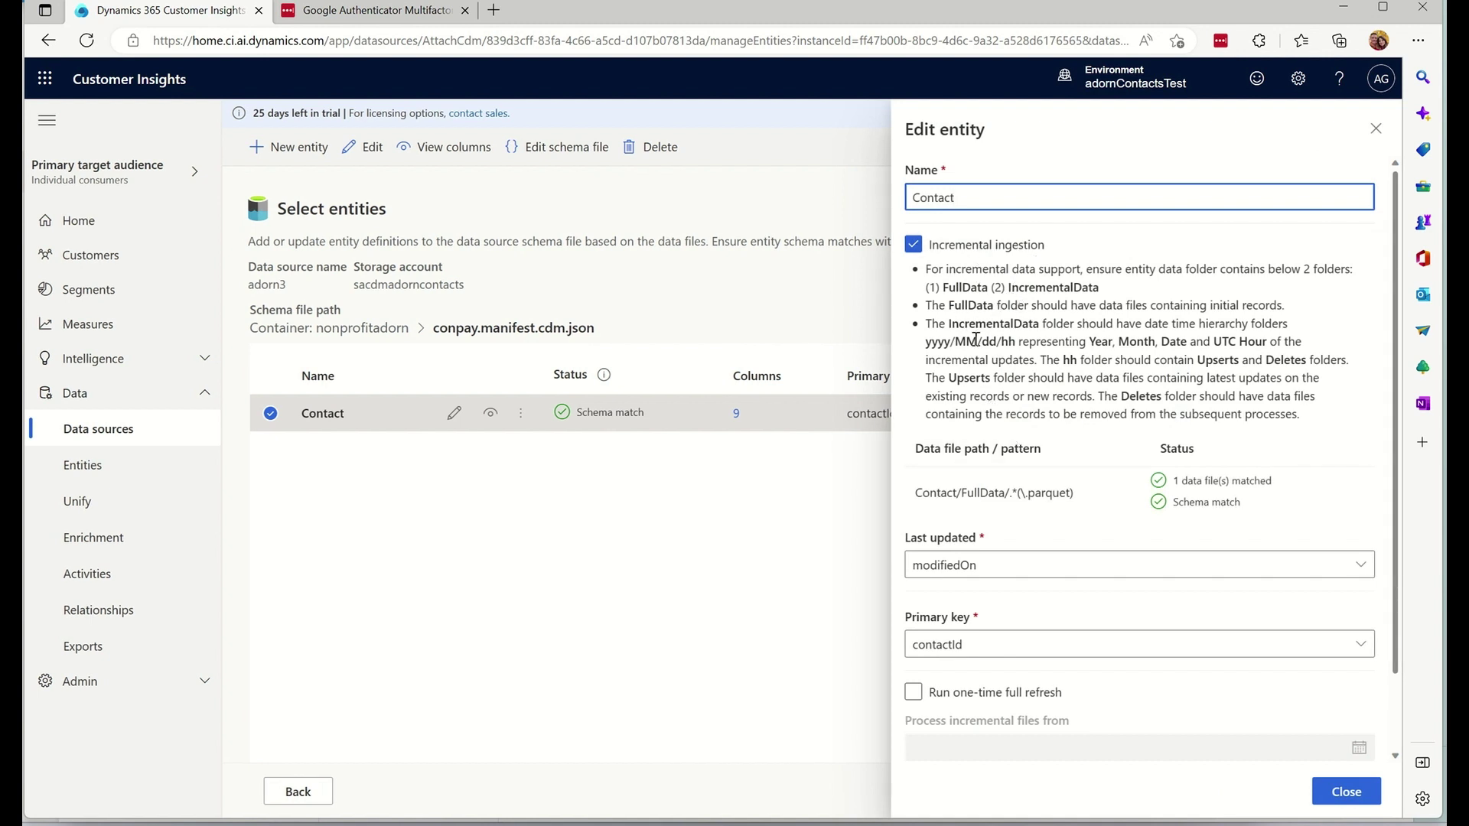
drag(960, 324, 1076, 386)
click(1105, 391)
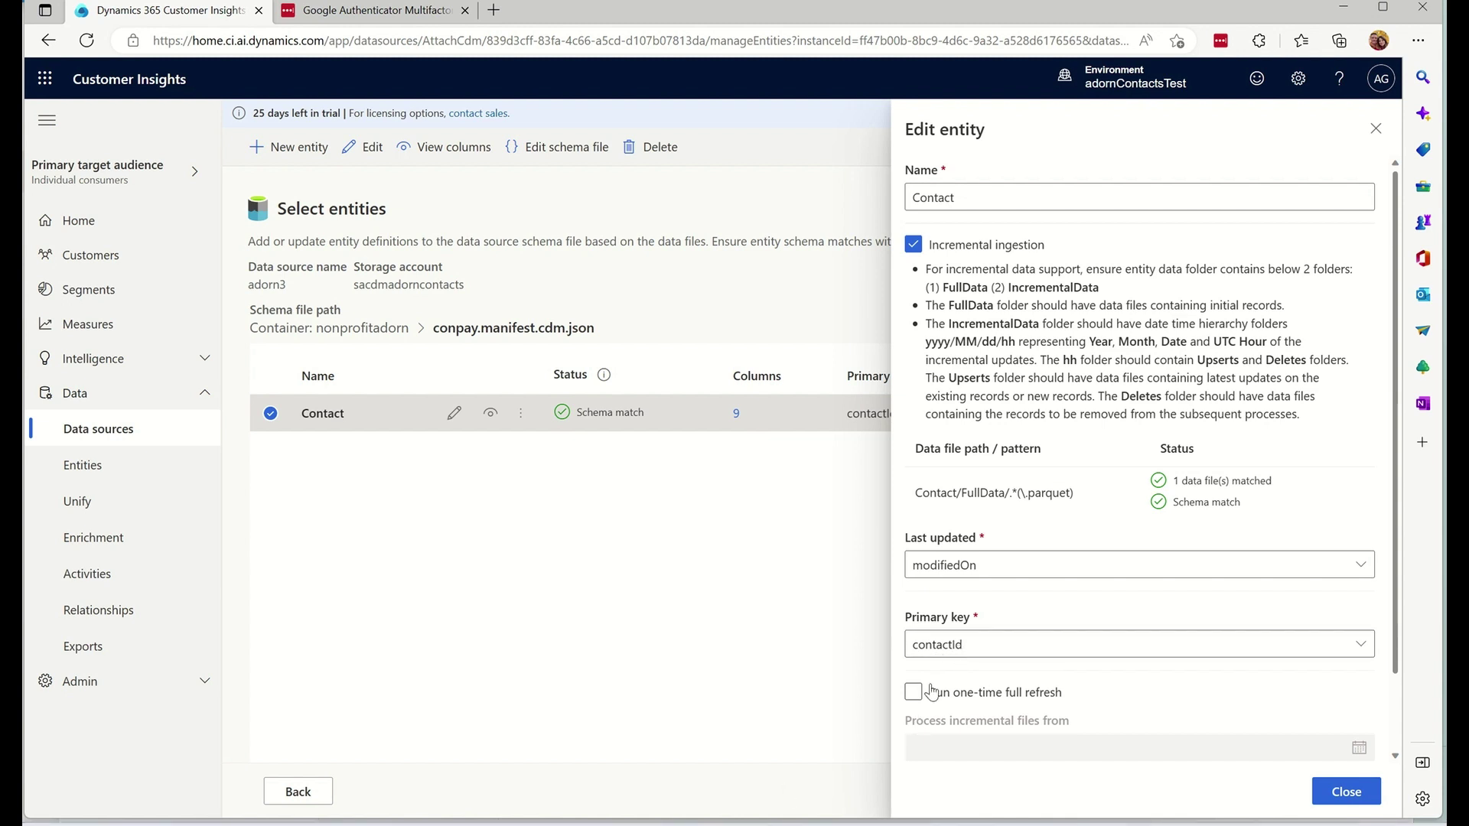
Switch back to Synapse, then open and run the SQL CDM Contact query script
click(743, 734)
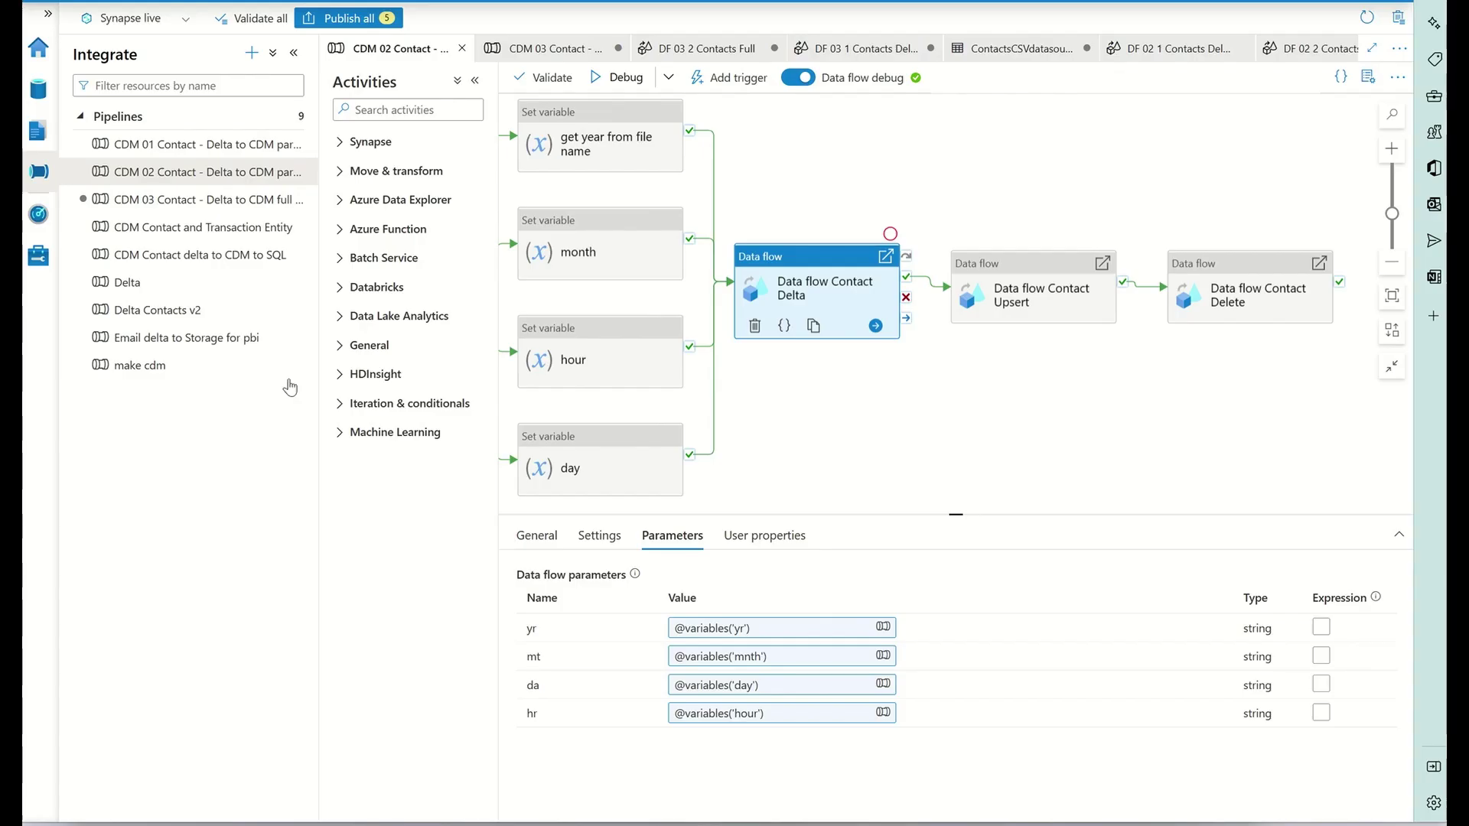
click(37, 131)
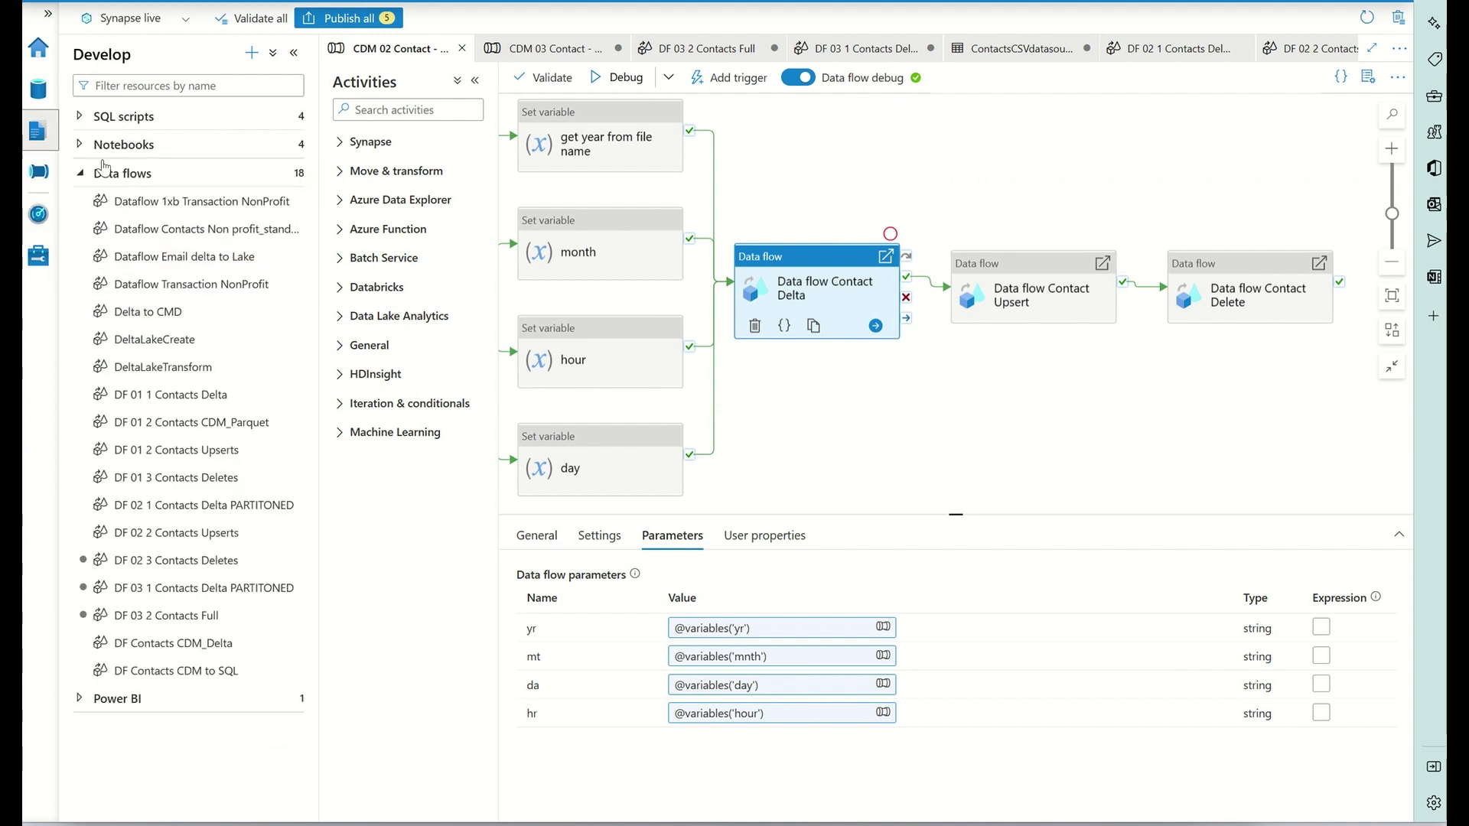
click(157, 116)
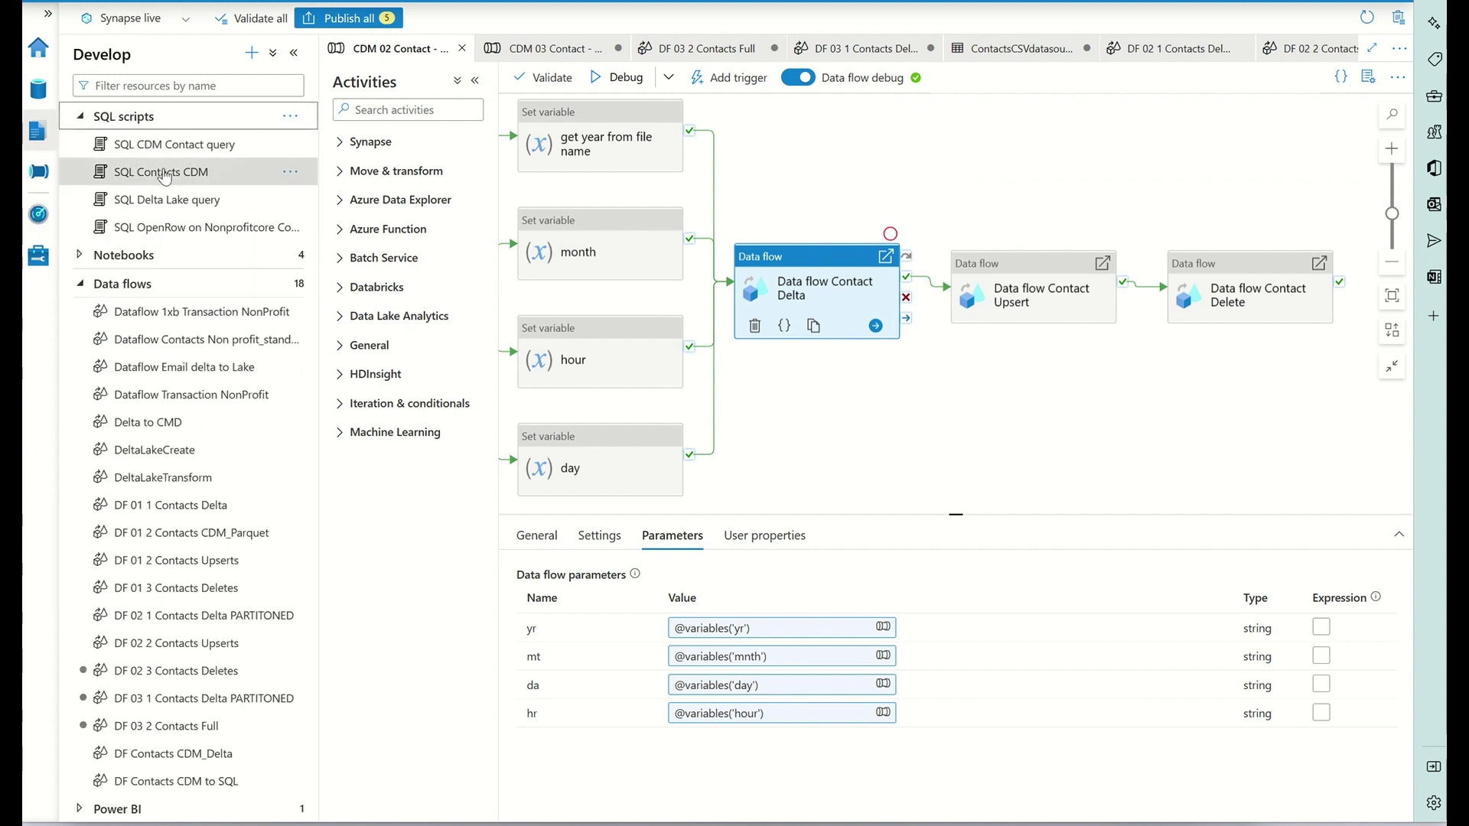
click(180, 147)
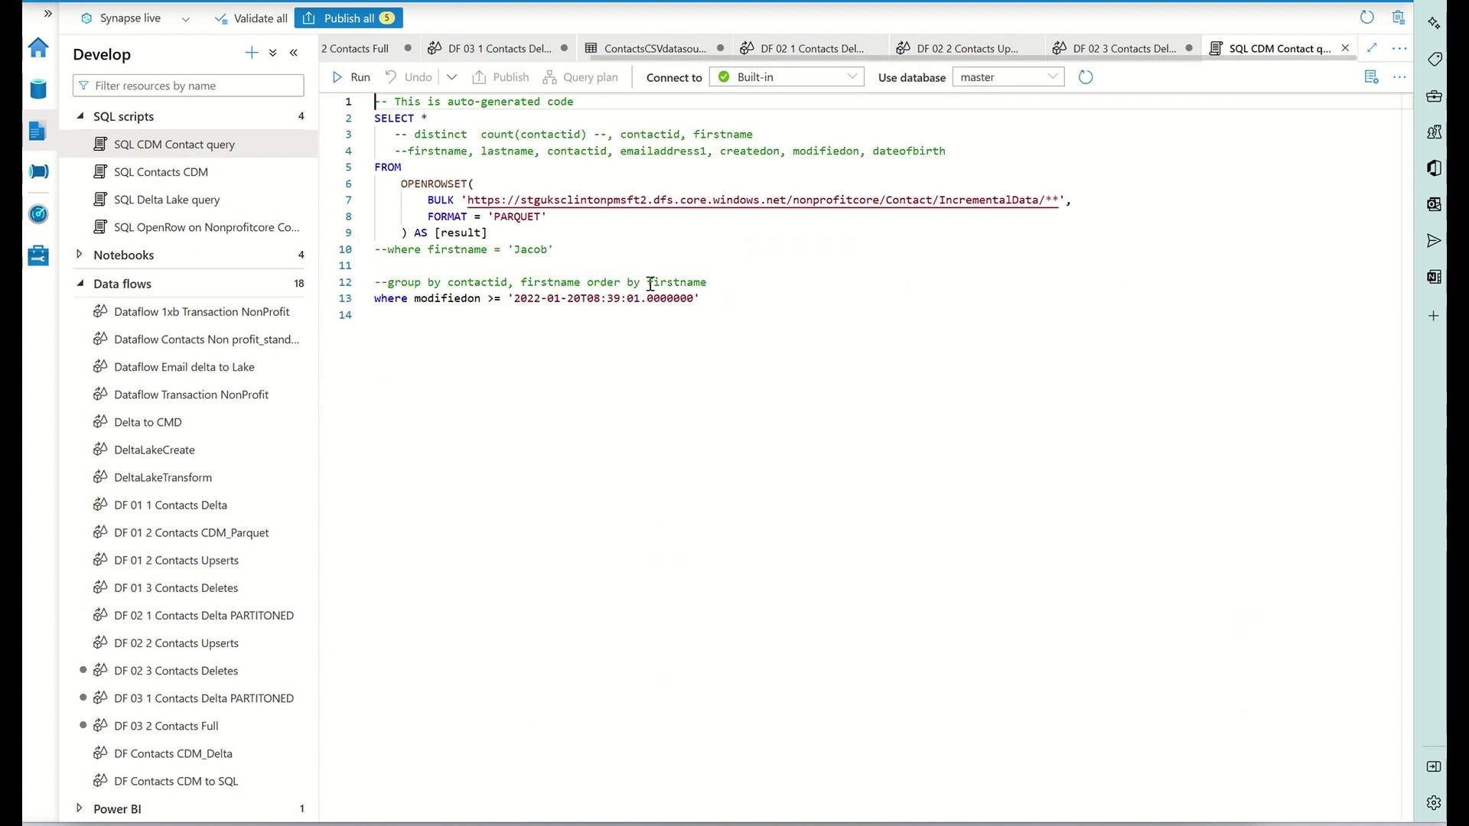
click(354, 77)
Examine the nonprofitcore, Contact and IncrementalData segments of the BULK path in the query
click(848, 207)
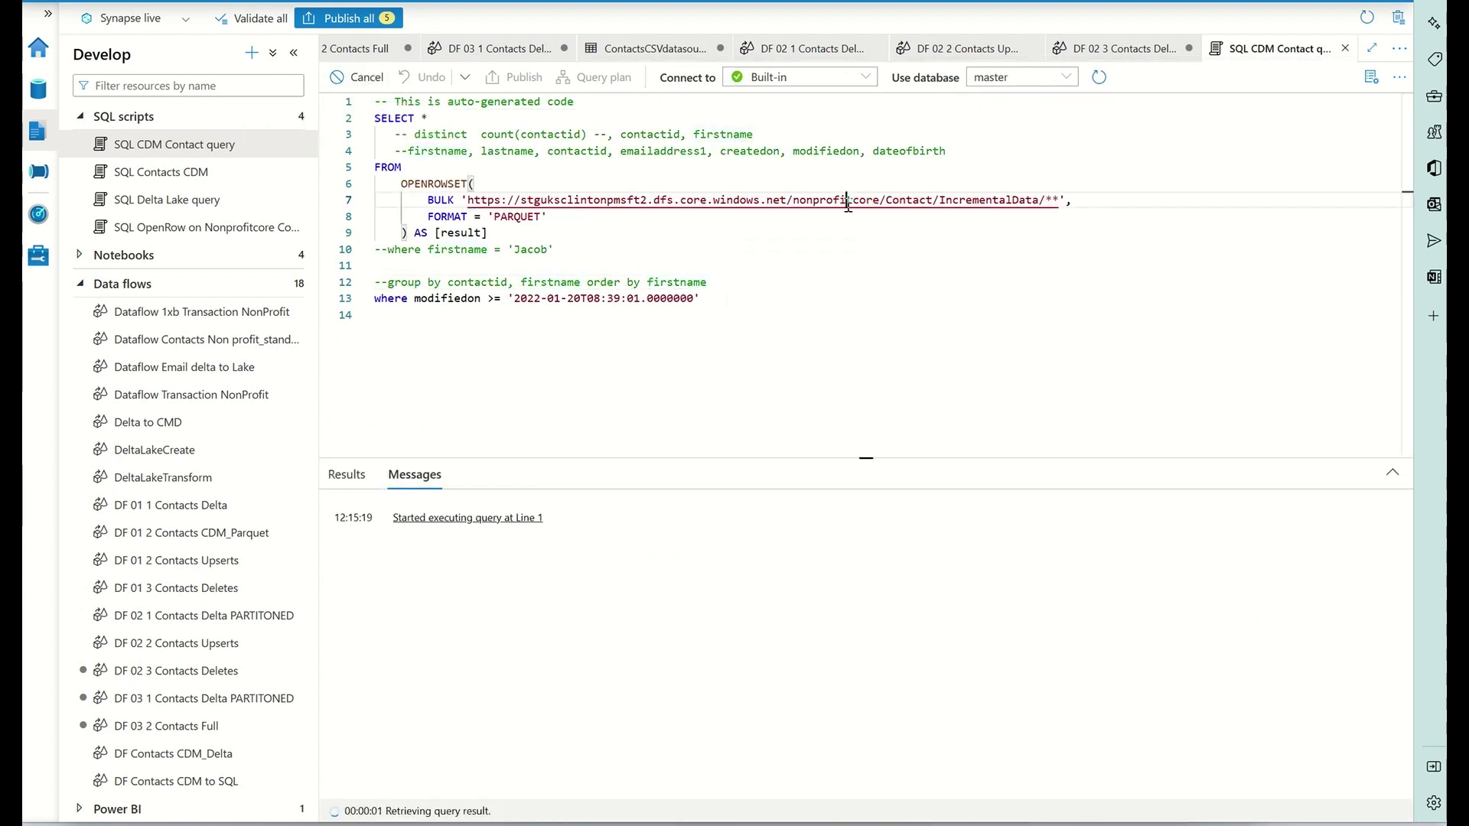
double_click(836, 201)
double_click(908, 201)
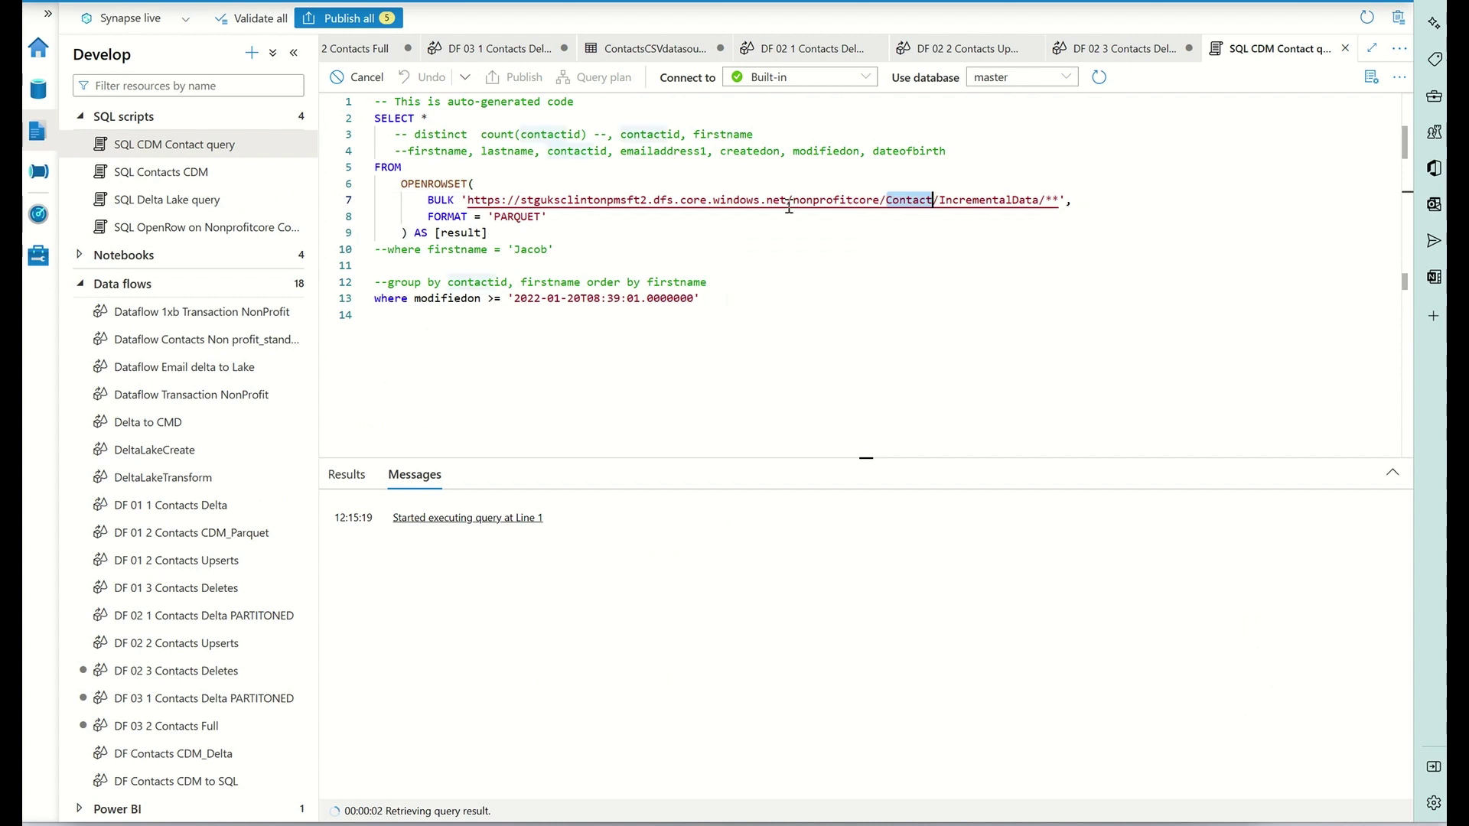
double_click(861, 200)
double_click(980, 200)
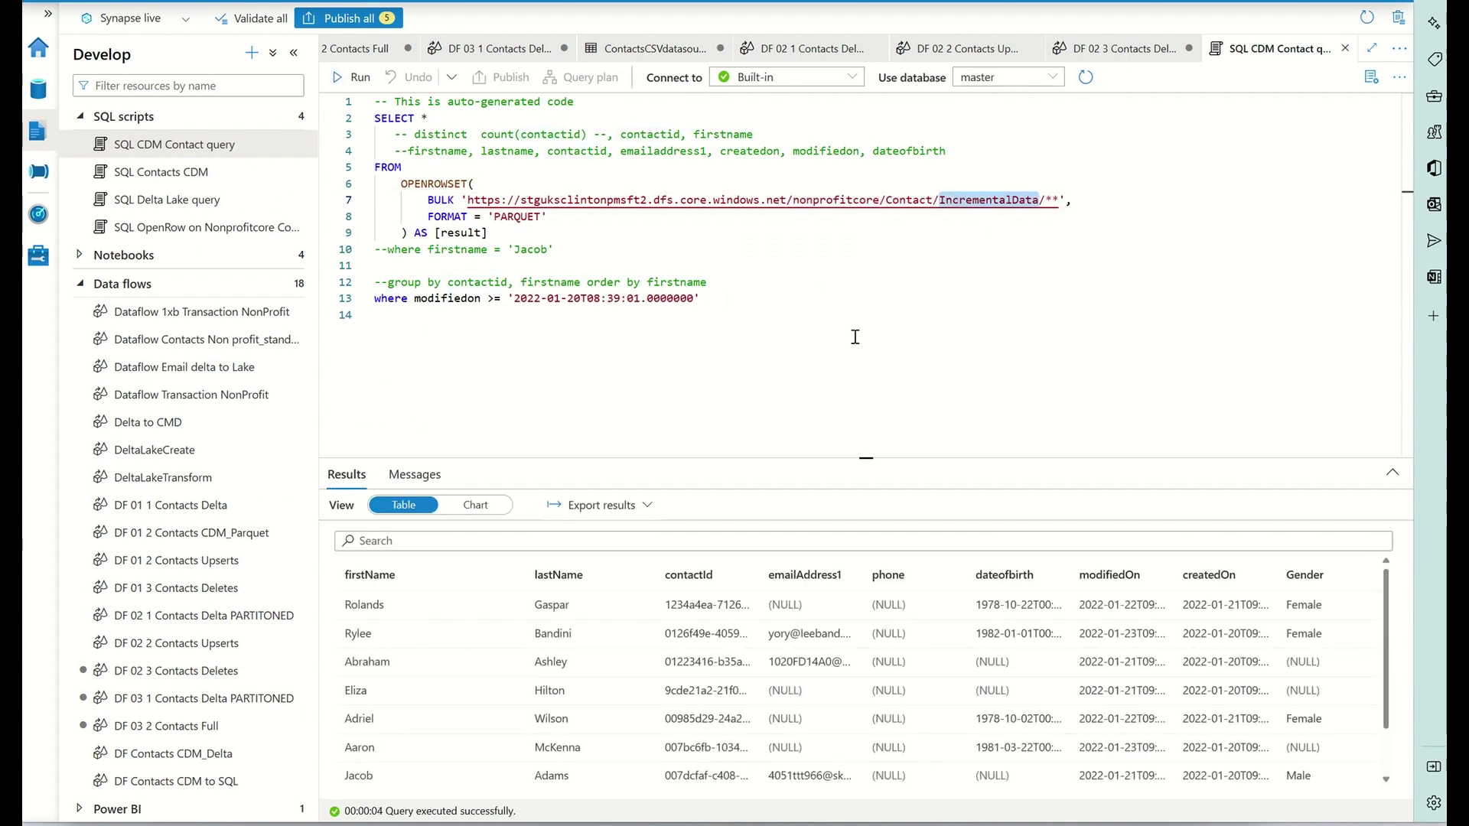
Review the contact rows returned by the query and relate them to the IncrementalData wildcard in the BULK path
scroll(795, 650, down, 1)
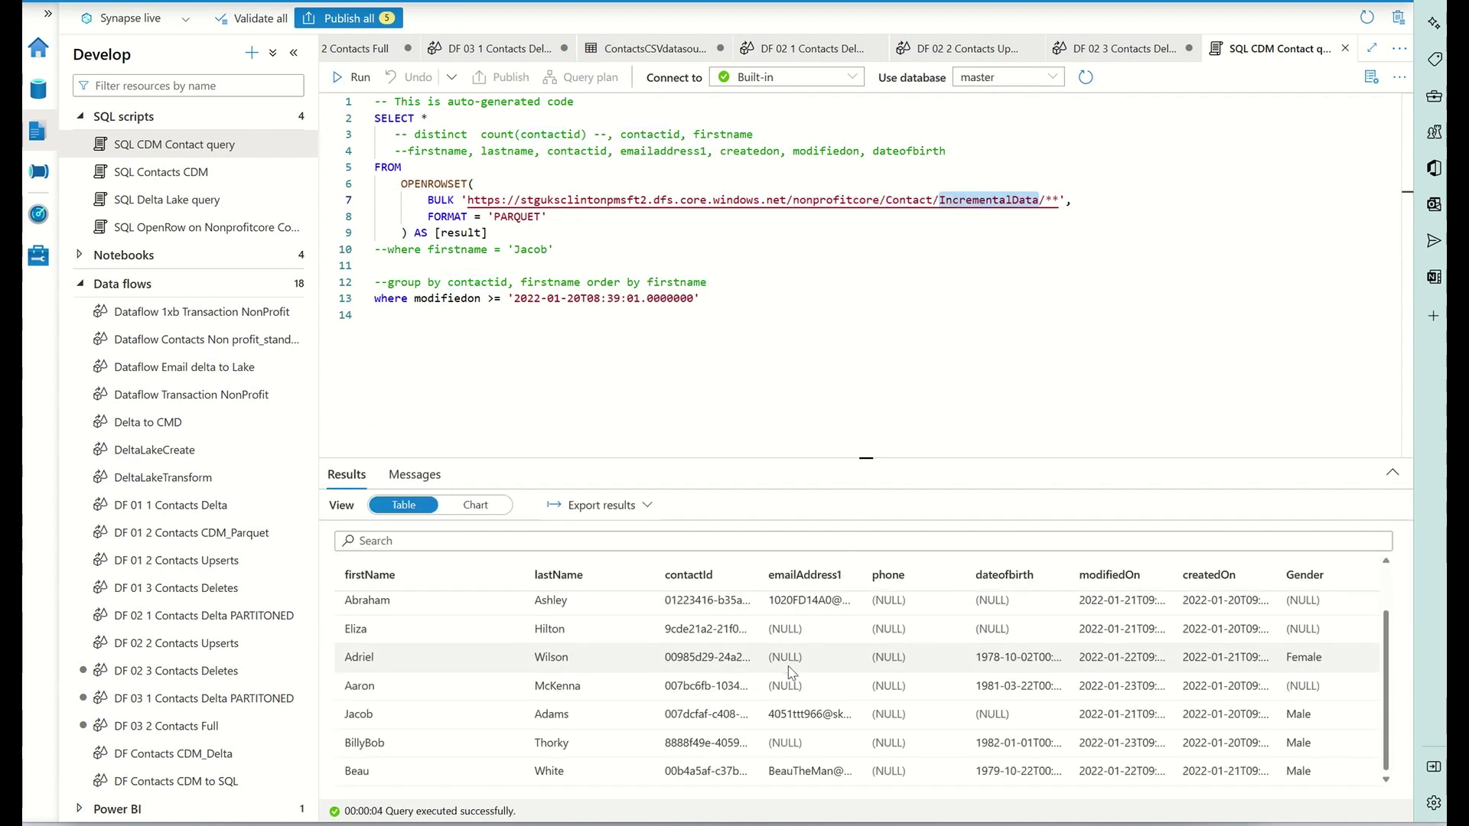
scroll(789, 662, up, 1)
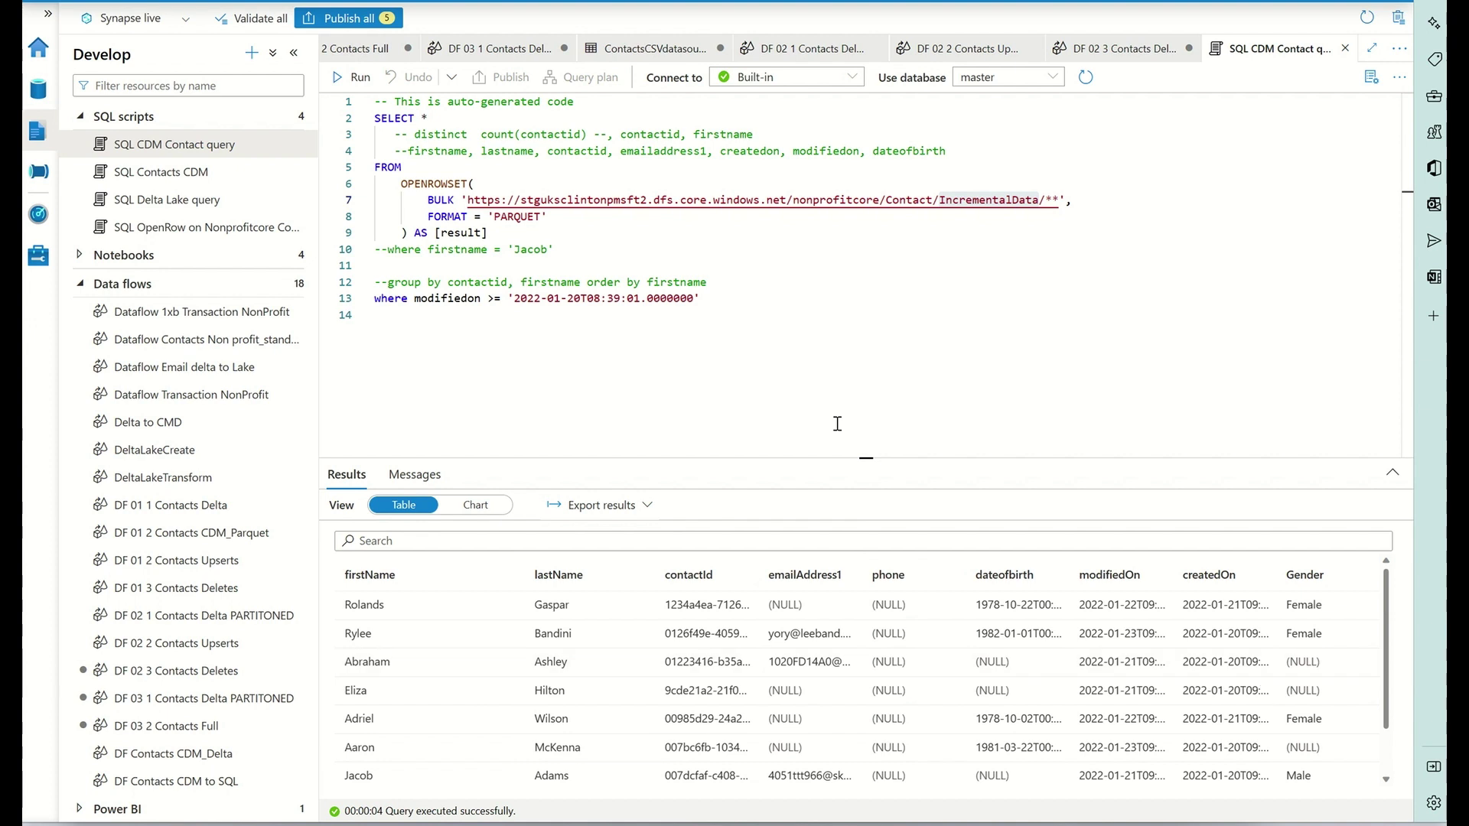
click(936, 341)
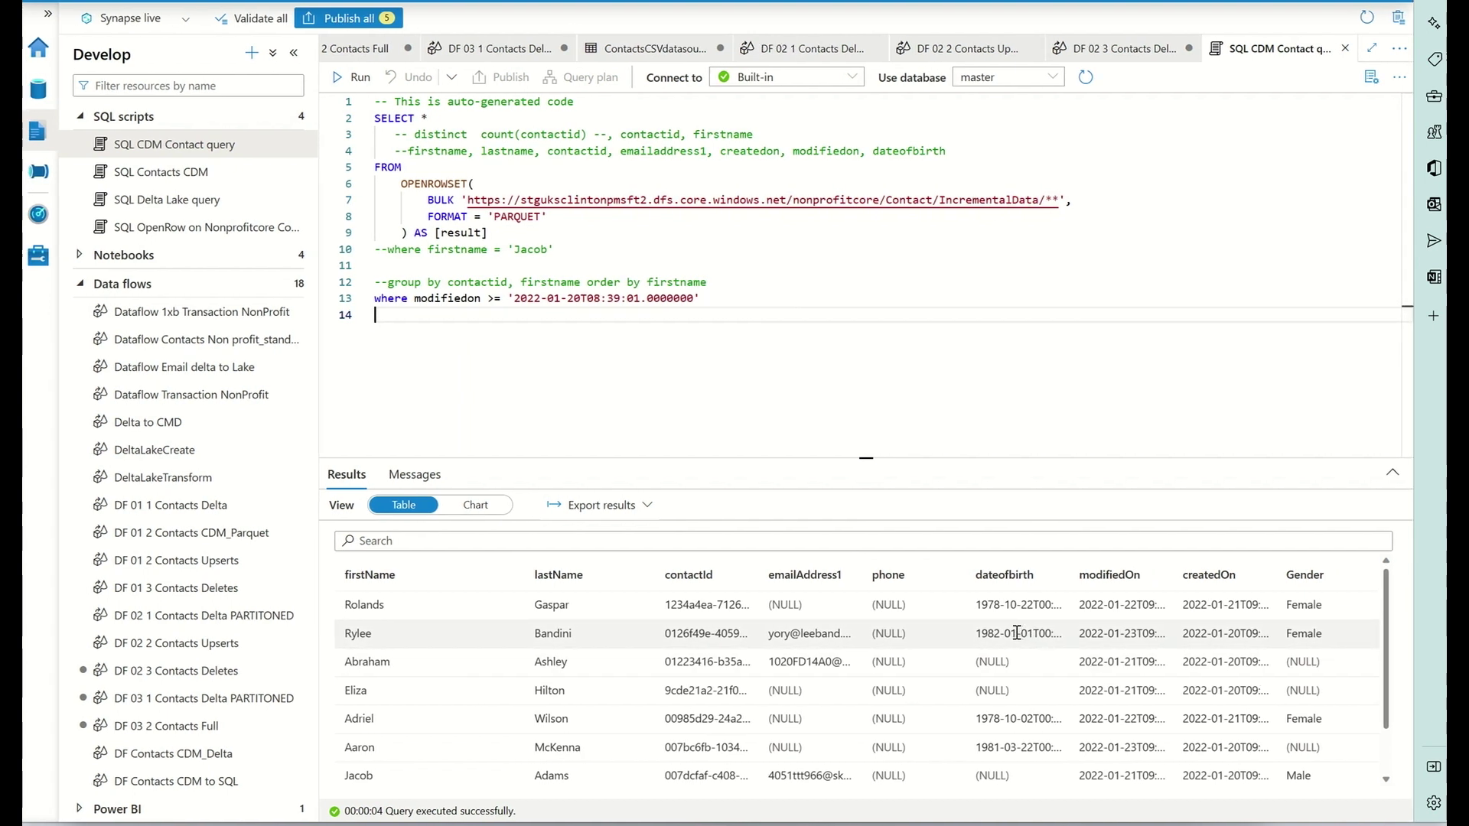
click(1046, 204)
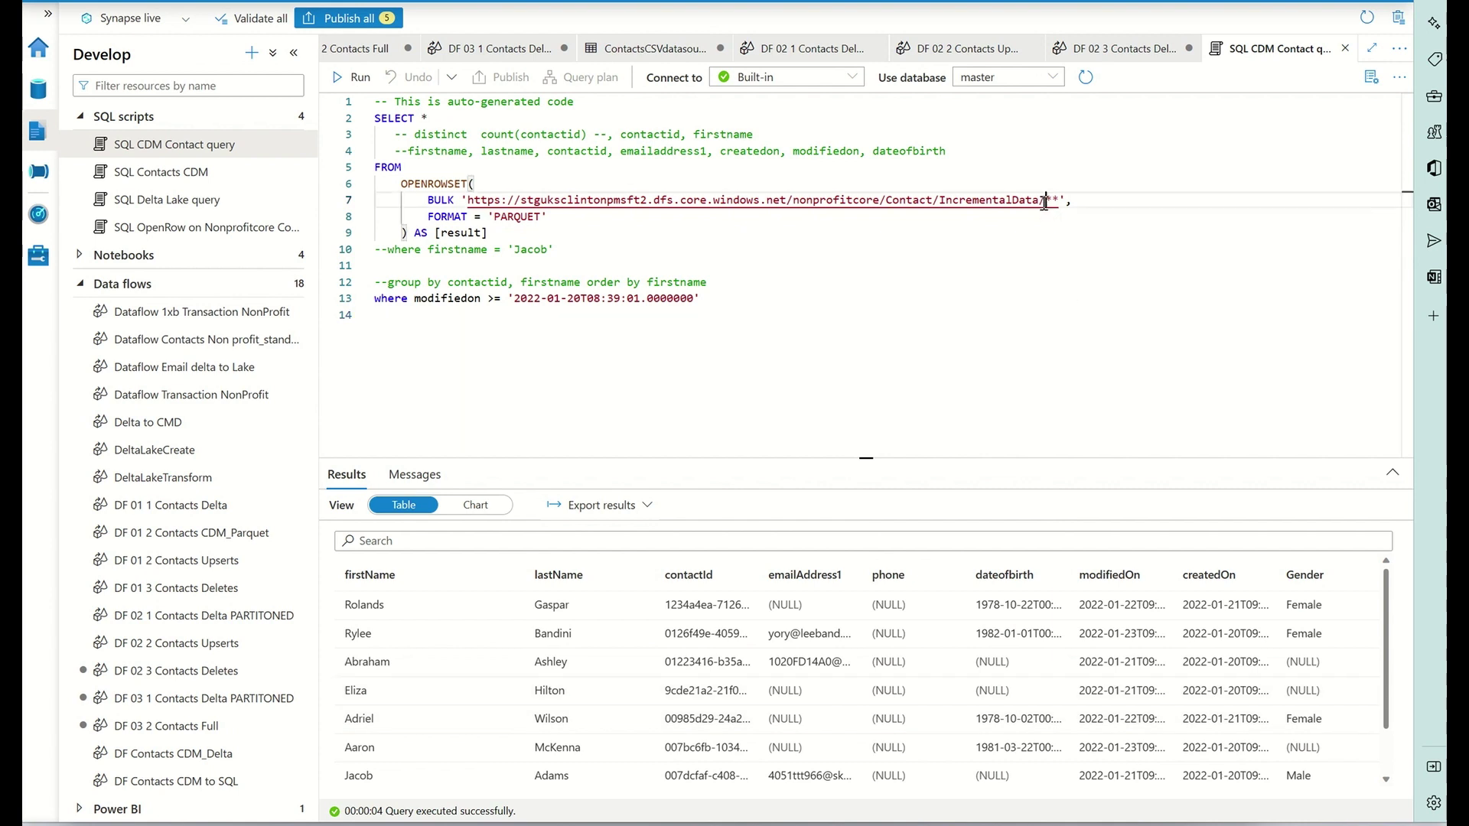
double_click(966, 204)
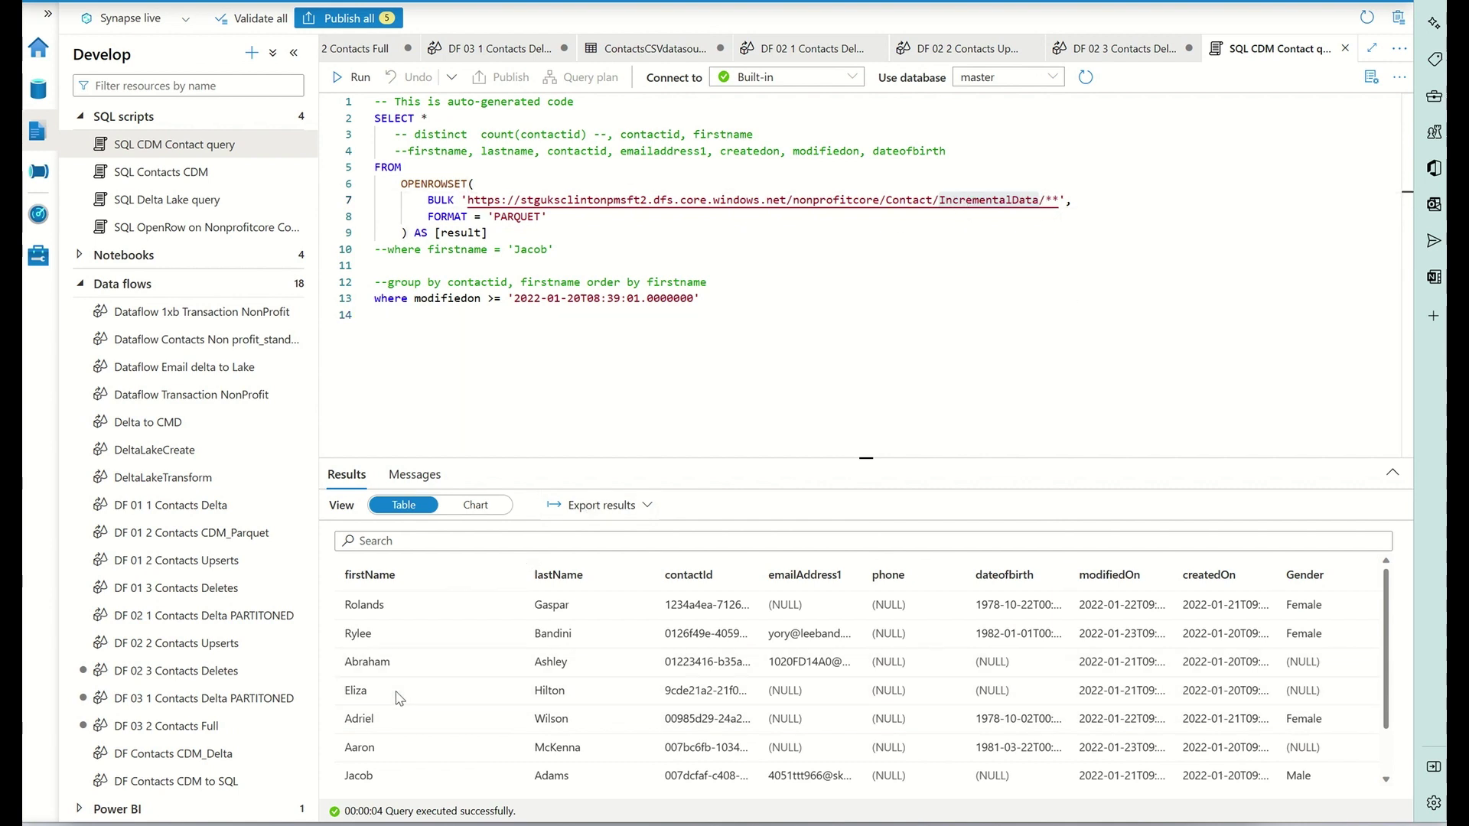
double_click(355, 696)
Switch to Azure Storage Explorer, open Contact/IncrementalData/2022/10/21/09/Deletes in nonprofitcore and examine its parquet files
key(alt+Tab)
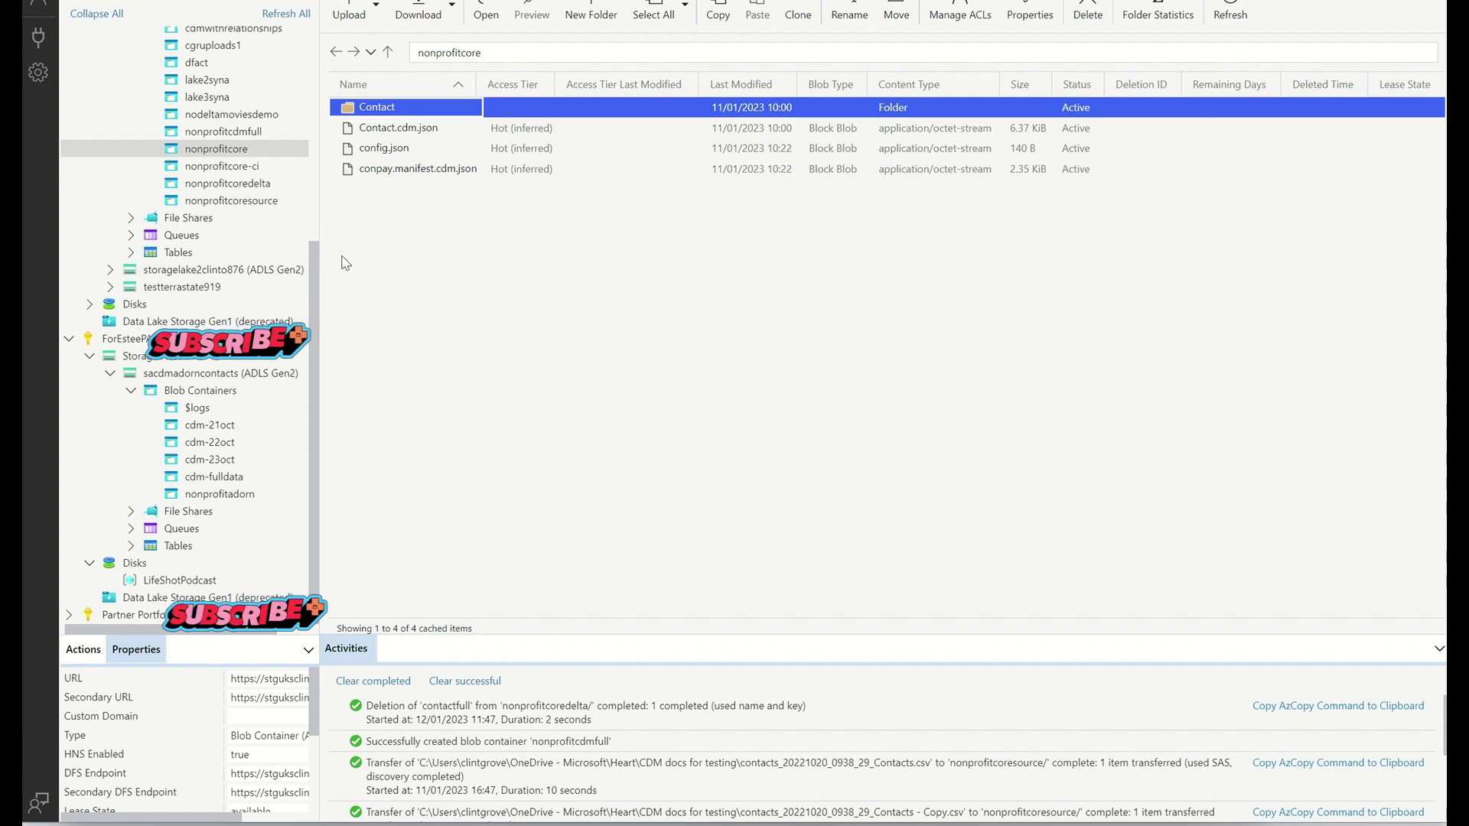
double_click(404, 108)
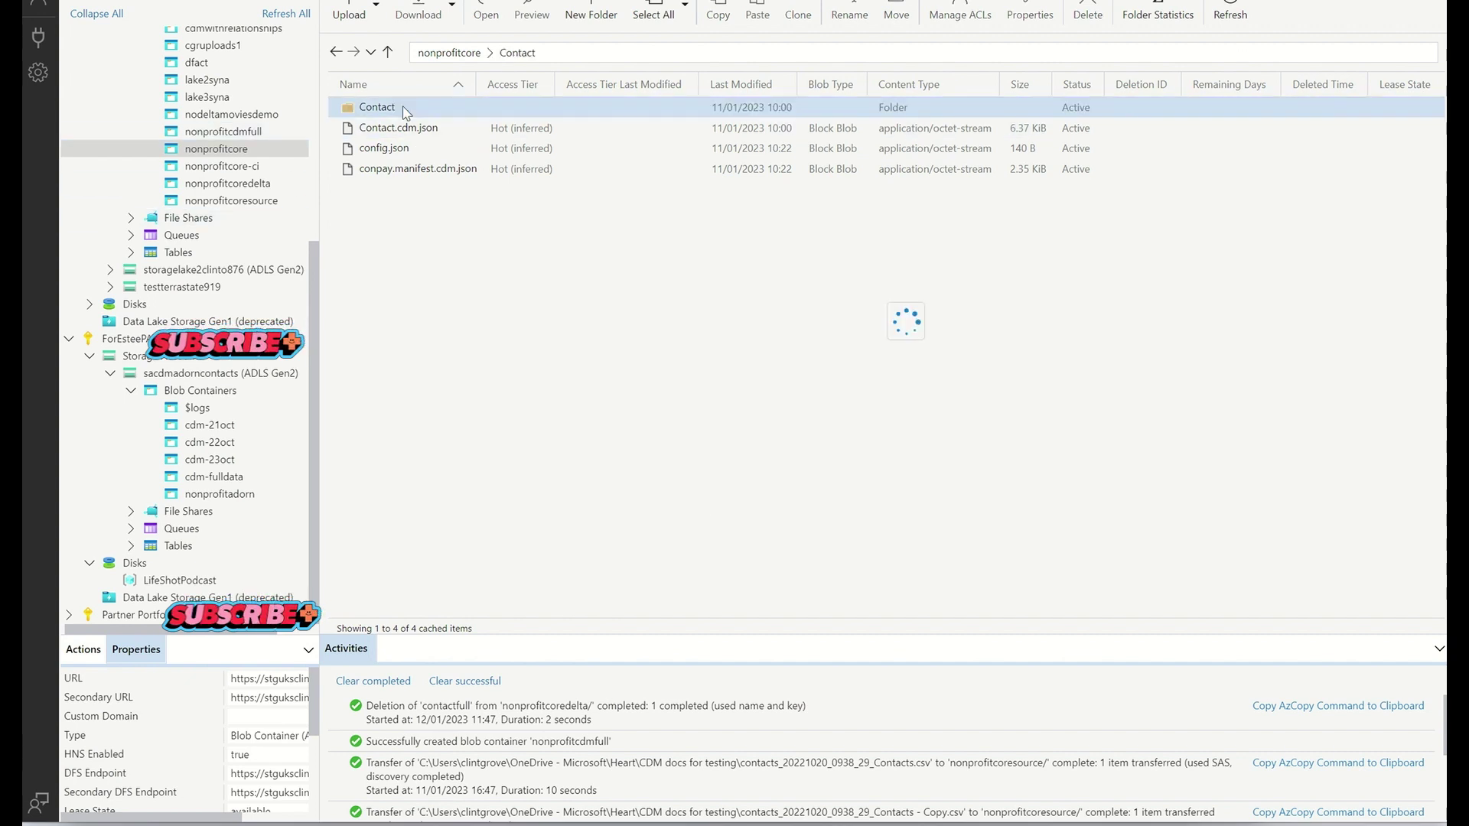
double_click(393, 124)
double_click(390, 115)
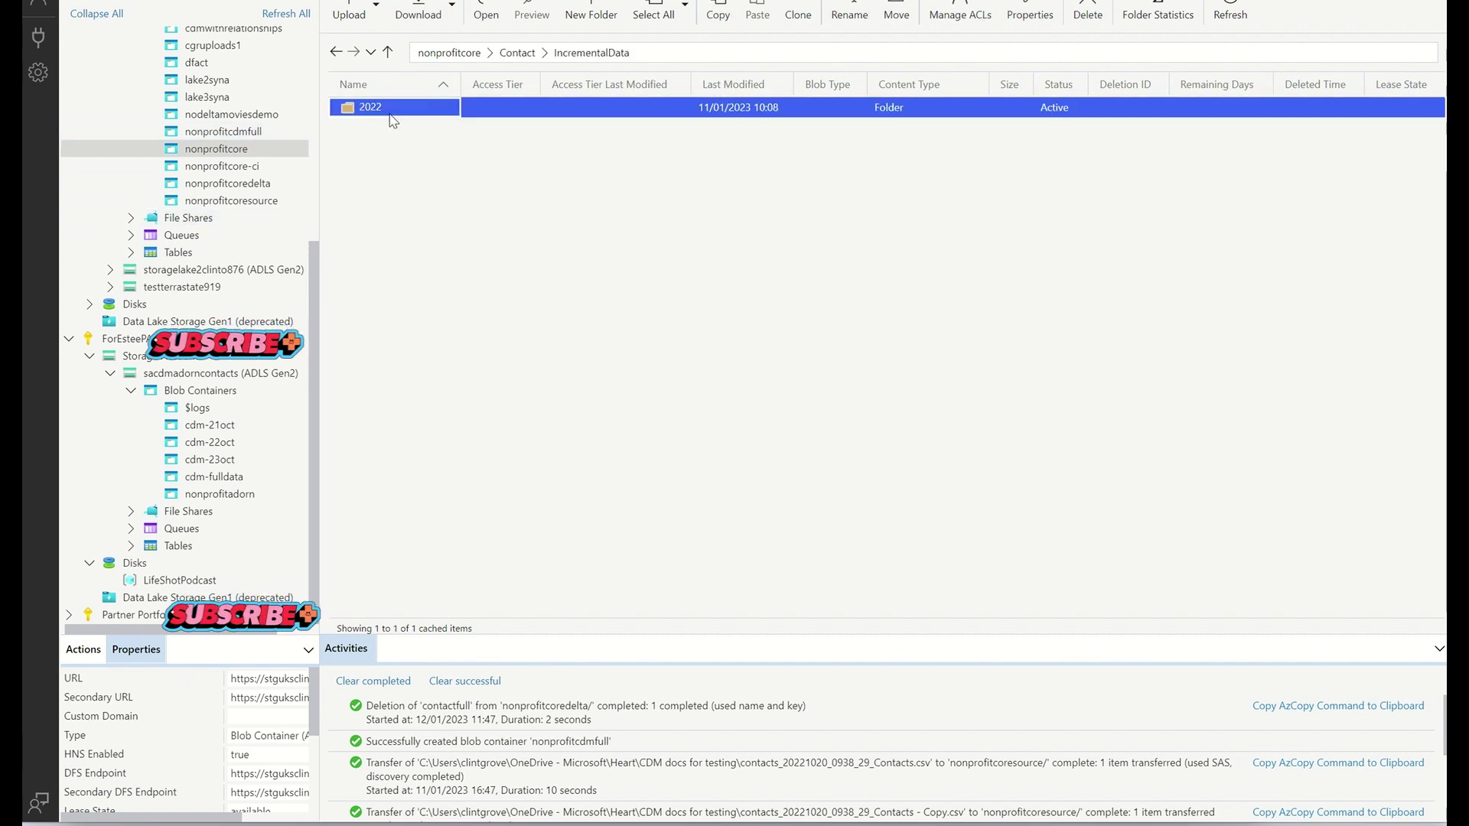
double_click(391, 114)
double_click(389, 111)
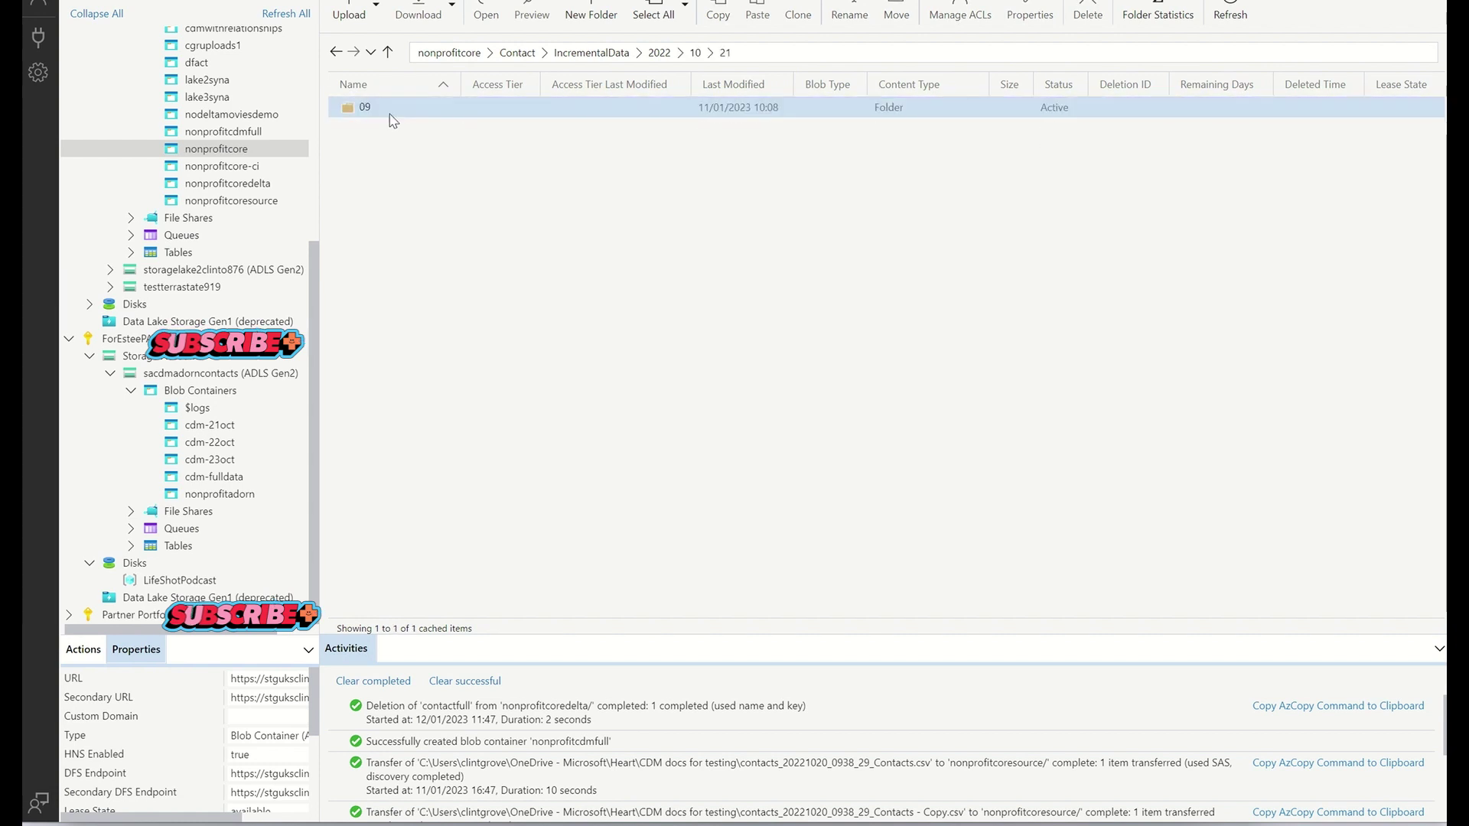
double_click(386, 111)
double_click(386, 111)
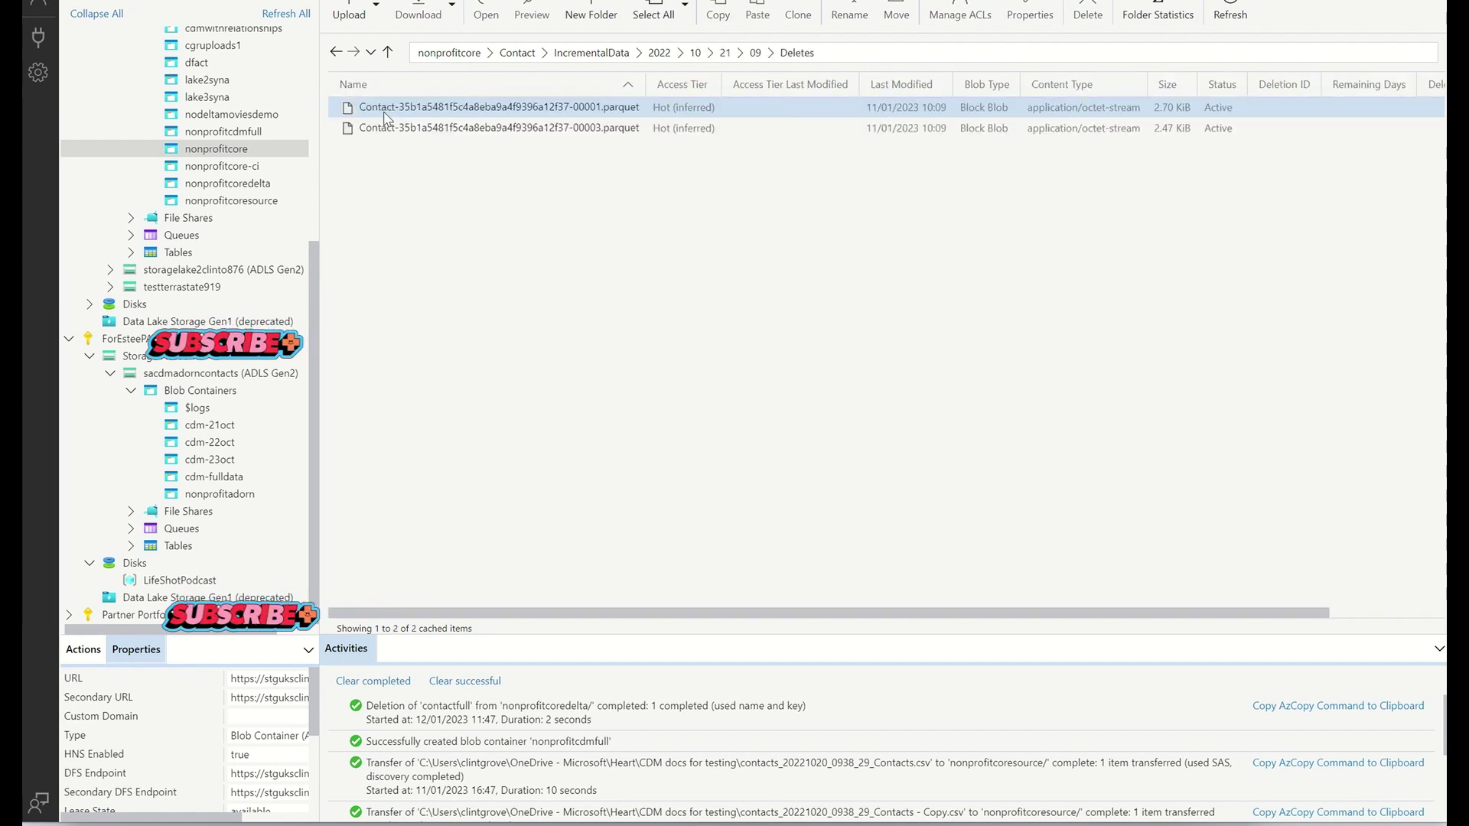
click(434, 128)
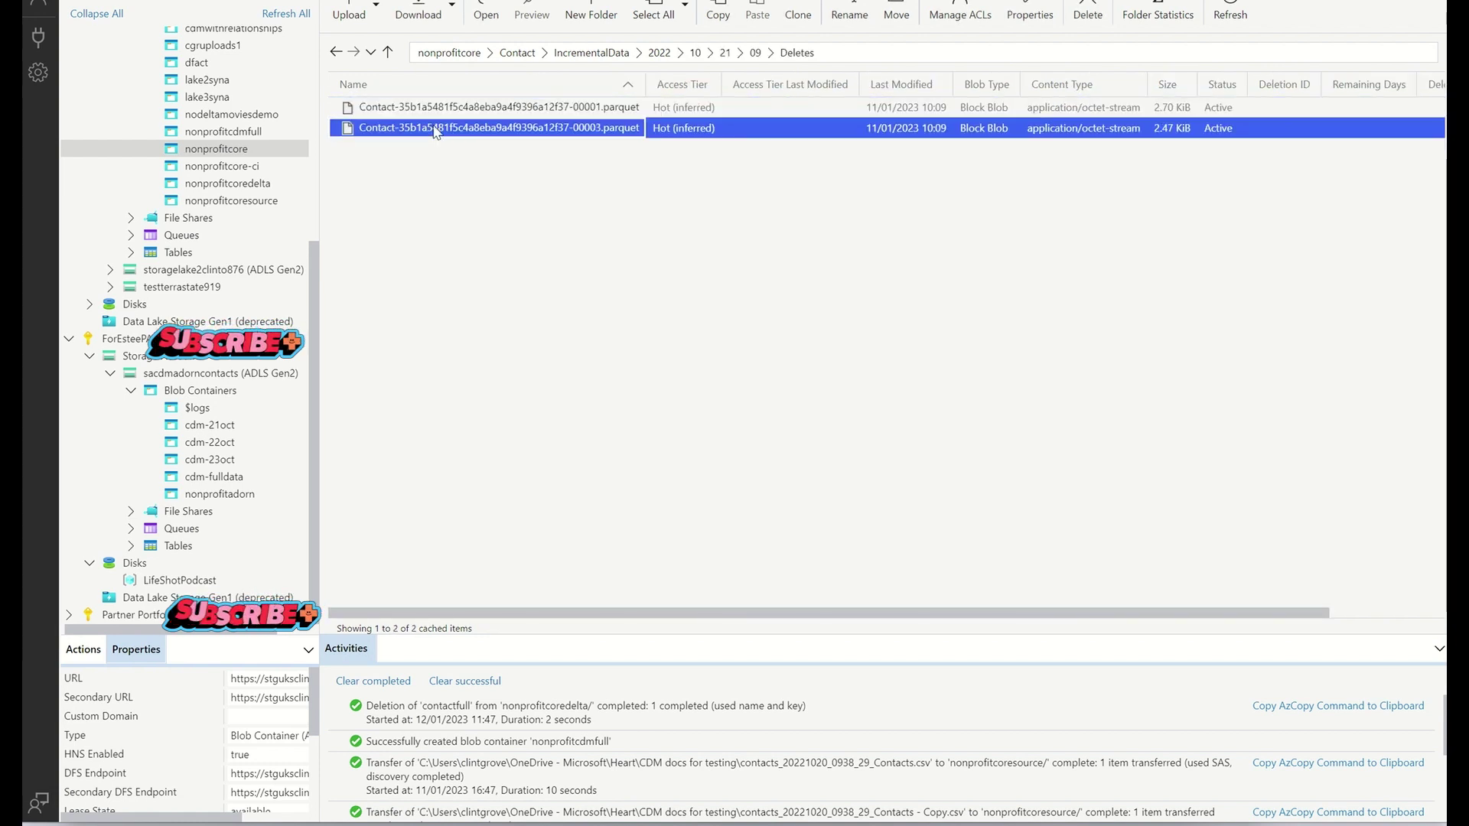
click(443, 112)
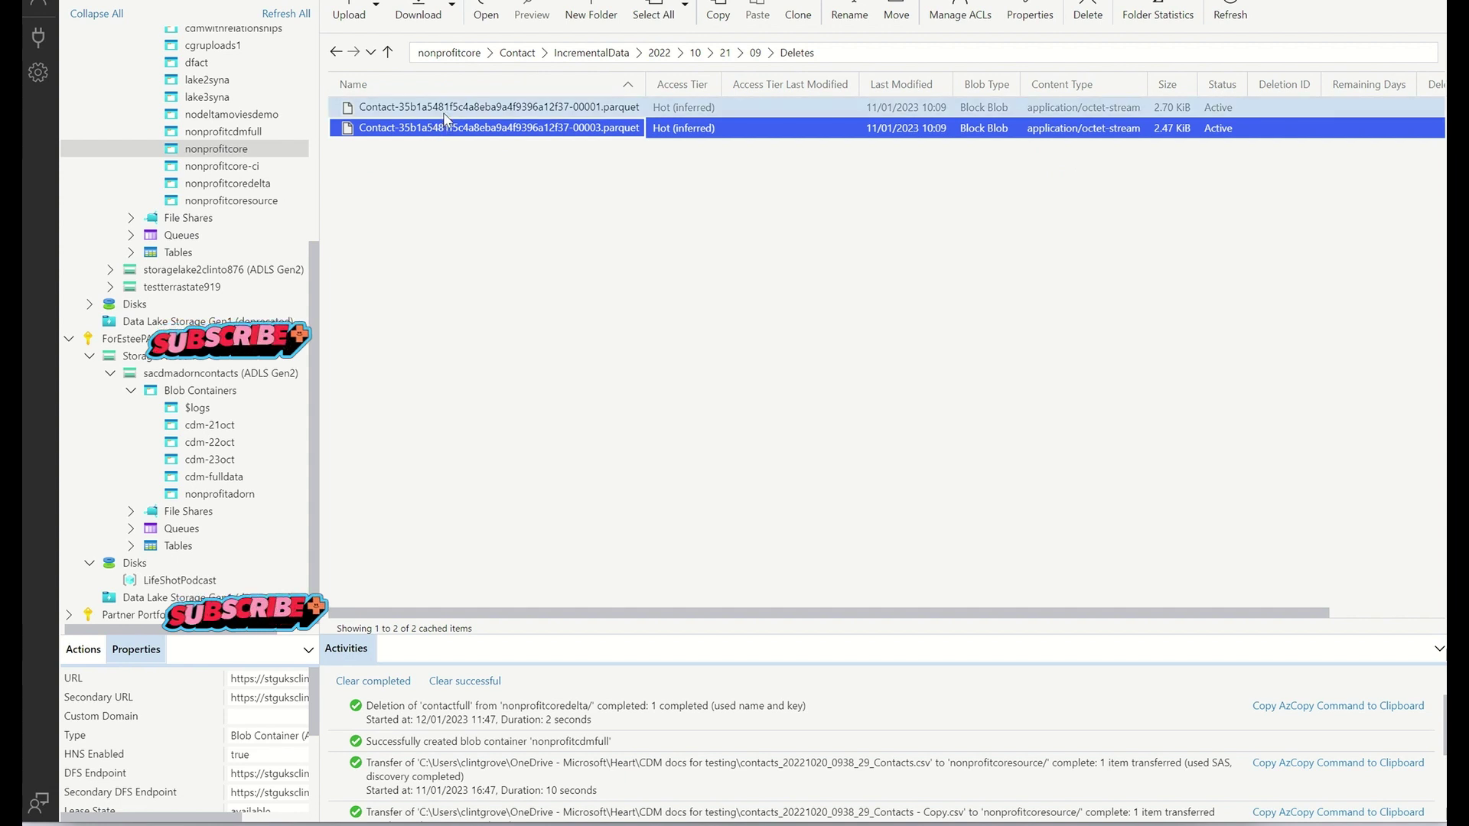
Return to the 09 folder and open its Upserts folder to view the parquet files
click(724, 52)
double_click(377, 108)
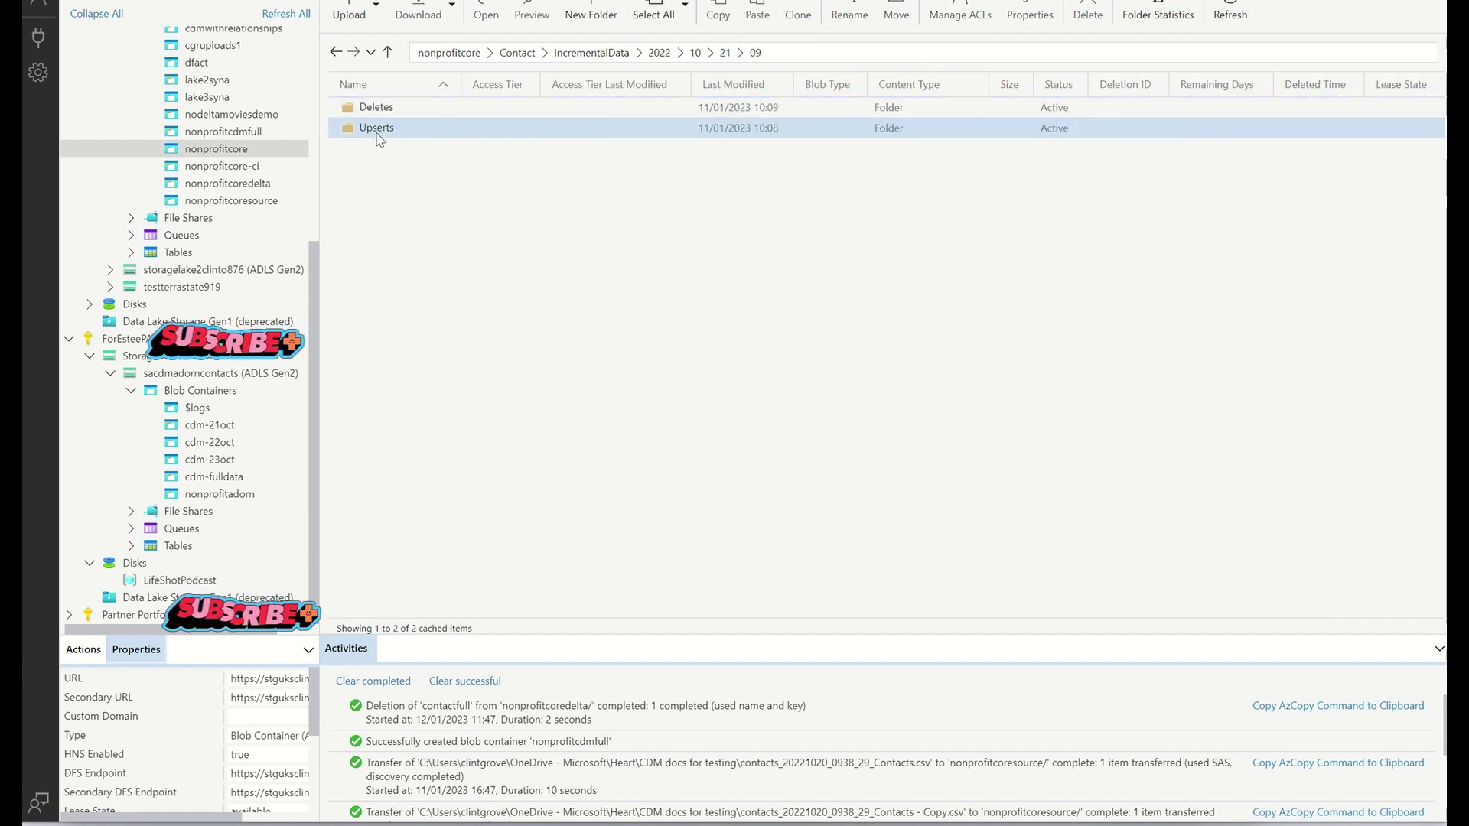
double_click(376, 128)
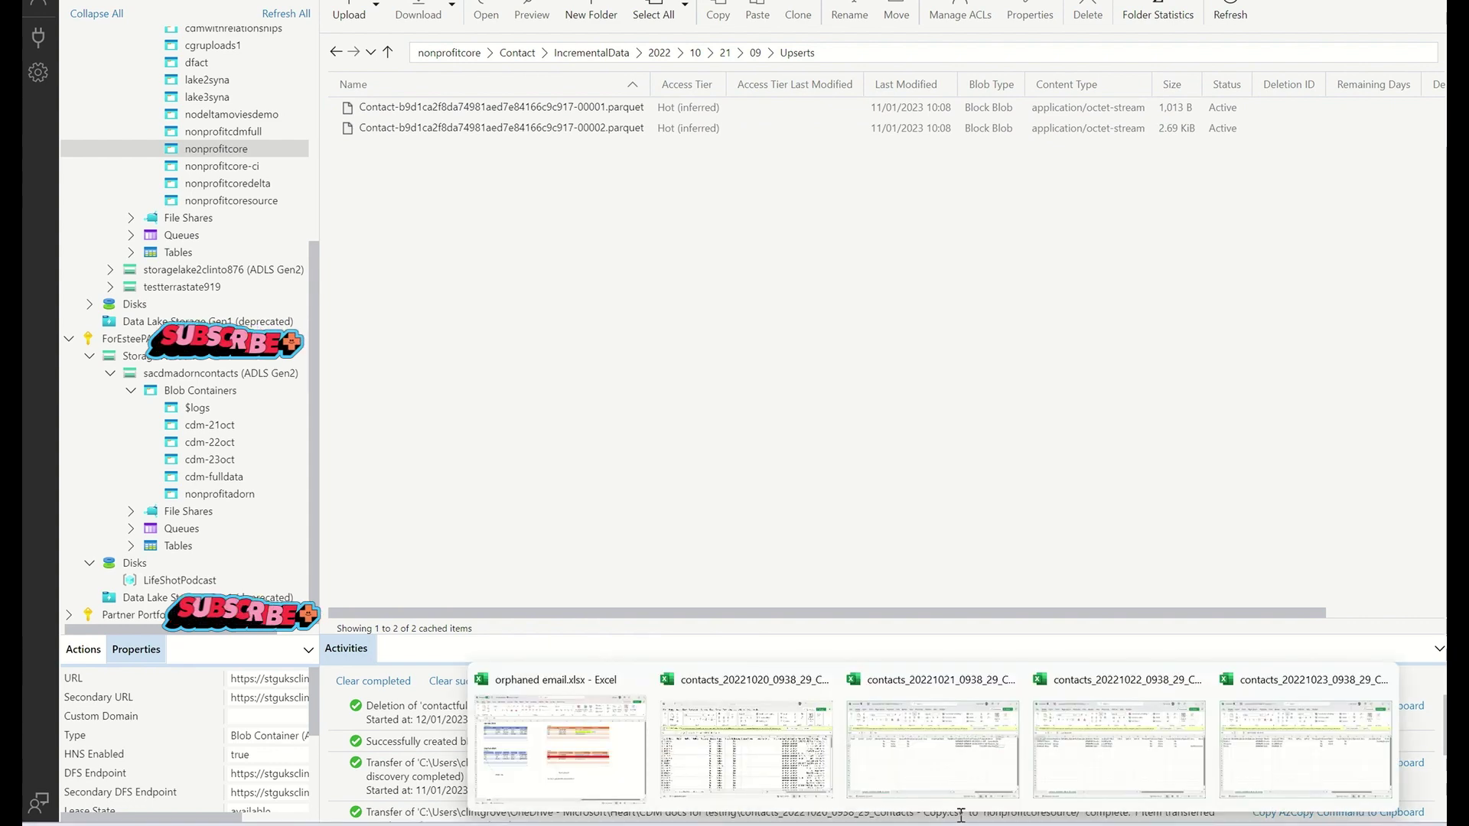
Switch to the contacts_20221021_0938_29_Contacts.csv workbook in Excel and examine row 4 back to its first column
click(749, 748)
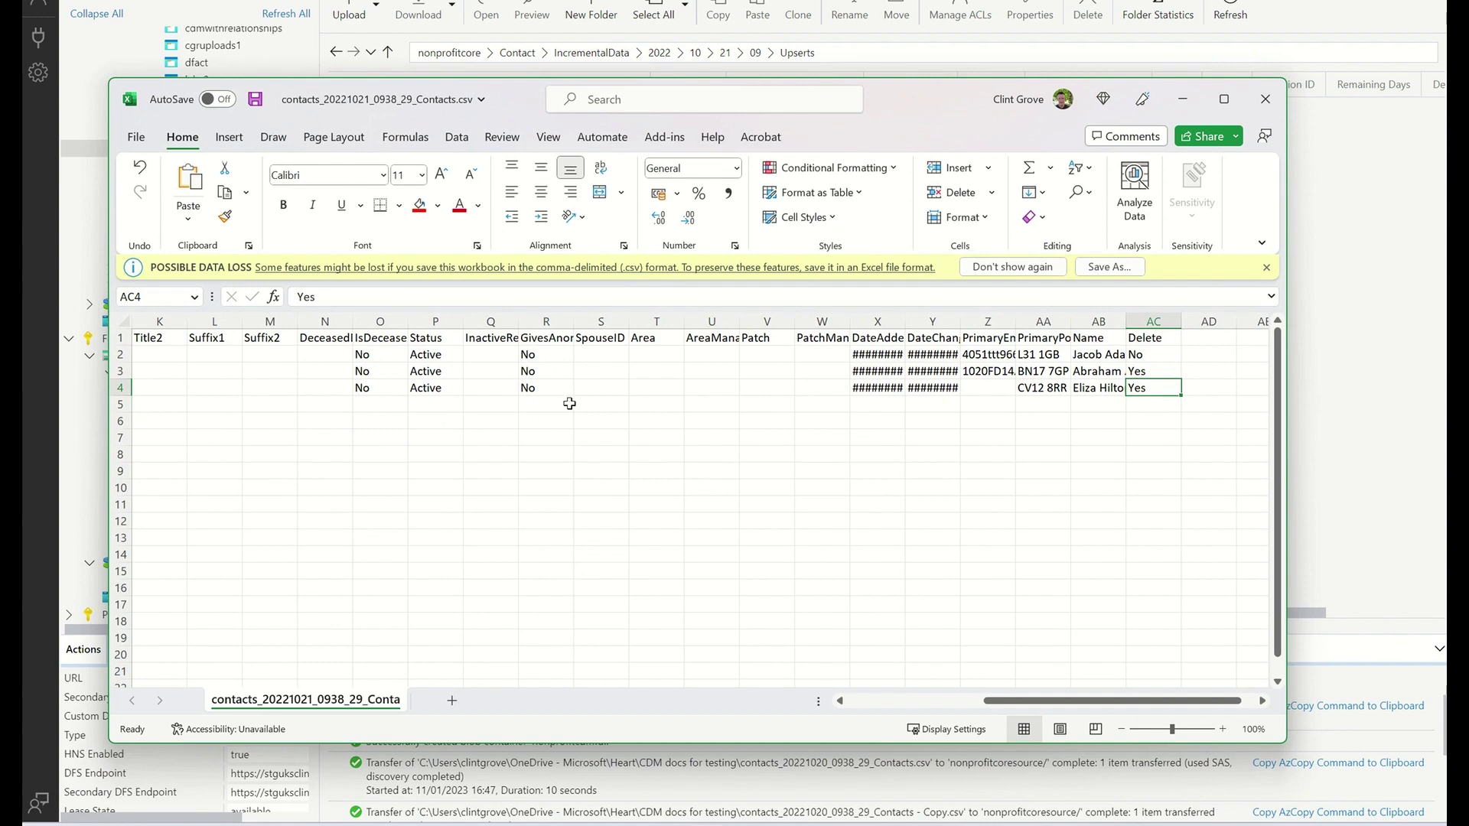
click(679, 392)
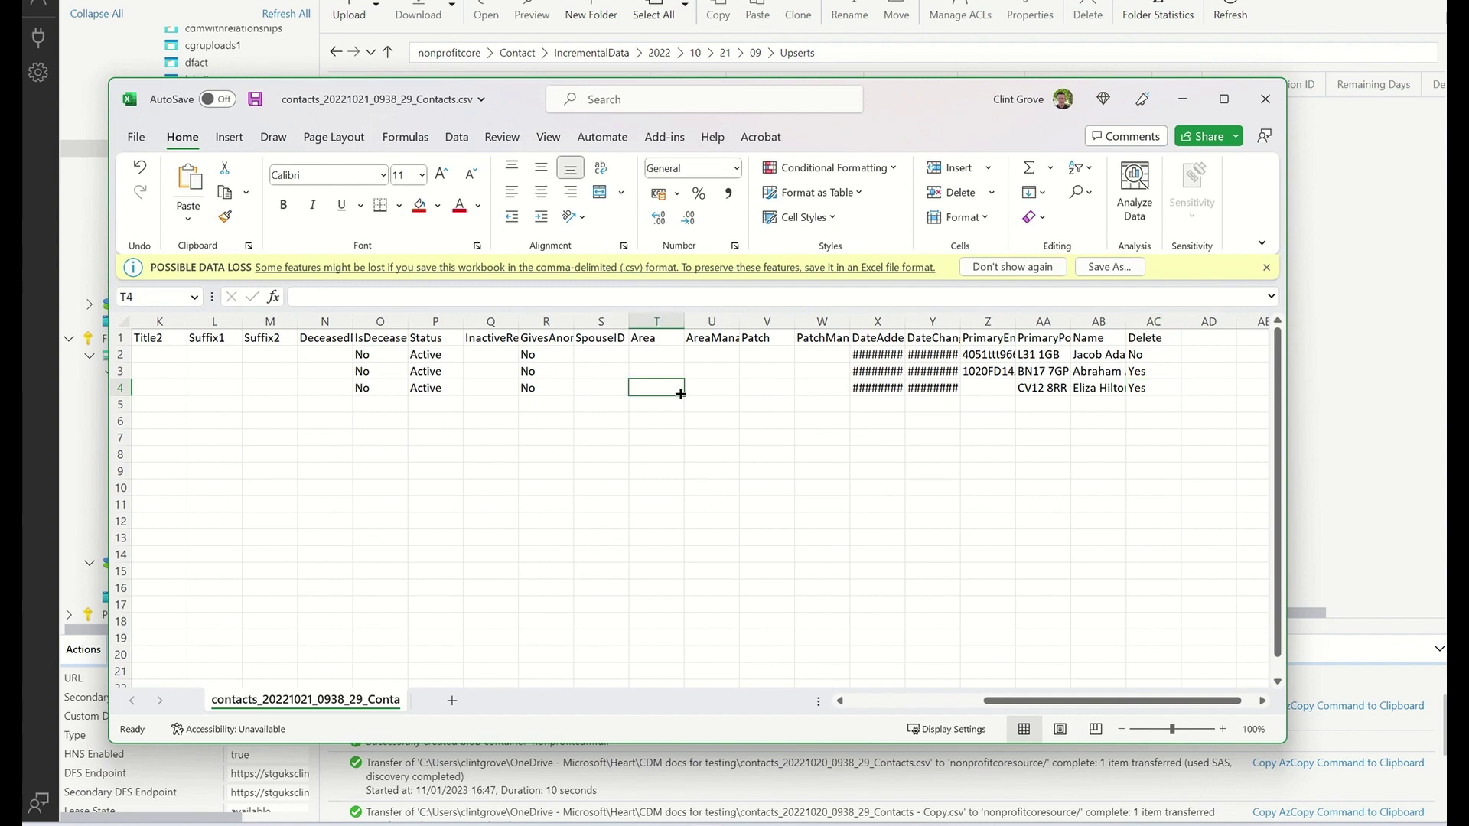
key(Left)
key(Left)
key(Left)
key(Left)
key(Left)
key(Left)
key(Left)
key(Left)
key(Left)
key(Left)
key(Left)
key(Left)
key(Left)
key(Left)
key(Left)
key(Left)
key(Left)
key(Left)
key(Left)
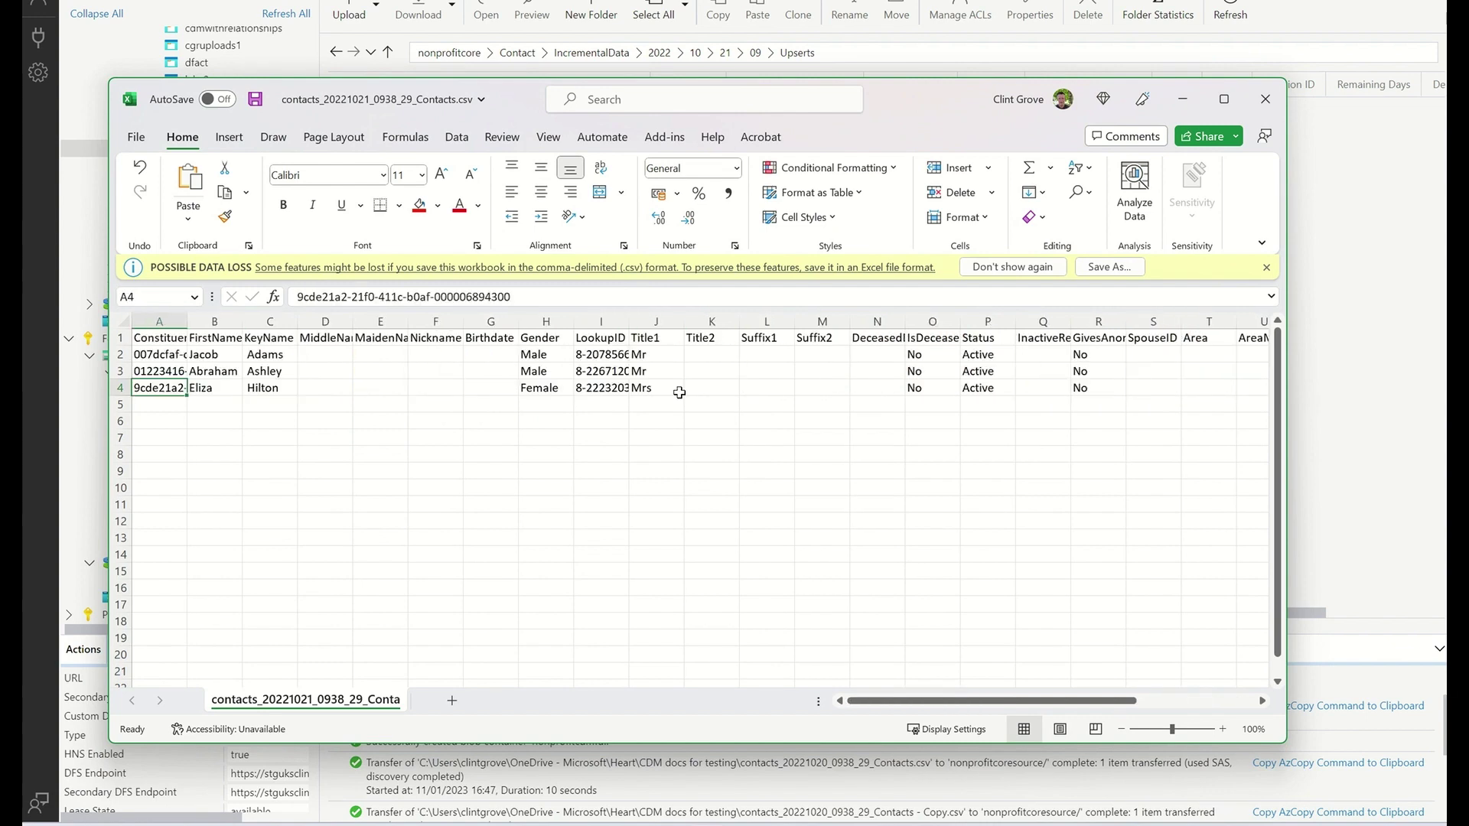
Review the contact record in row 4 across its columns towards the Delete flag
key(Right)
key(Right)
key(Right)
key(Right)
key(Right)
key(Right)
key(Right)
key(Right)
key(Right)
key(Right)
key(Right)
key(Right)
key(Right)
key(Right)
key(Right)
key(Right)
key(Right)
key(Right)
key(Right)
key(Right)
key(Right)
key(Right)
key(Right)
key(Right)
key(Right)
key(Right)
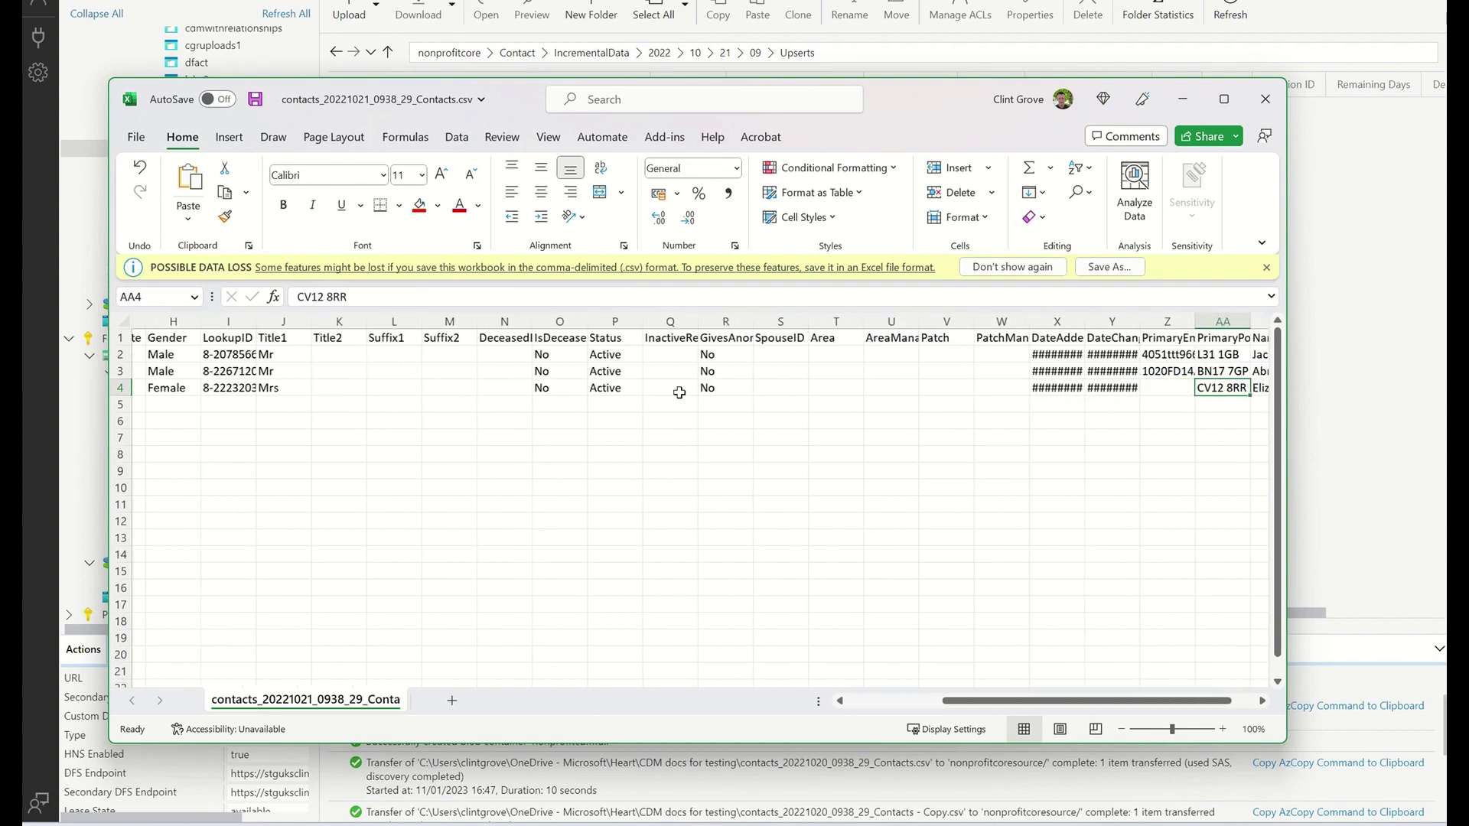
Examine the contact record in row 3, from its Delete flag back to the FirstName column
key(Up)
key(Left)
key(Left)
key(Left)
key(Left)
key(Left)
key(Left)
key(Left)
key(Left)
key(Left)
key(Left)
key(Left)
key(Left)
key(Left)
key(Left)
key(Left)
key(Left)
key(Left)
key(Left)
key(Left)
key(Left)
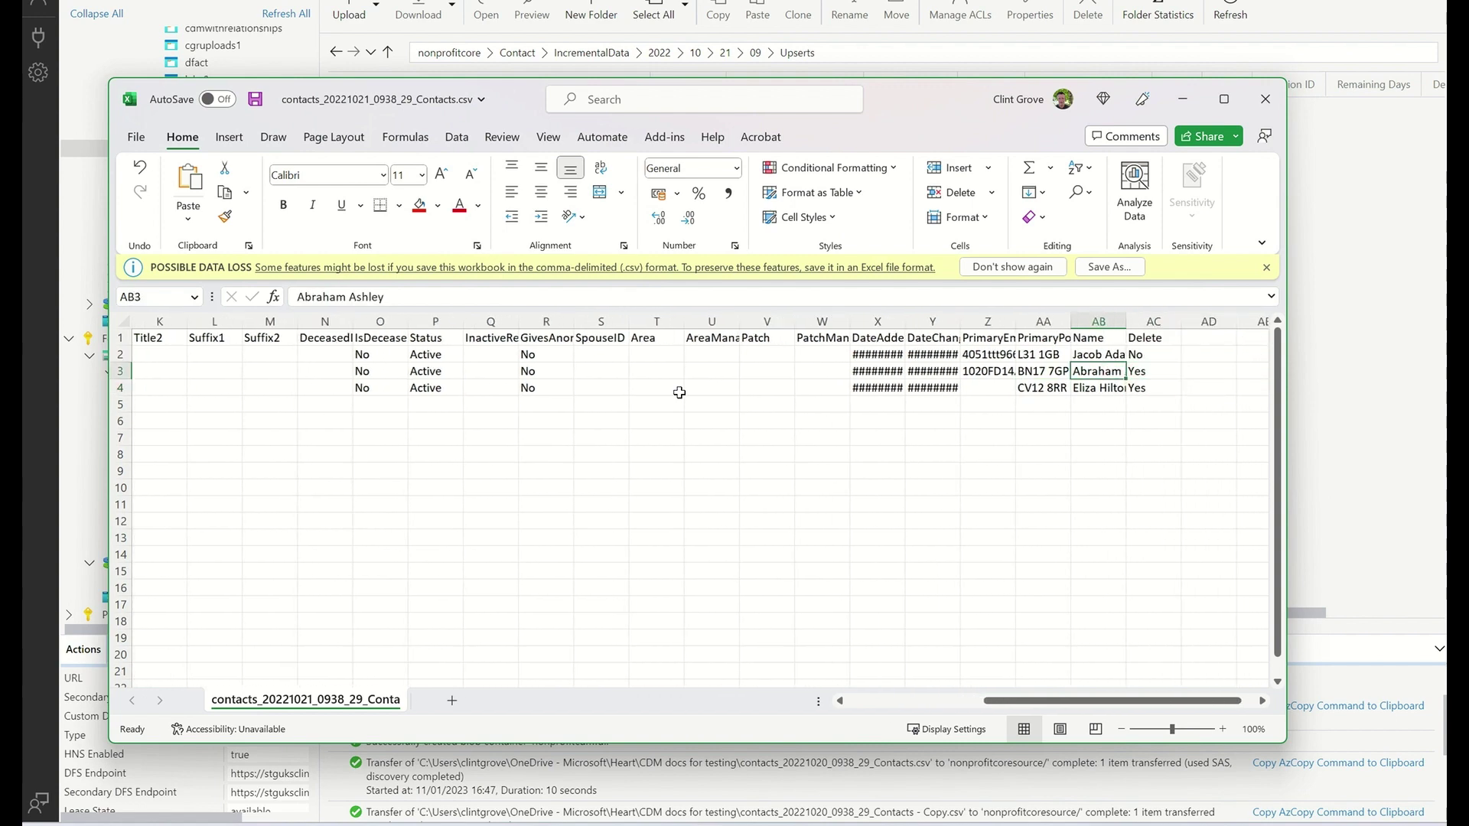
key(Left)
key(Left)
key(Left)
key(Left)
key(Left)
key(Left)
key(Right)
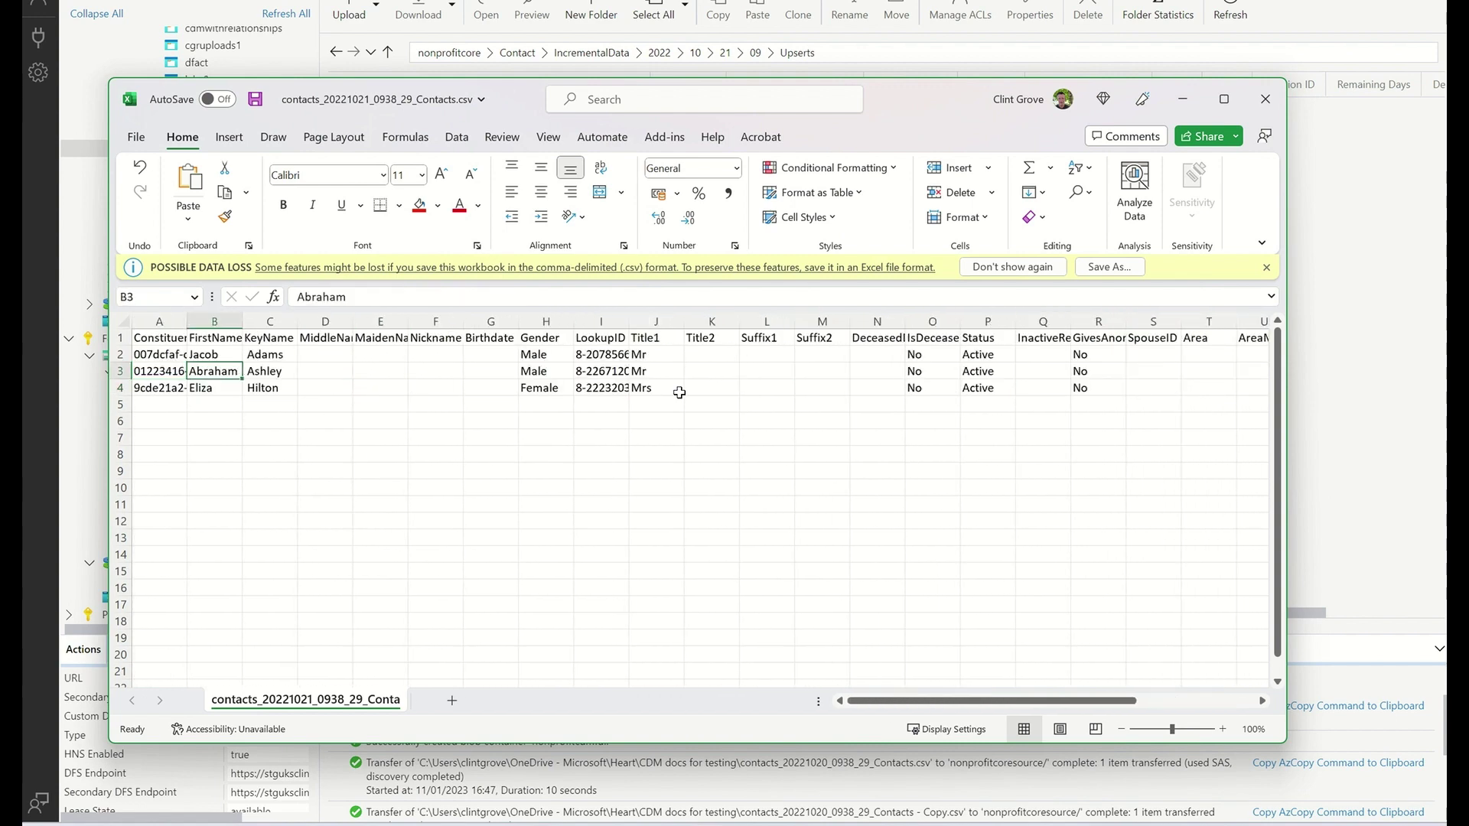
key(Right)
key(Left)
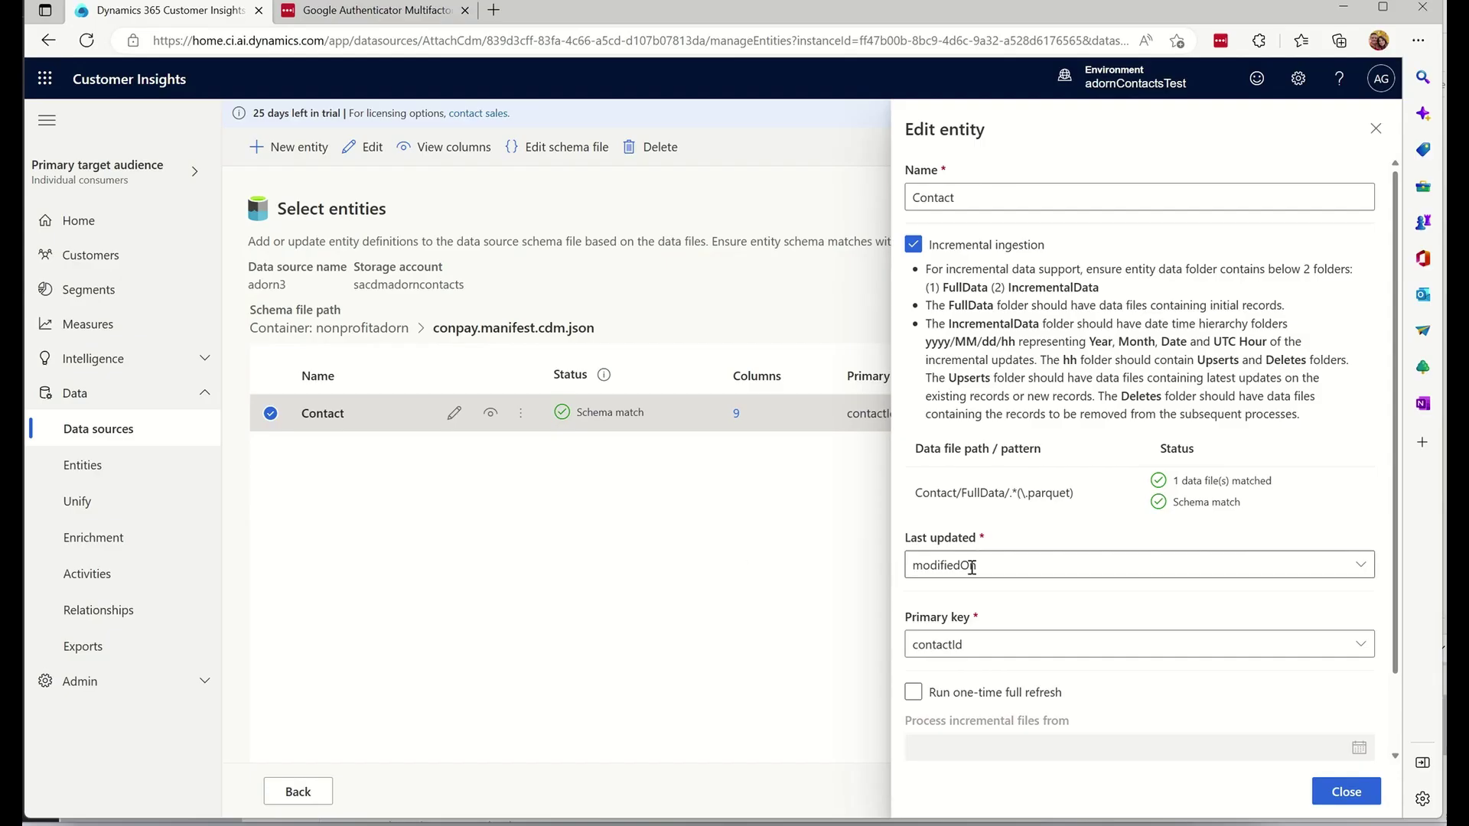
Switch to Customer Insights, leave the Contact entity settings without saving the data source, and open the customers list
click(1369, 796)
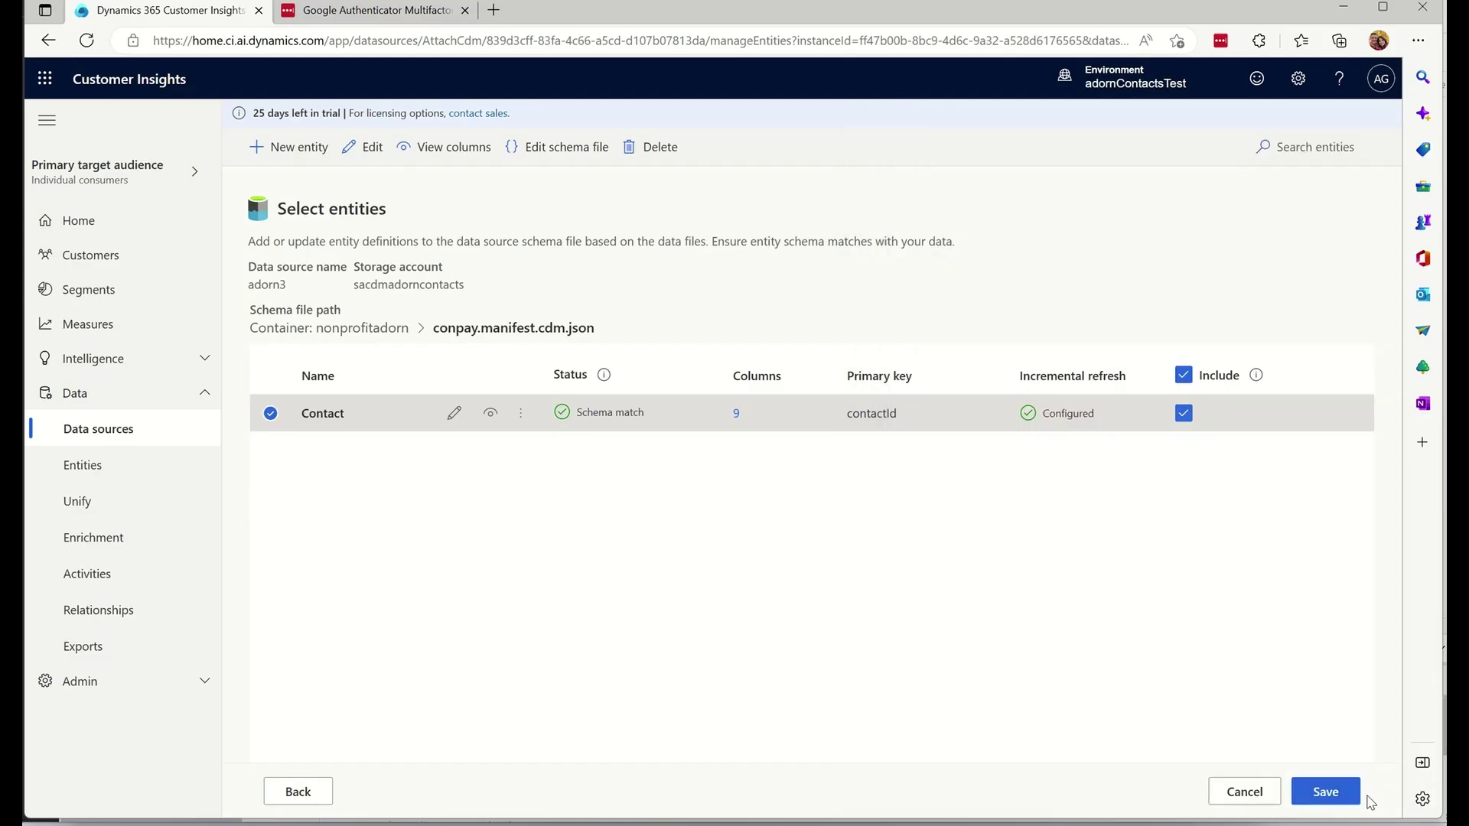
click(1245, 791)
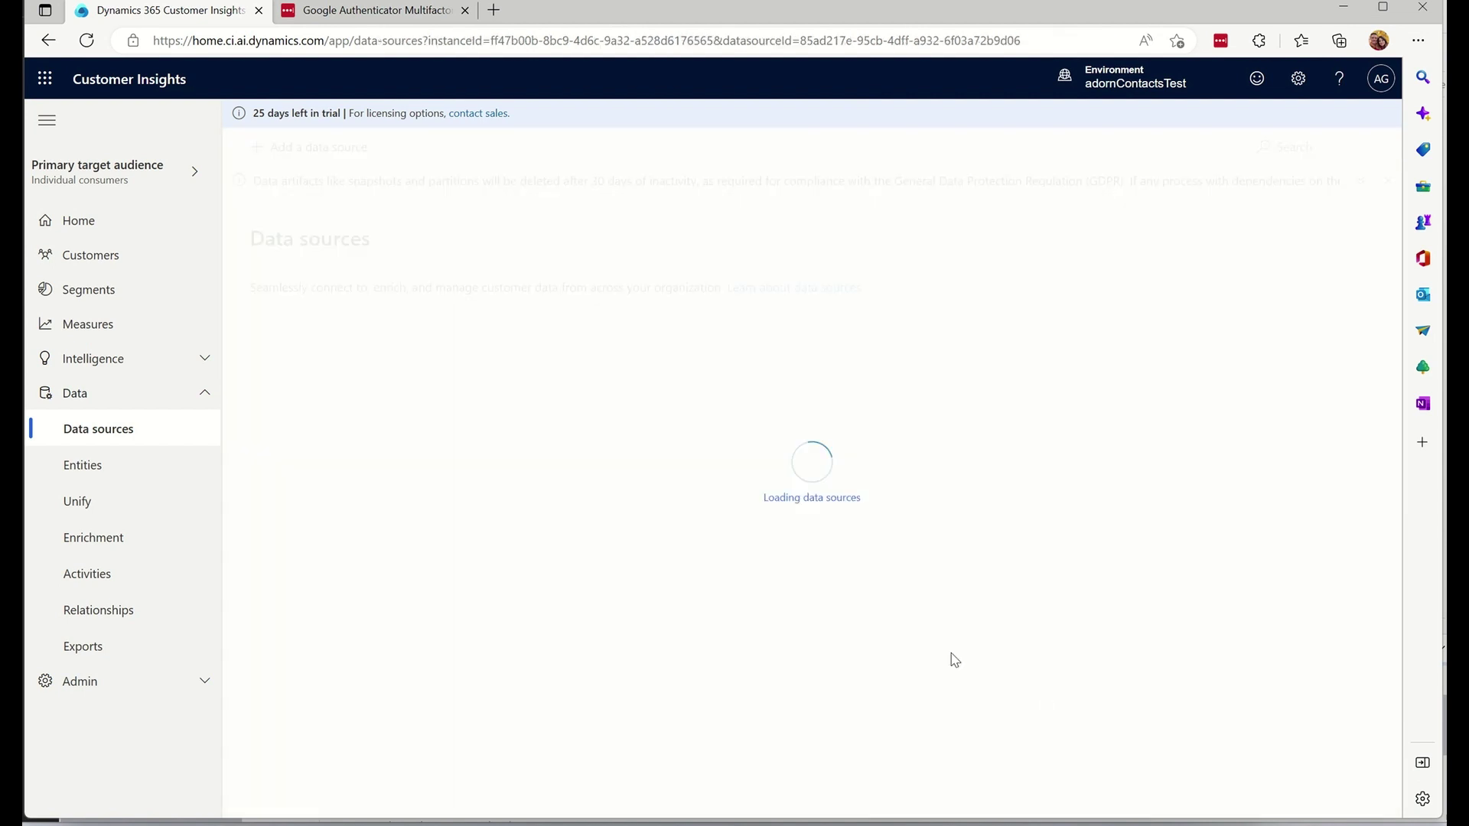
click(125, 260)
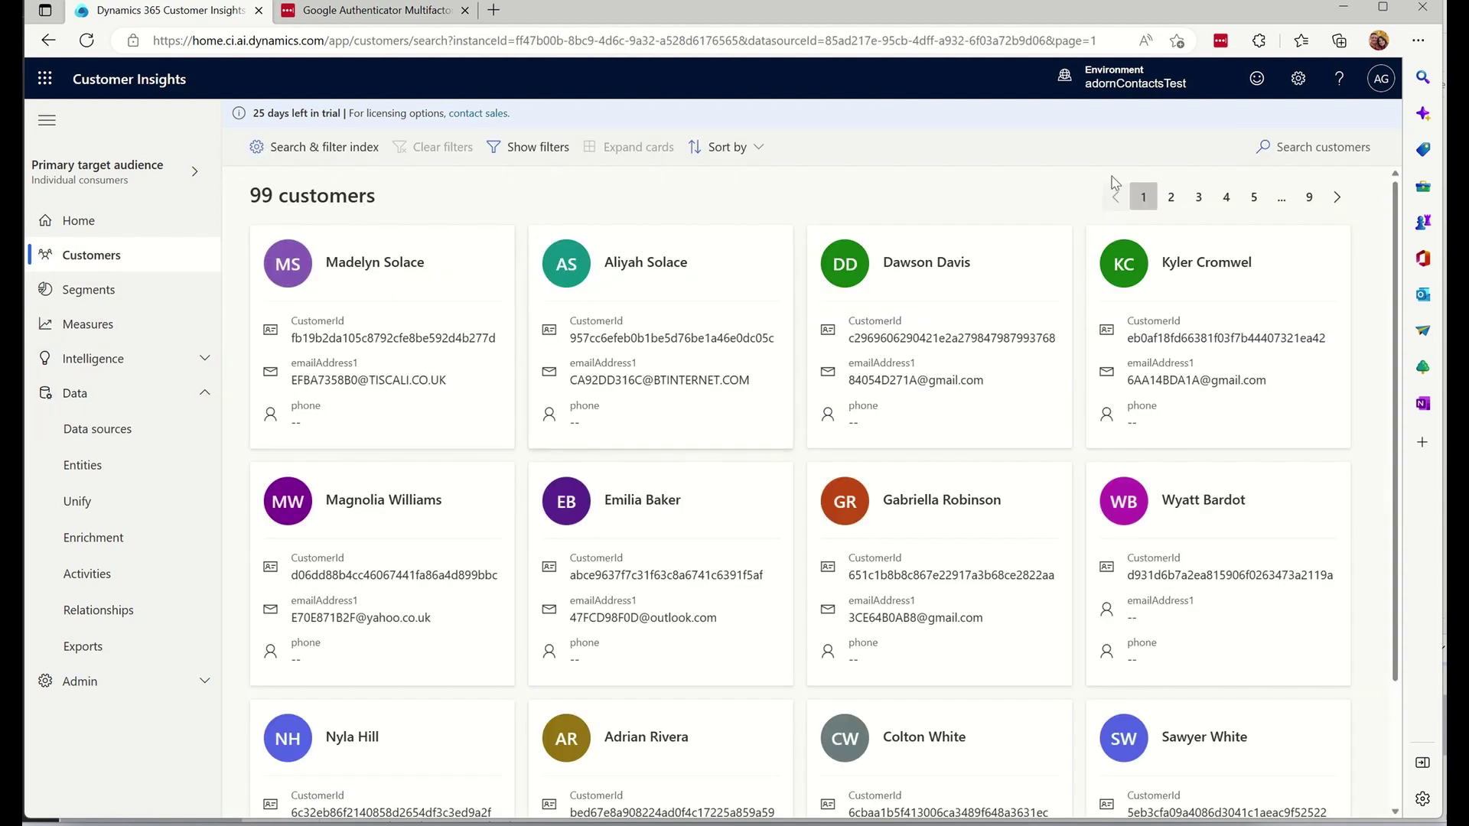
View page 2 of the customer list, then sort the customers by firstName
click(1171, 197)
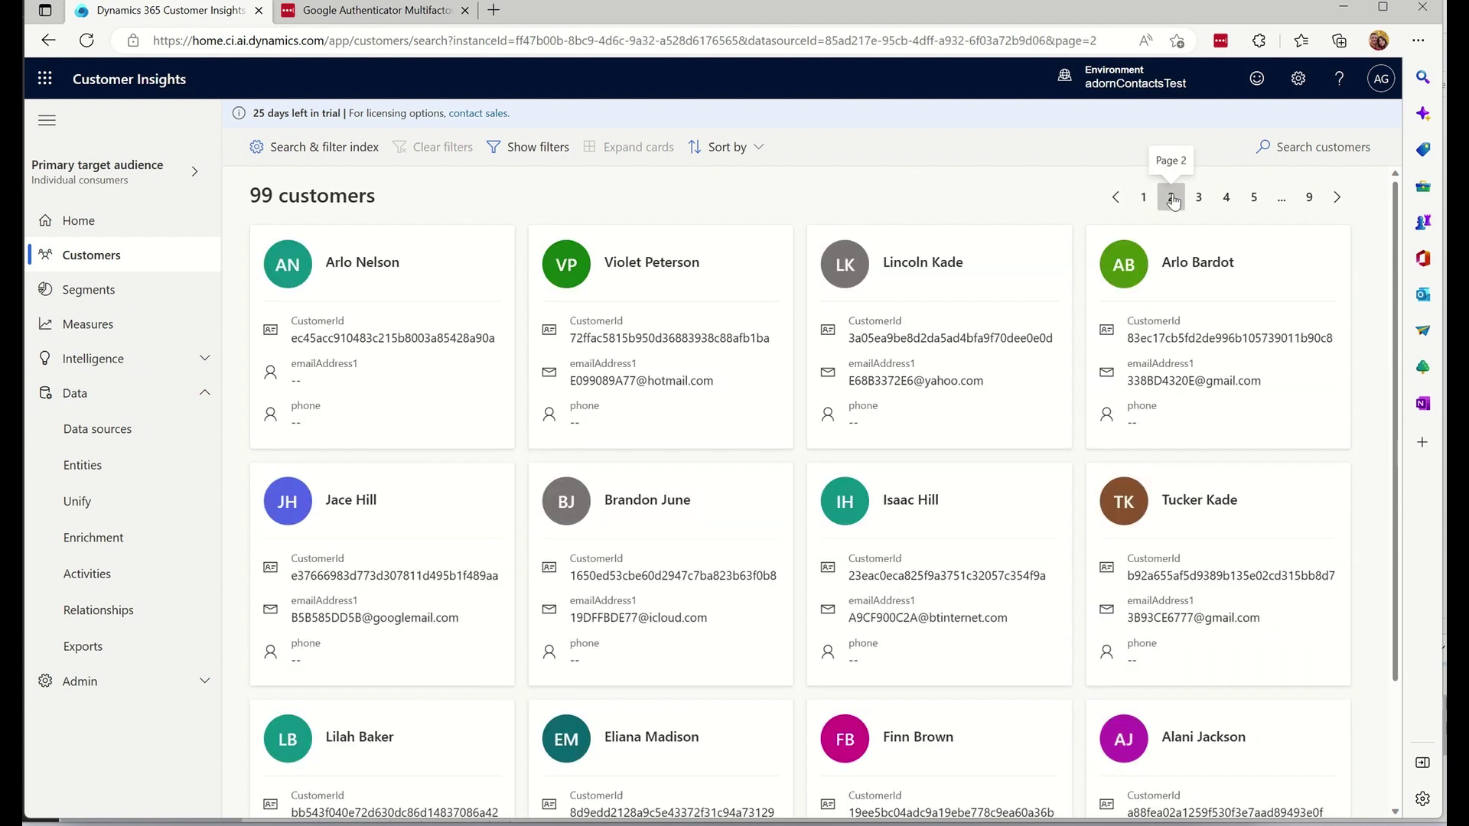
click(723, 146)
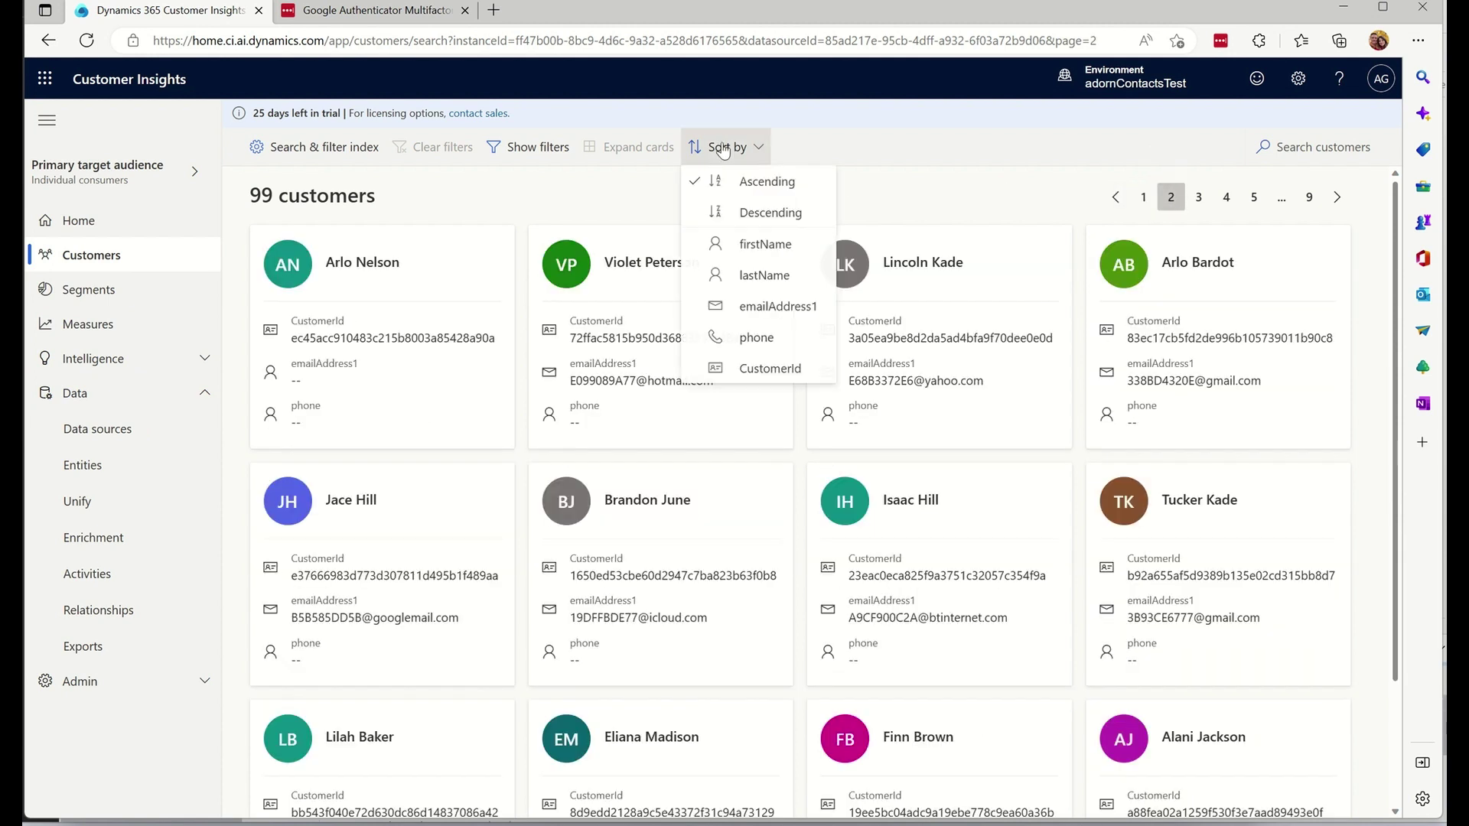
click(762, 245)
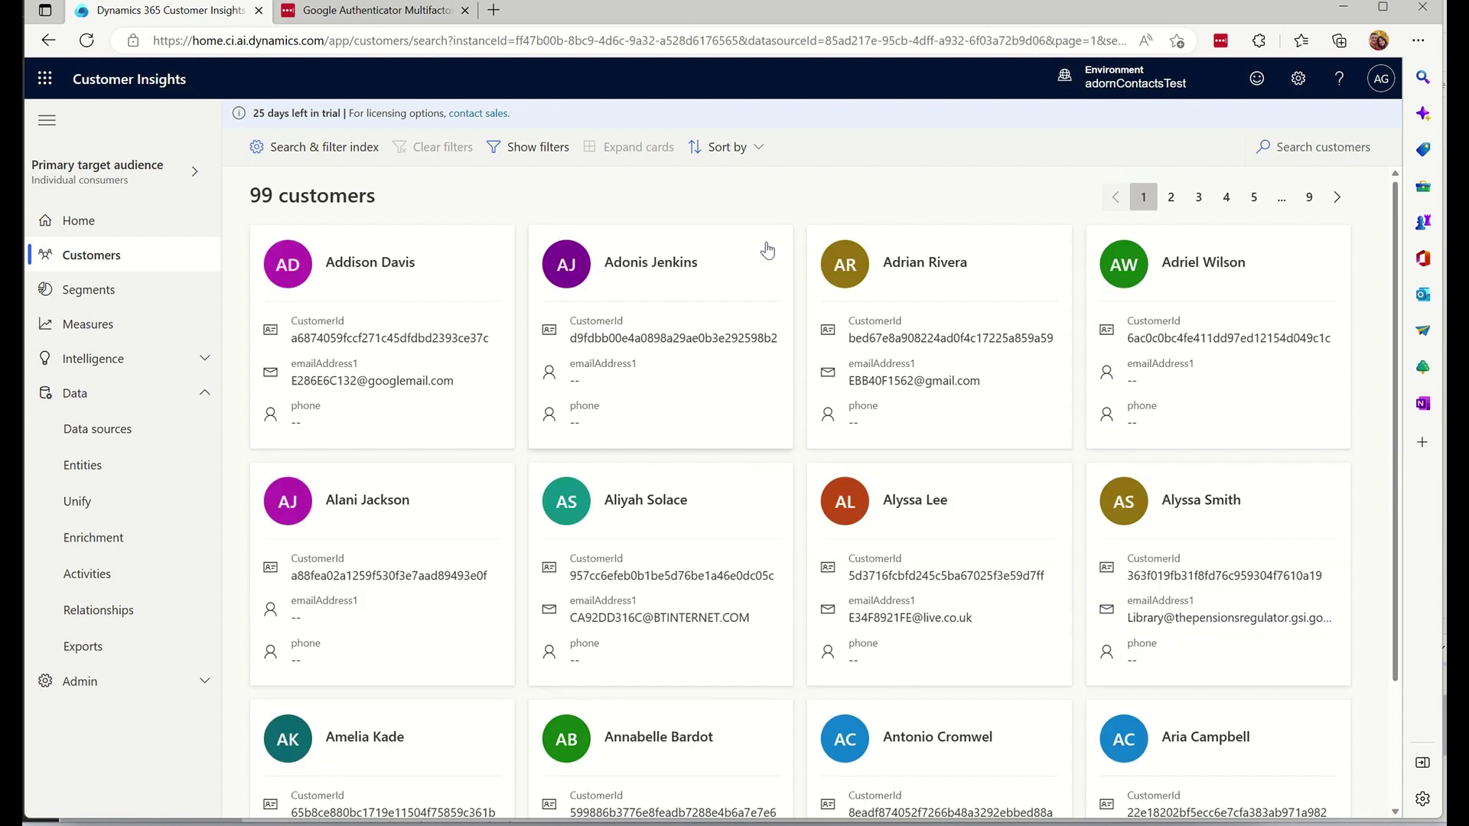
Browse pages 2 to 4 of the sorted customer cards, checking which contacts are present
click(1171, 199)
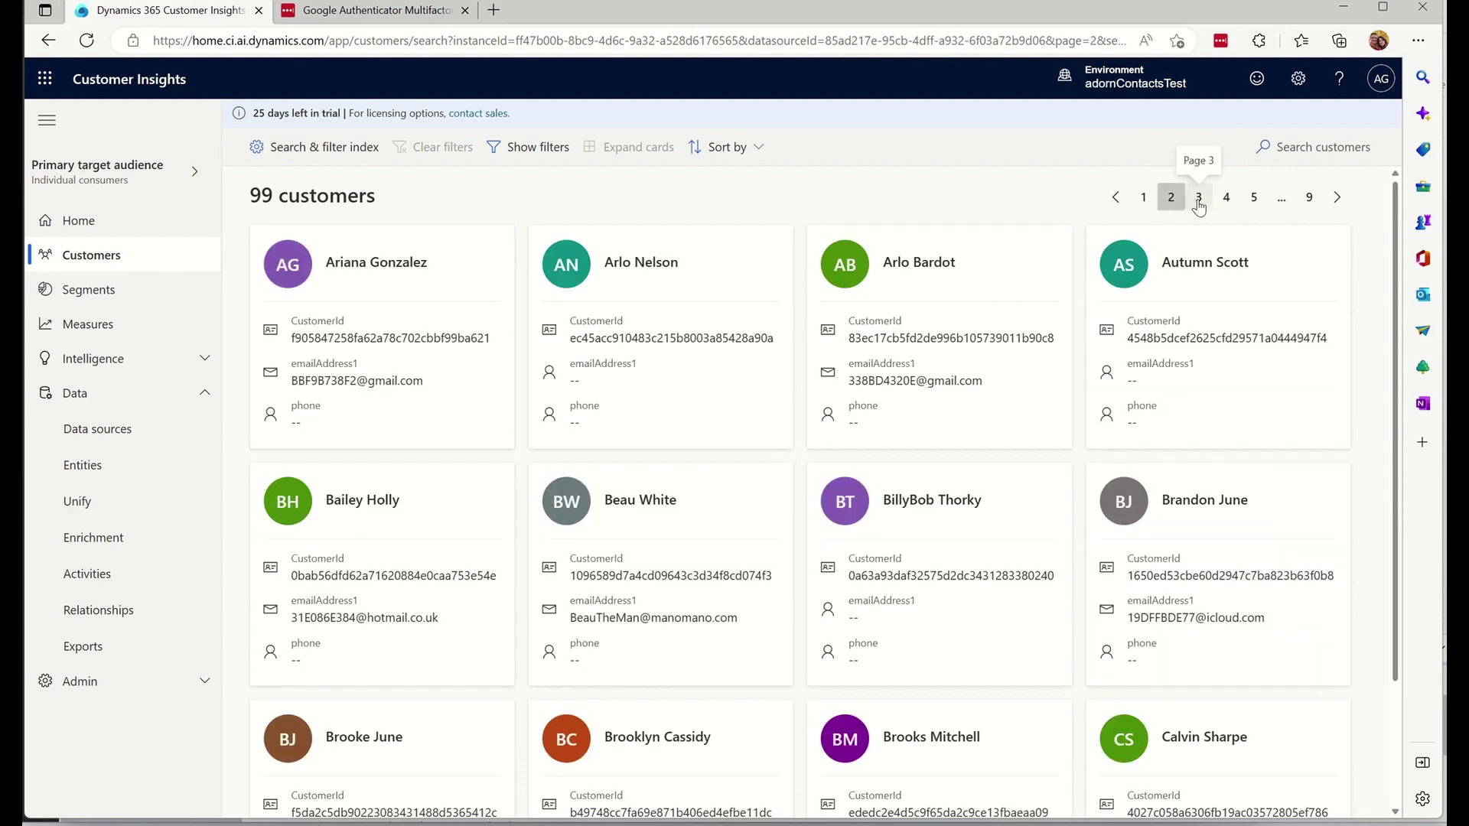
click(1199, 199)
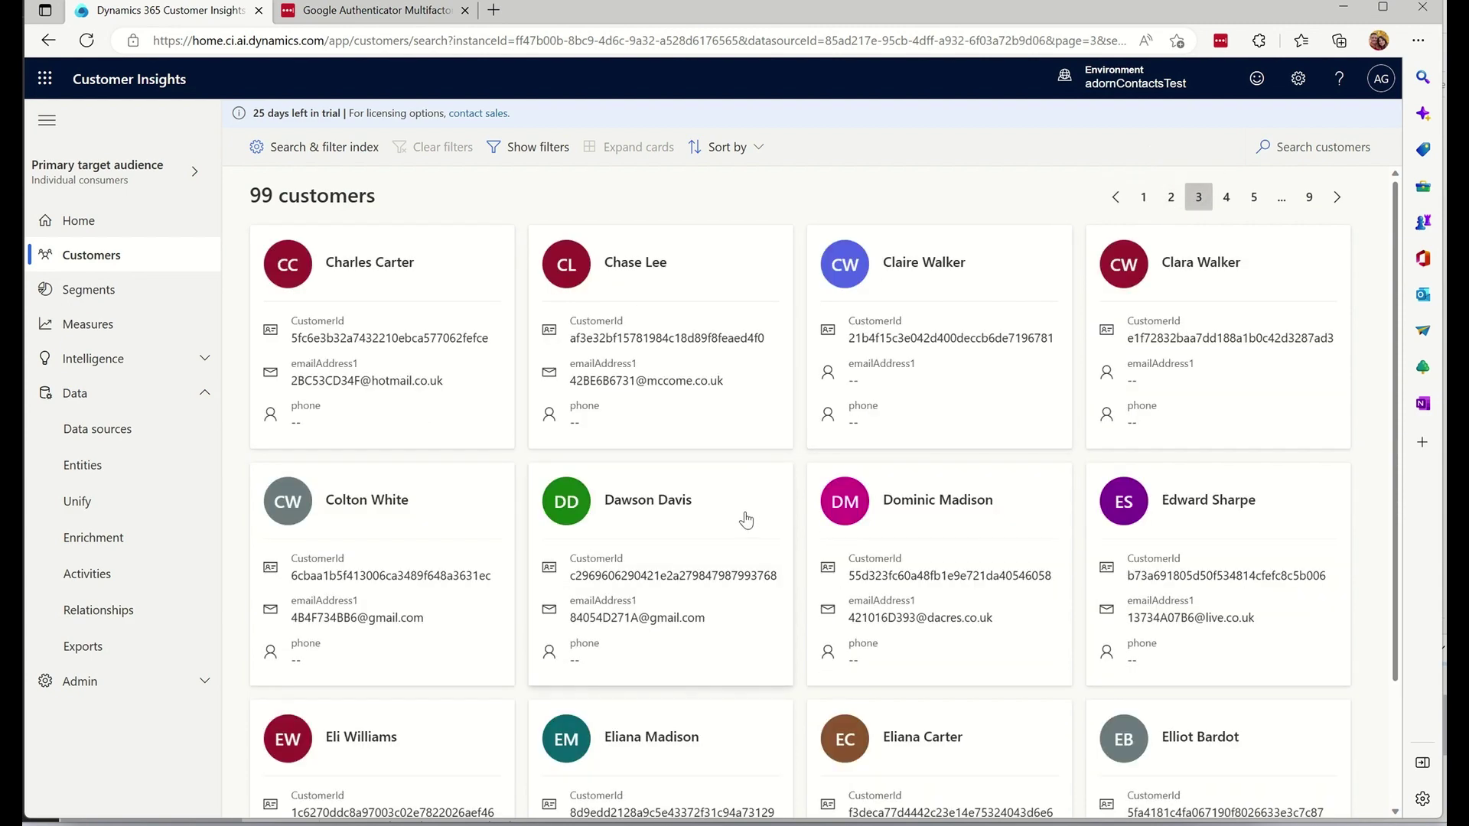
scroll(746, 520, down, 2)
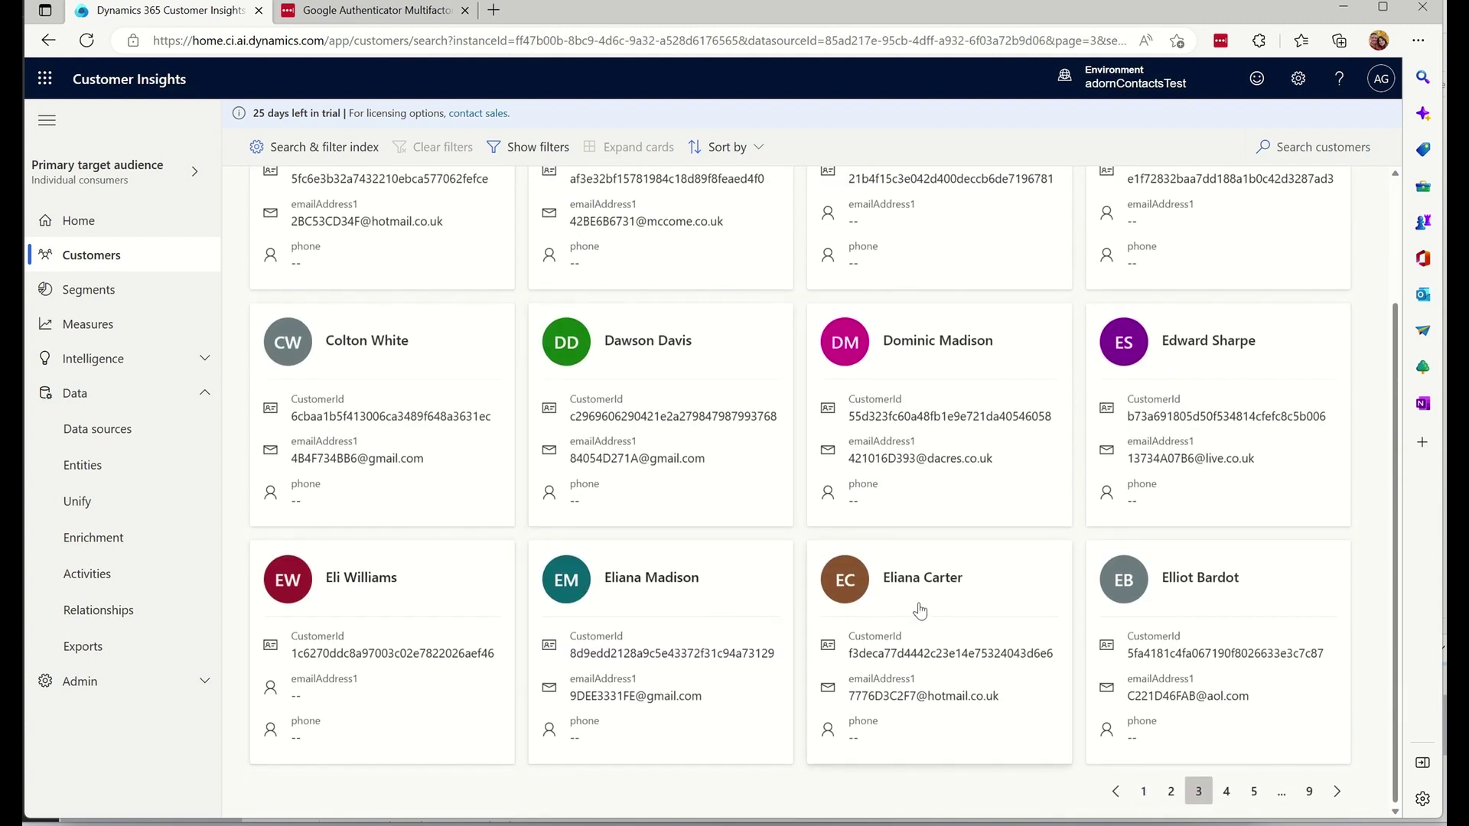
scroll(1249, 205, up, 1)
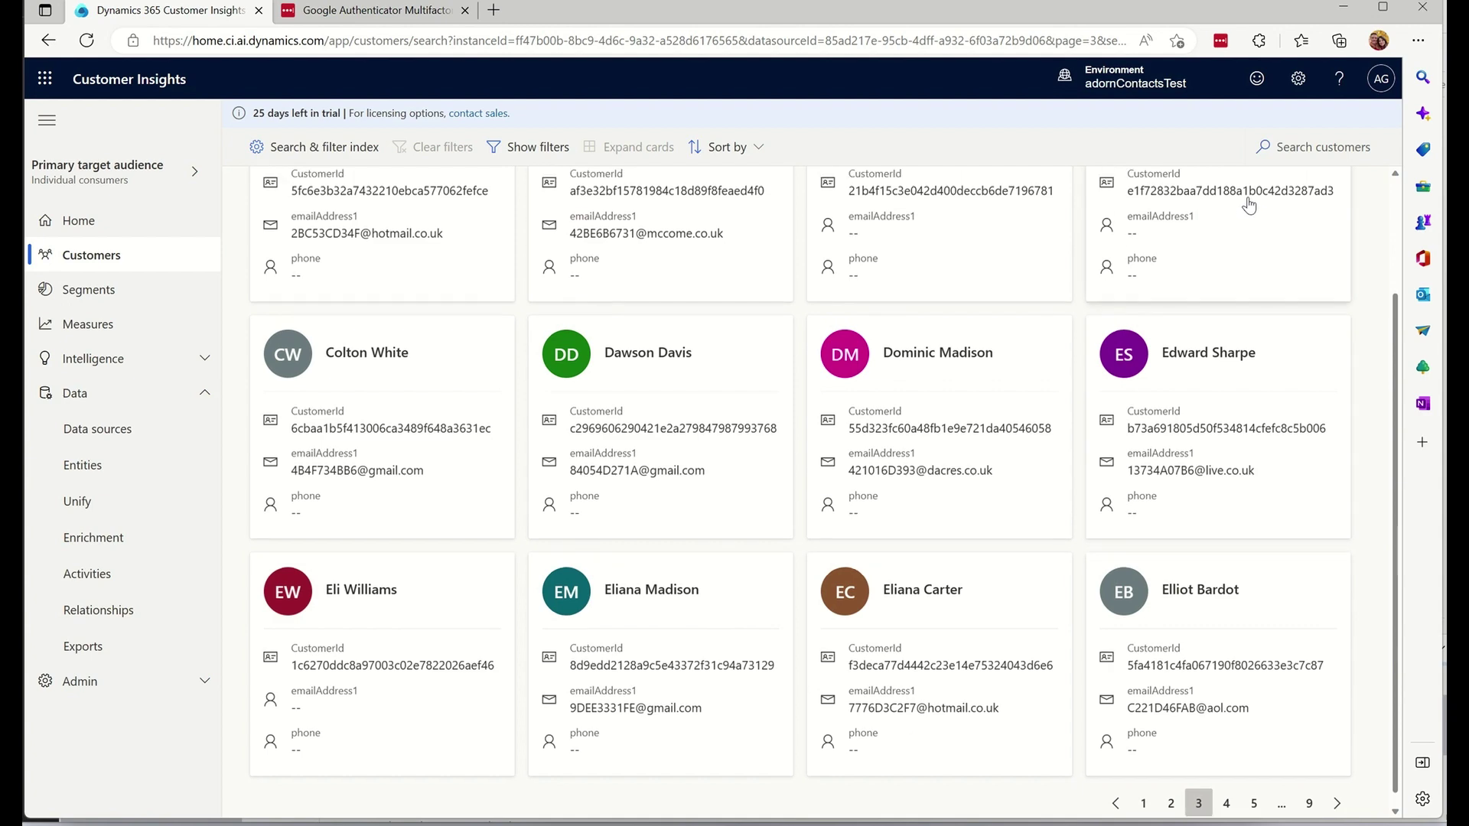
scroll(1249, 205, up, 2)
click(1226, 197)
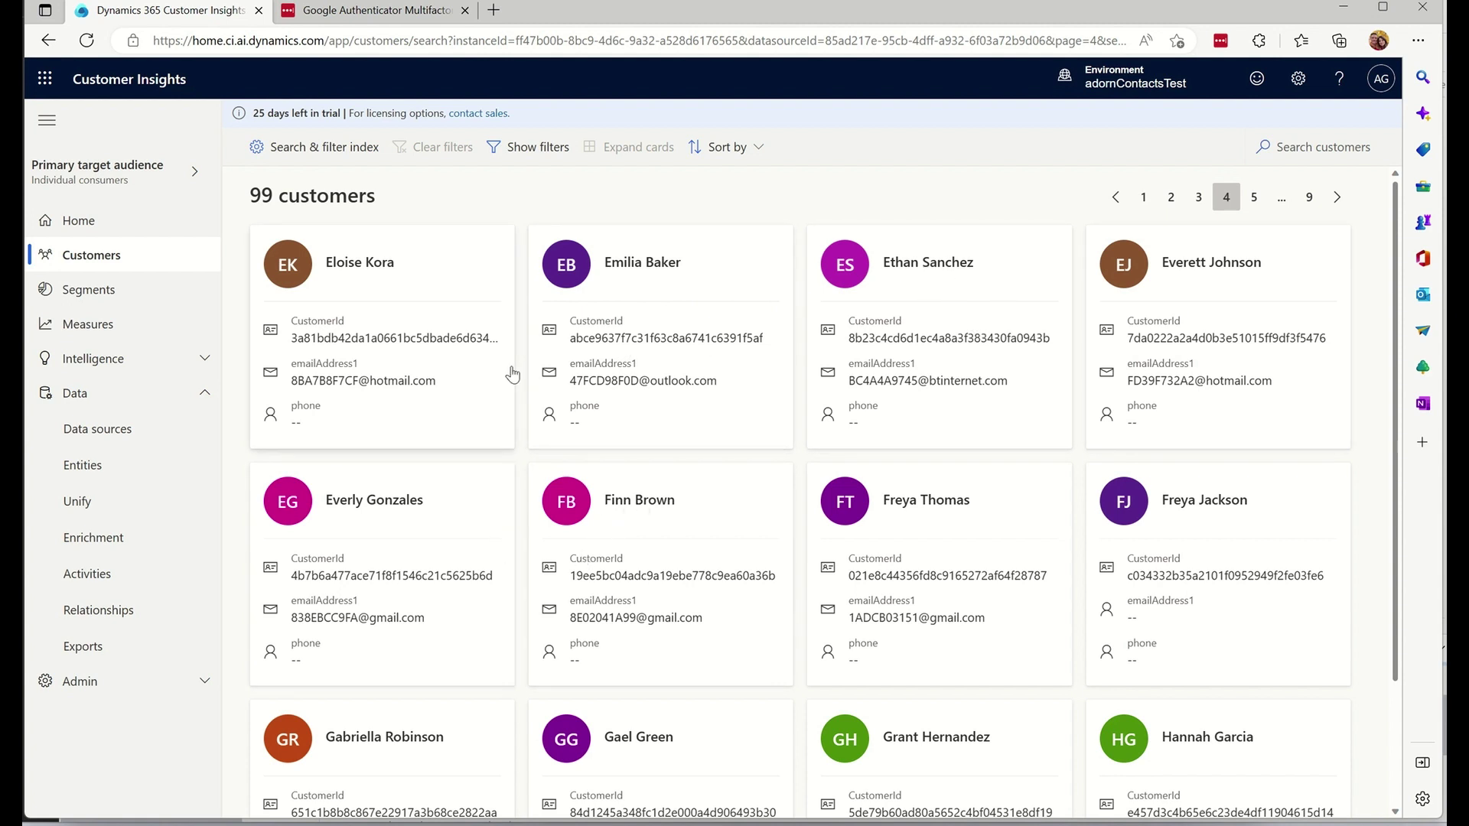
scroll(531, 410, down, 2)
scroll(532, 410, up, 2)
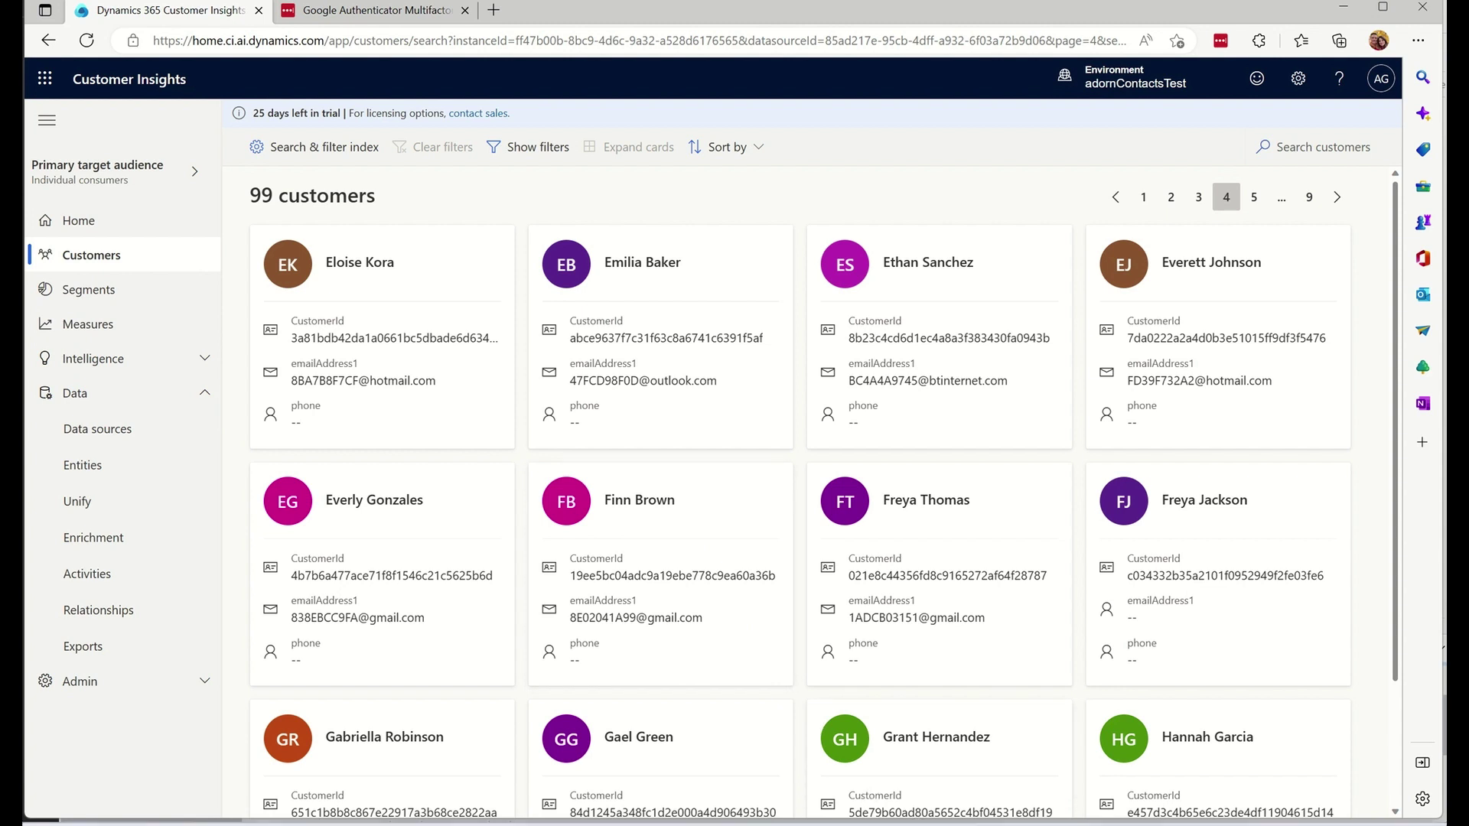
Reopen the data sources list, then switch to Visual Studio Code and review the manifest's dataPartitionPatterns entries
click(115, 430)
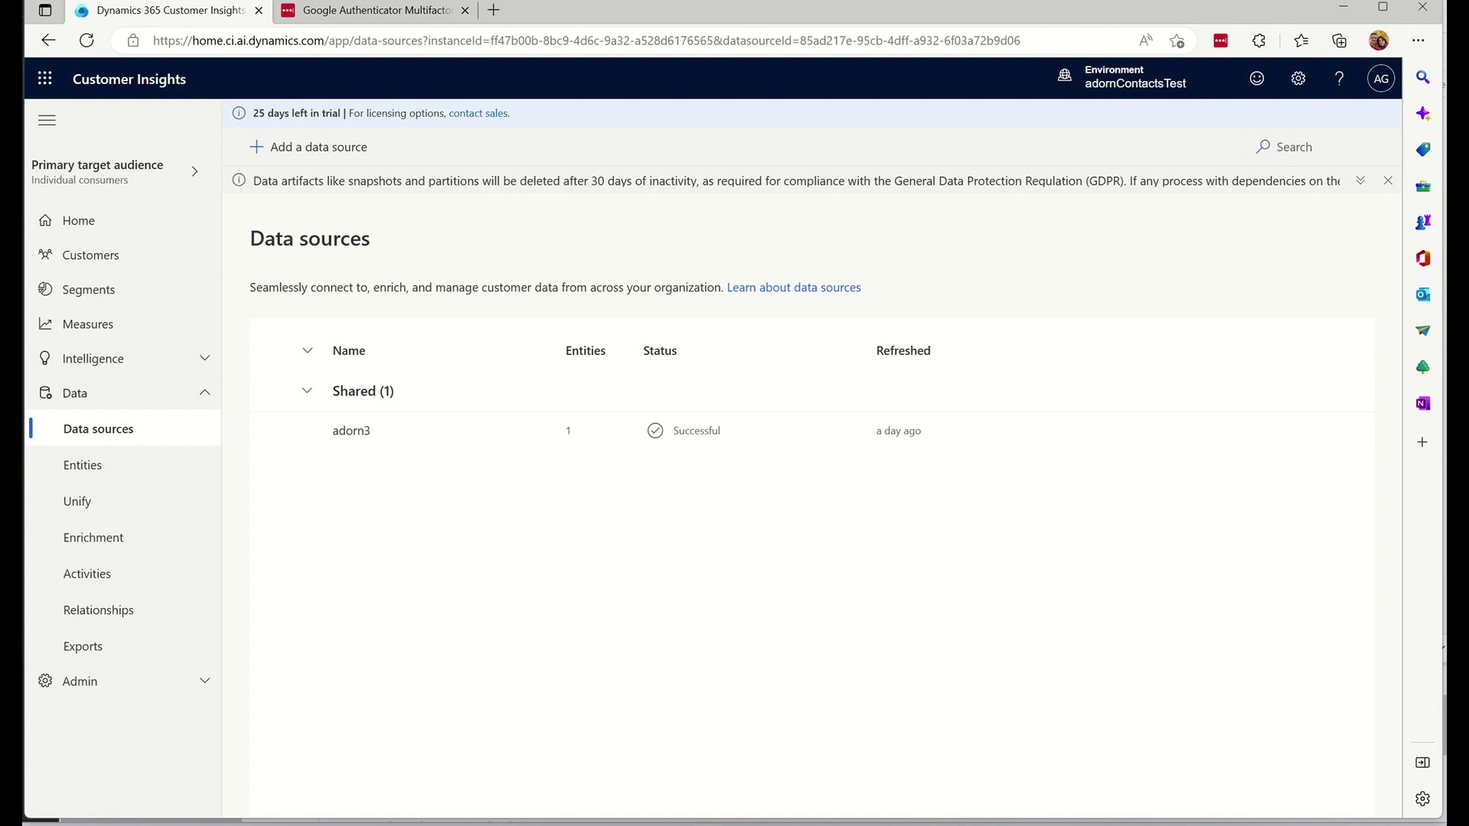
key(alt+Tab)
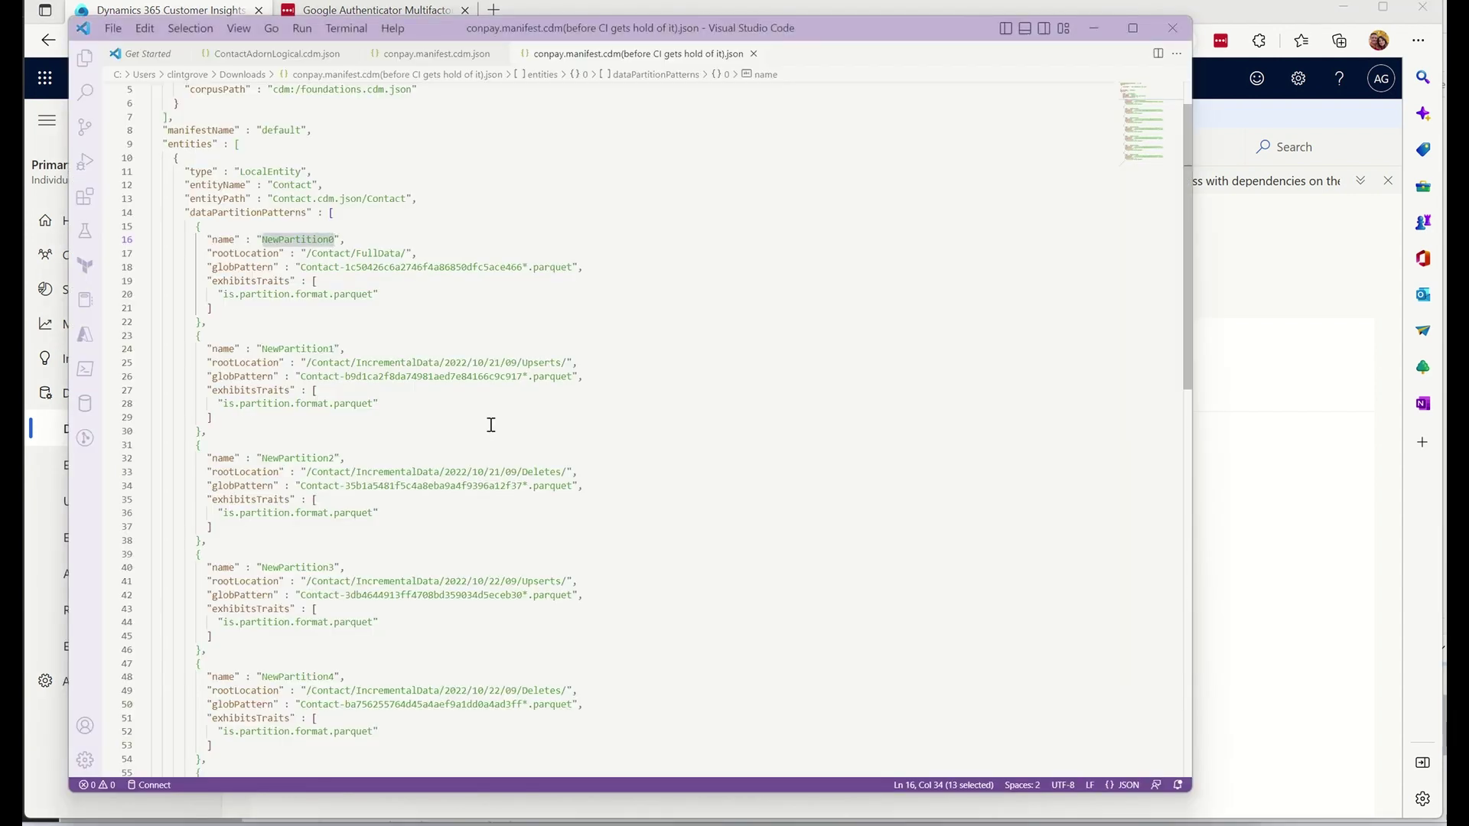
click(414, 271)
scroll(394, 421, down, 5)
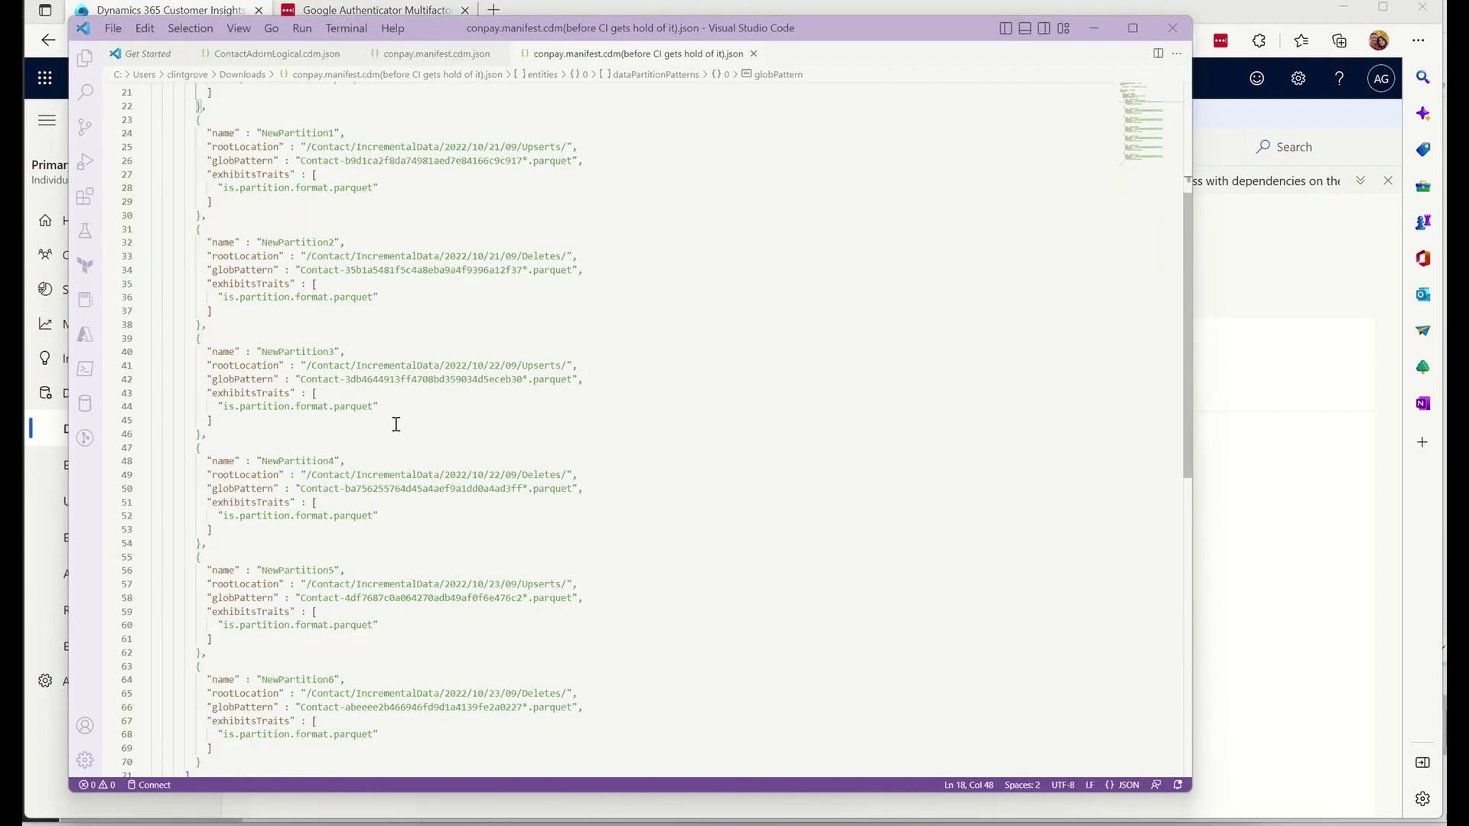
scroll(397, 424, up, 6)
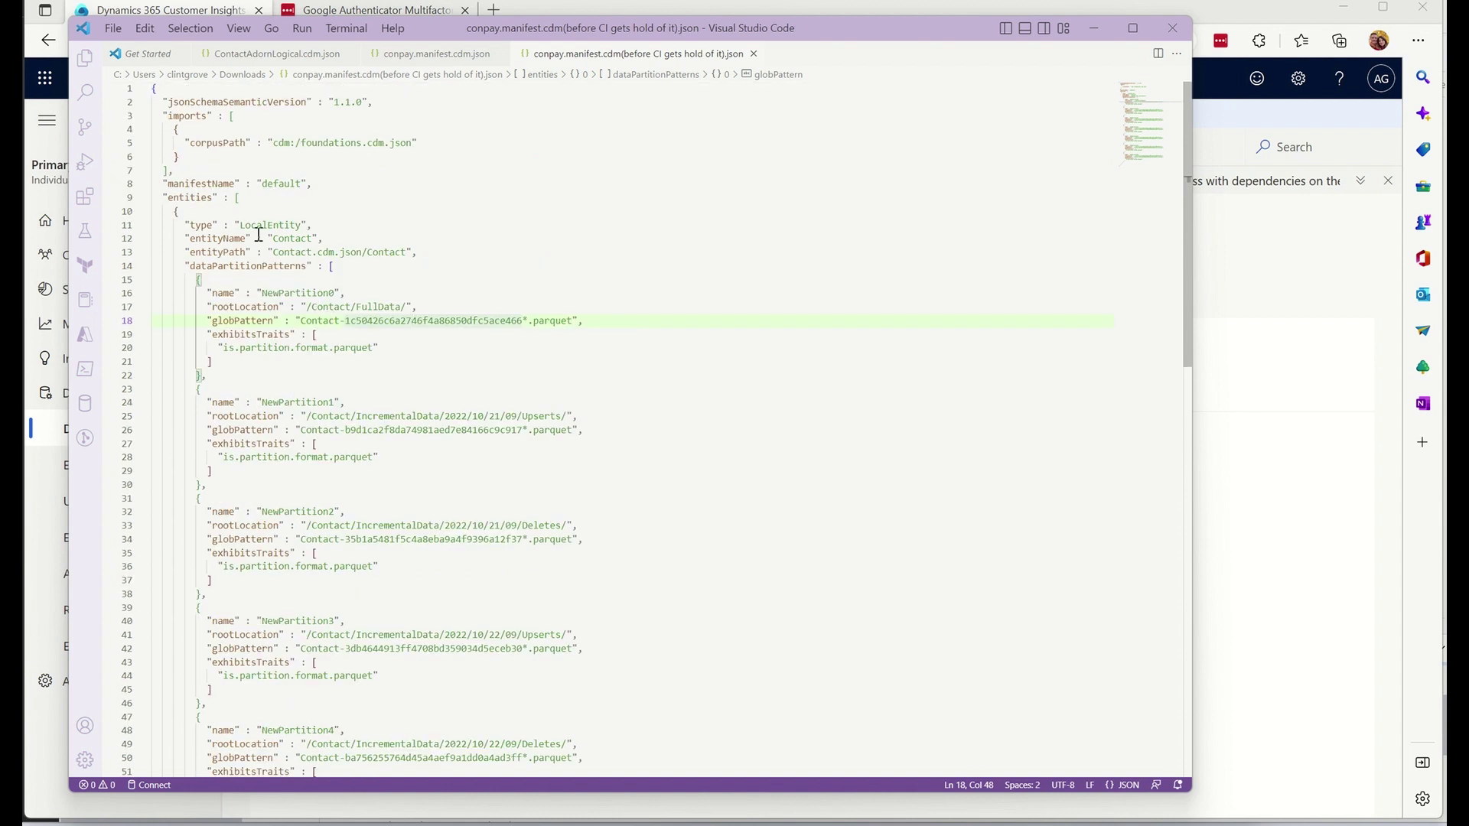
scroll(424, 375, down, 1)
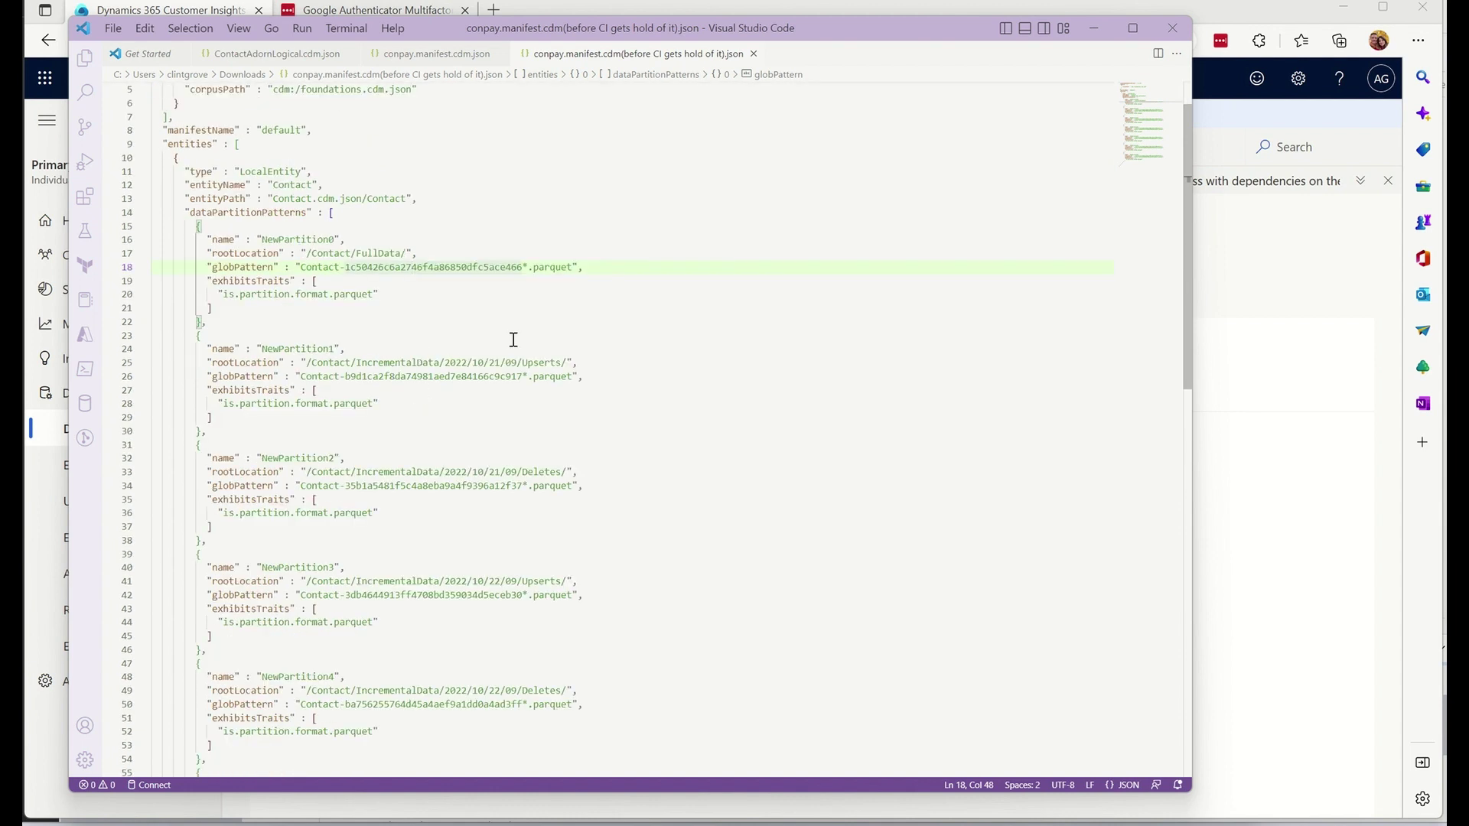
Examine the FullData and IncrementalData root locations of NewPartition0 and NewPartition1 in the manifest
double_click(395, 256)
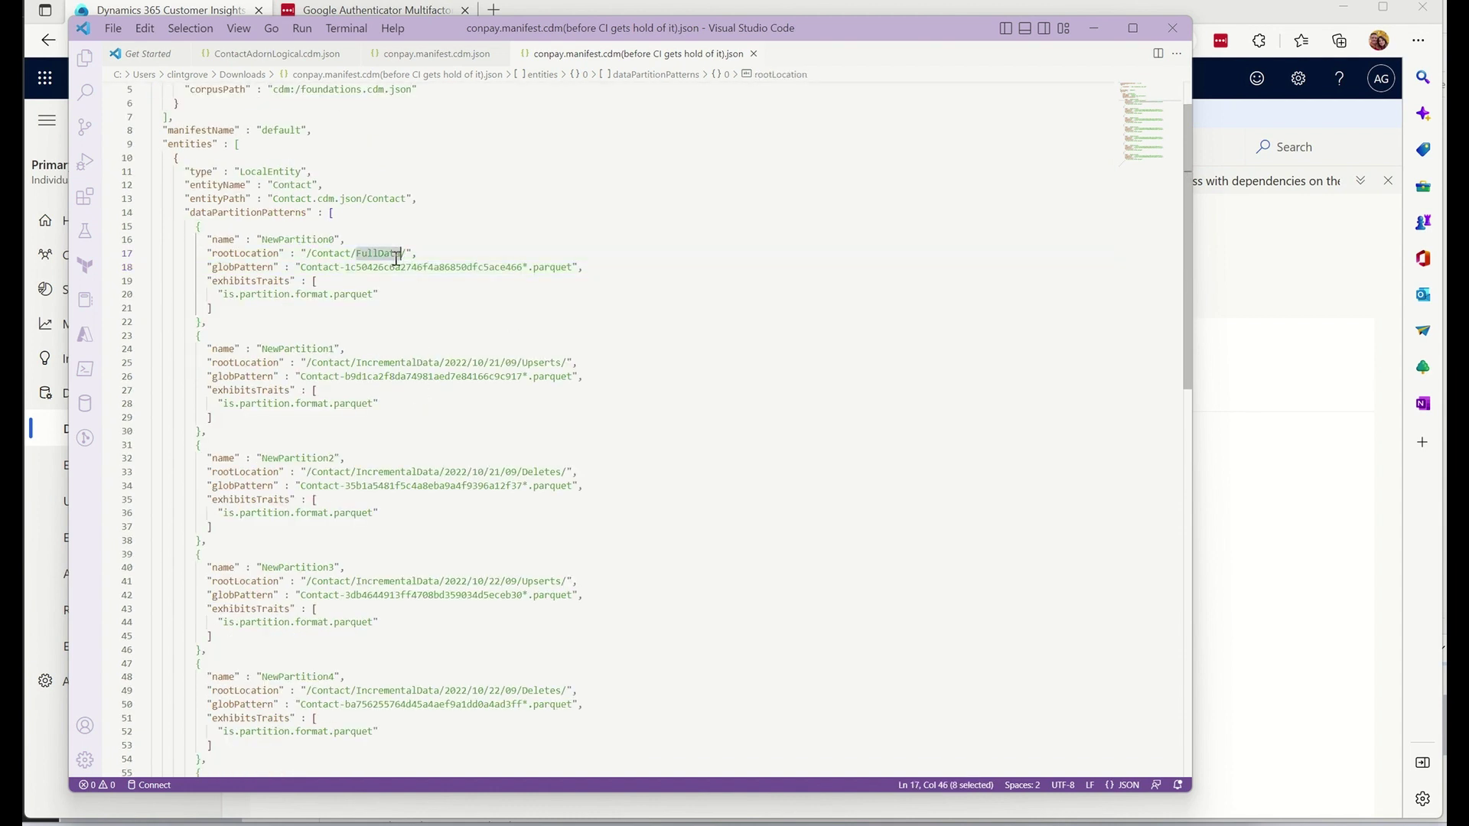
double_click(399, 365)
click(482, 349)
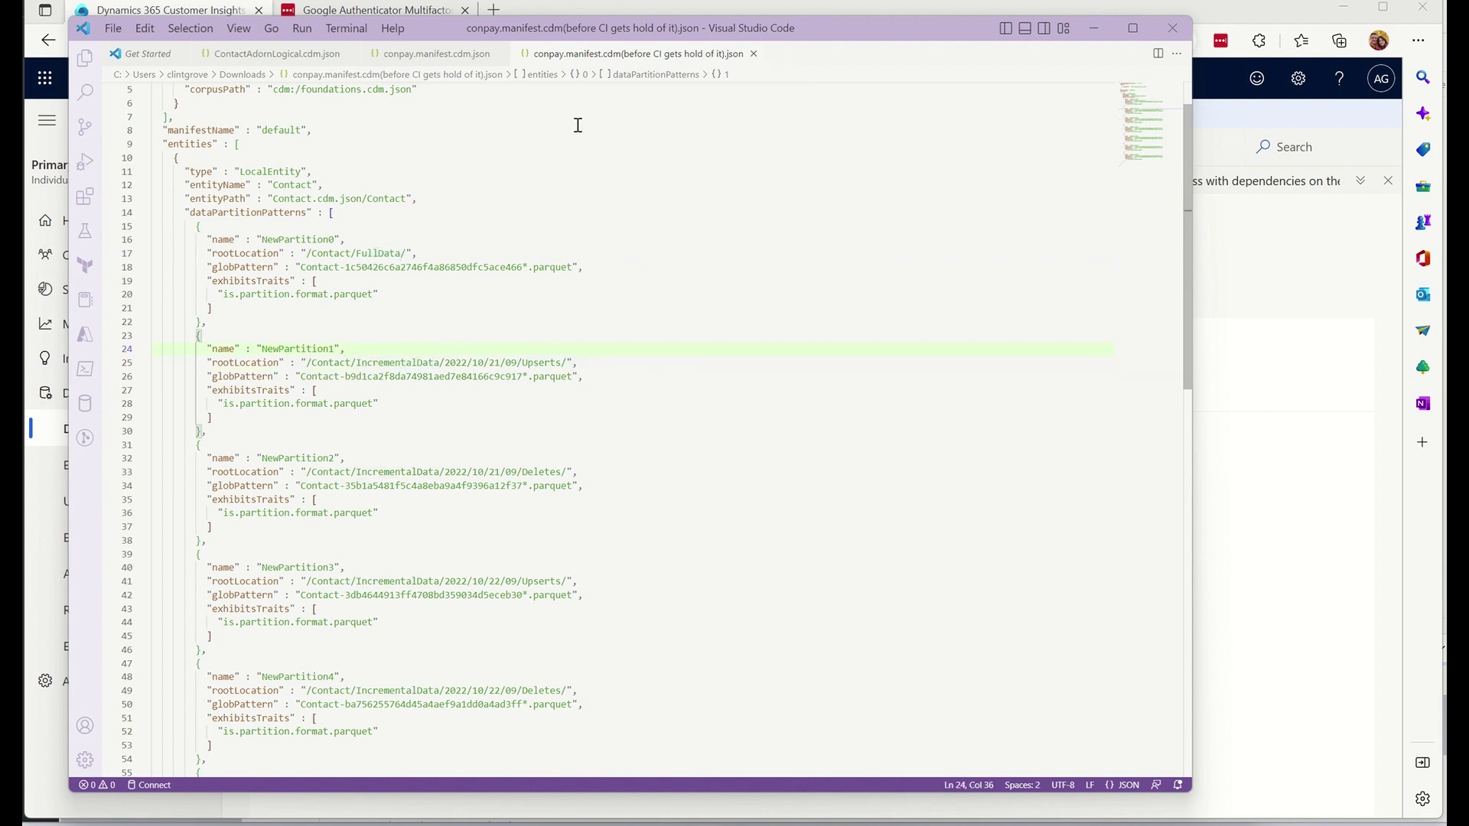
Switch to Customer Insights and review the Contact entity's incremental ingestion settings in the adorn3 data source, leaving them unsaved
scroll(444, 408, down, 3)
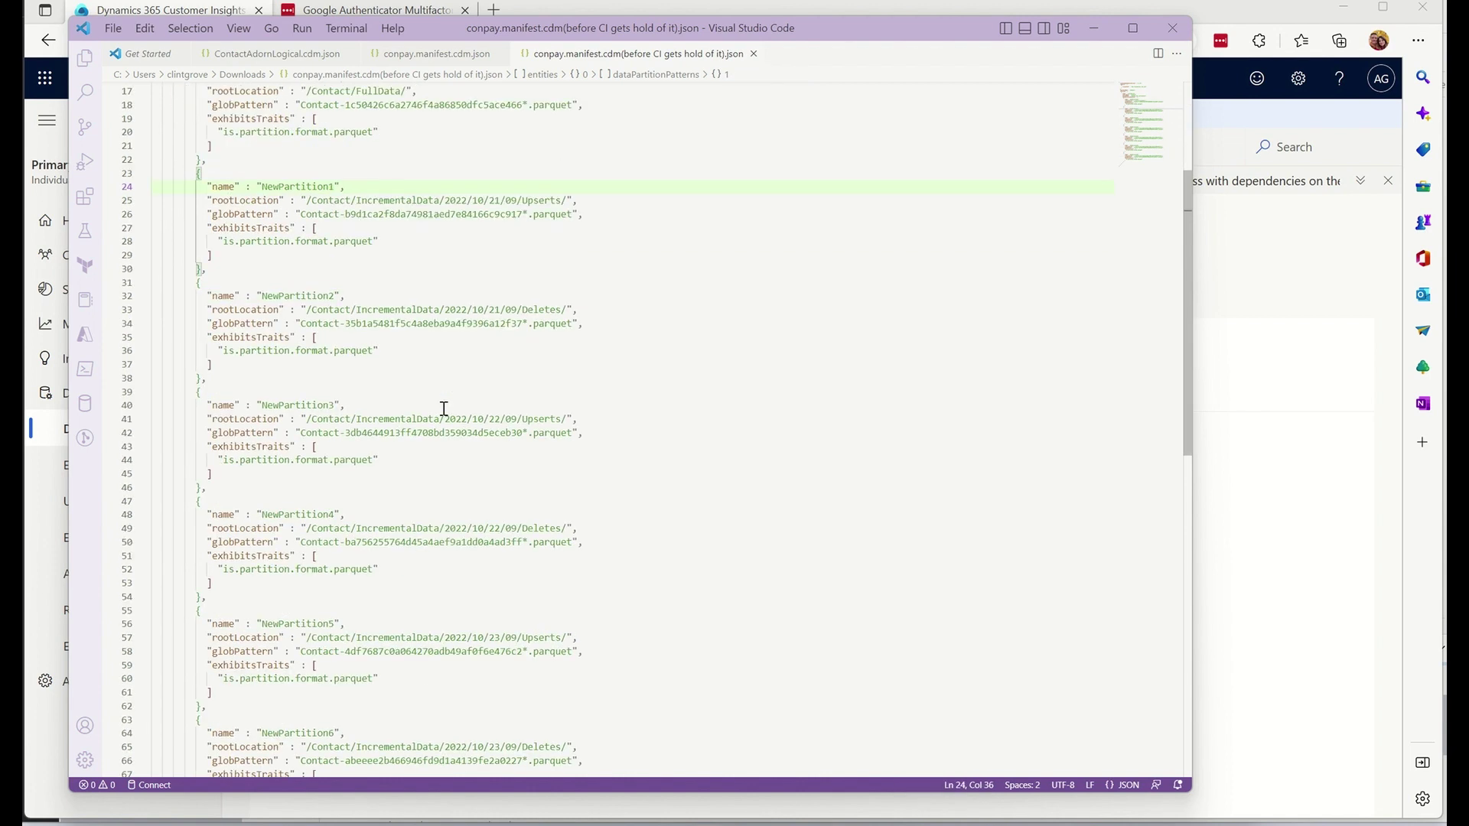
click(1232, 558)
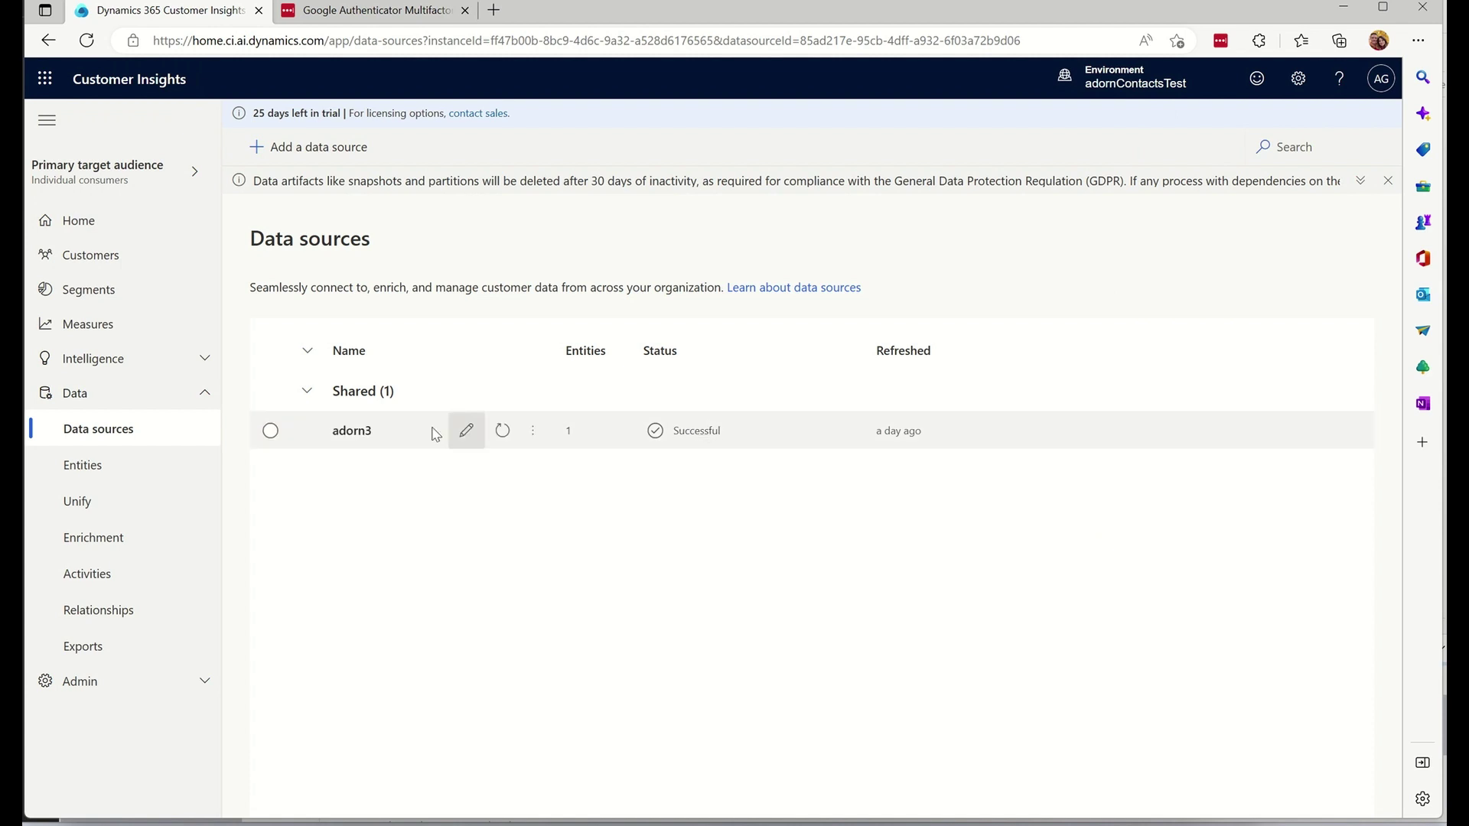
click(467, 434)
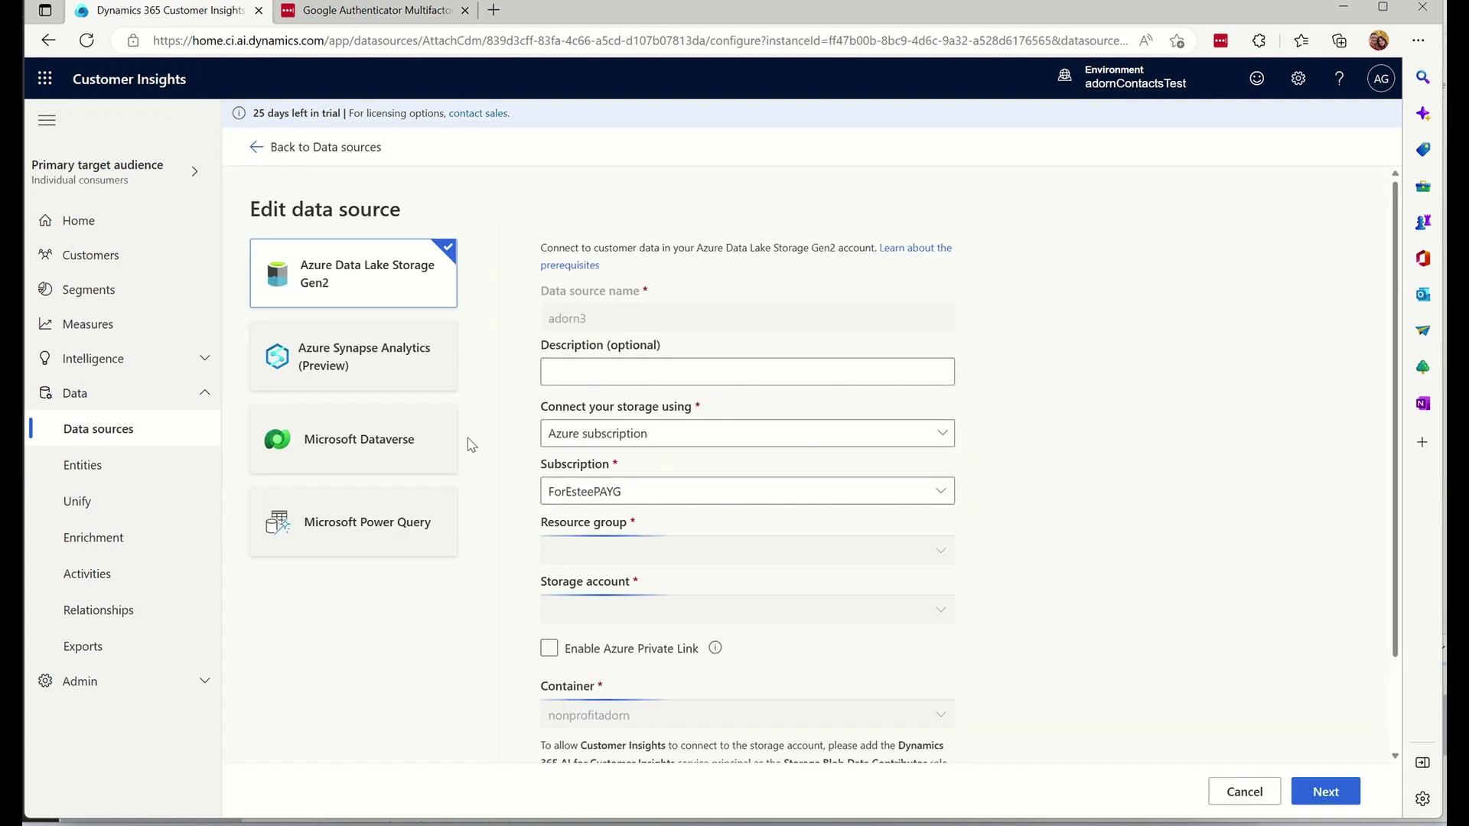
click(1326, 791)
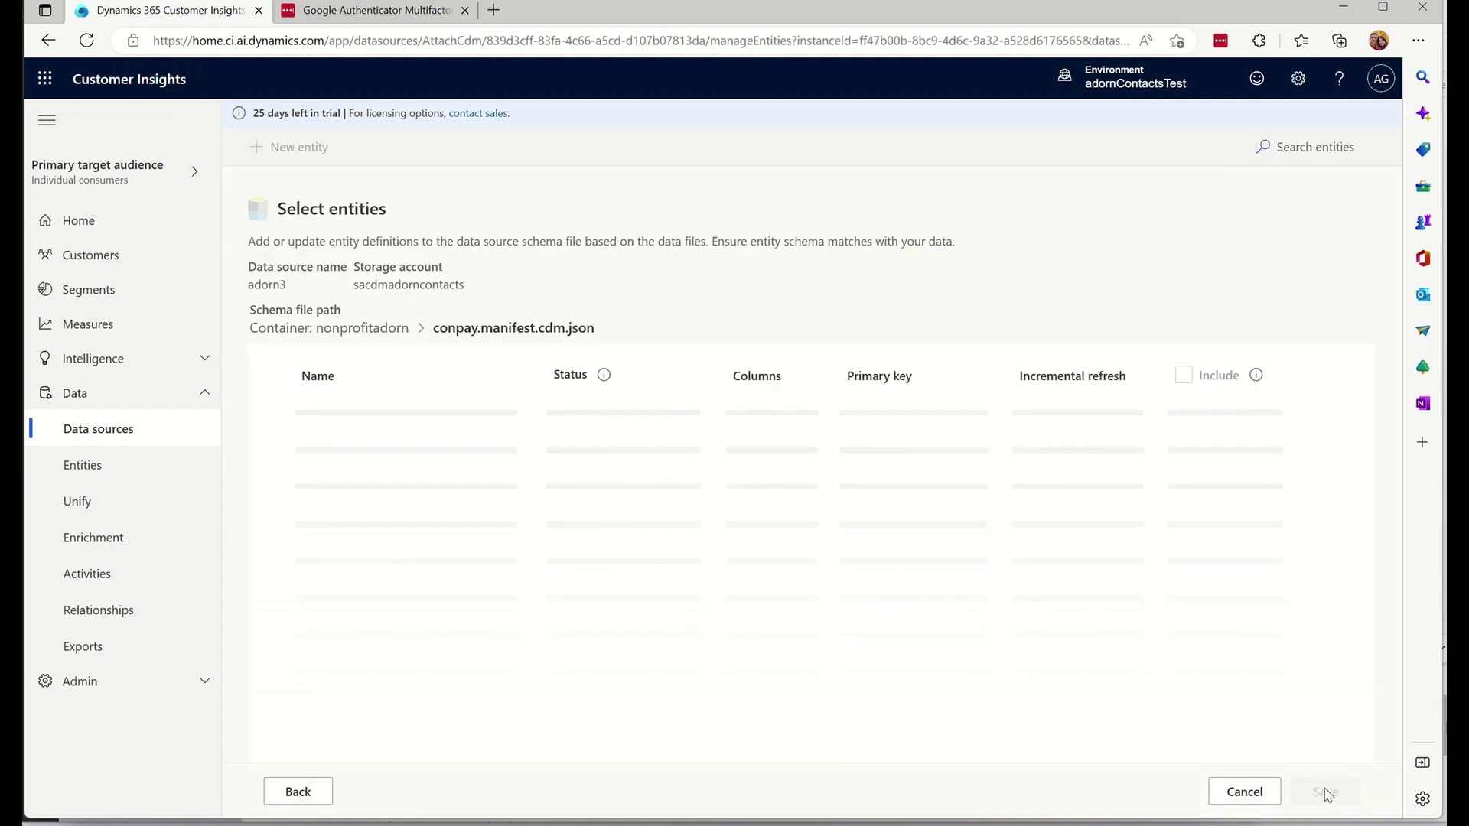
click(1049, 415)
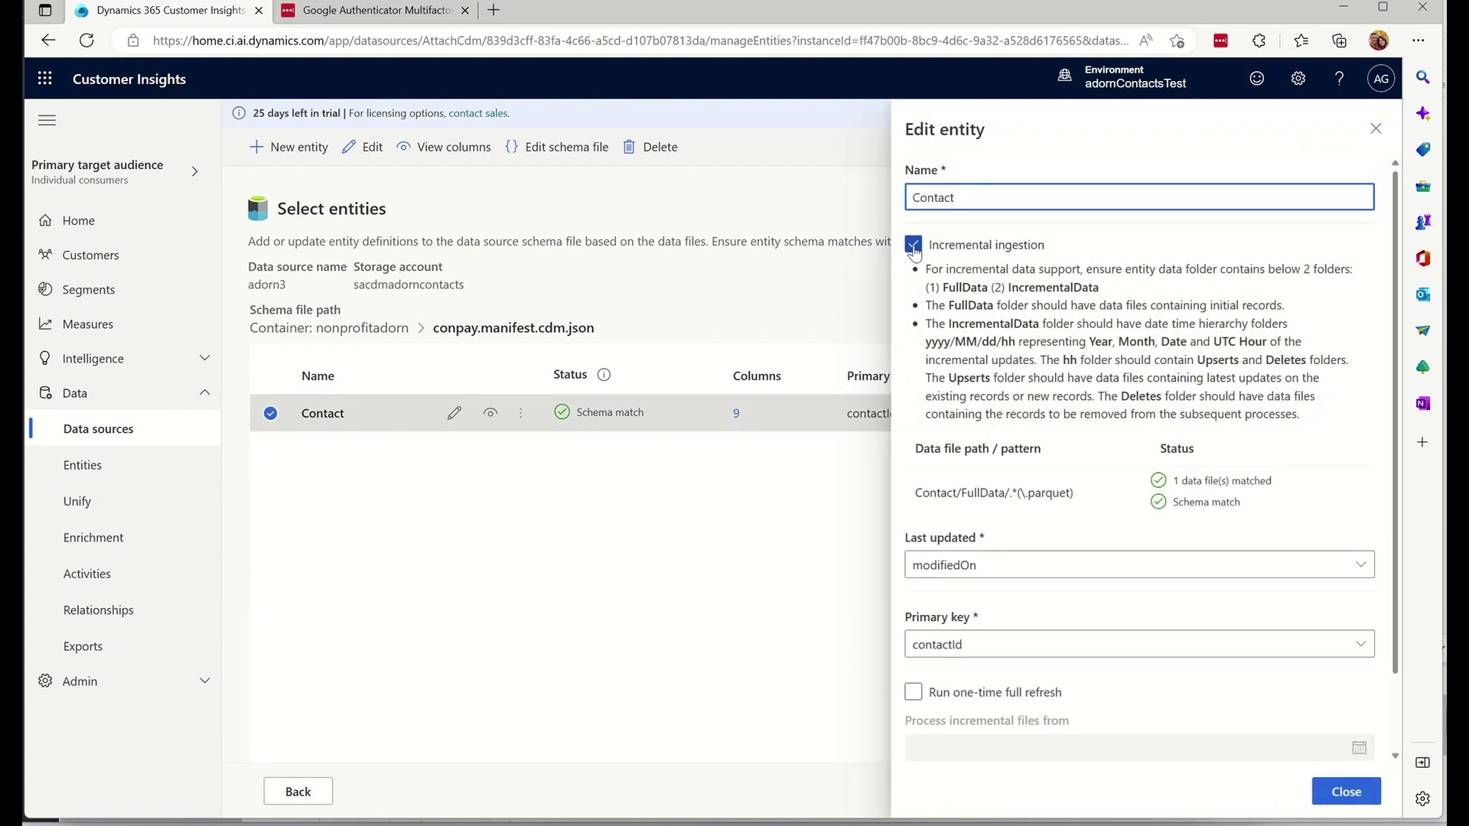
click(1352, 793)
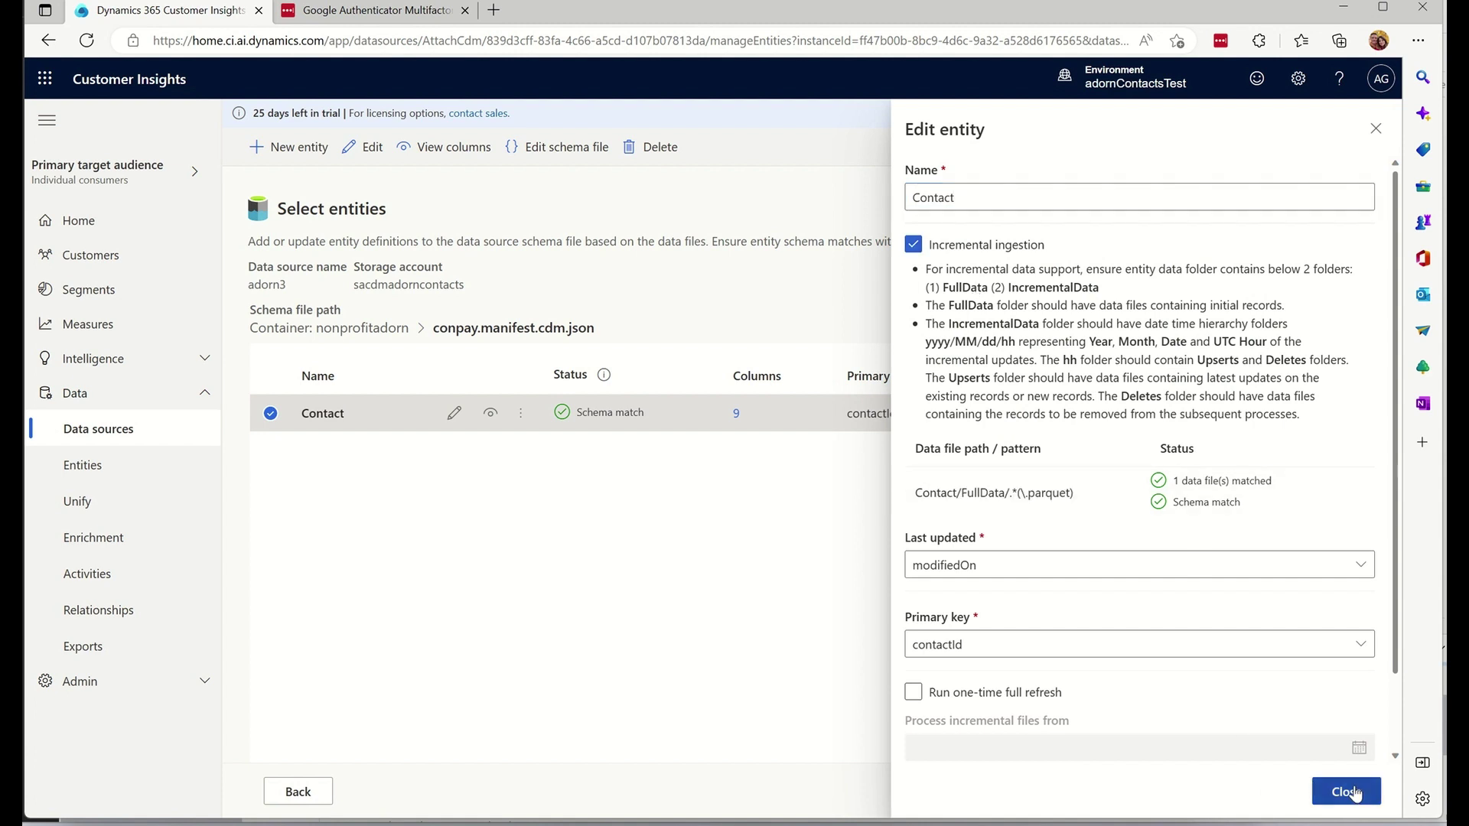
click(1227, 790)
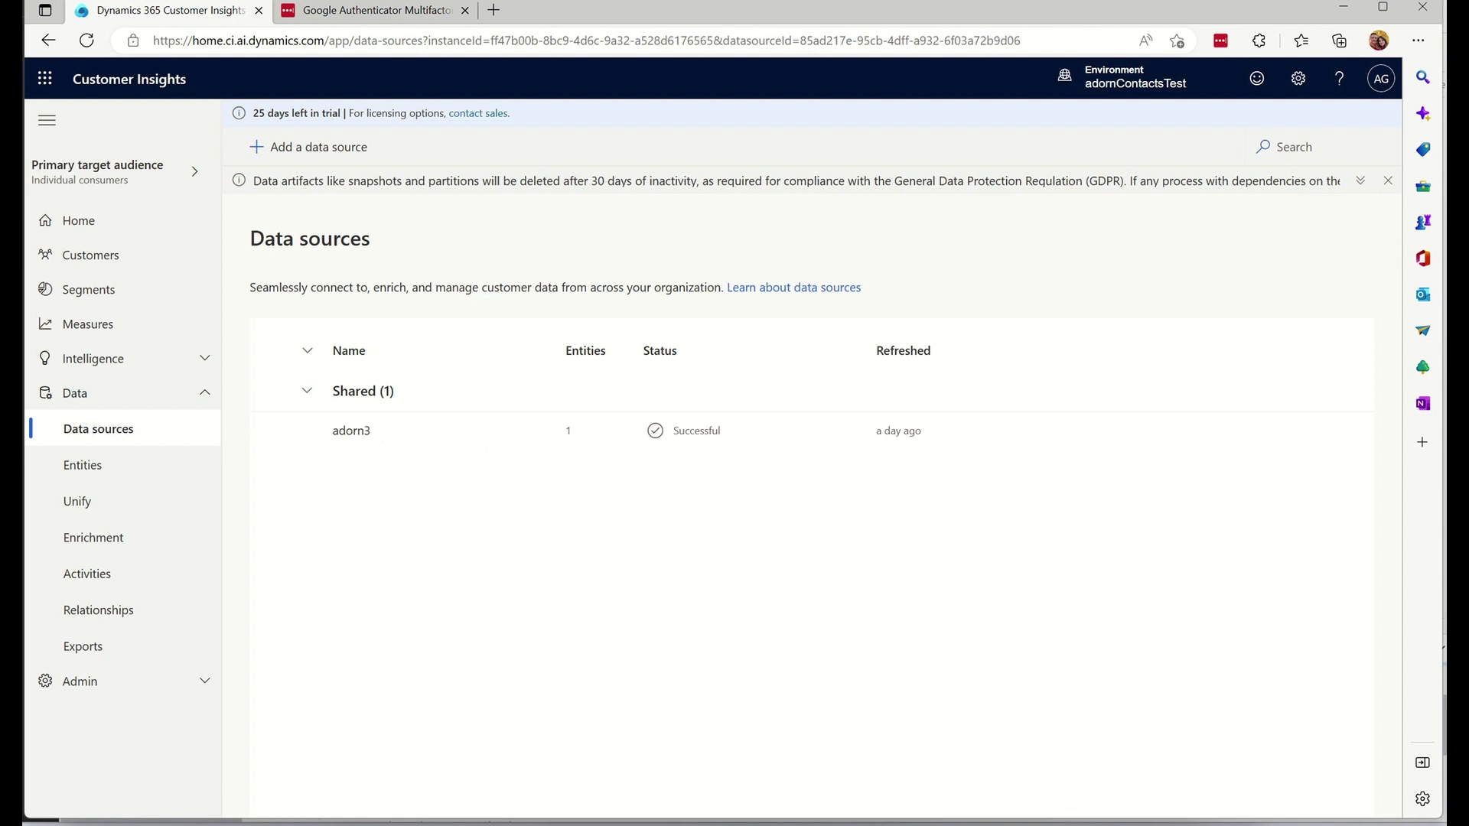
Switch to Visual Studio Code and compare conpay.manifest.cdm.json with the 'before CI gets hold of it' manifest, reviewing its partitions through NewPartition6
key(alt+Tab)
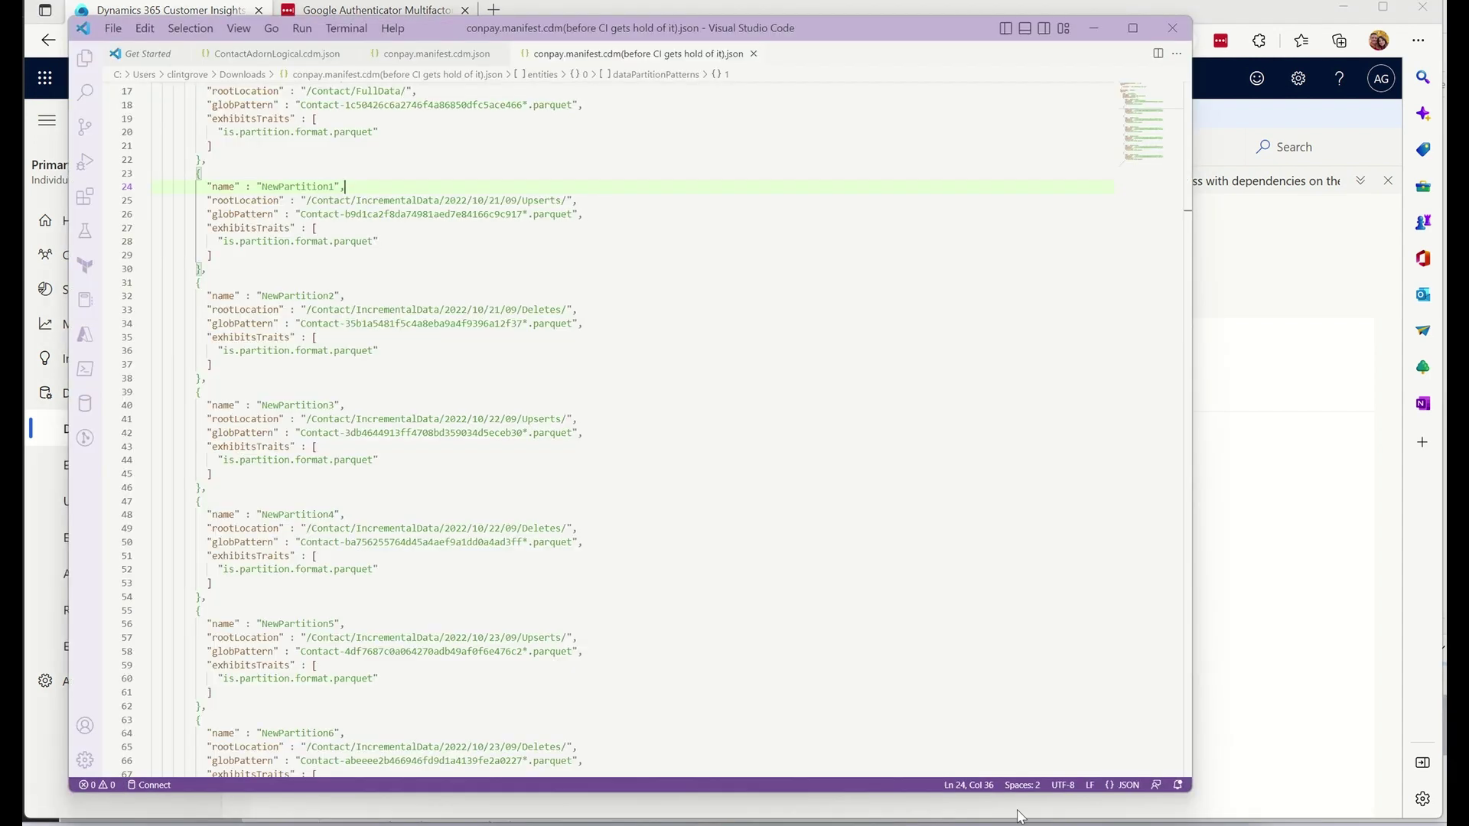
click(448, 54)
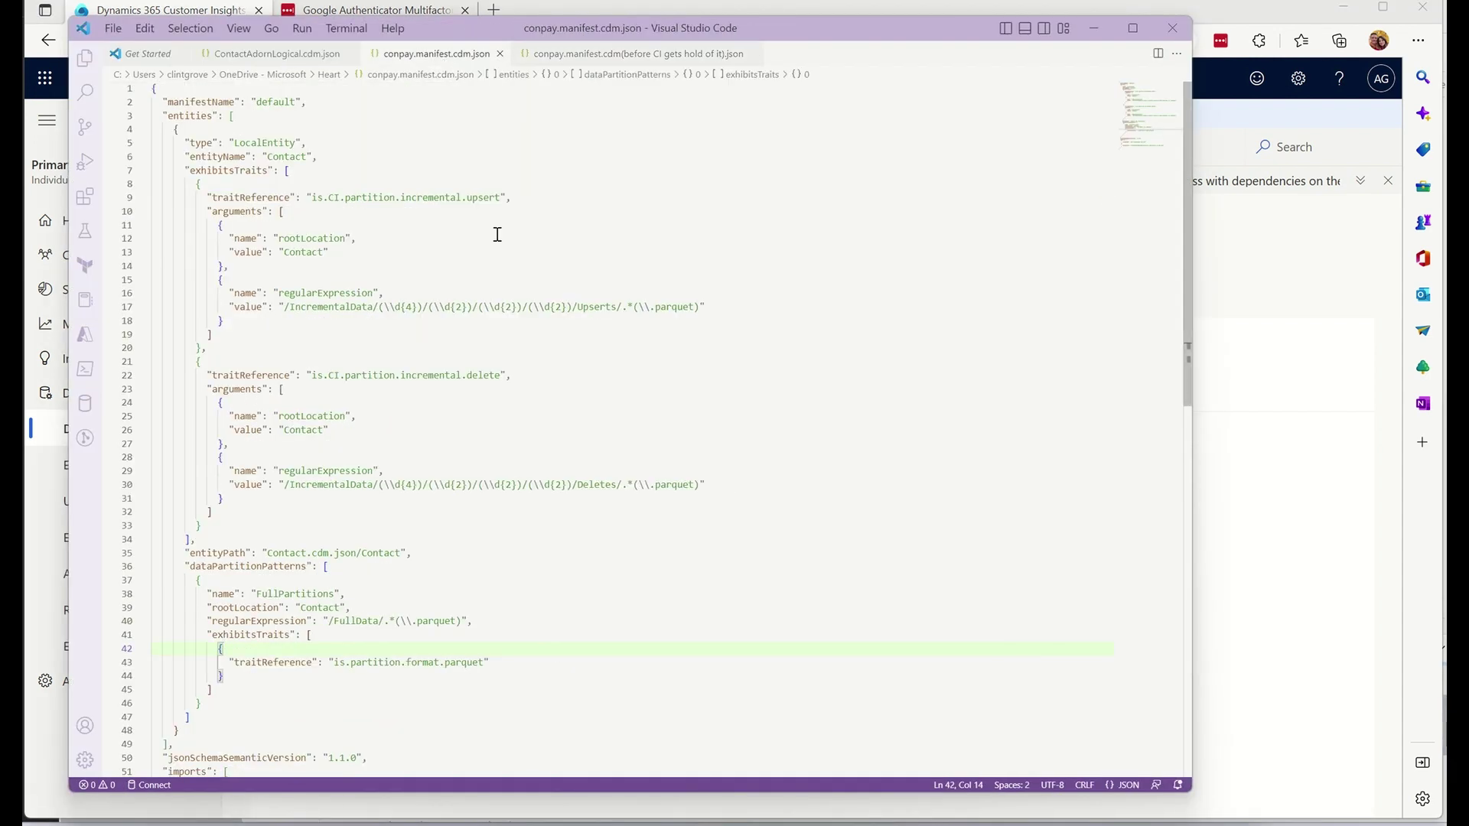
click(616, 54)
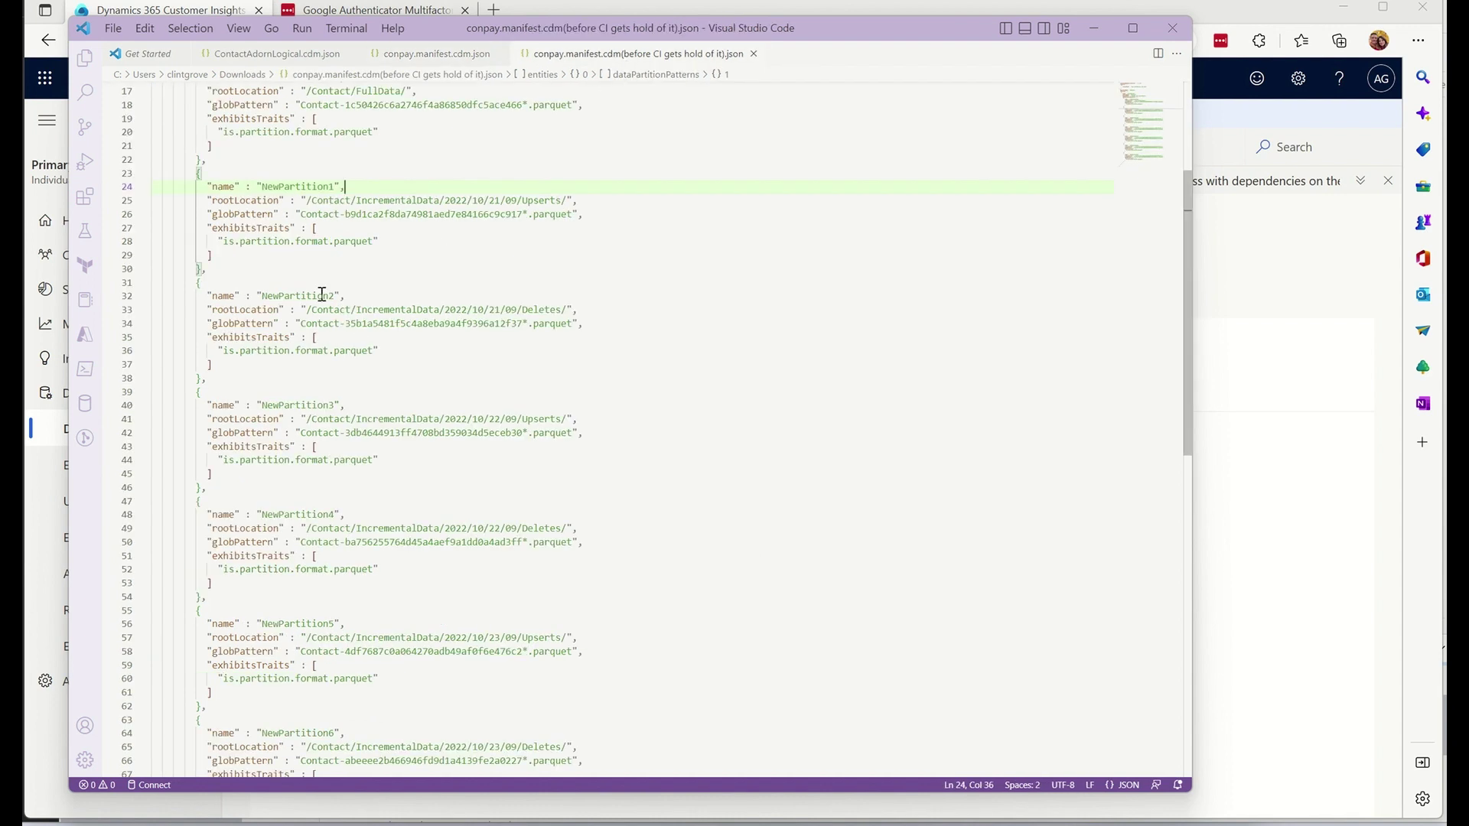
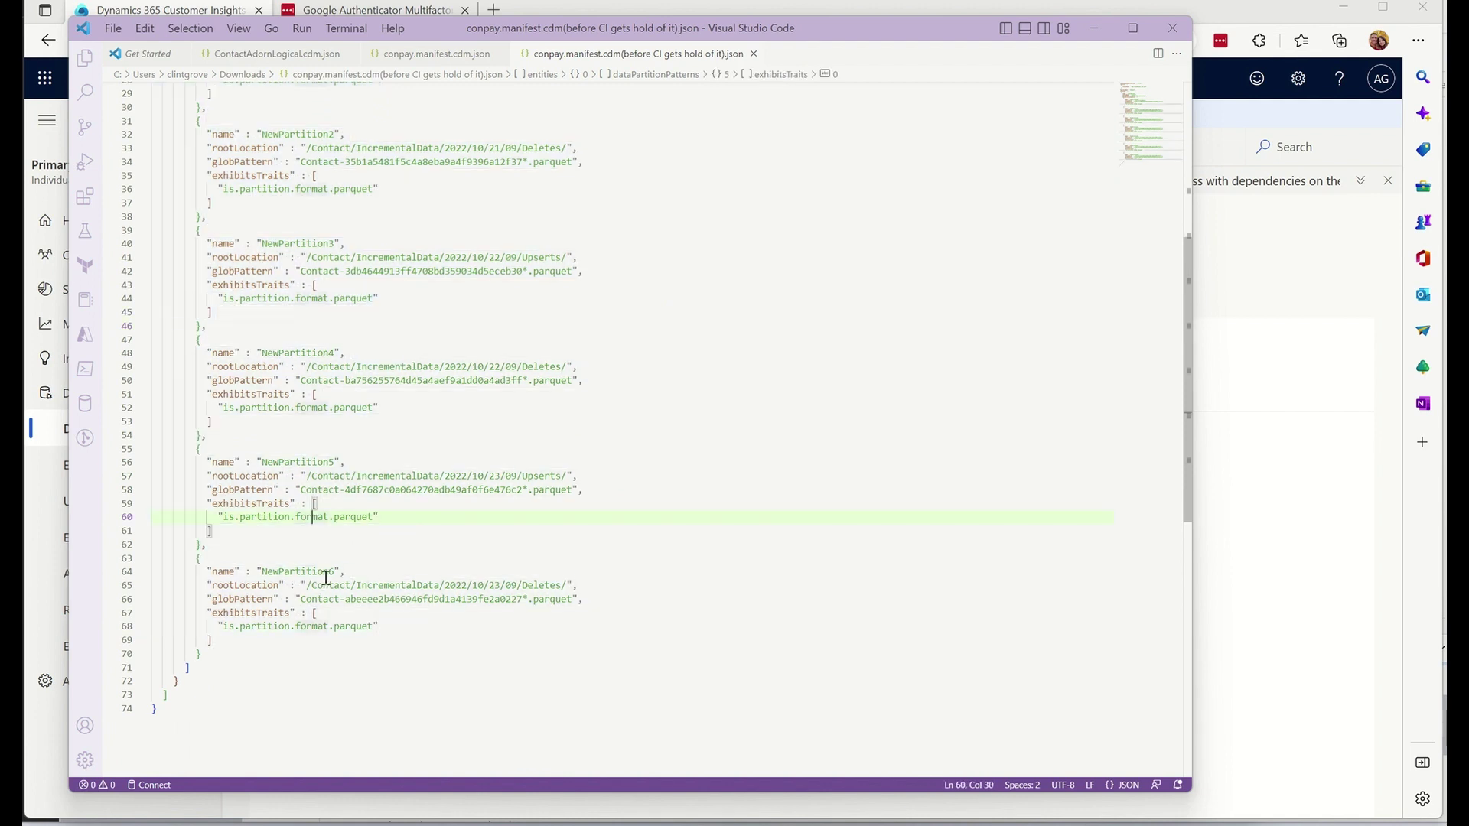
click(326, 573)
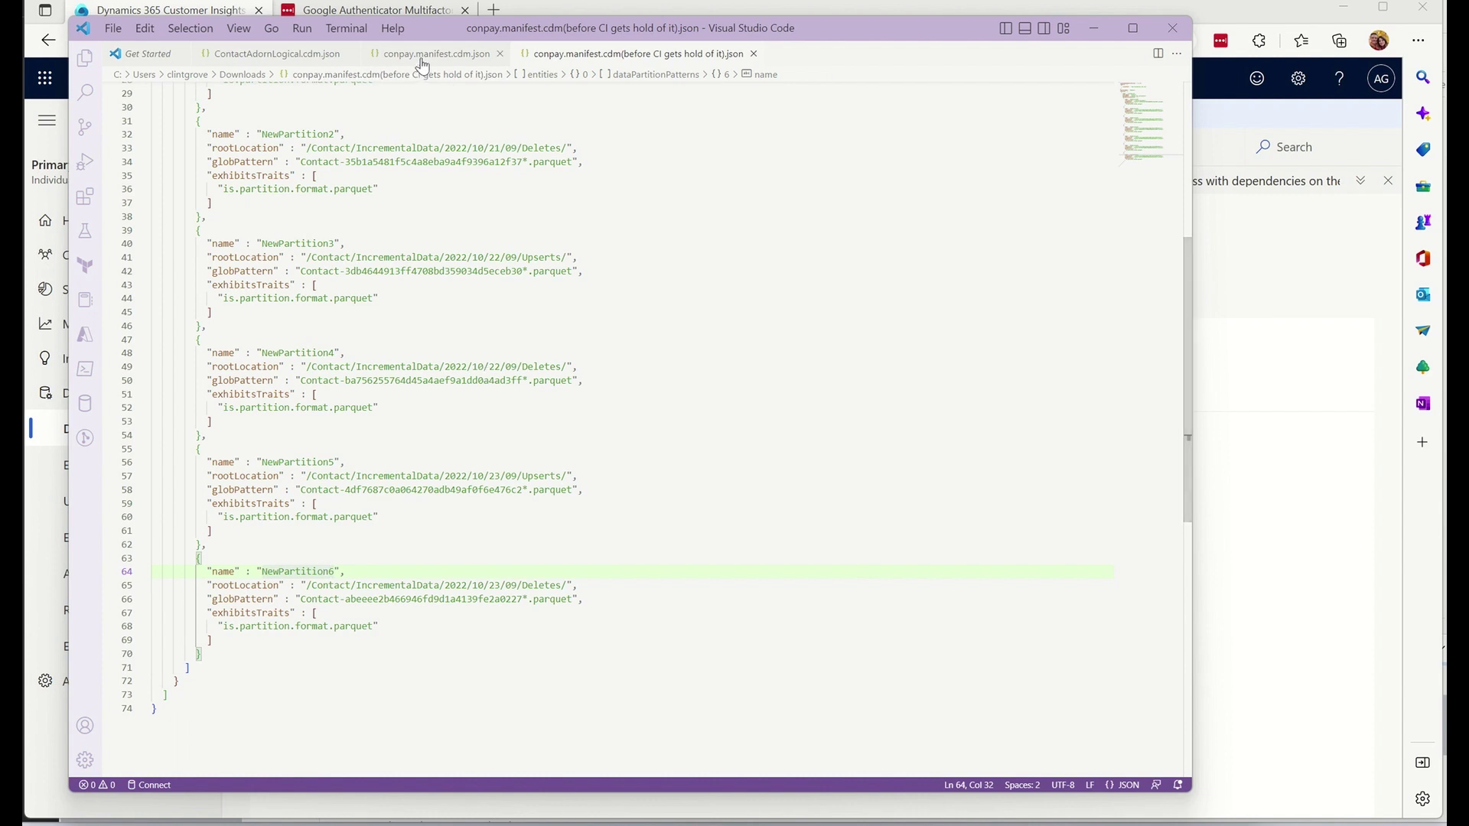
scroll(438, 467, up, 10)
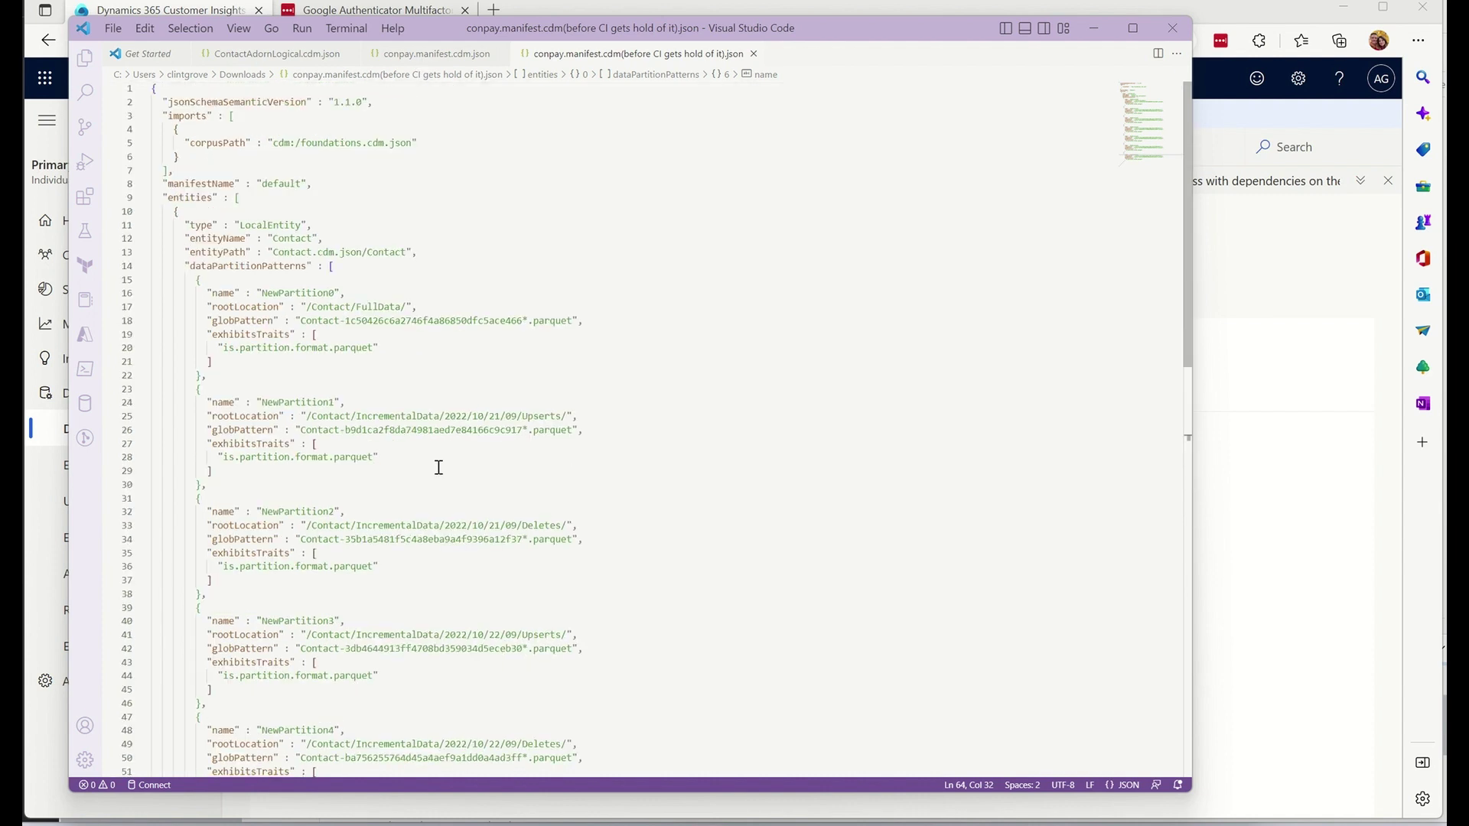
In conpay.manifest.cdm.json, examine the IncrementalData and FullData folders in the regular expressions
click(448, 54)
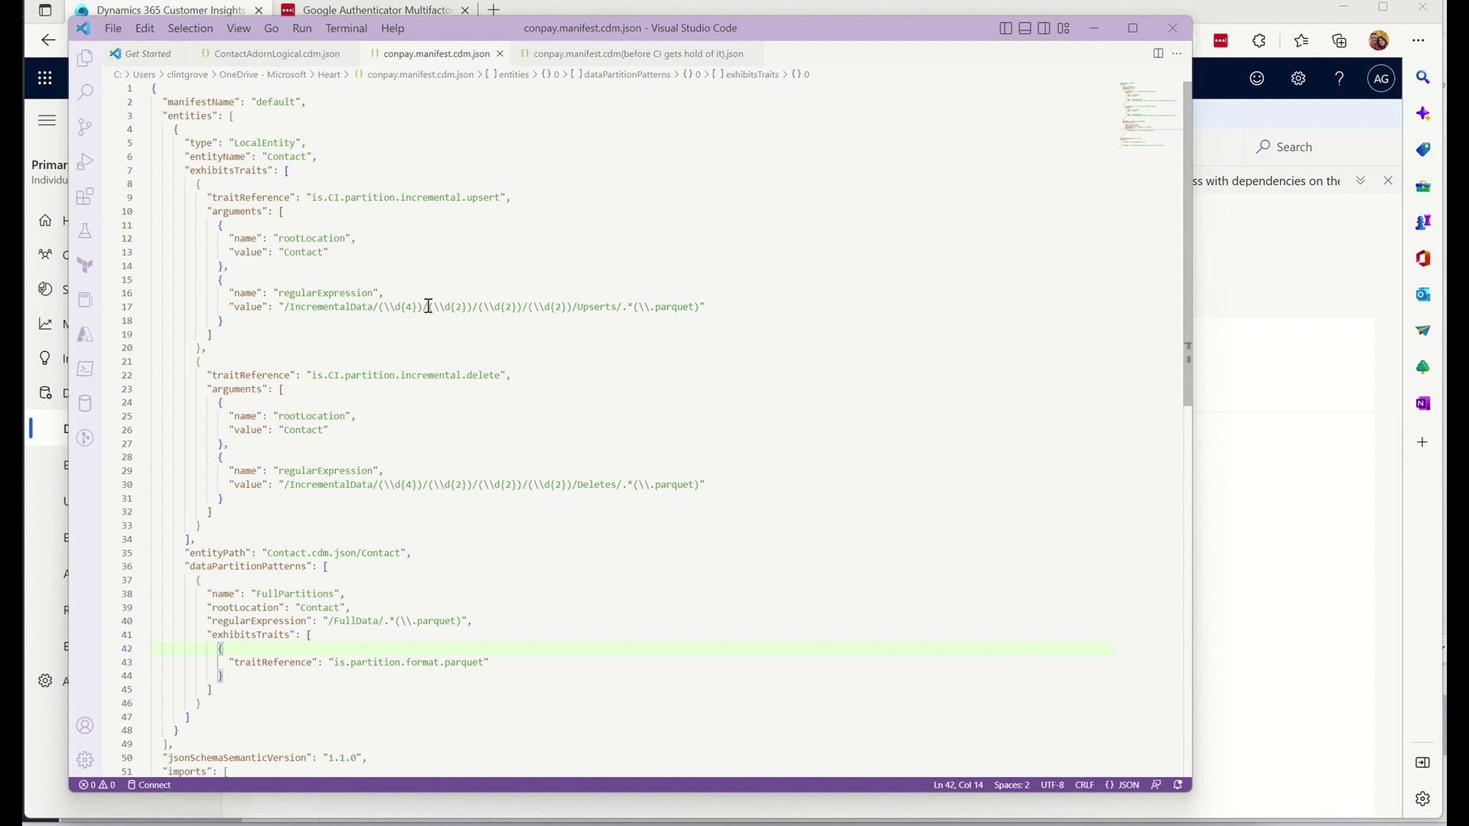
double_click(341, 310)
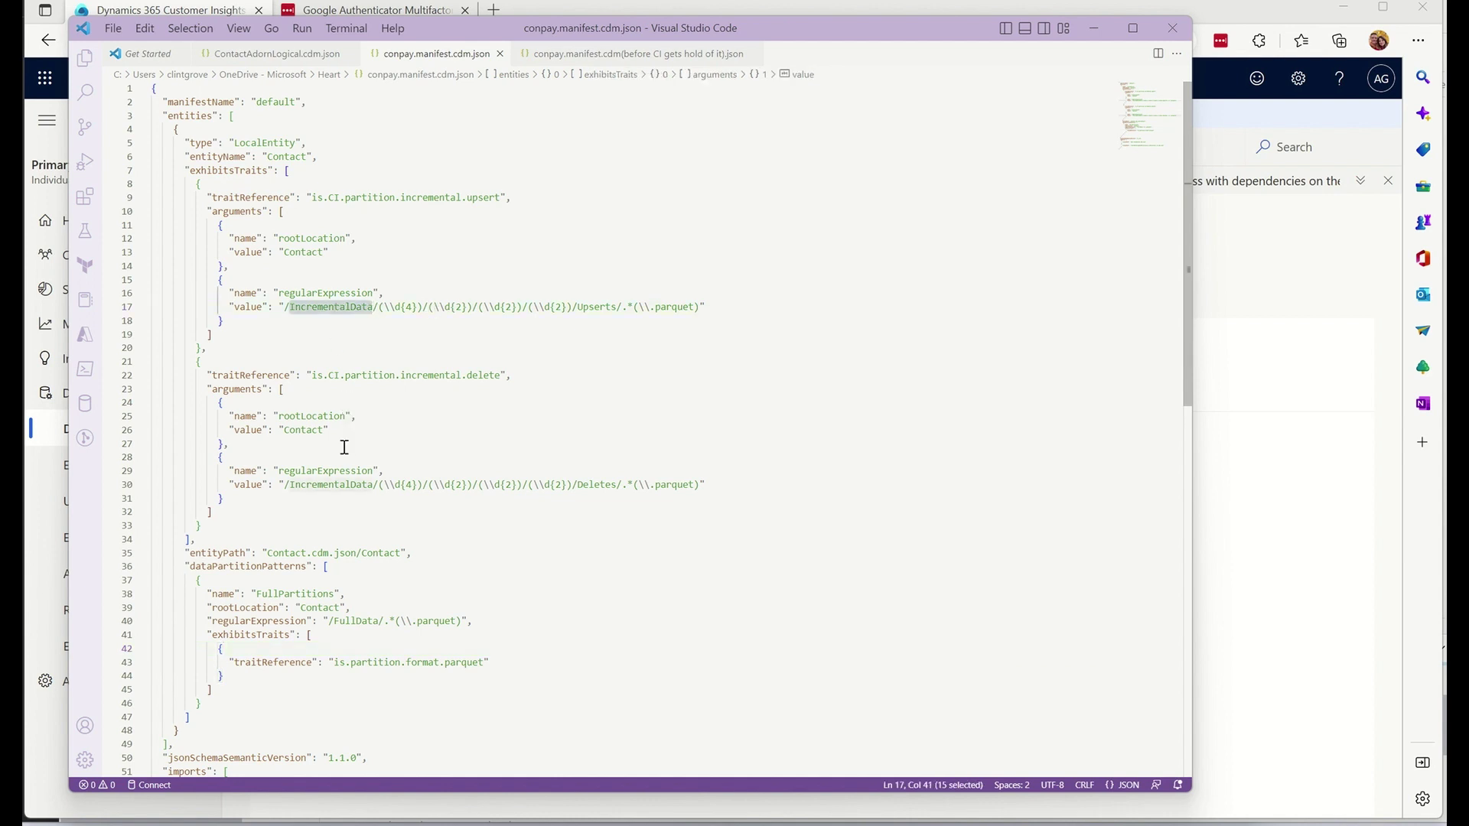
double_click(355, 621)
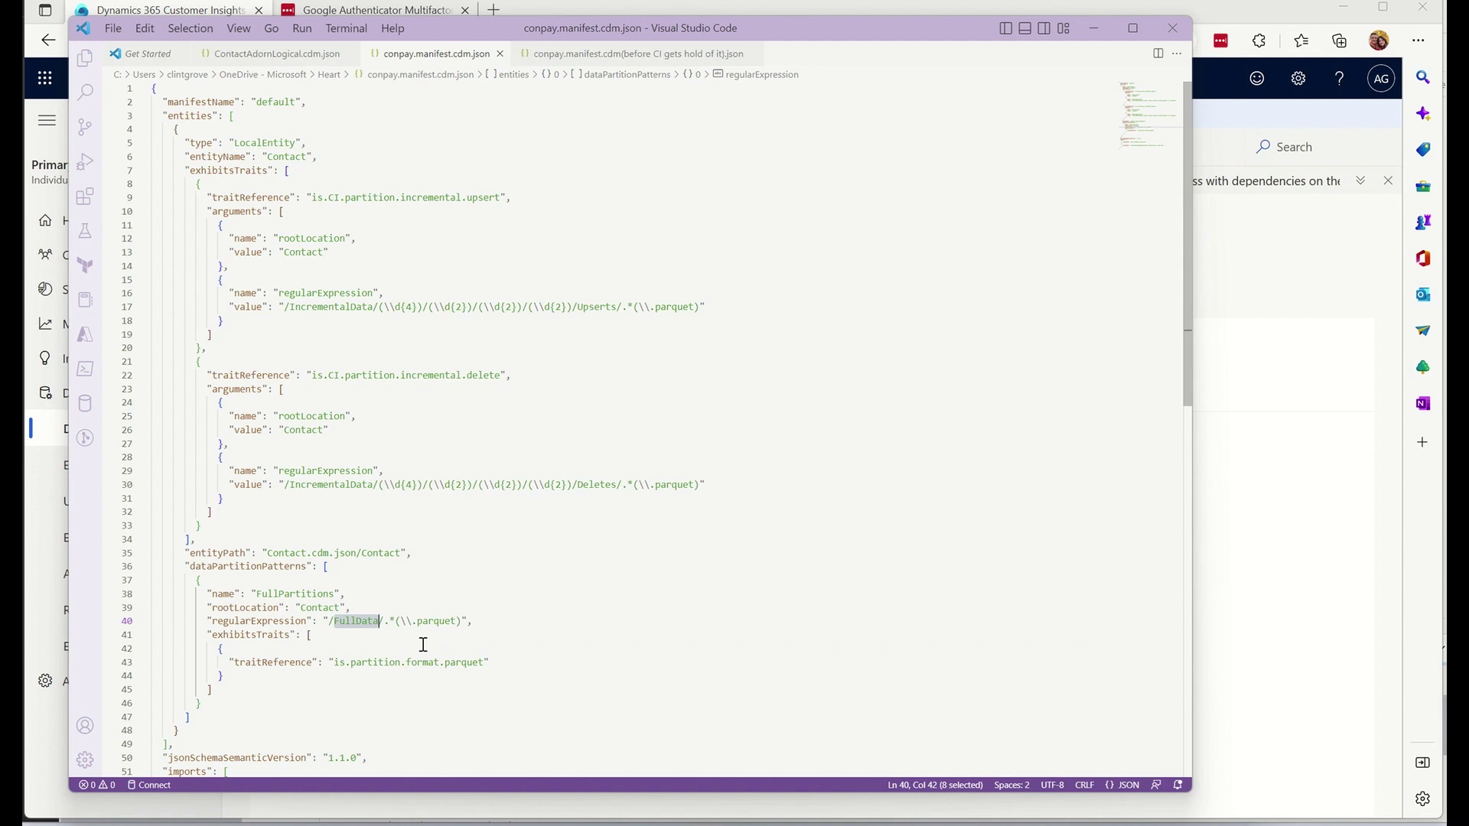
double_click(331, 485)
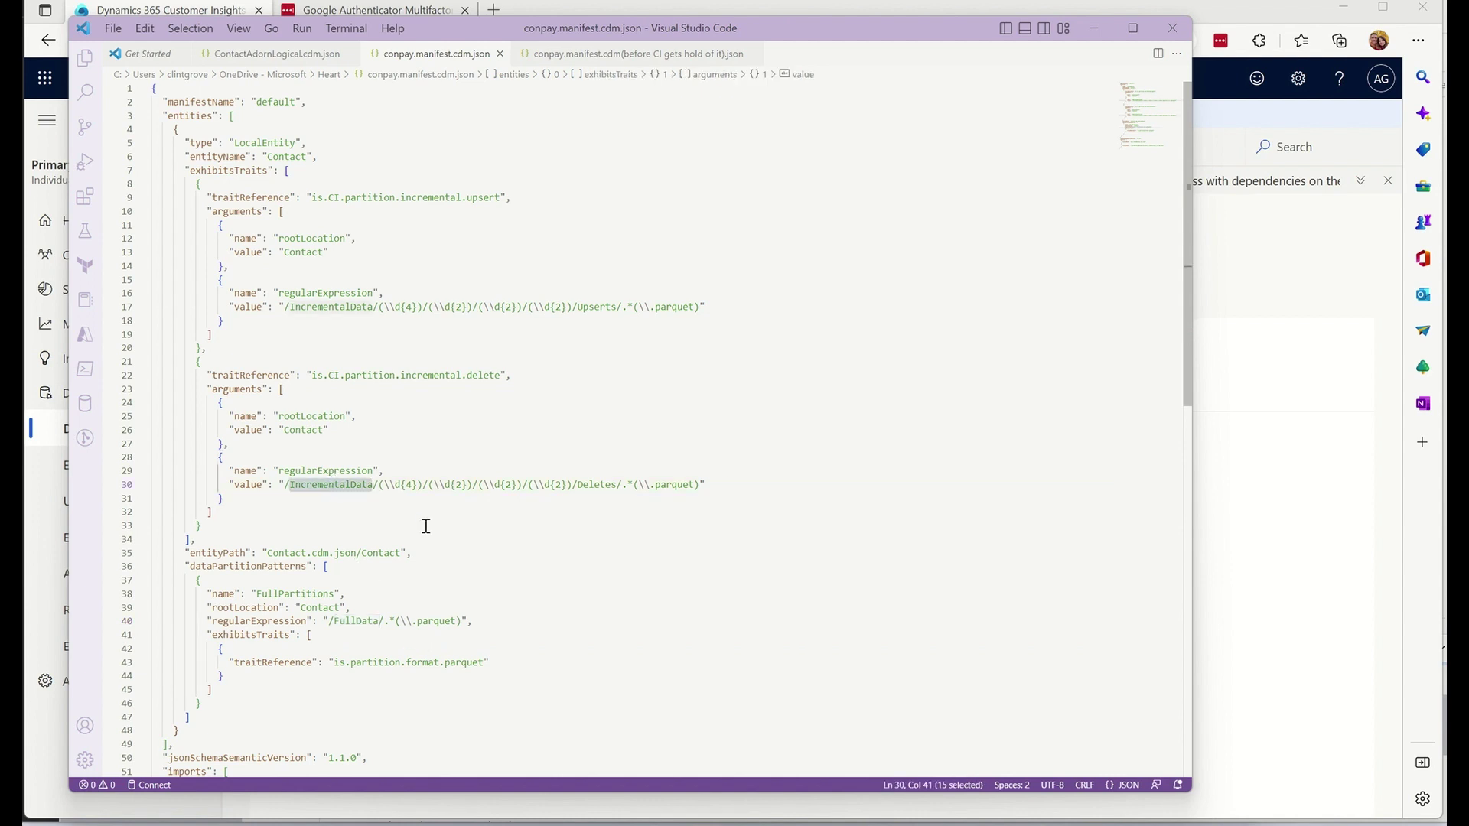
Examine the date-folder pattern in the incremental upsert expression, along with the Upserts and Deletes folder names
drag(381, 307, 617, 312)
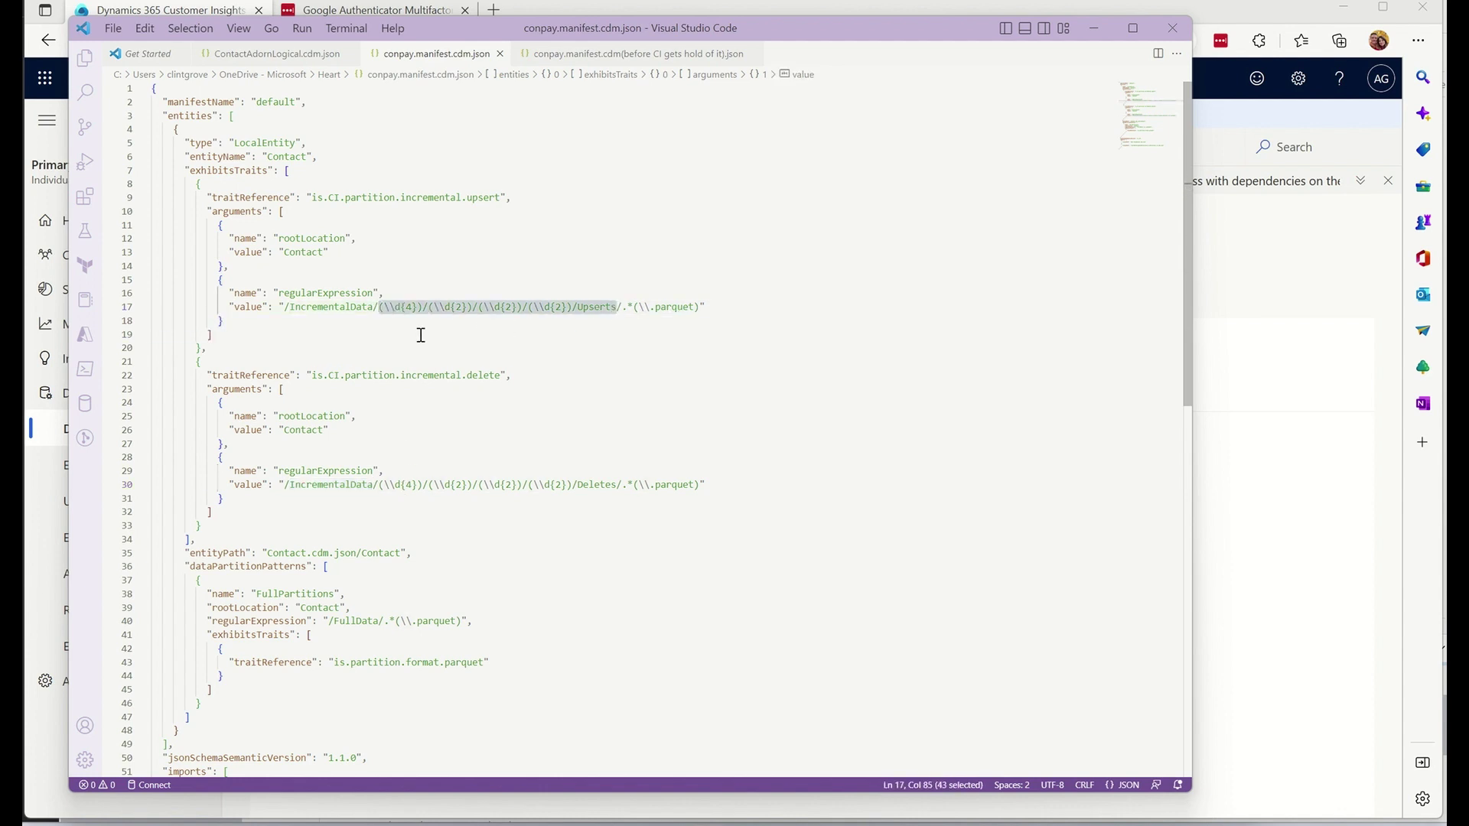
click(400, 315)
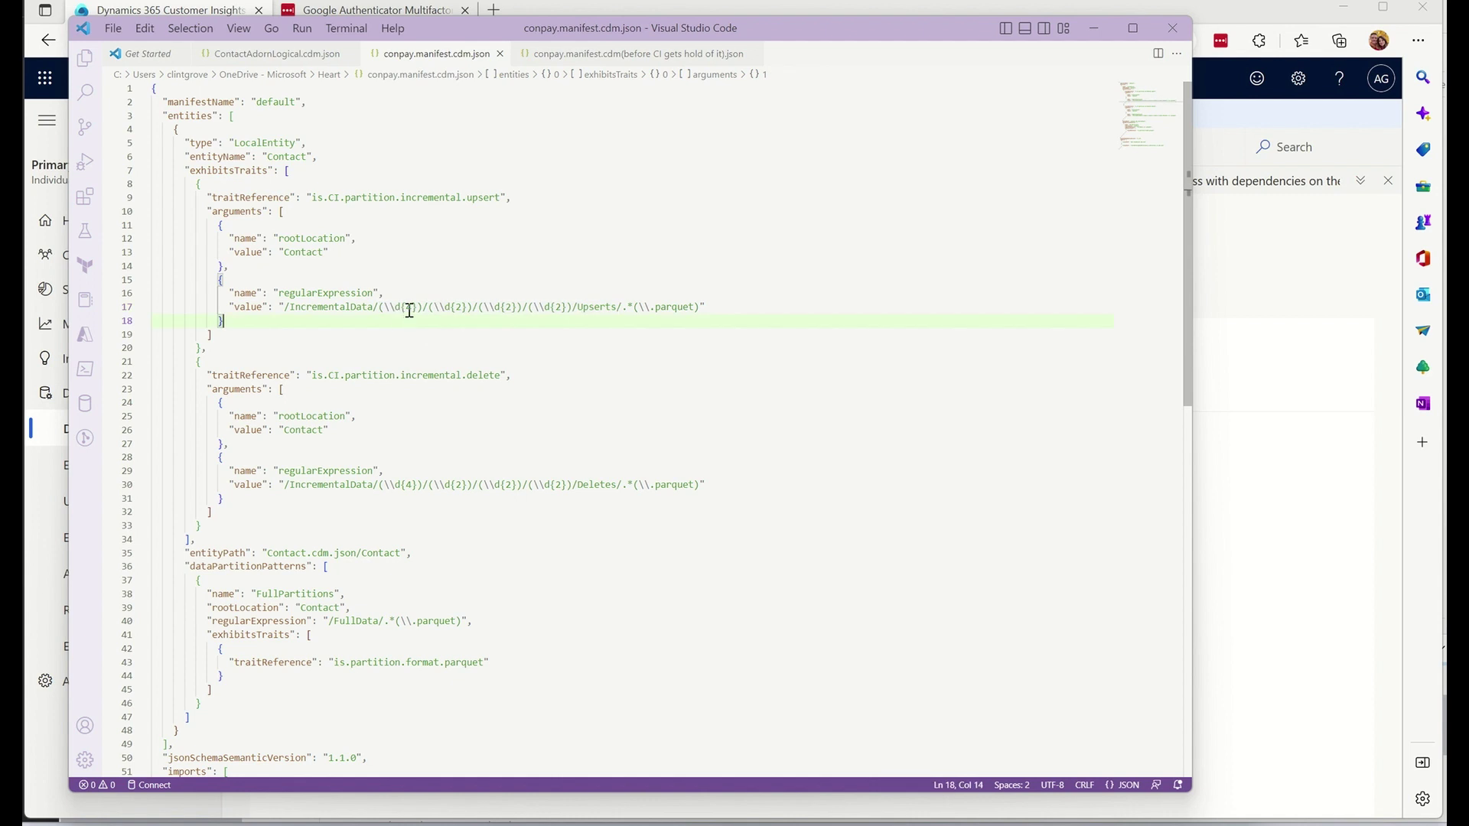
click(444, 310)
key(Down)
double_click(612, 307)
click(613, 307)
click(612, 307)
double_click(612, 306)
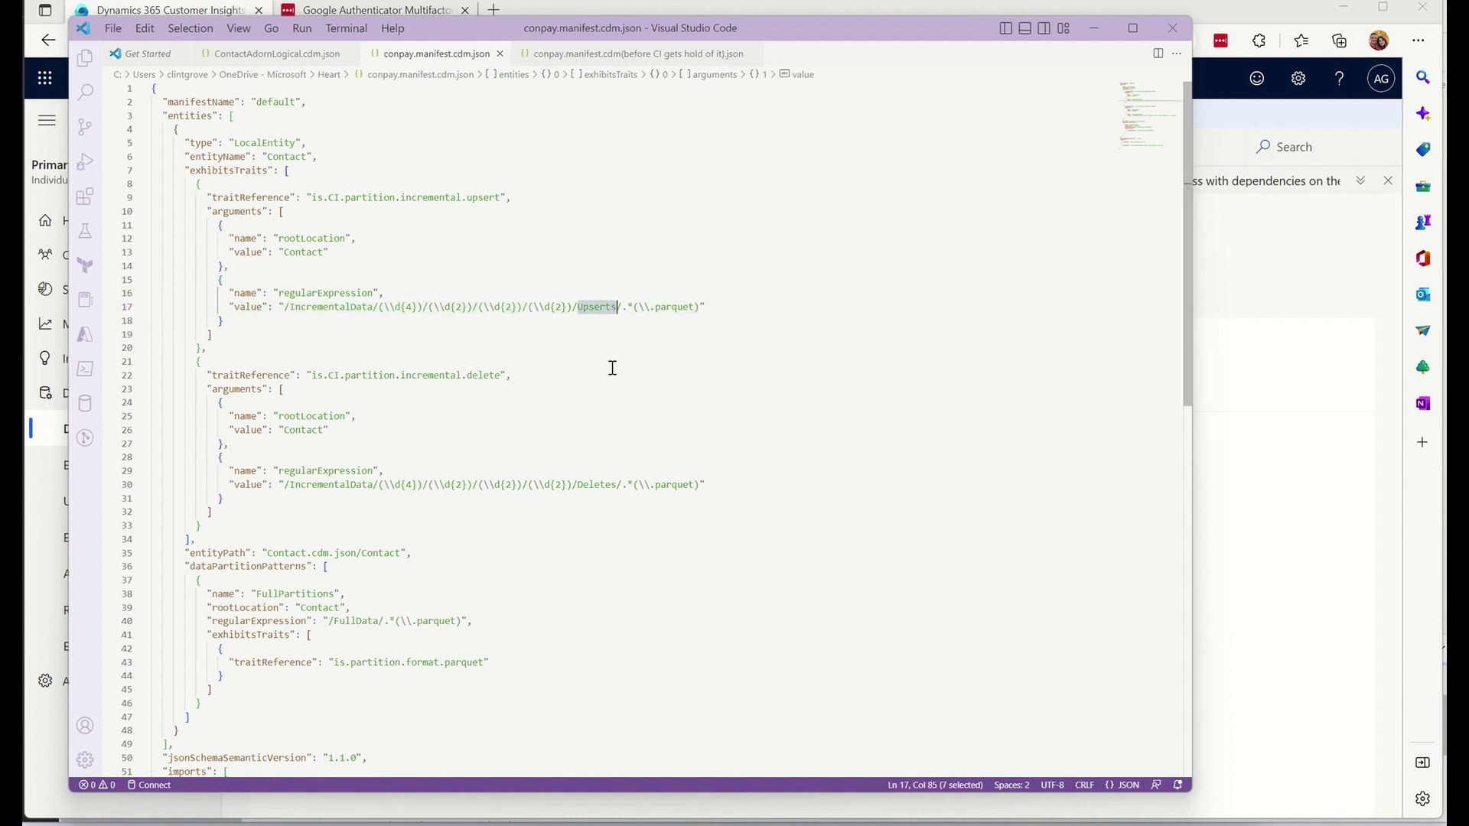
double_click(597, 485)
Return to Customer Insights and review the Unify overview and the customer cards
click(1266, 608)
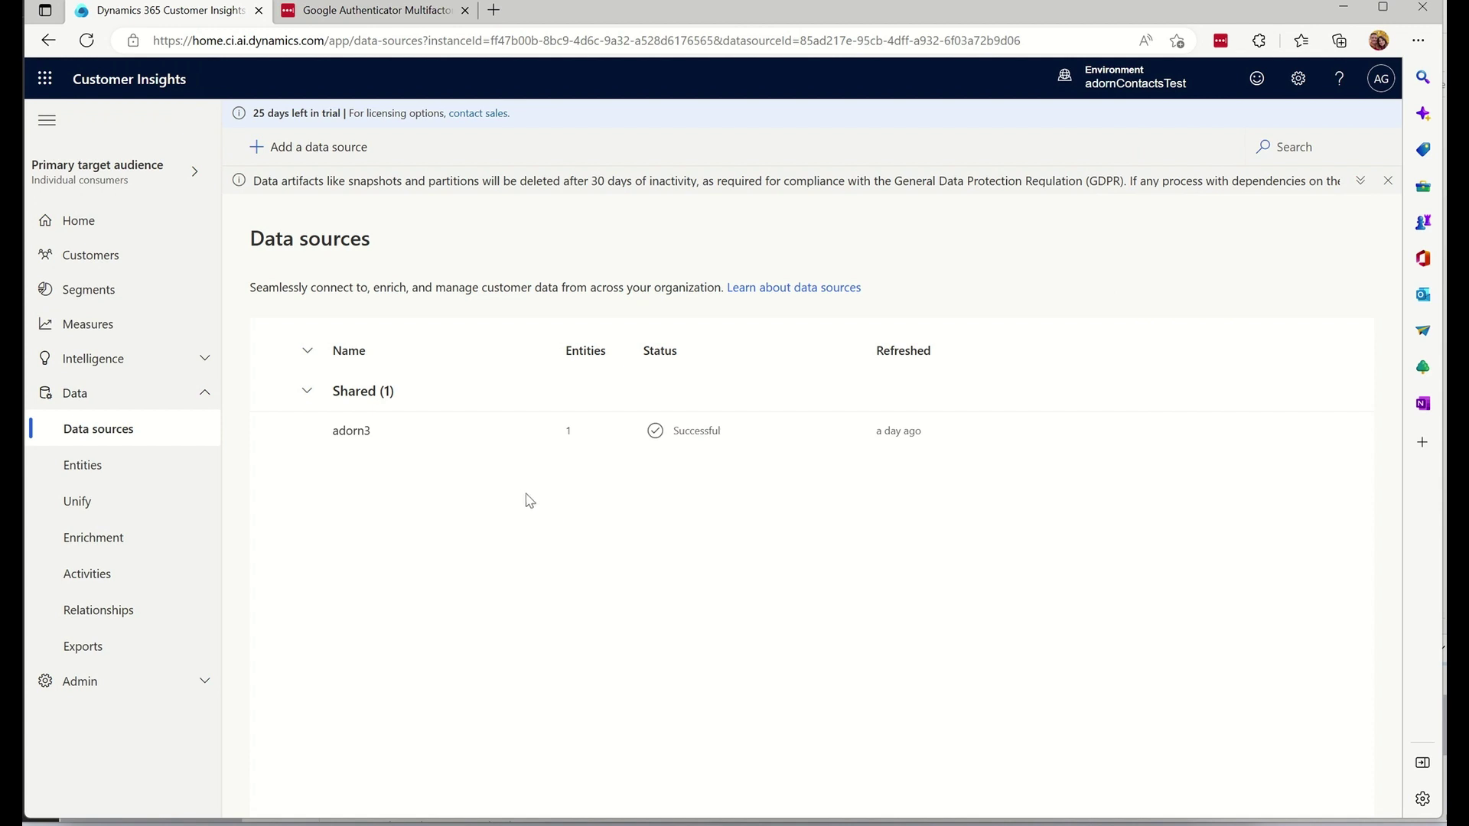
click(112, 501)
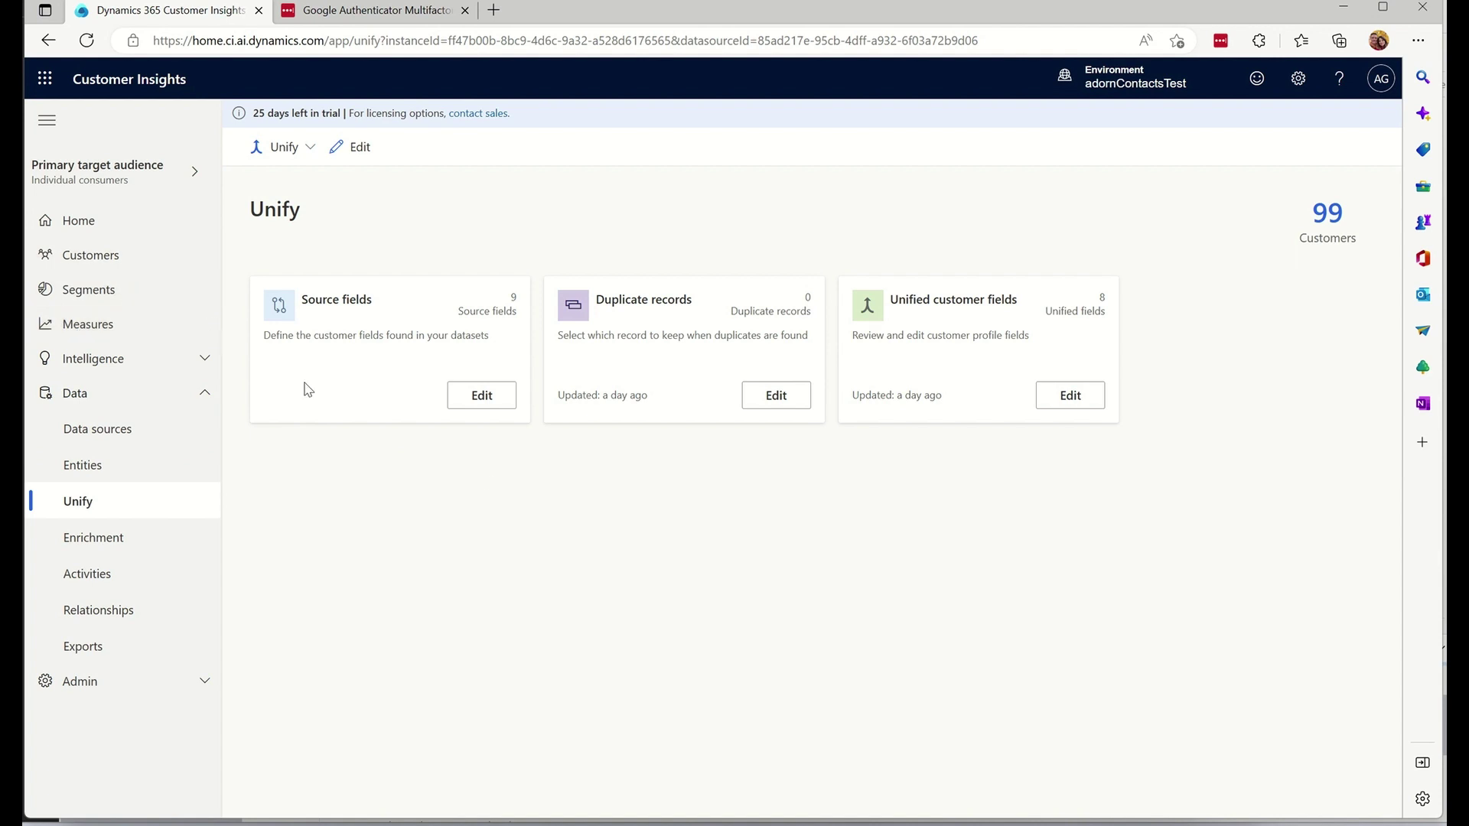
click(191, 263)
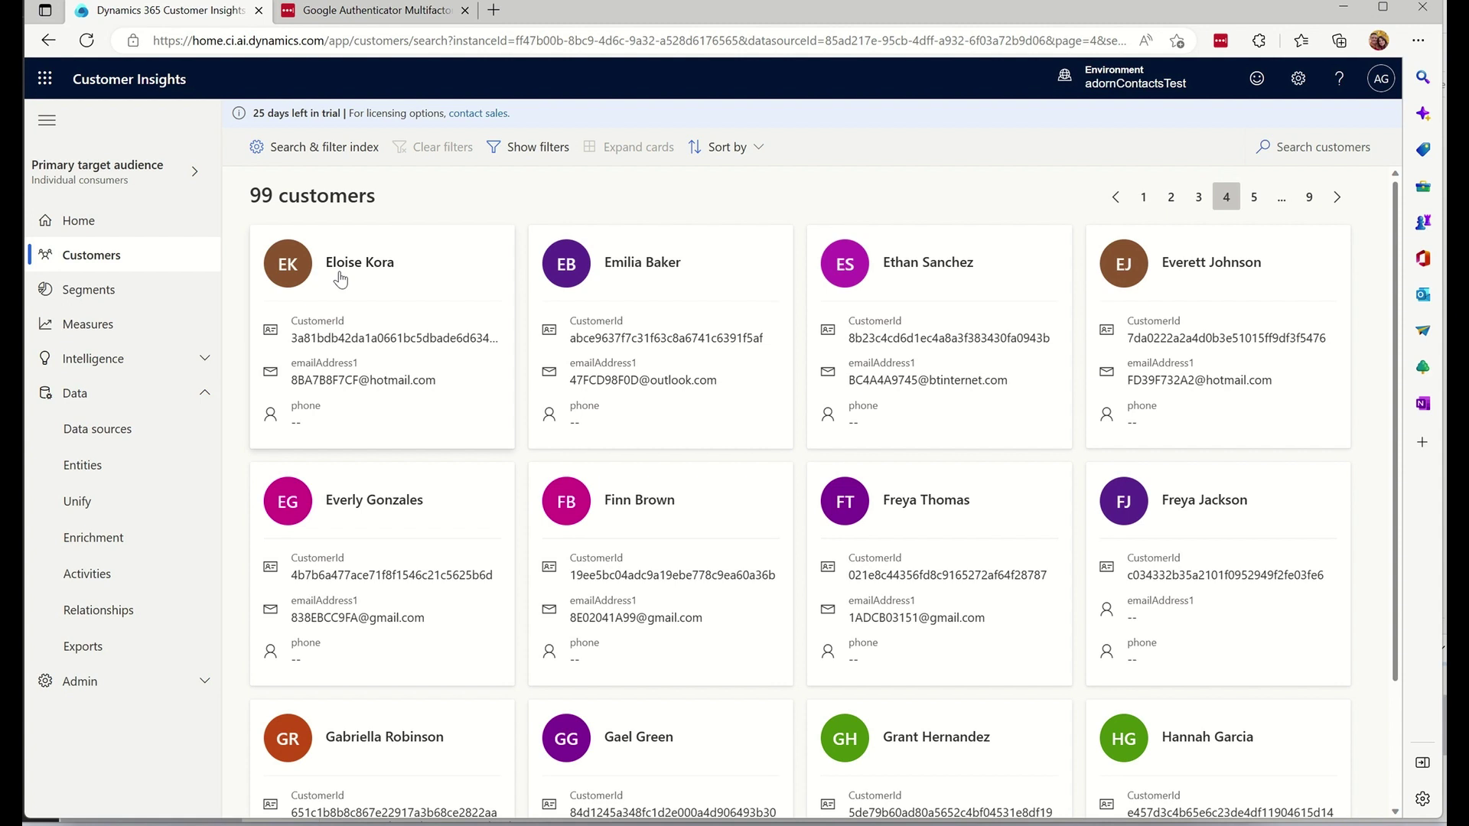
click(130, 499)
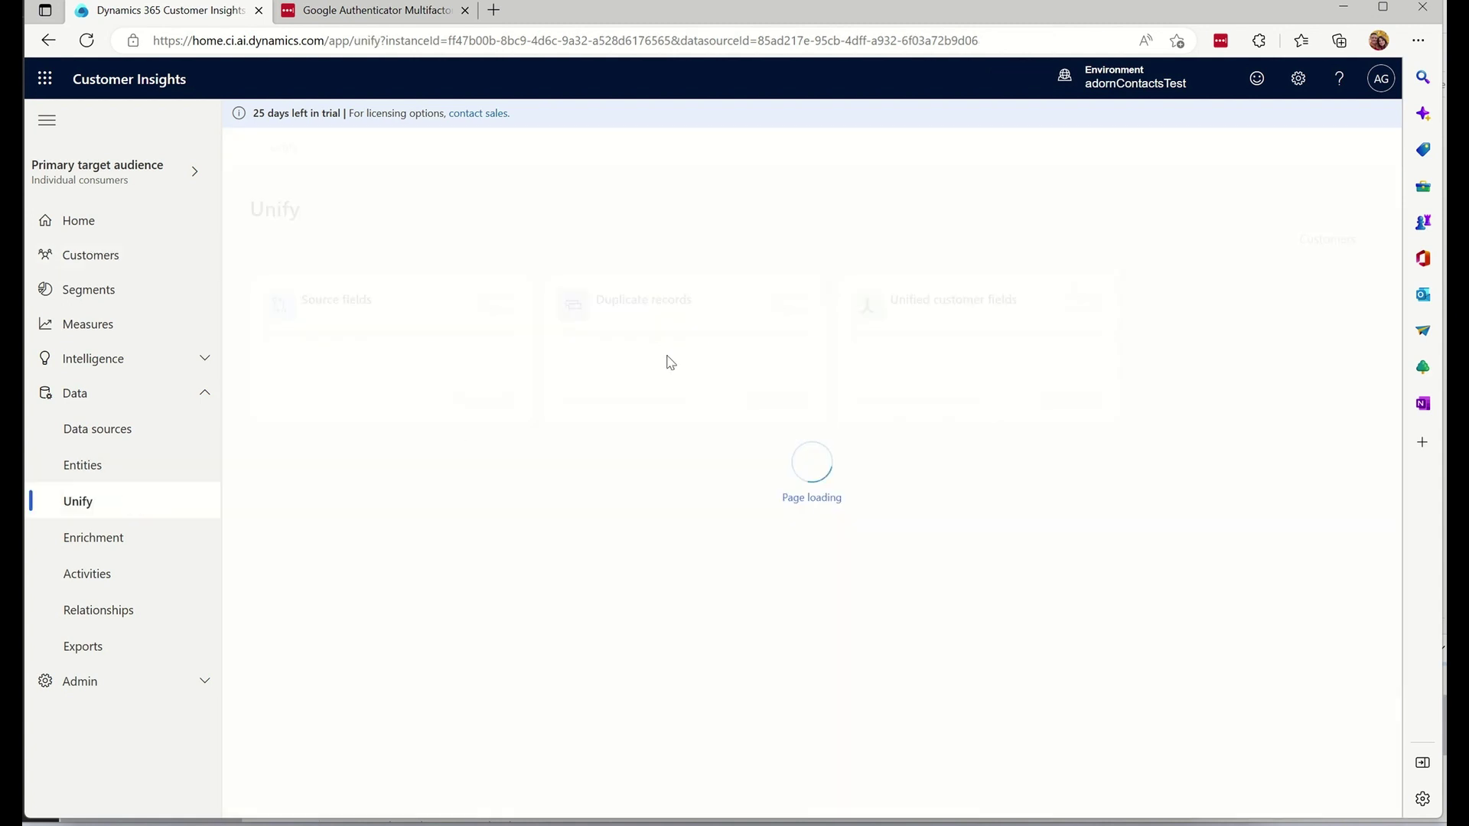
click(130, 261)
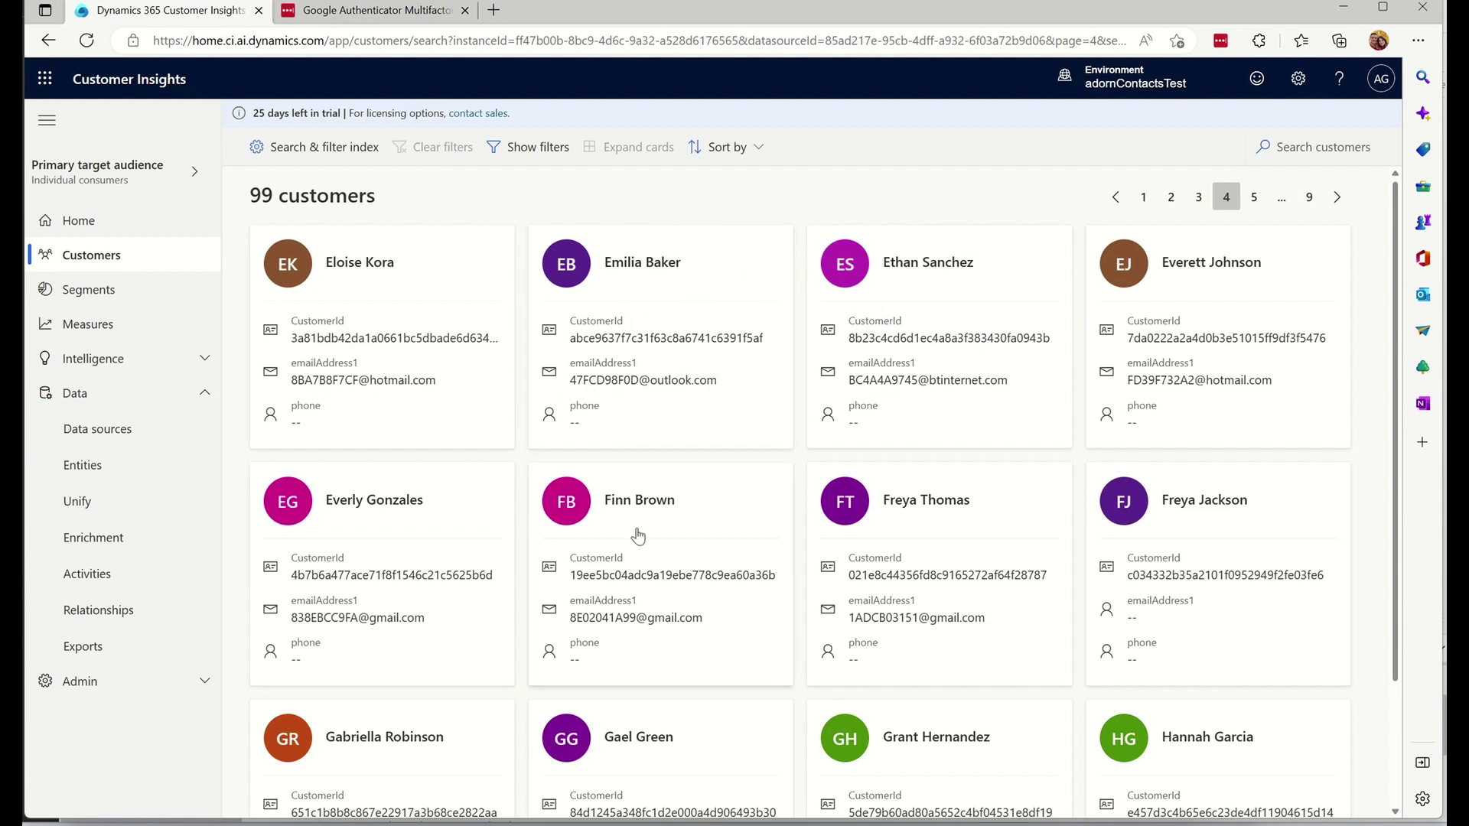
scroll(635, 535, down, 1)
scroll(638, 535, up, 1)
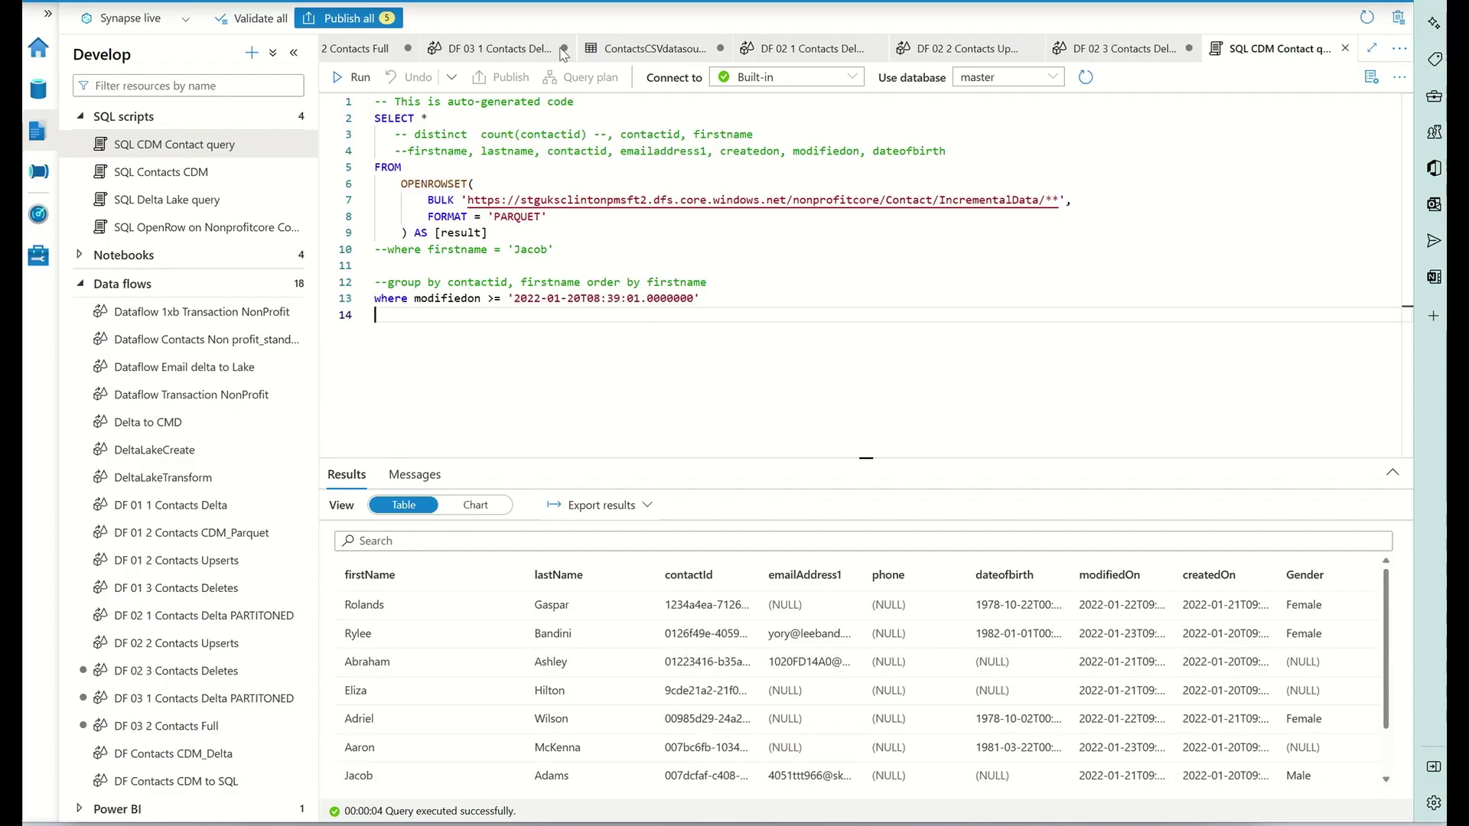
In Synapse, open the CDM 03 Contact pipeline and view its Contact Delta and Contact full data flow activities
click(26, 176)
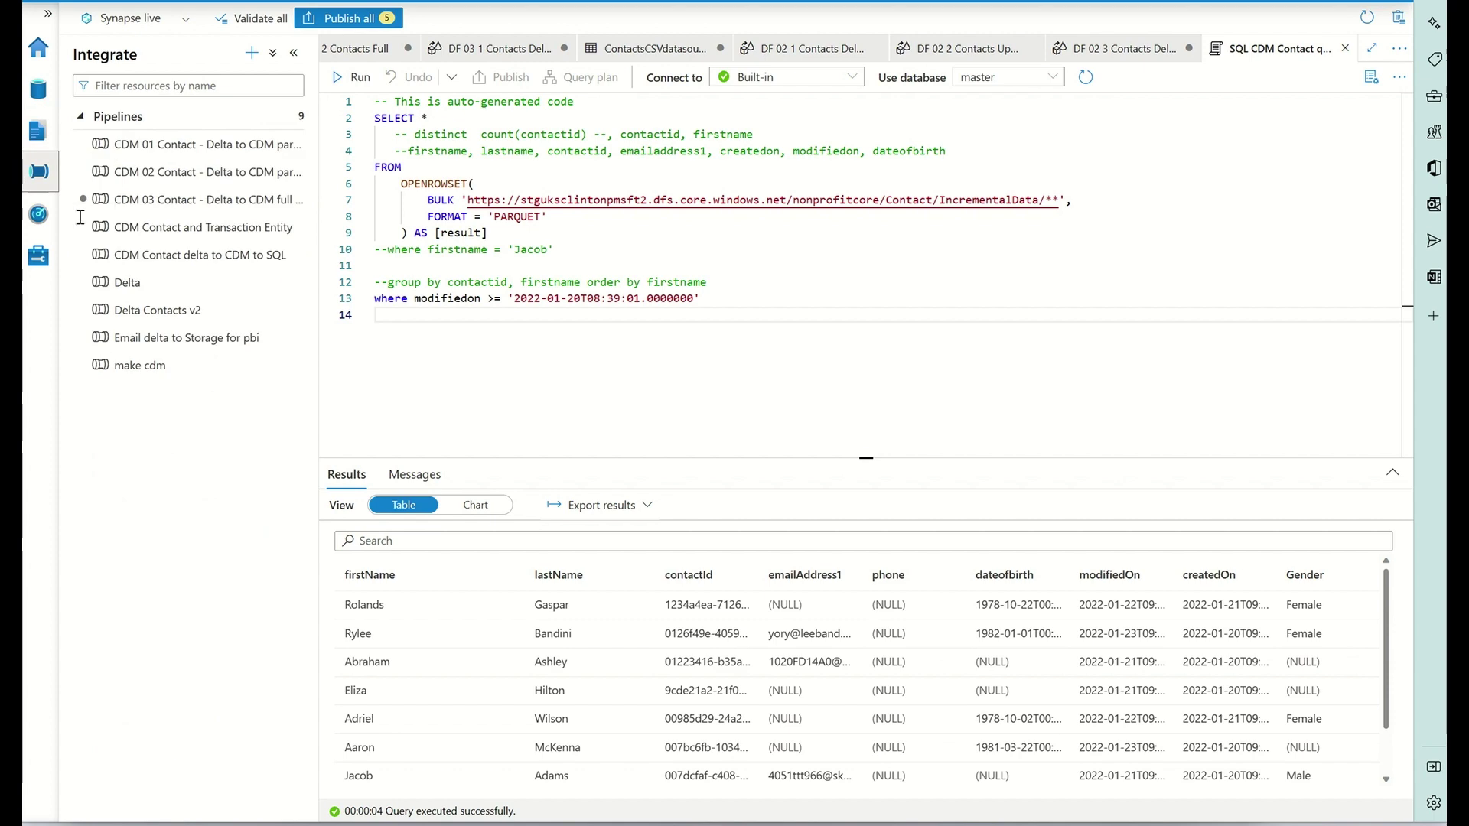
click(115, 199)
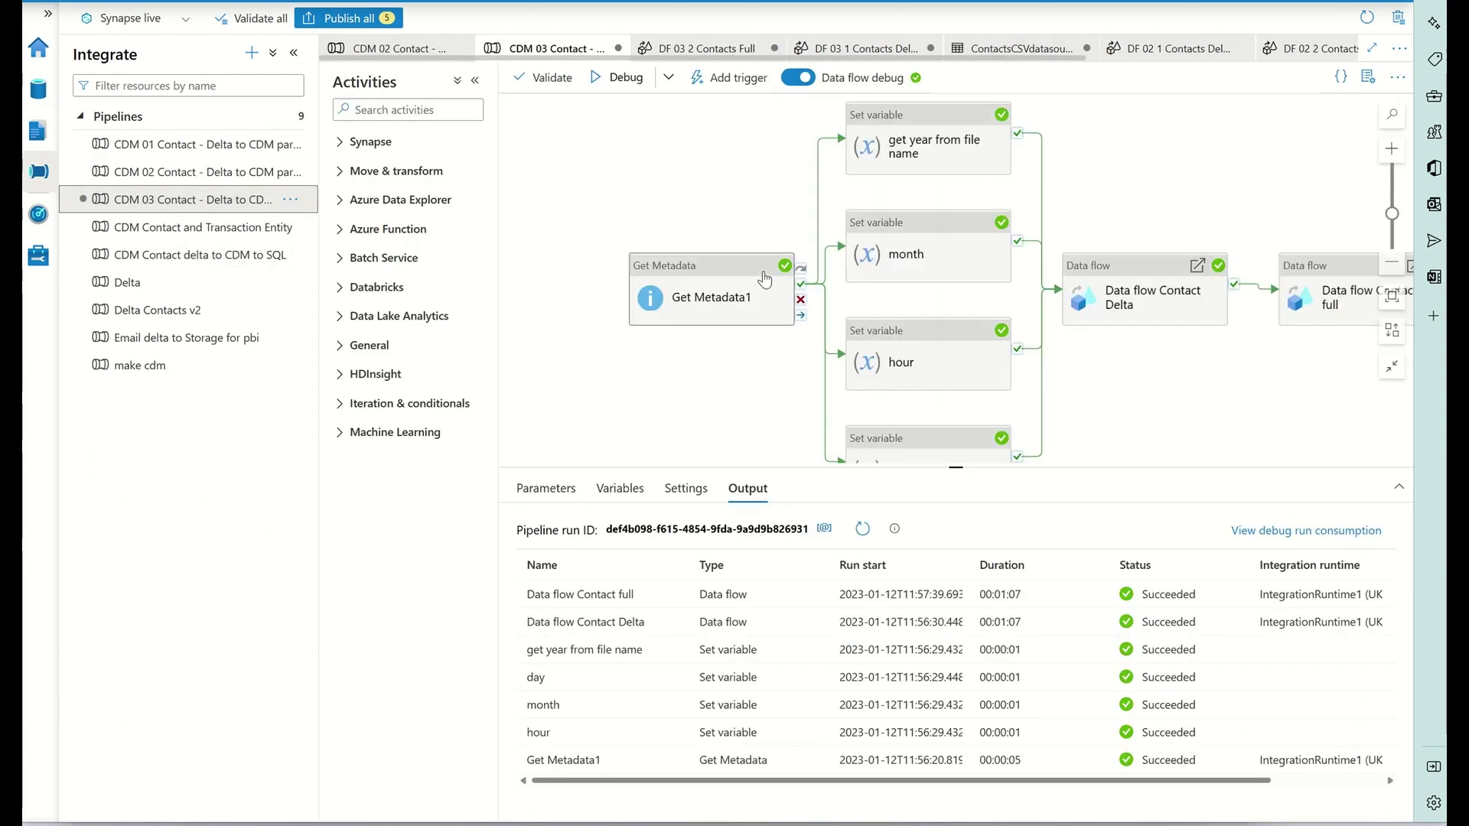
drag(1209, 331, 1012, 331)
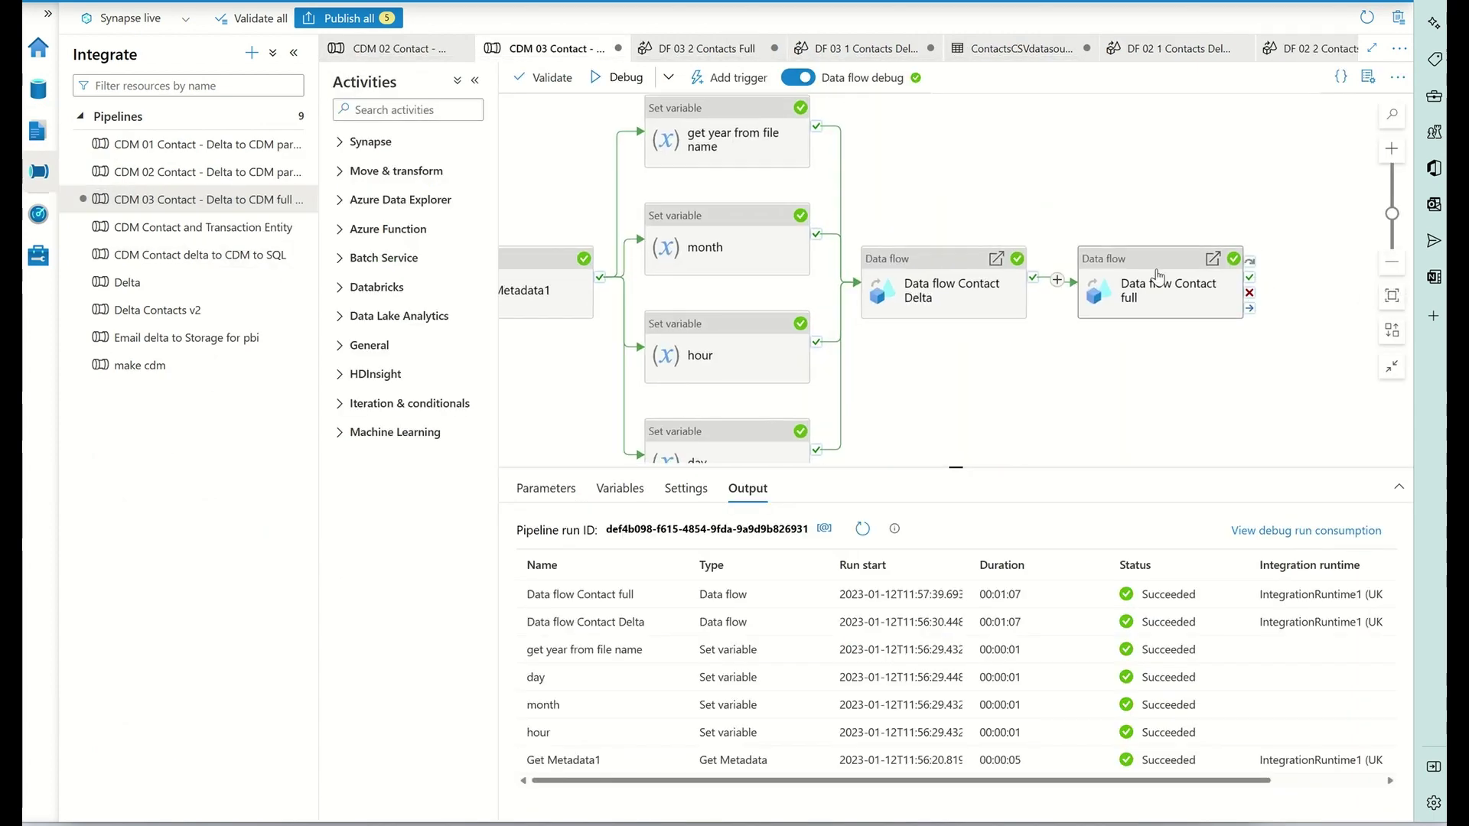
Open the CDM 02 Contact pipeline, check the Contact Upsert activity's parameters, and open its data flow
click(198, 173)
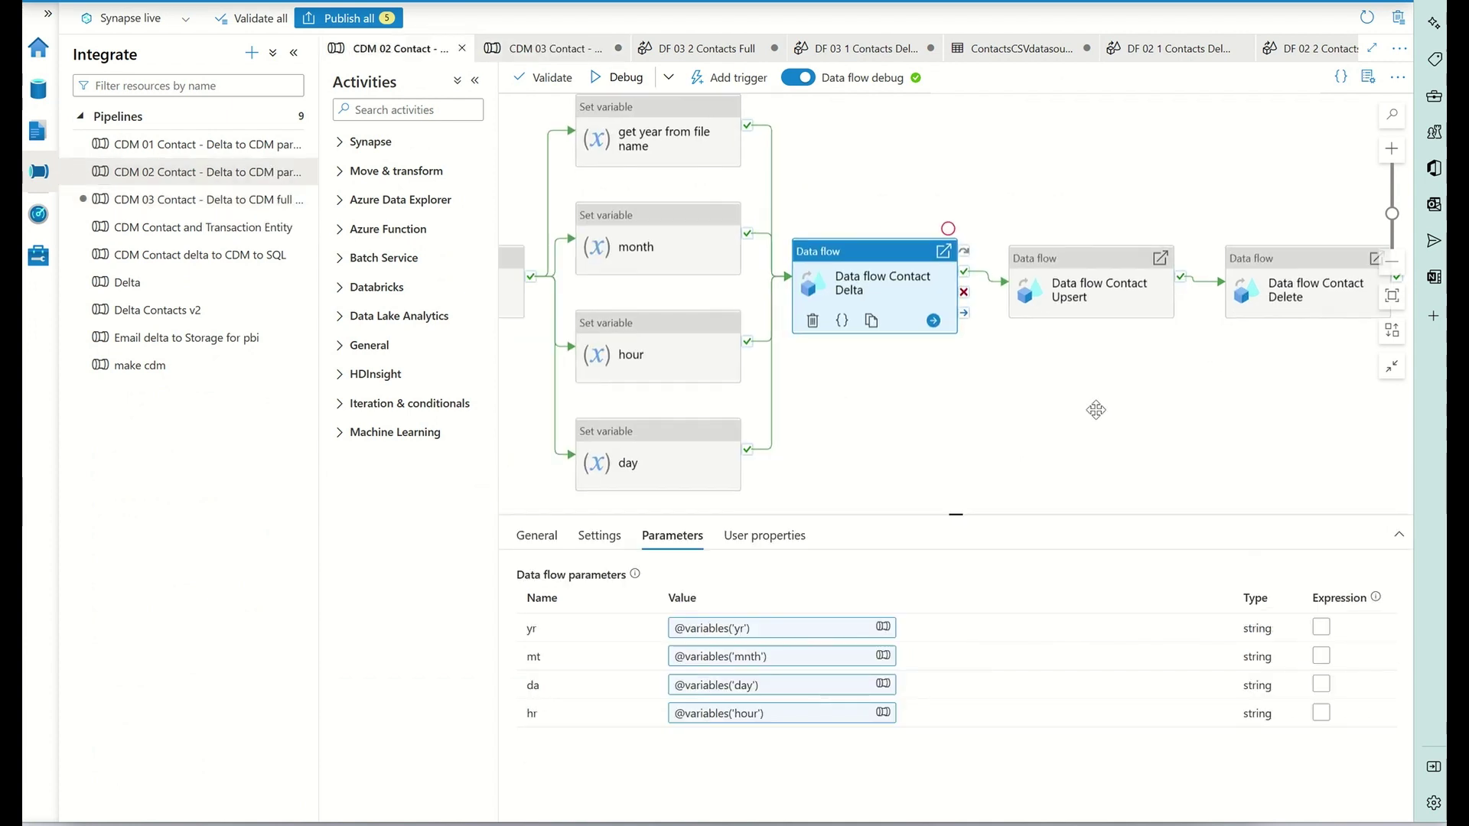
click(1086, 306)
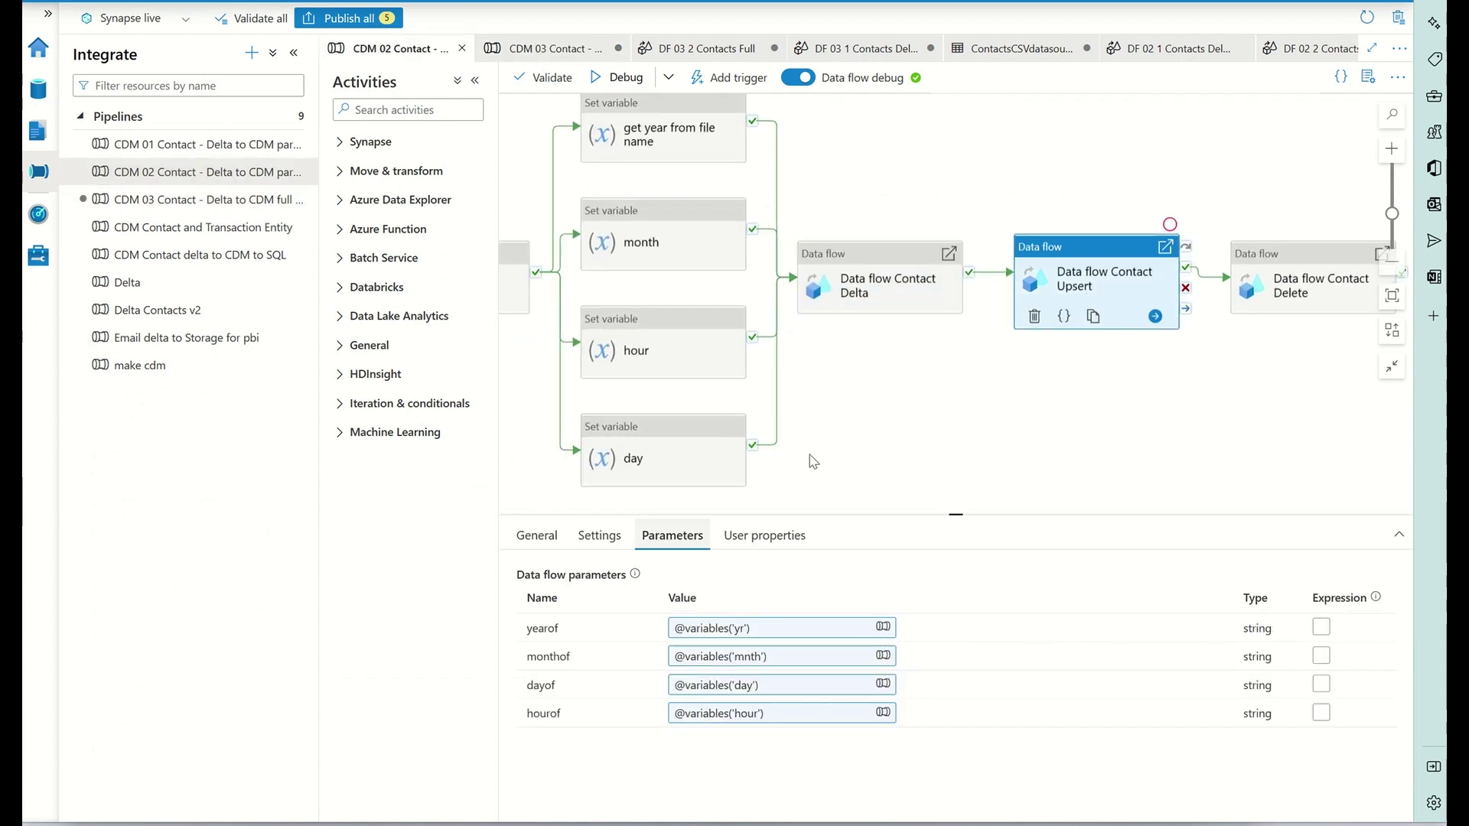
click(1165, 246)
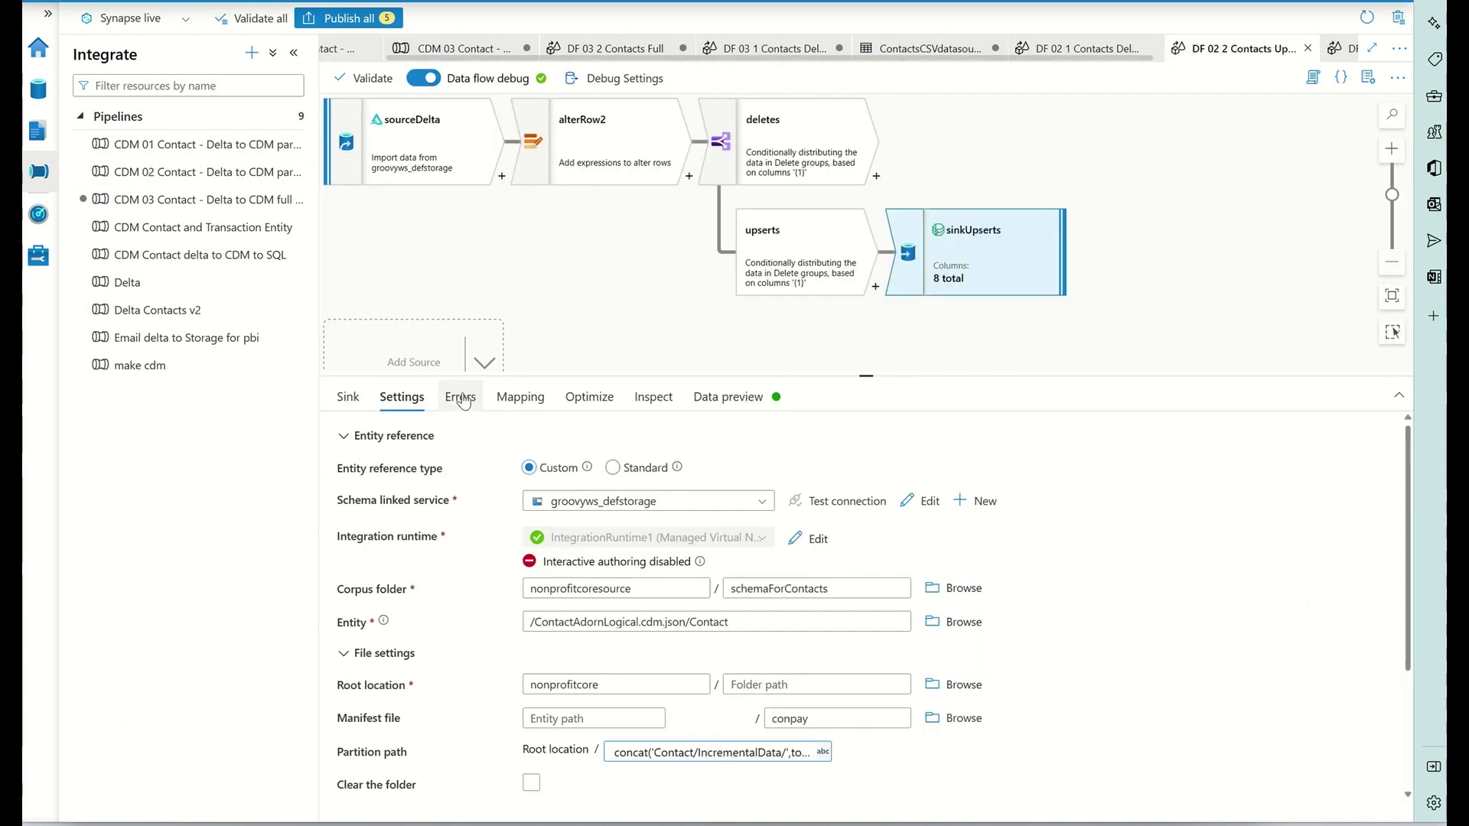
Review the sinkUpserts column mapping, entity and file settings, and sink configuration
click(493, 400)
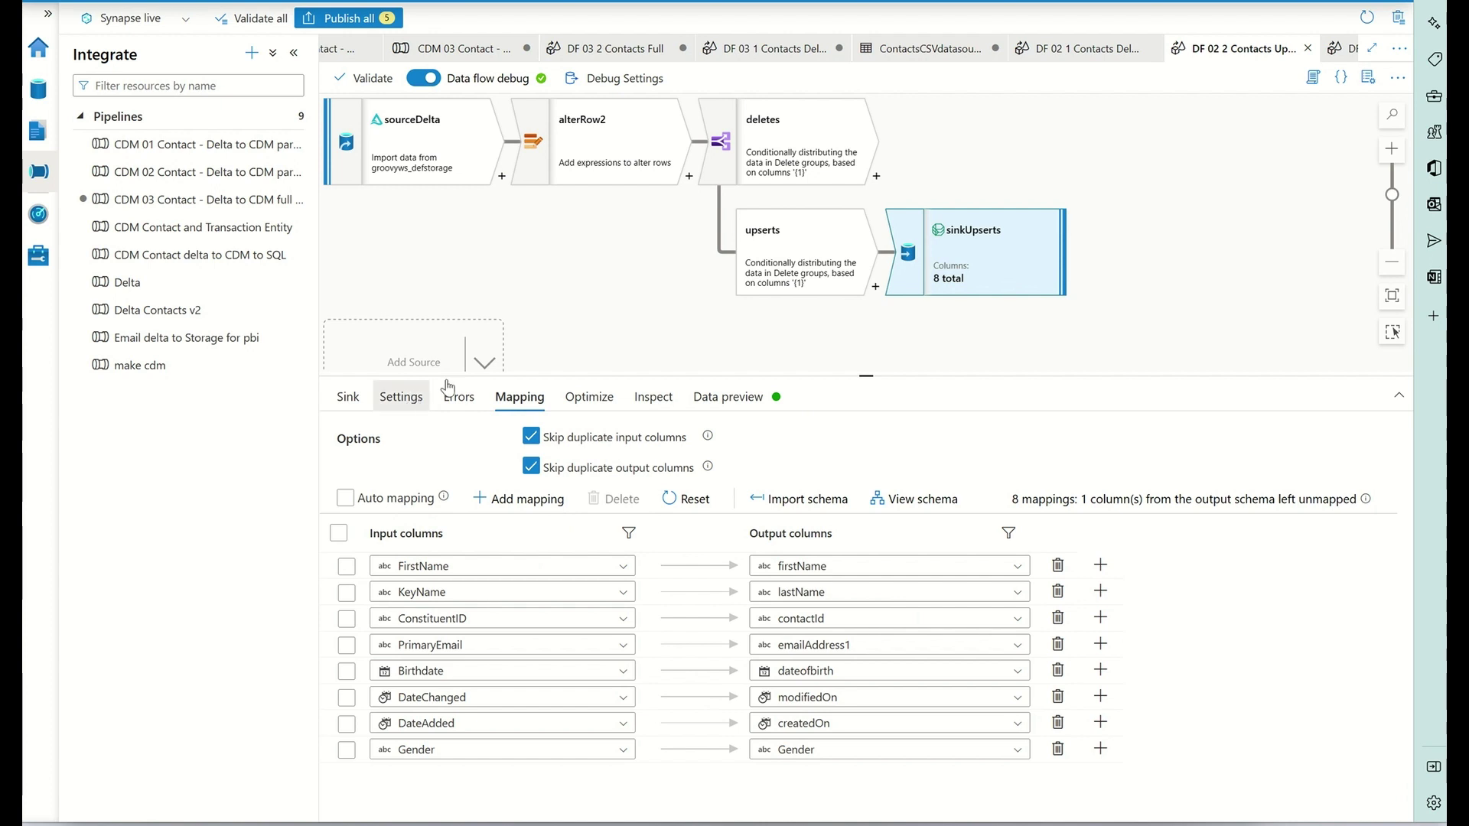
click(413, 399)
drag(467, 375, 494, 293)
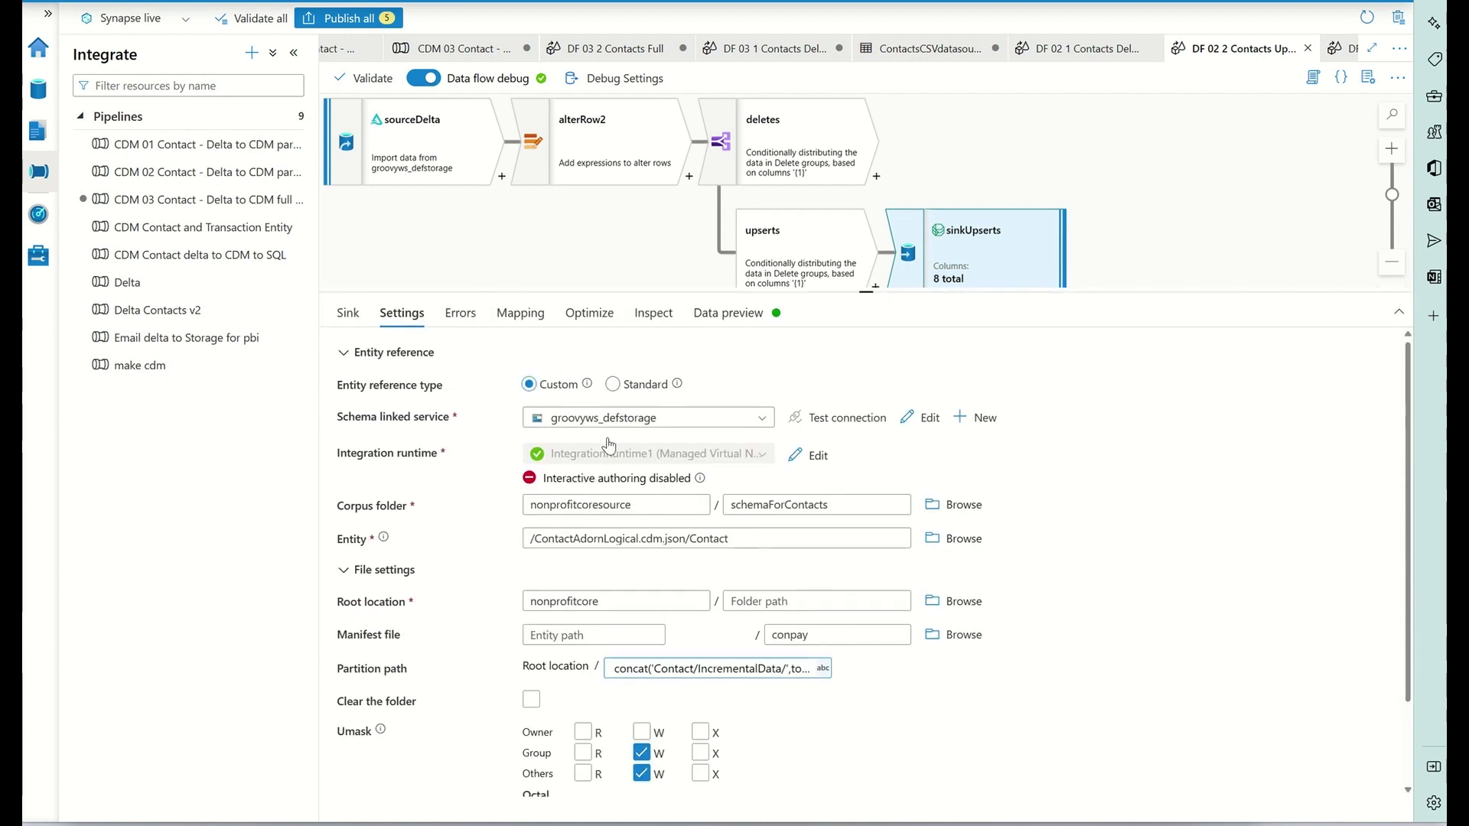
click(348, 314)
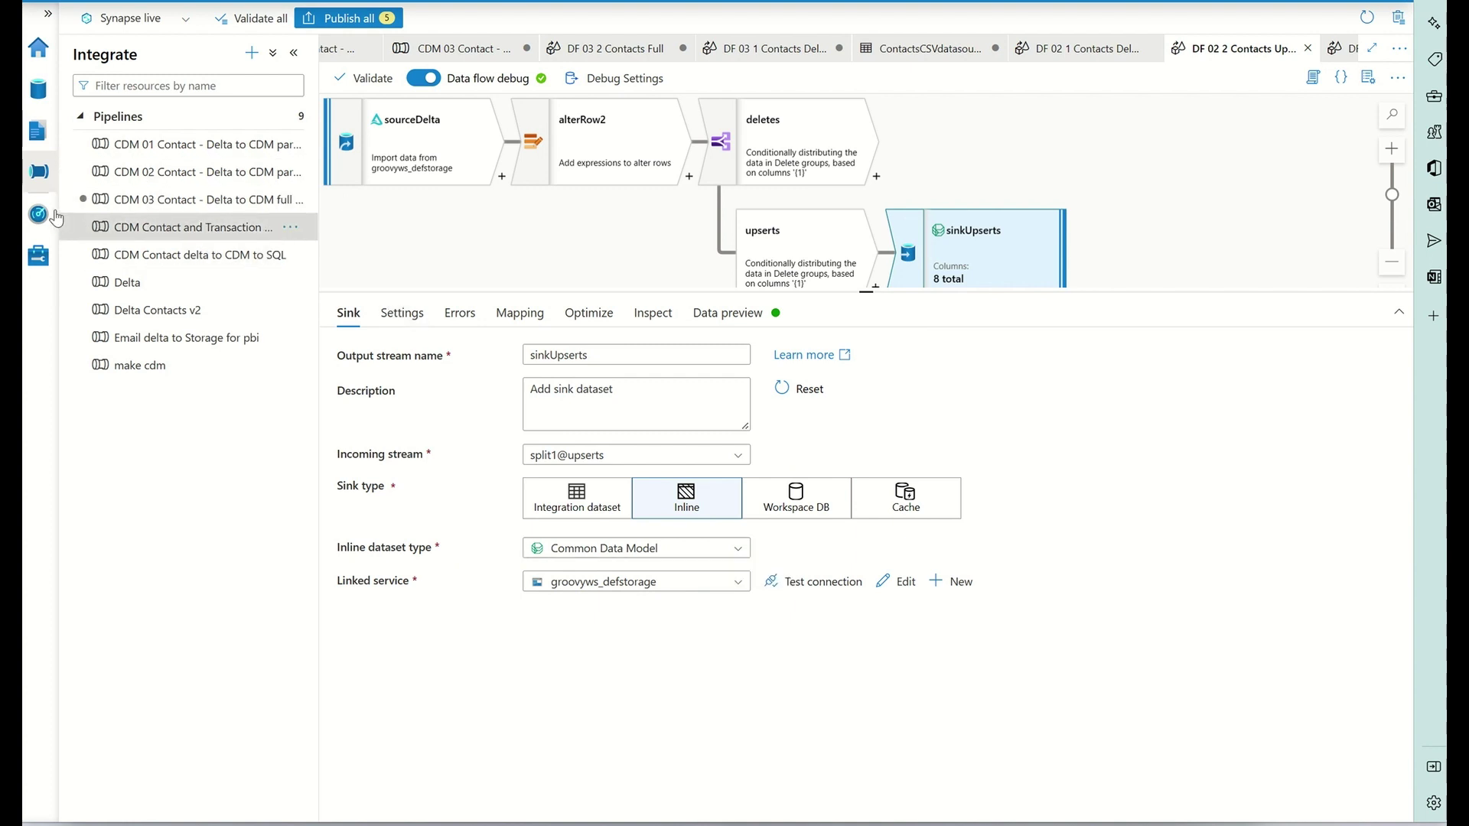
Open the DF 02 1 Contacts Delta PARTITONED data flow and review sinkDelta's partitioning and sink configuration
click(38, 130)
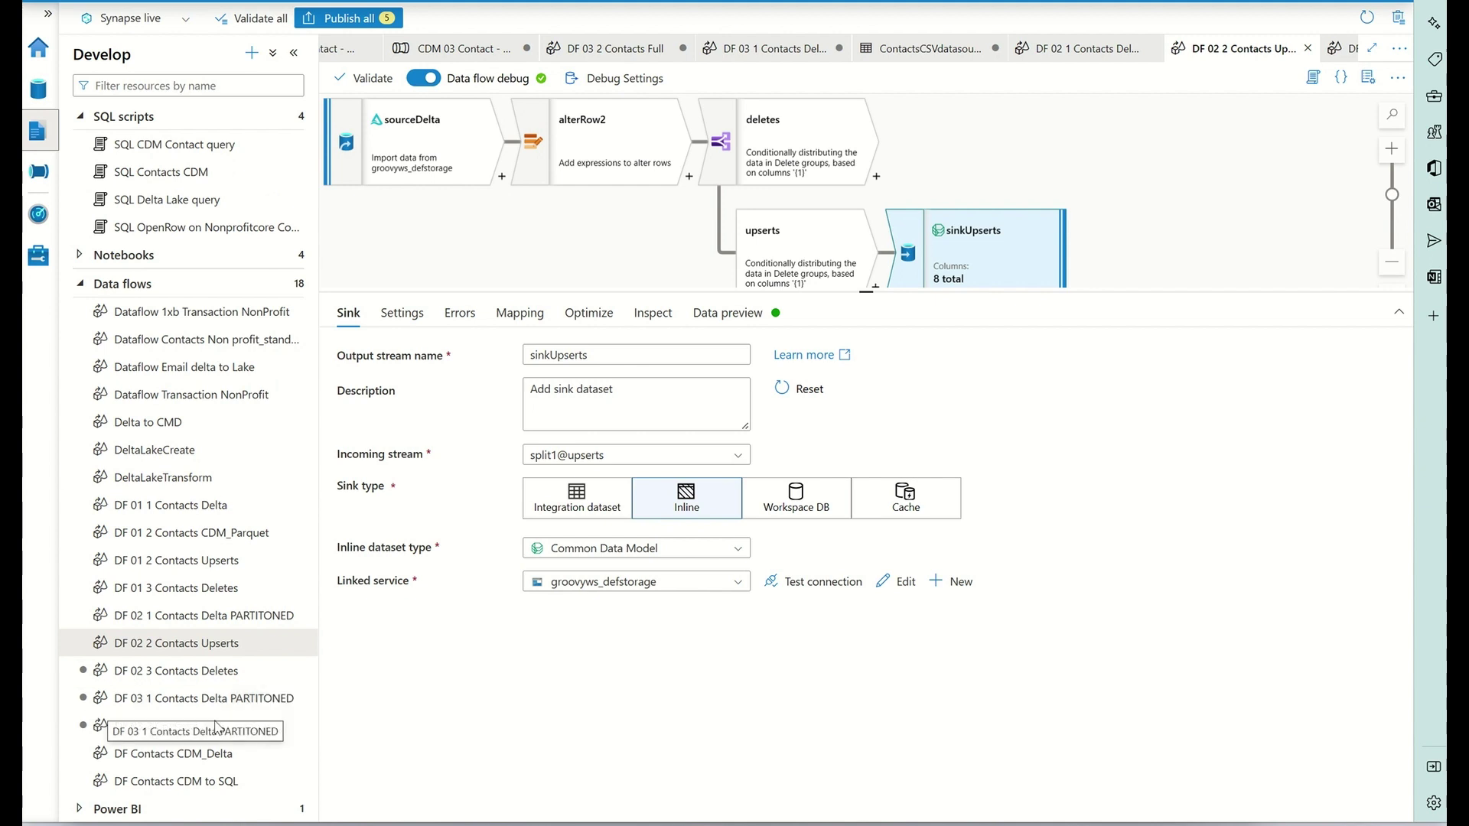
click(226, 621)
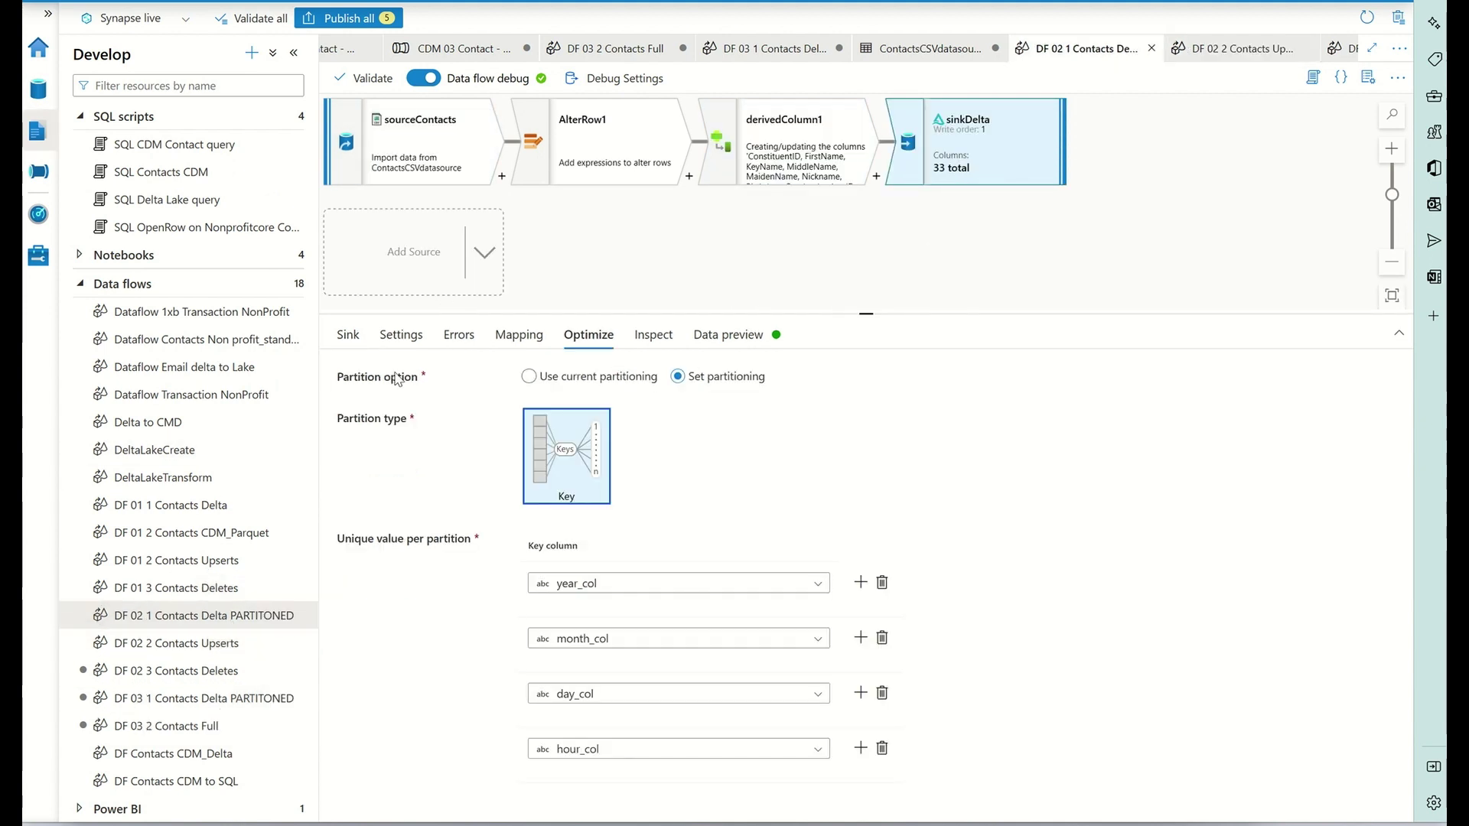
click(349, 334)
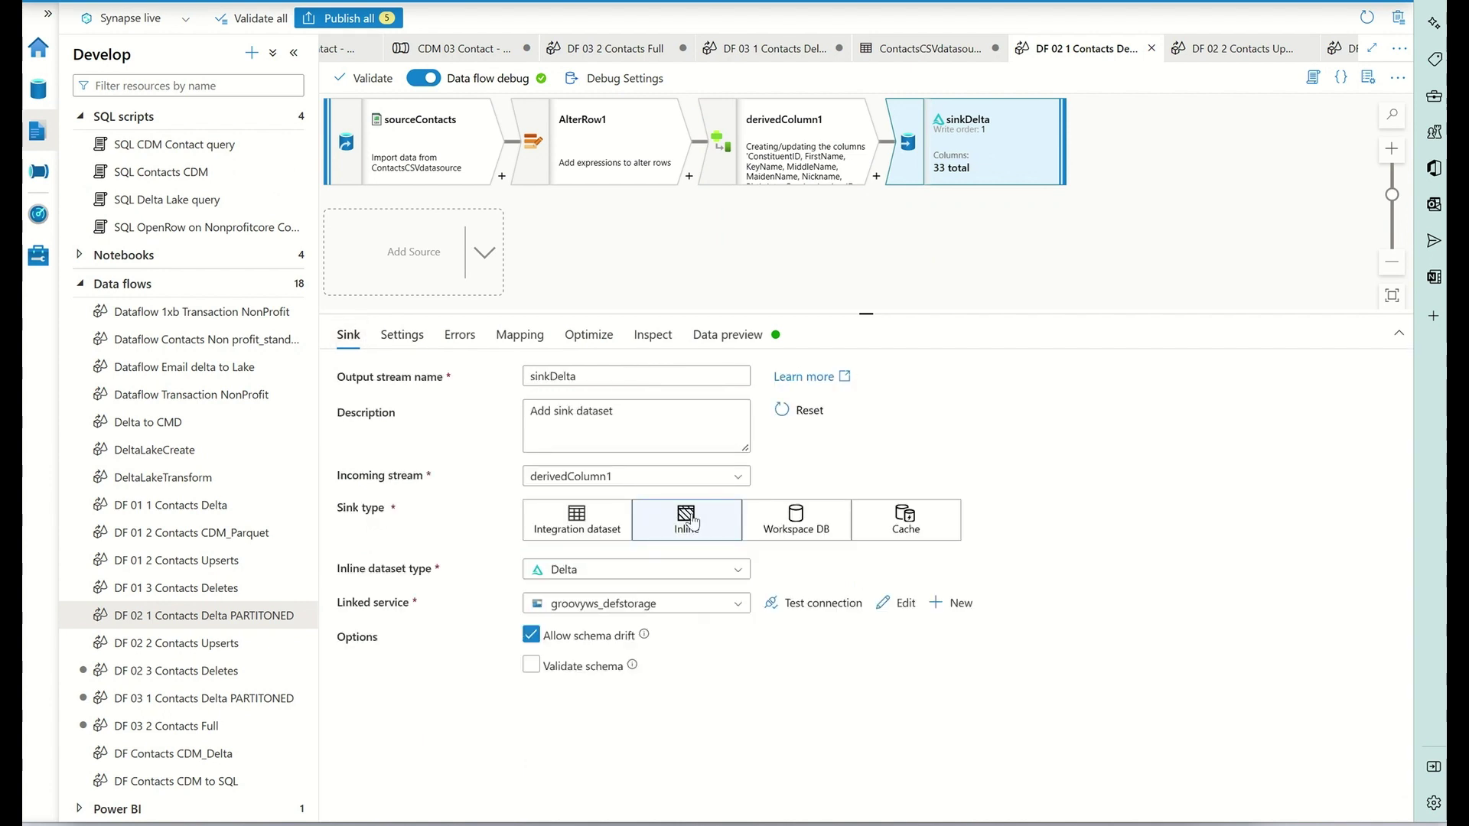